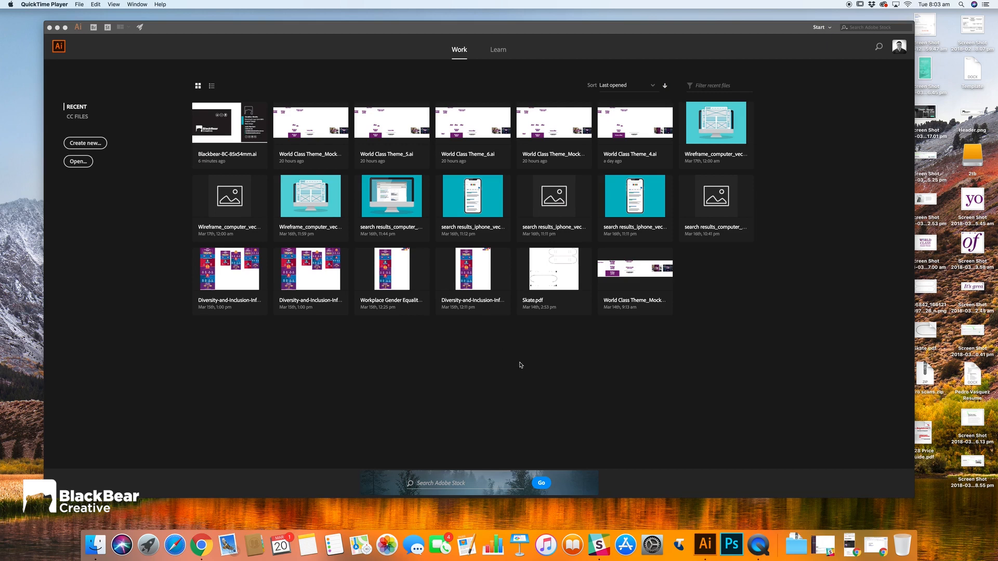
Start a new print document with its units set to millimetres
click(184, 27)
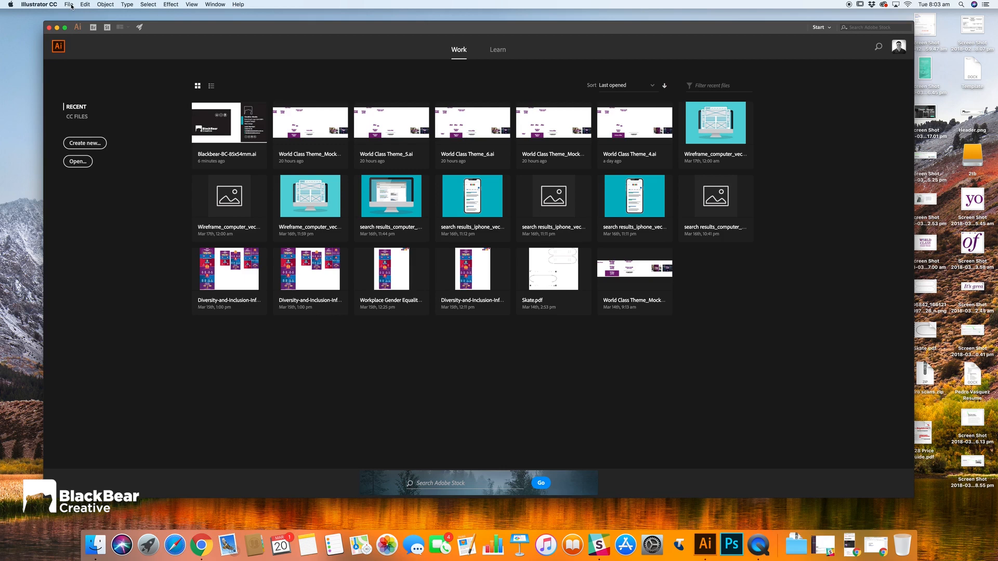
click(92, 143)
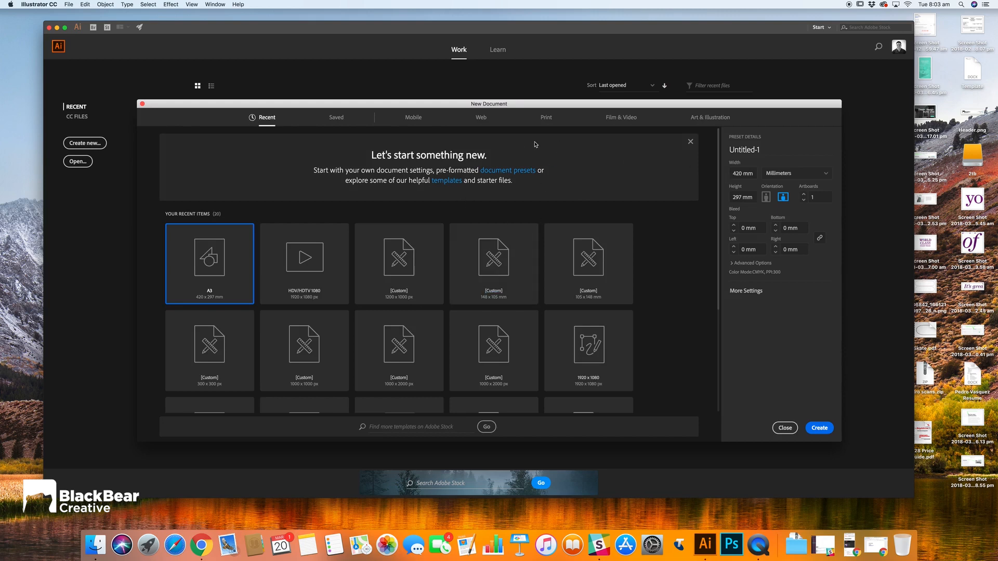
click(547, 119)
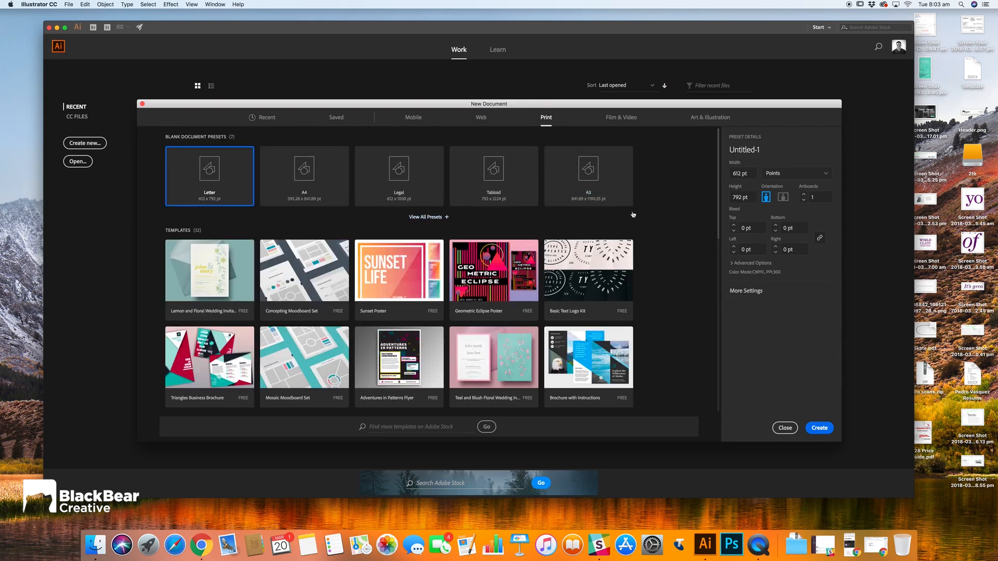
click(809, 175)
click(782, 227)
Set the new document's size to 90 mm wide by 55 mm high in landscape orientation
click(742, 173)
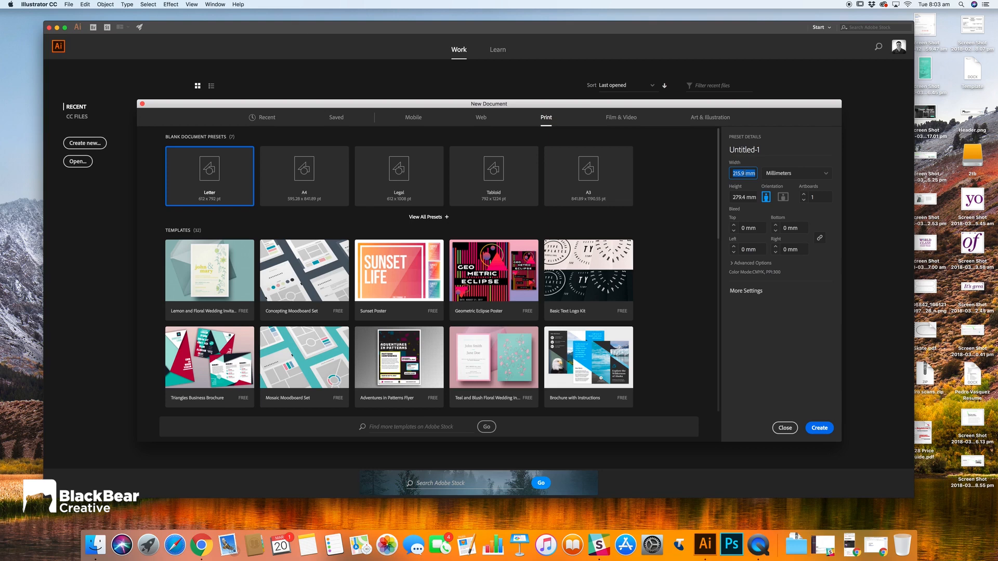
text(90)
key(Tab)
text(55)
key(BackSpace)
click(782, 198)
Give the document a 5 mm bleed on all sides and two artboards, and create it as Business Card
click(734, 225)
click(734, 226)
click(749, 150)
text(Business Card)
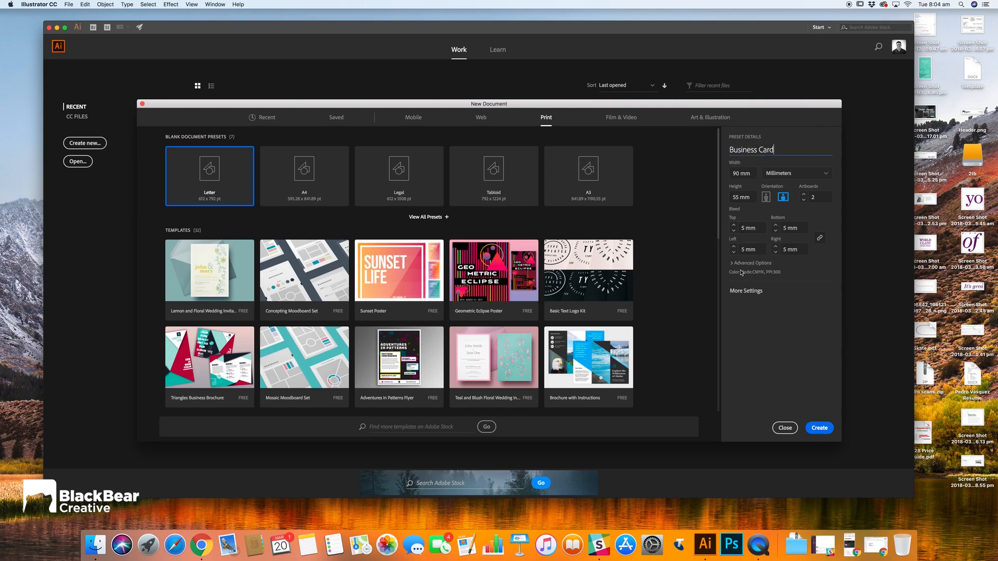
click(731, 263)
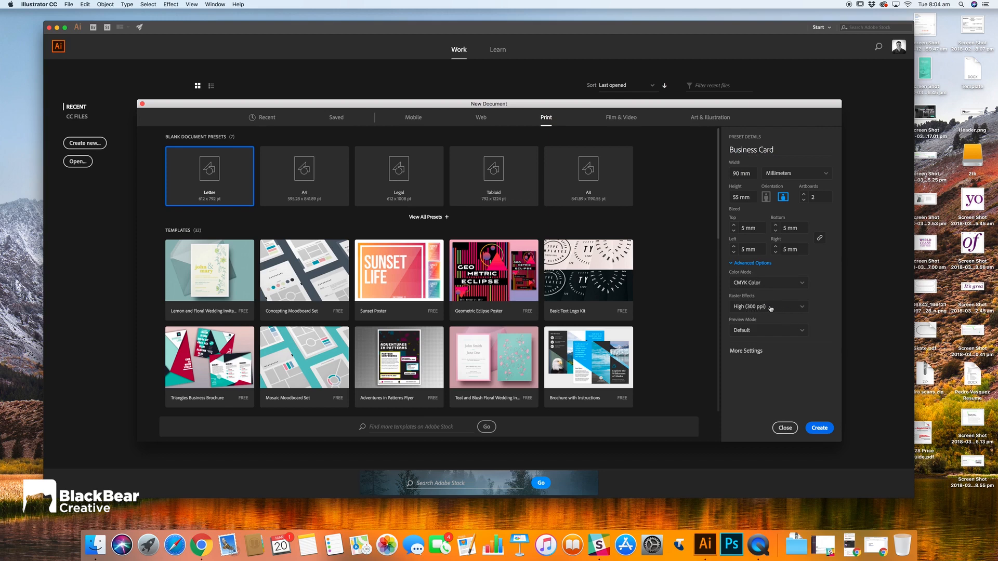
click(817, 429)
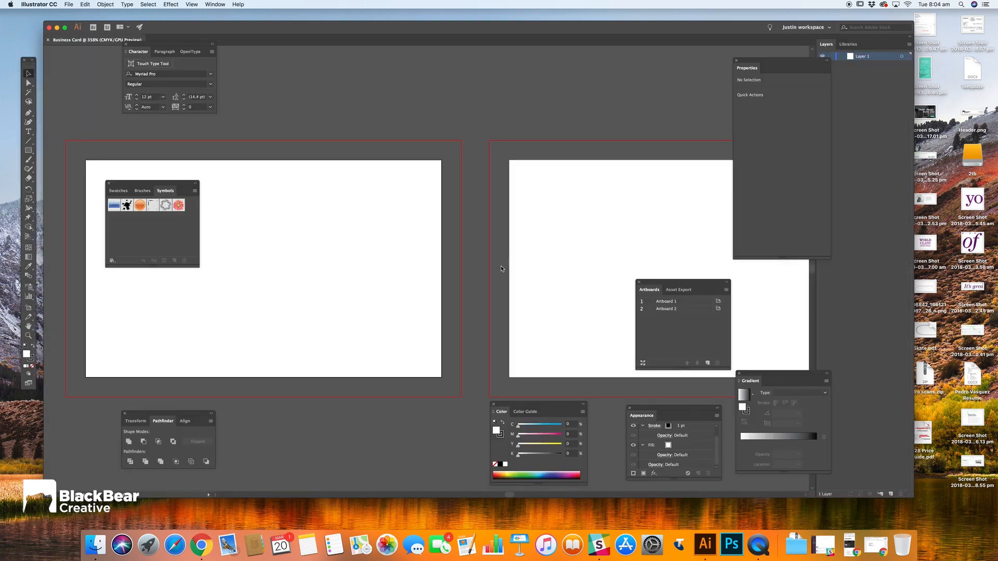
Show the rulers and place guides along the left, top and bottom edges of the first artboard
key(z)
alt+click(354, 250)
drag(328, 291, 392, 280)
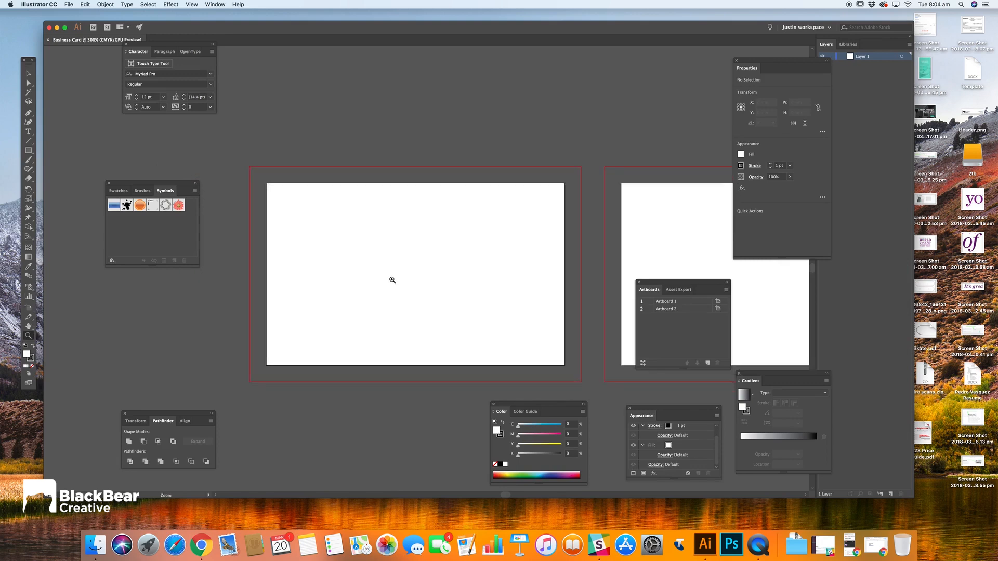
key(v)
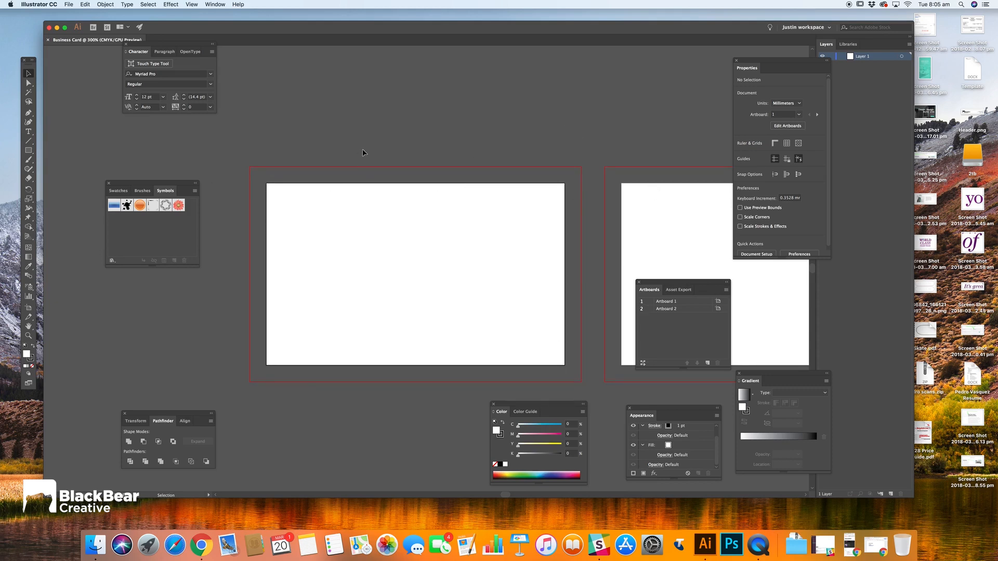
key(super+r)
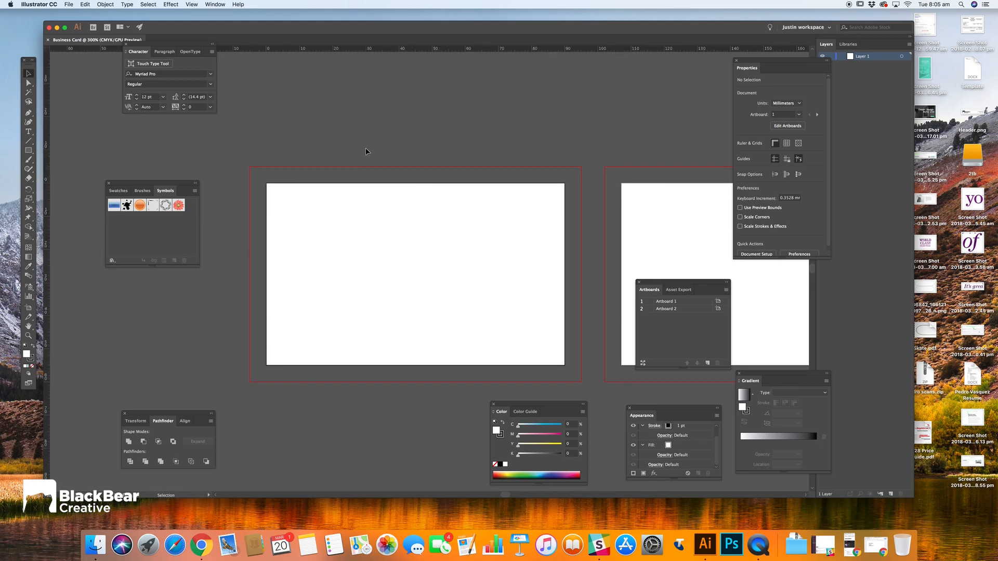
drag(48, 154, 270, 195)
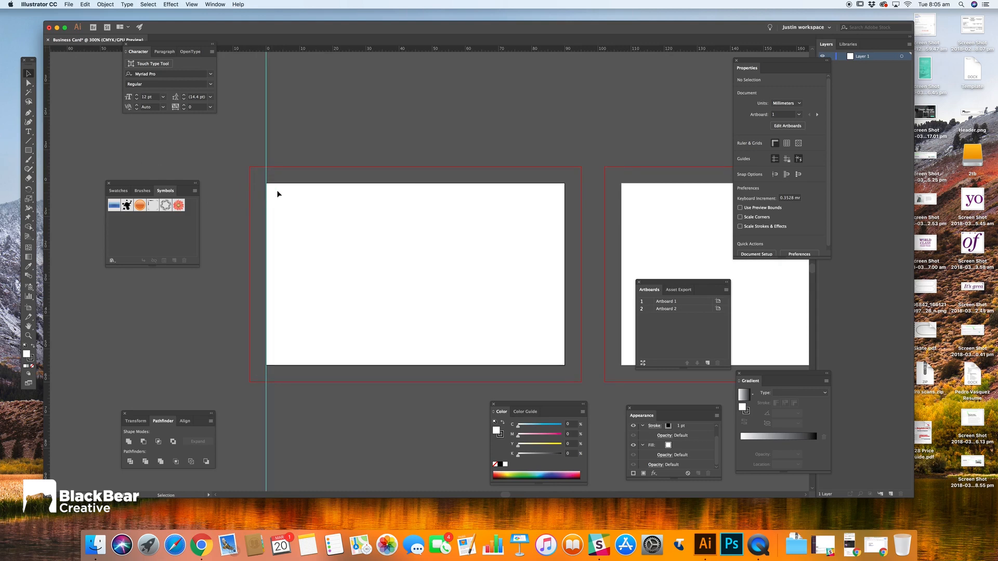
drag(322, 50, 339, 183)
drag(375, 387, 363, 365)
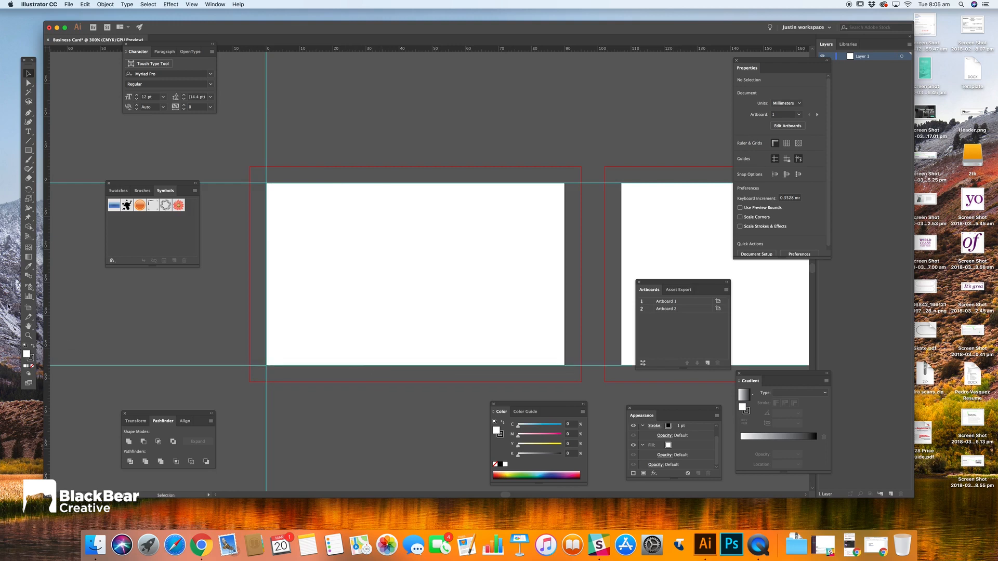
Place vertical guides on the first artboard's right edge and on both side edges of the second artboard
drag(48, 311, 269, 364)
drag(48, 339, 356, 317)
scroll(234, 328, right, 3)
drag(48, 328, 570, 315)
key(z)
alt+click(408, 293)
alt+click(395, 287)
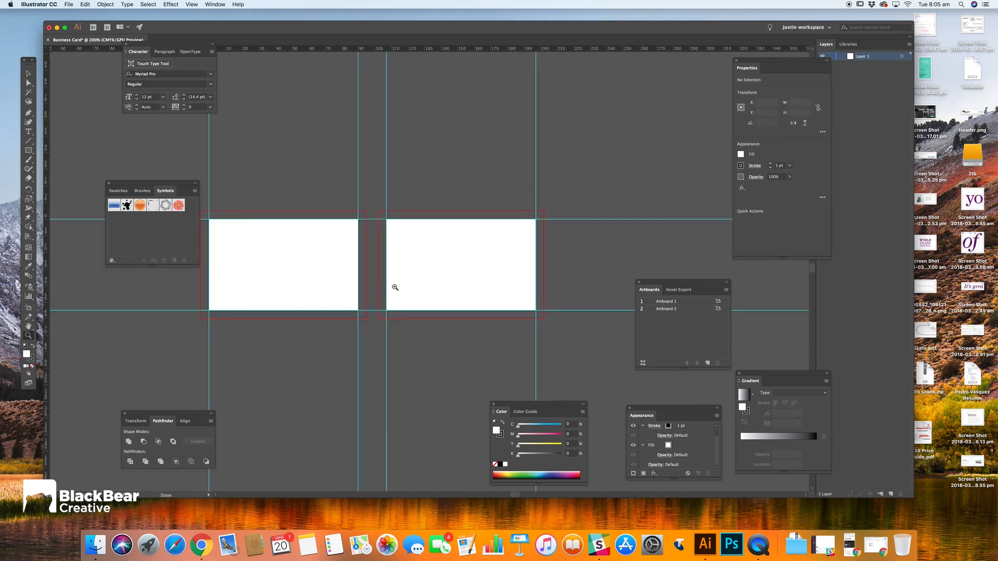
alt+click(394, 287)
key(v)
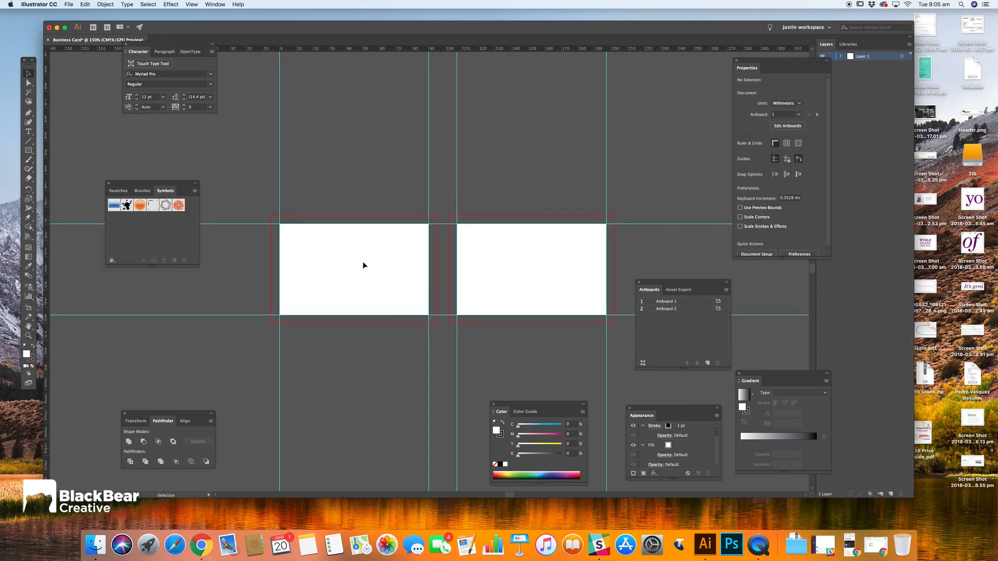
Rename the two artboards Front and Back, and enlarge the document window to fill the screen
click(528, 251)
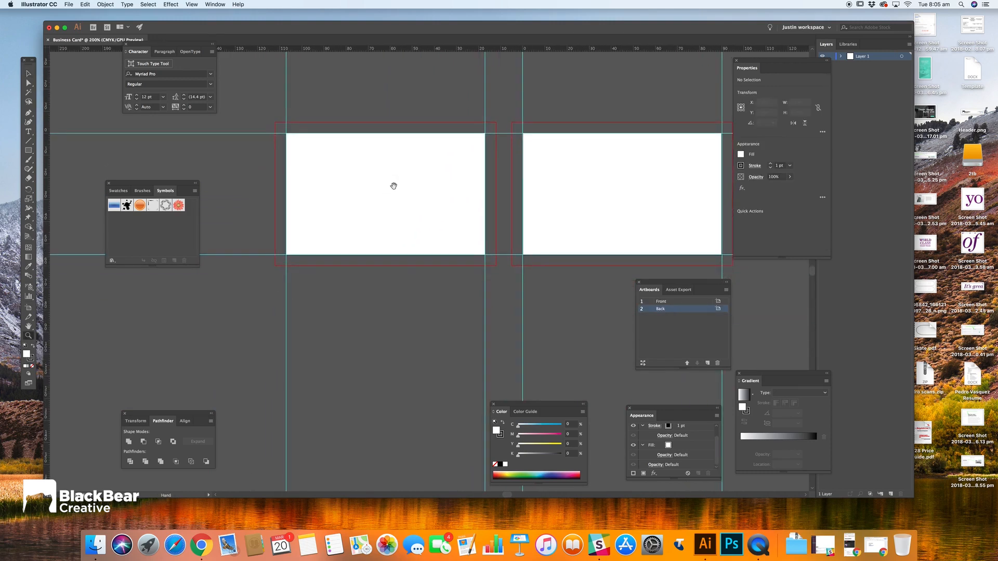
key(z)
click(398, 206)
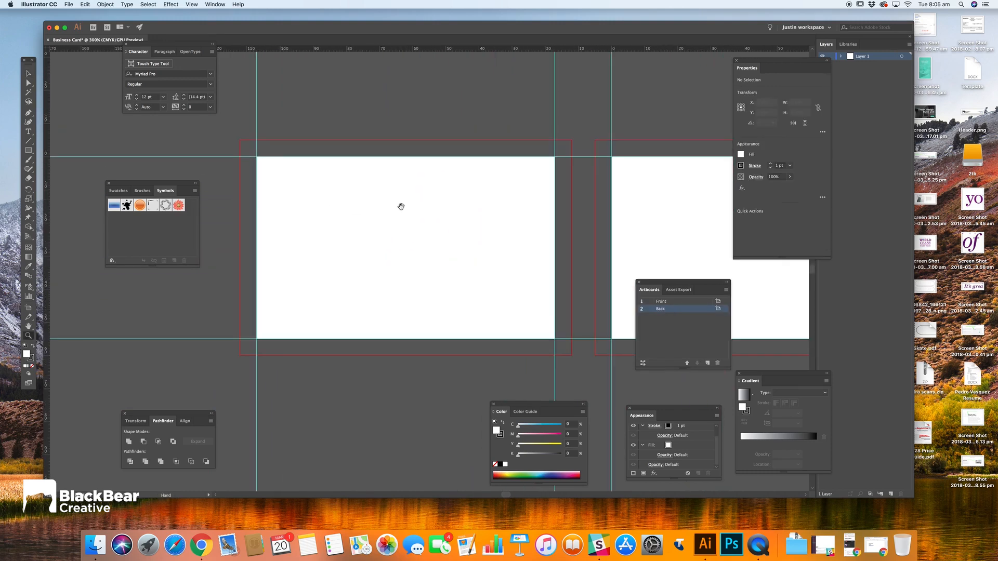
alt+click(432, 262)
click(29, 73)
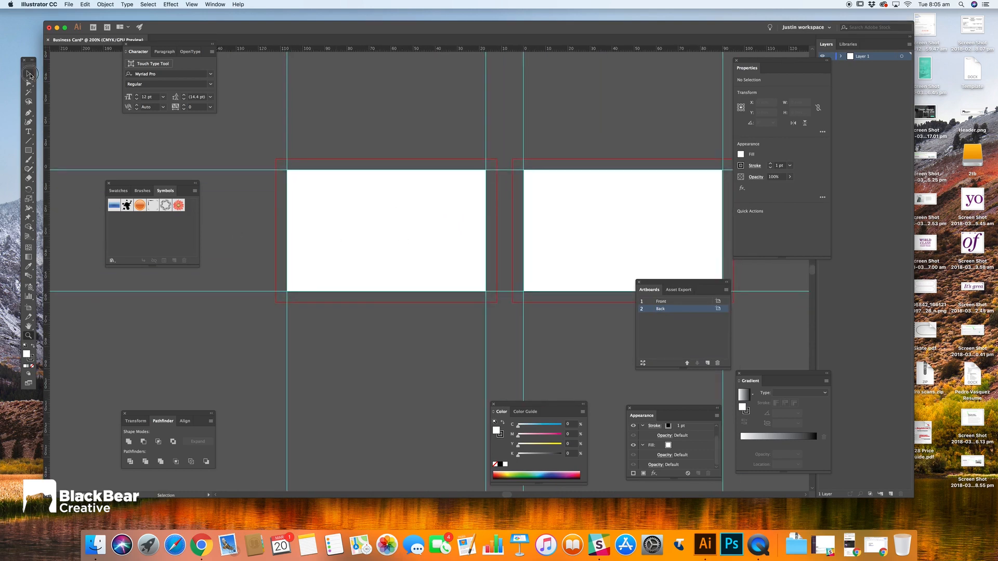
click(67, 32)
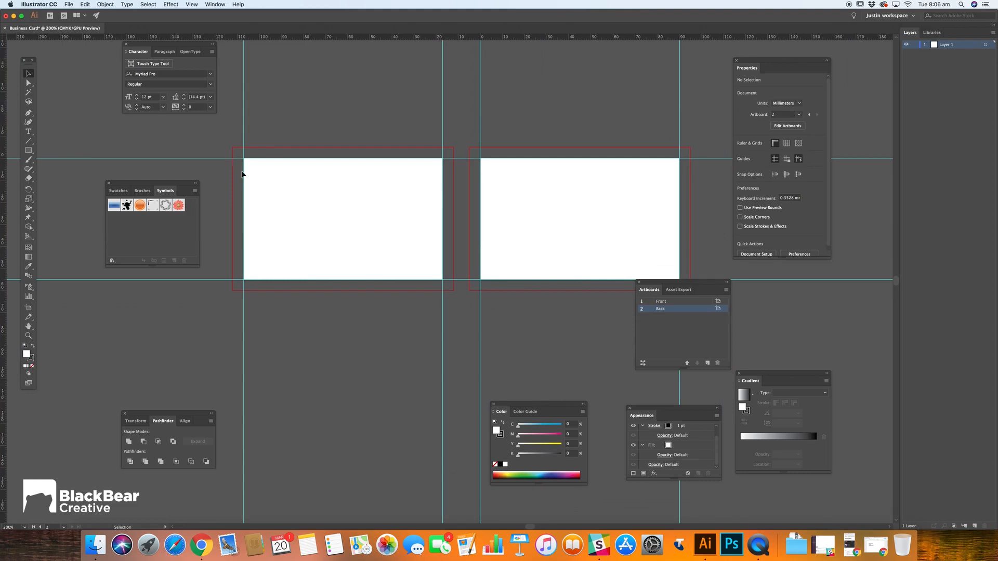
Move the floating Color, Artboards, Symbols and Pathfinder panels clear of the front artboard
key(z)
click(374, 254)
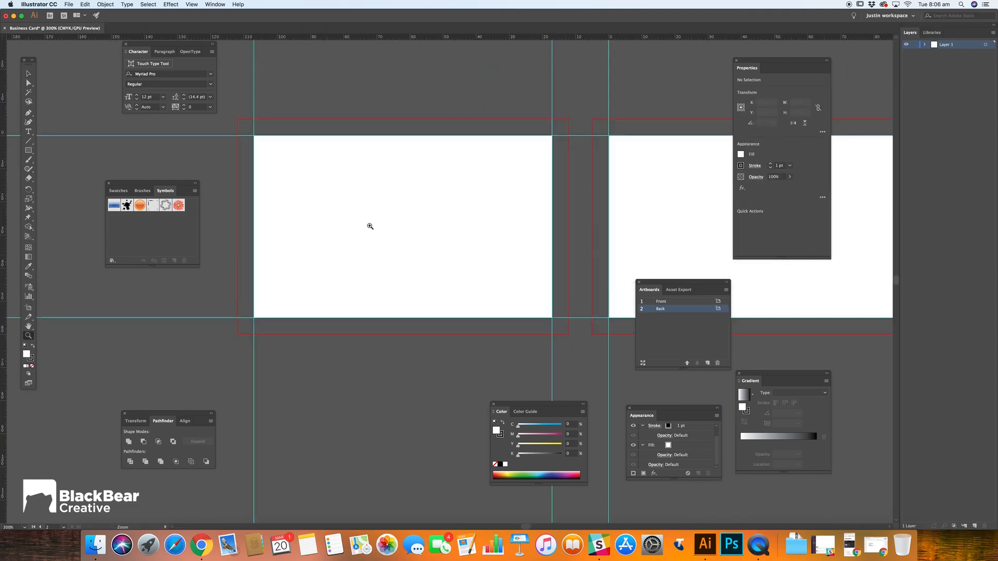
key(v)
drag(533, 404, 813, 284)
drag(705, 283, 700, 90)
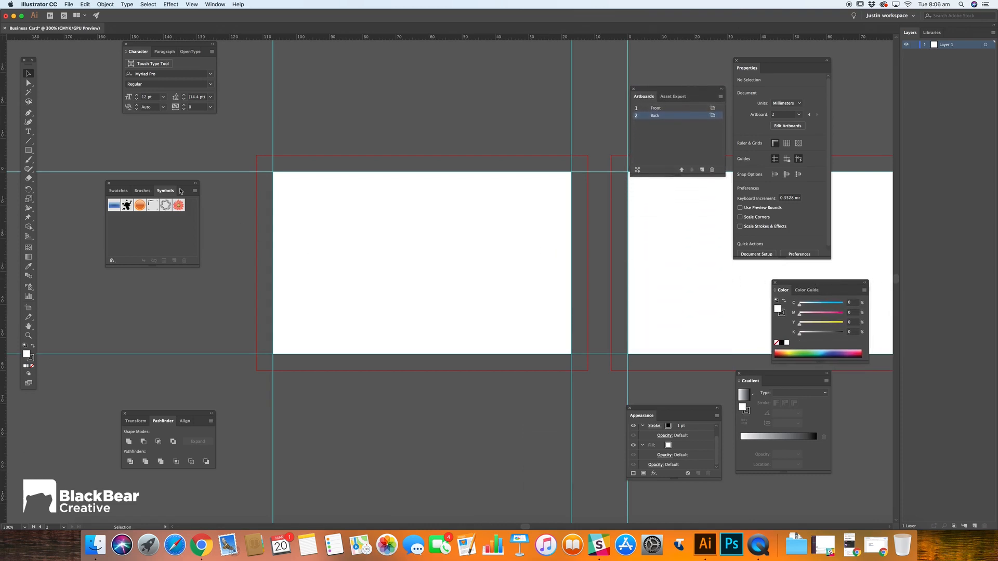
drag(181, 188, 146, 172)
drag(186, 409, 100, 413)
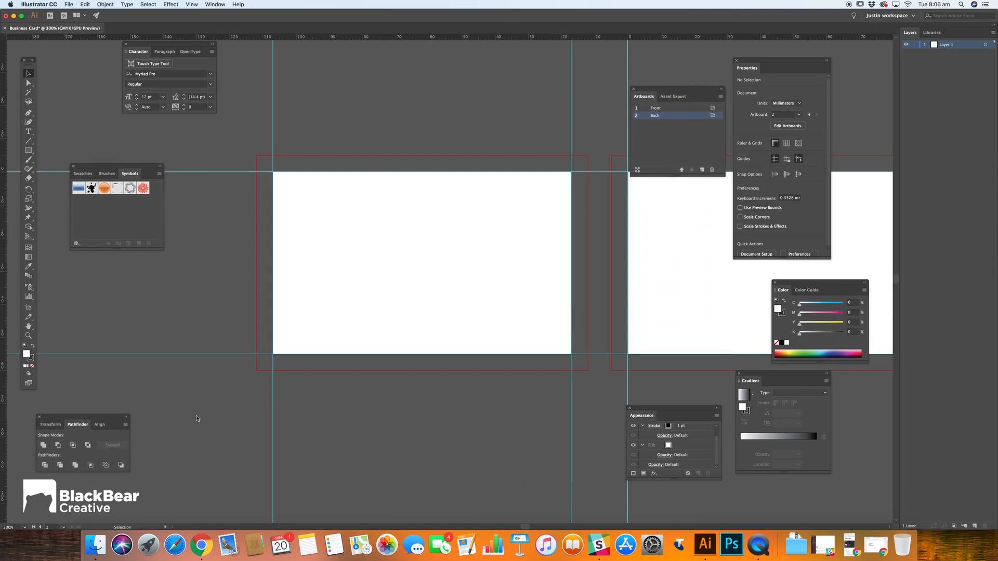
Draw a square of about 5.3 mm in the top-left corner of the front artboard
key(z)
click(392, 334)
drag(392, 334, 309, 449)
key(v)
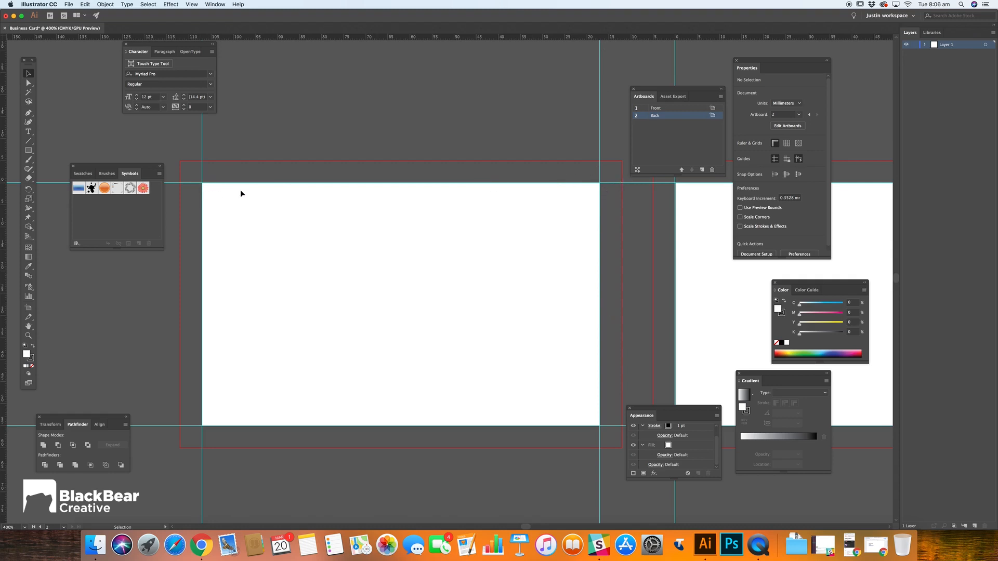
drag(267, 219, 287, 199)
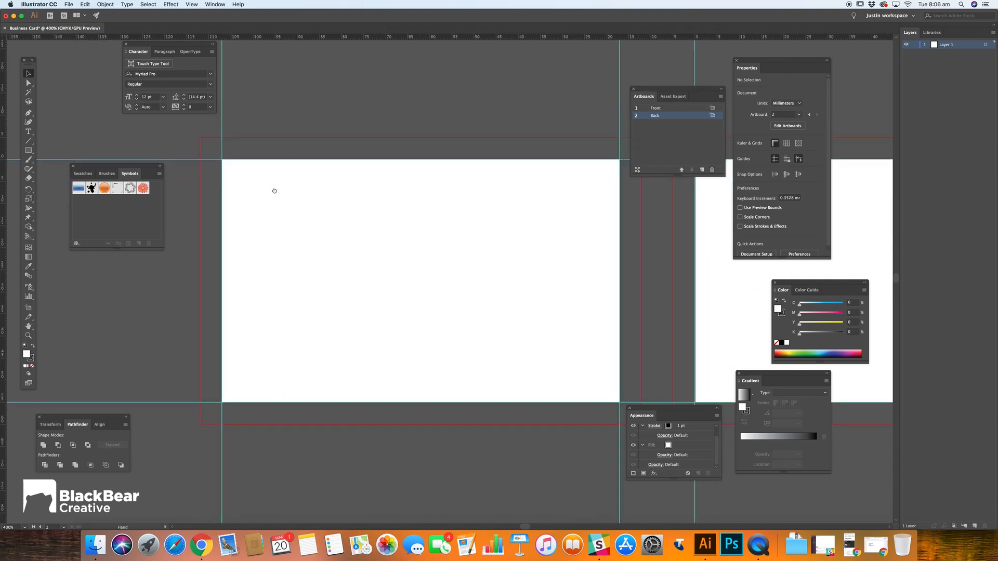
drag(381, 239, 348, 250)
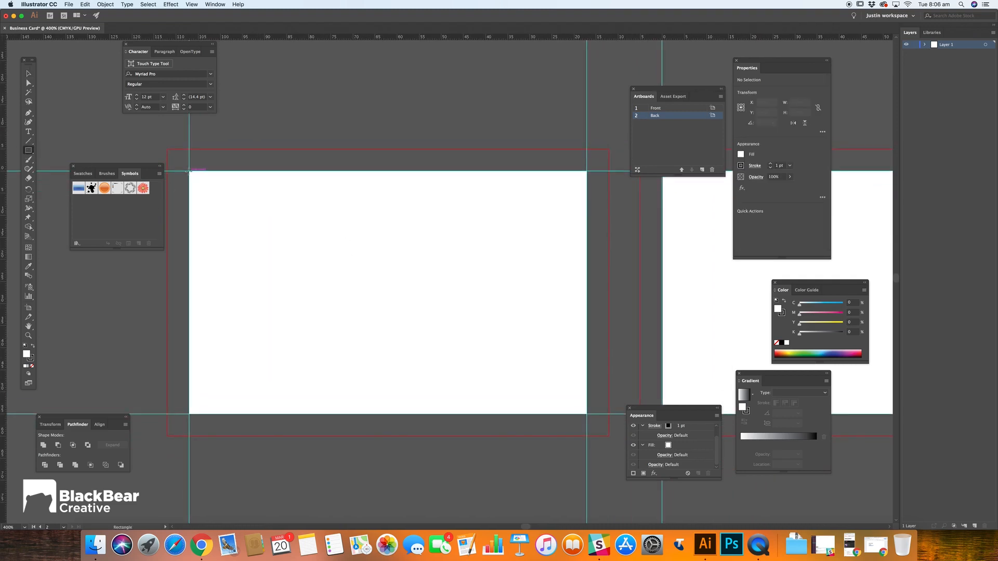
drag(188, 170, 213, 195)
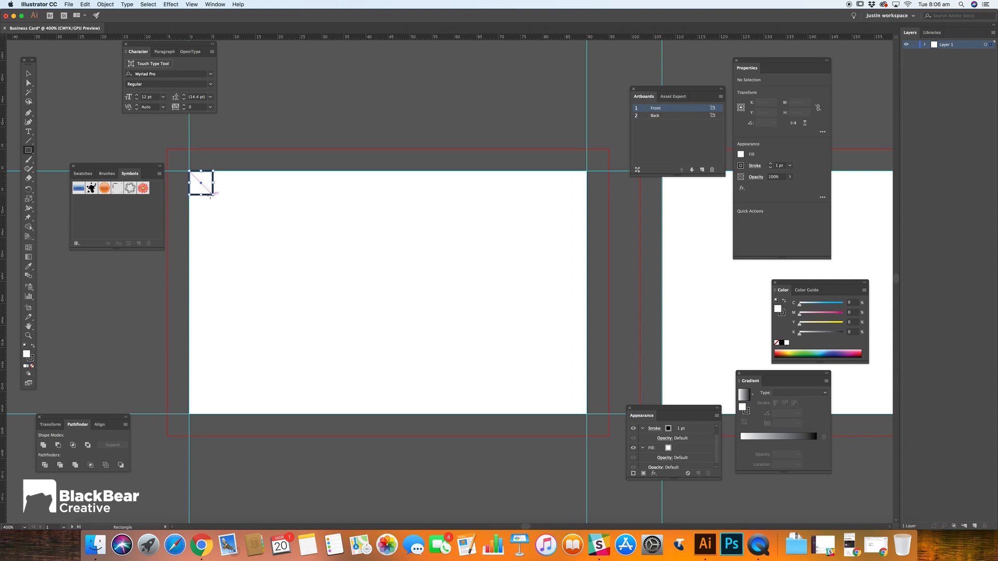
Give the small square a black fill and no stroke
click(33, 346)
click(31, 358)
click(32, 366)
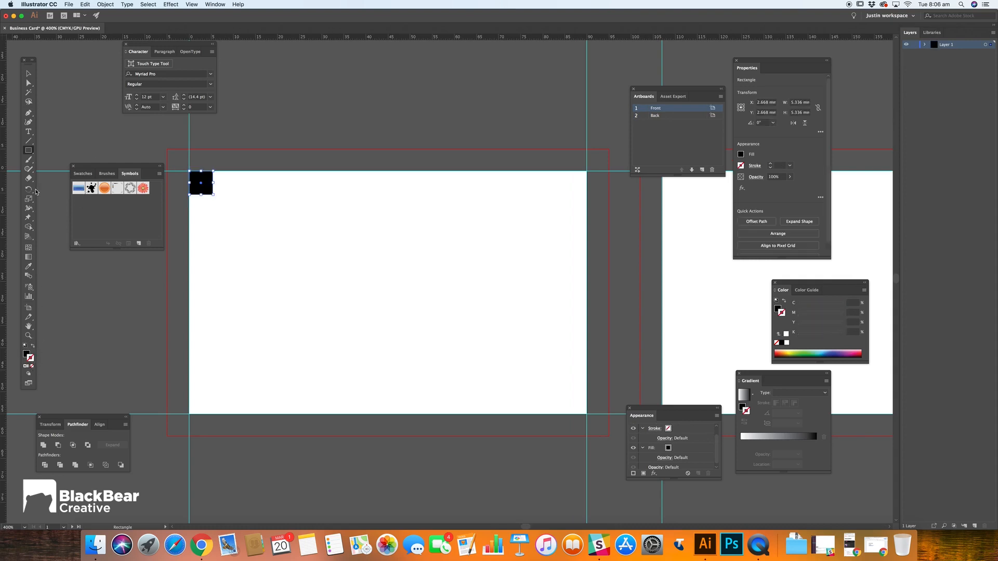
click(28, 74)
click(231, 155)
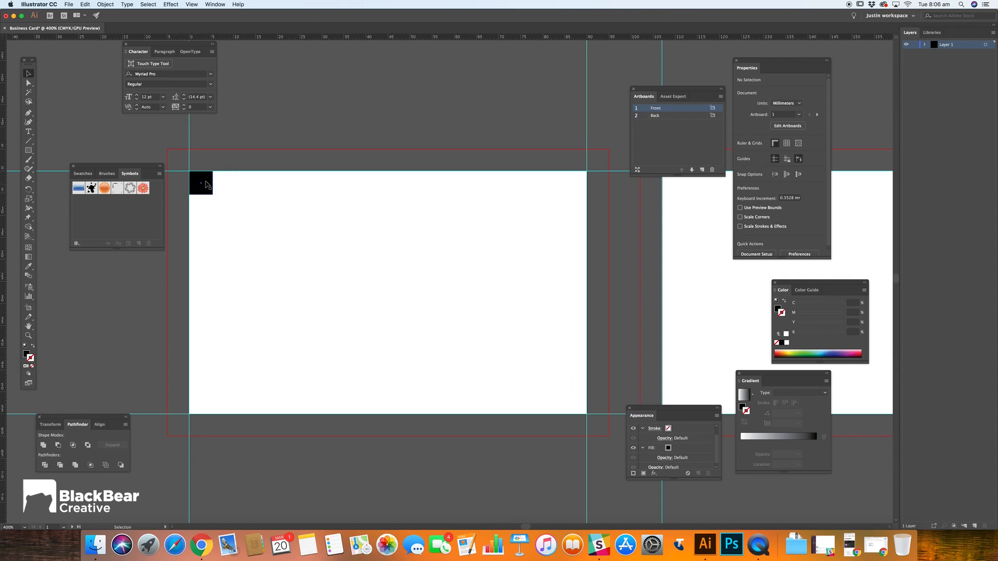
Resize the black square to 5 mm by 5 mm with its width and height proportions linked
click(206, 184)
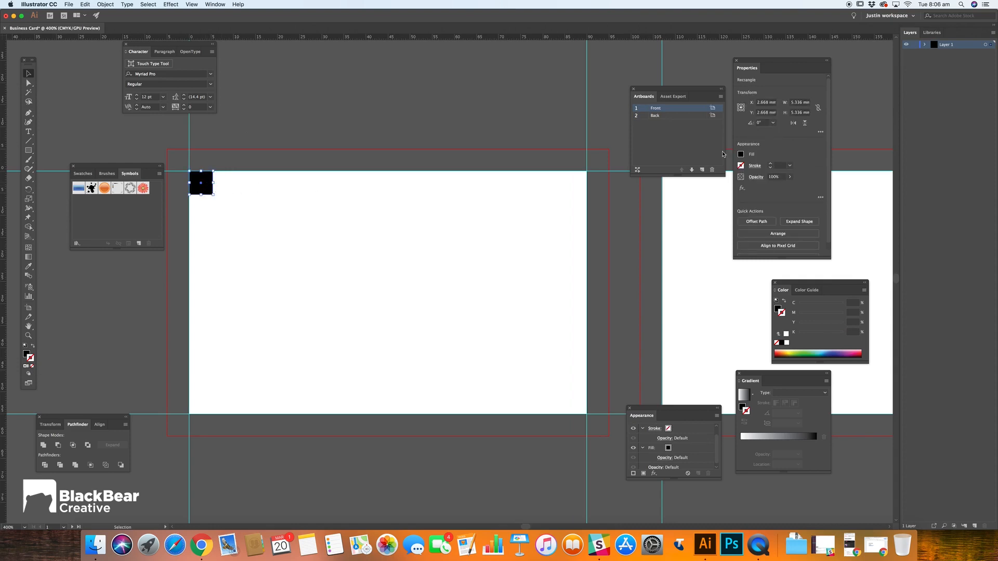
click(796, 102)
text(5)
click(818, 109)
click(817, 107)
key(super+z)
click(795, 102)
key(Return)
click(272, 109)
Snap the black square exactly into the top-left corner of the front artboard
key(z)
click(251, 200)
click(384, 296)
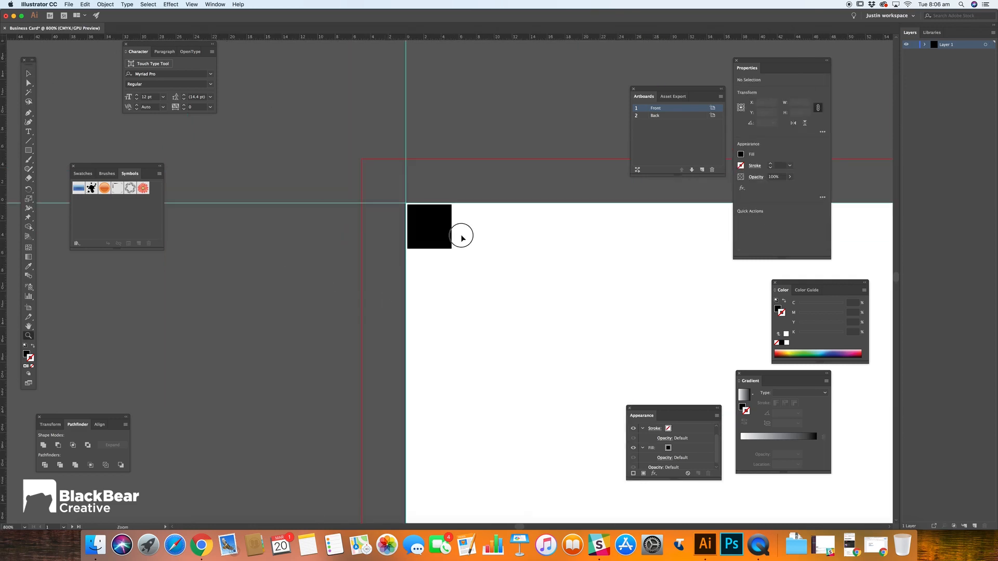
click(460, 236)
click(458, 273)
key(v)
drag(351, 271, 348, 267)
click(364, 201)
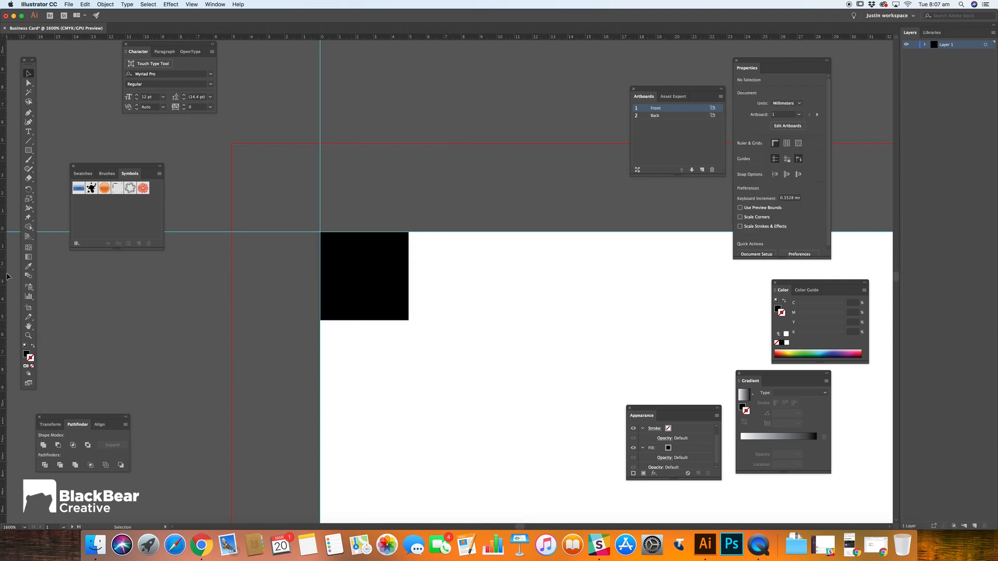
Place margin guides along the square's right and bottom edges, and cut the square
drag(7, 278, 409, 292)
drag(354, 39, 376, 320)
click(389, 288)
key(Delete)
Paste the black square and snap it into the top-right corner of the front artboard
key(z)
alt+click(487, 331)
alt+click(486, 331)
alt+click(486, 331)
click(487, 332)
drag(549, 293, 221, 411)
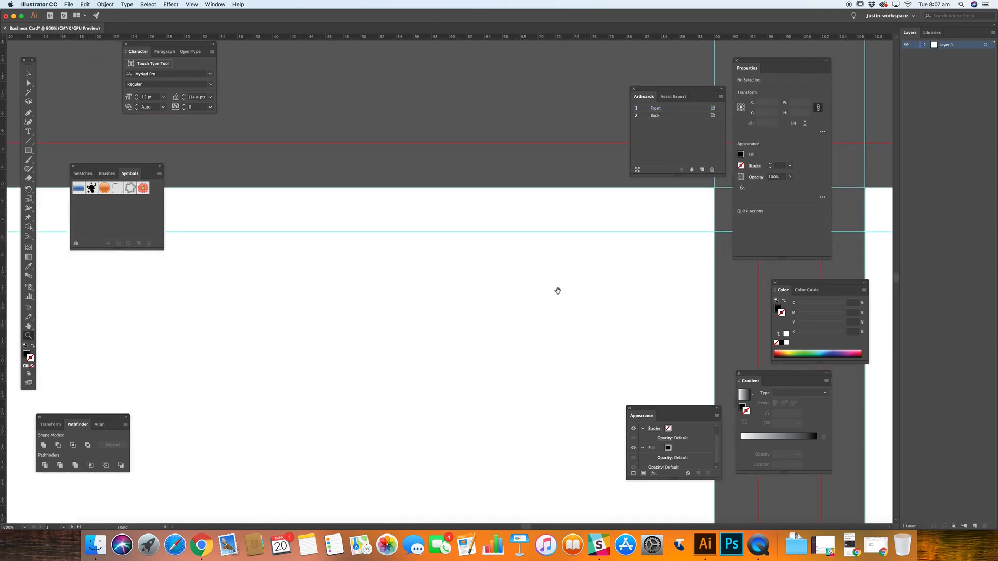
drag(642, 230, 479, 256)
click(508, 245)
click(383, 308)
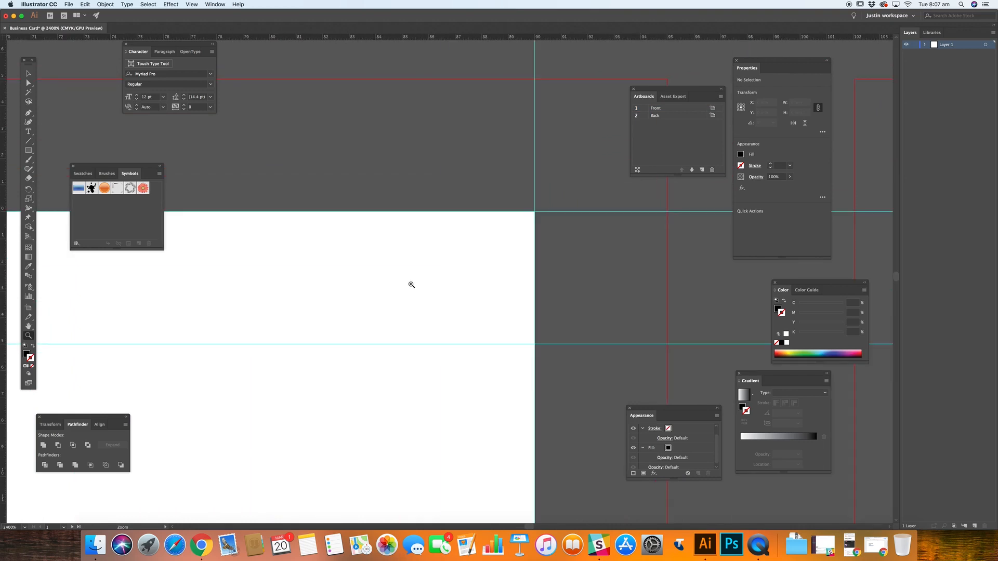
key(v)
key(super+v)
drag(450, 283, 468, 285)
click(86, 288)
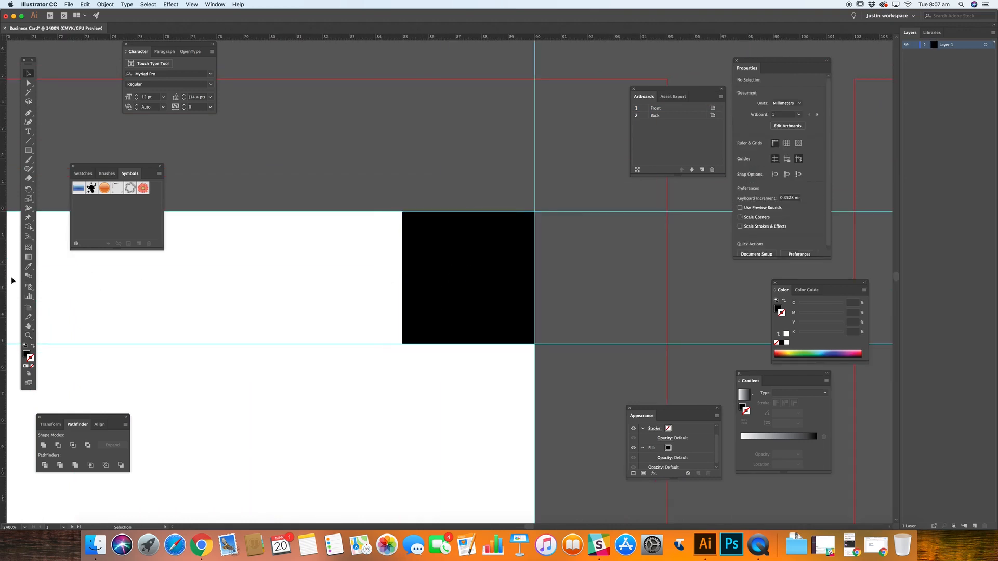
Place a vertical margin guide along the square's left edge and cut the square
drag(8, 281, 402, 280)
click(431, 310)
key(Delete)
Paste the black square and snap it into the bottom-right corner of the front artboard
key(z)
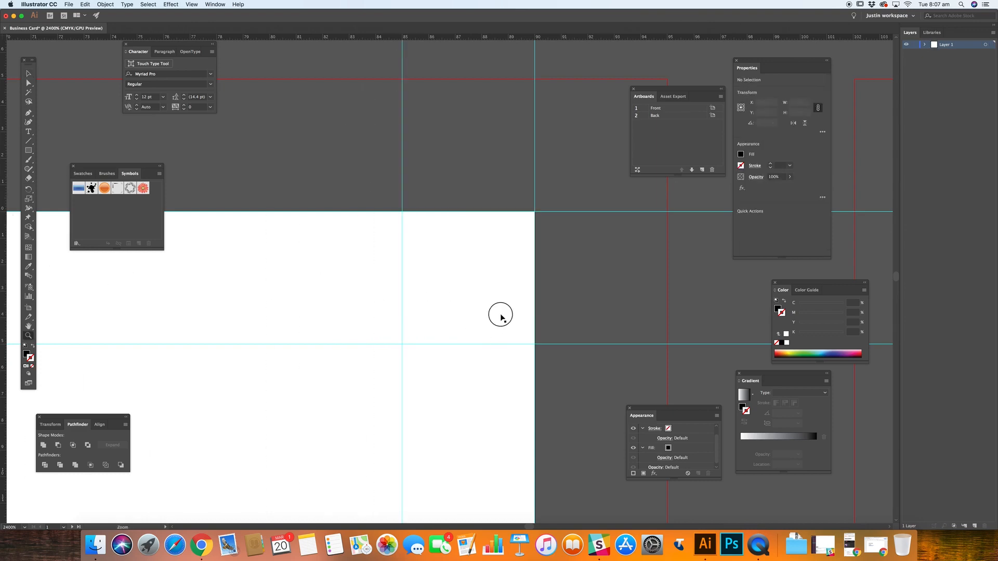
alt+click(500, 315)
alt+click(501, 316)
alt+click(500, 320)
drag(389, 372, 504, 276)
click(468, 304)
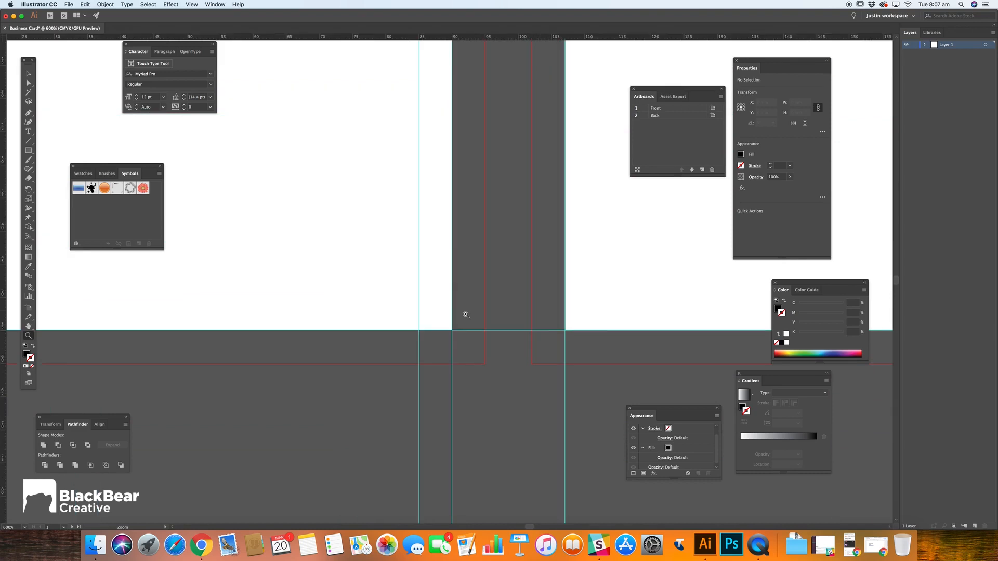
click(445, 293)
click(445, 293)
click(443, 290)
key(v)
key(ctrl+z)
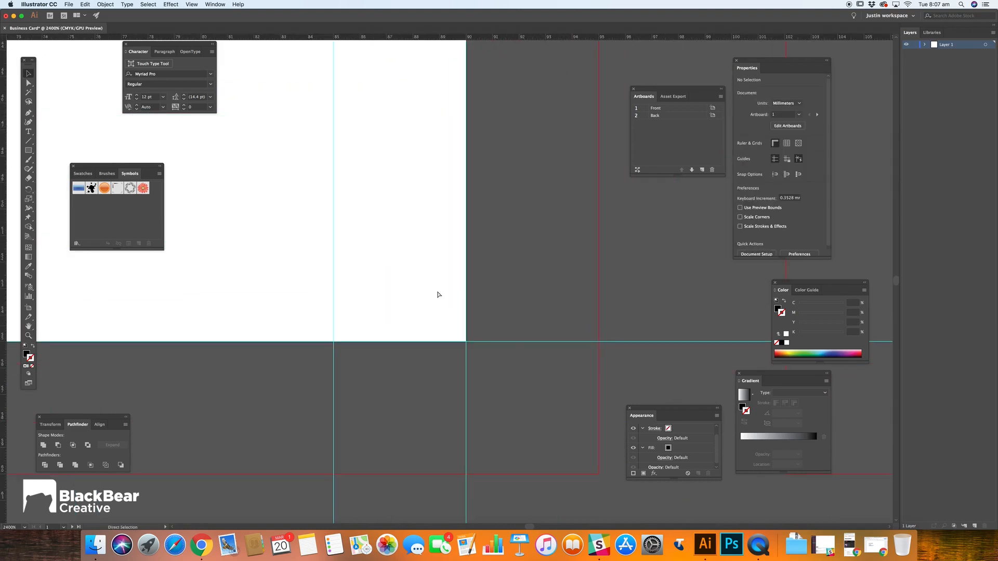
click(518, 245)
drag(480, 246, 433, 245)
Place a horizontal margin guide along the square's top edge and cut the square
drag(420, 37, 431, 209)
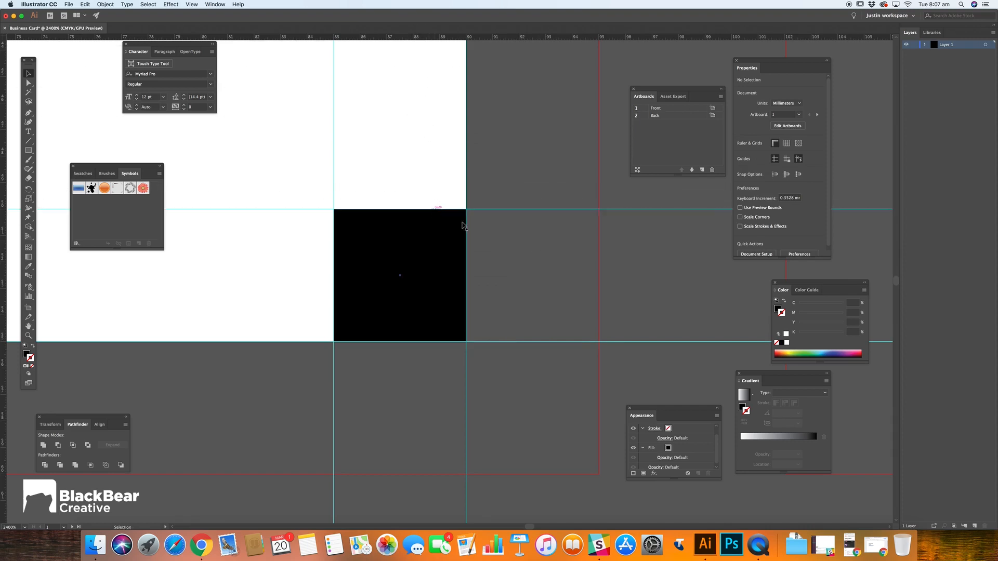
click(446, 269)
key(super+x)
Unlock the guides and move the misaligned vertical guide exactly onto the back artboard's left edge
key(z)
alt+click(542, 275)
alt+click(542, 275)
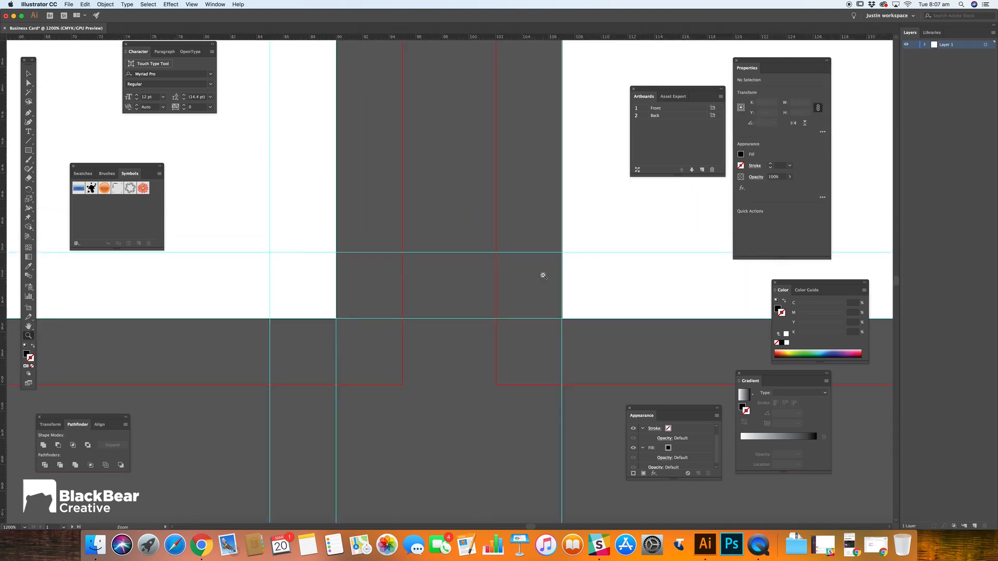
drag(542, 275, 277, 358)
drag(510, 276, 492, 432)
drag(385, 263, 390, 427)
drag(332, 114, 353, 230)
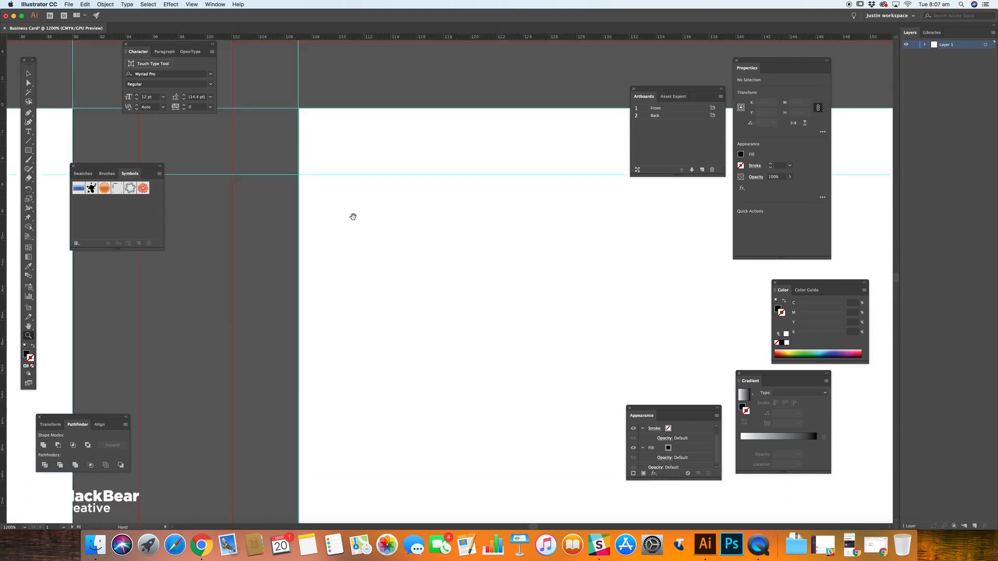
click(352, 200)
click(429, 221)
click(426, 222)
click(434, 225)
click(435, 282)
key(v)
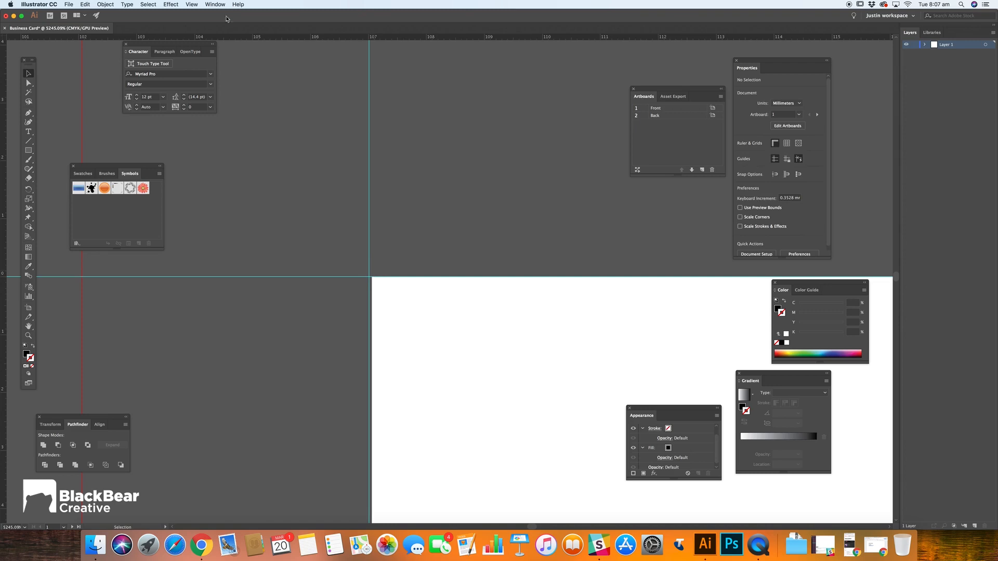
click(190, 4)
mouse_move(221, 174)
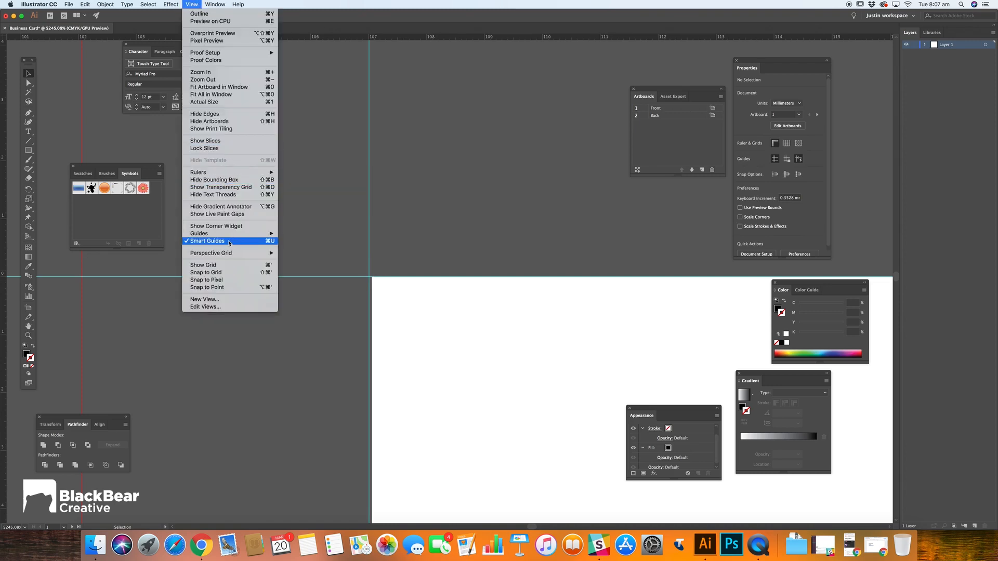
mouse_move(232, 233)
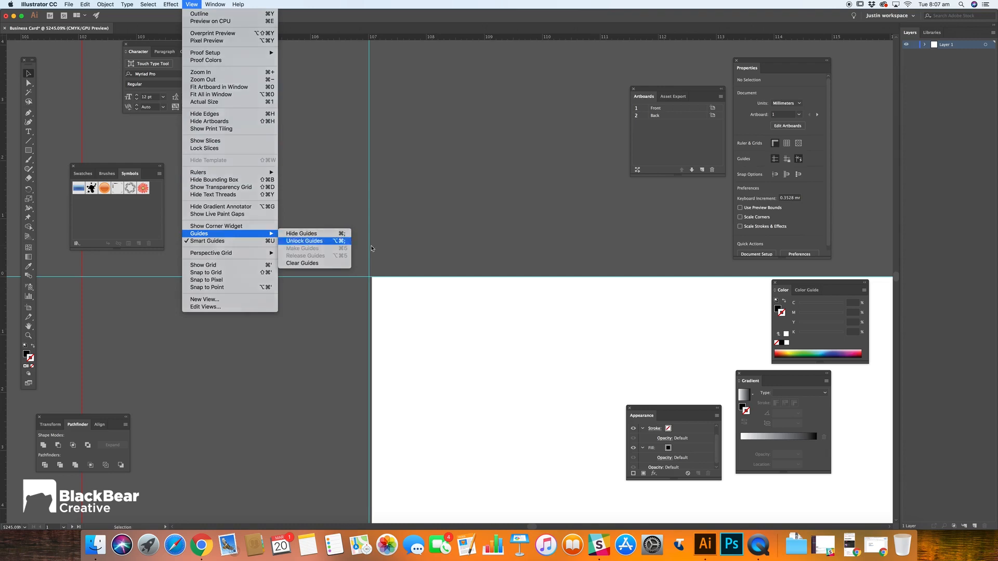
click(303, 240)
drag(372, 246, 375, 245)
Paste the black square and snap it into the top-left corner of the back artboard
click(421, 318)
key(cmd+v)
drag(371, 189, 434, 337)
drag(481, 246, 367, 102)
click(489, 56)
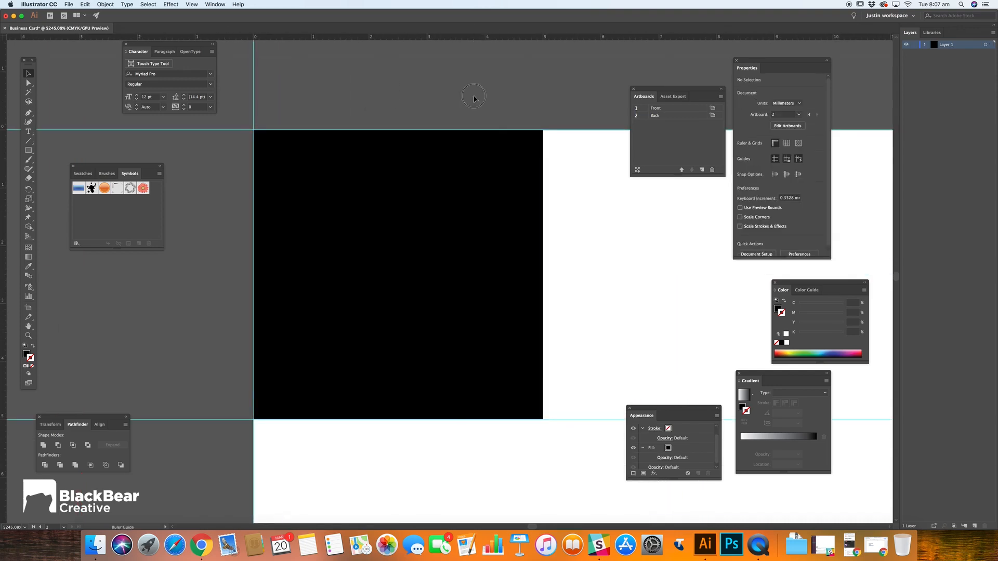
Place a vertical margin guide along the square's right edge and delete the square from the back artboard
click(444, 421)
click(448, 433)
drag(186, 256, 543, 261)
click(498, 274)
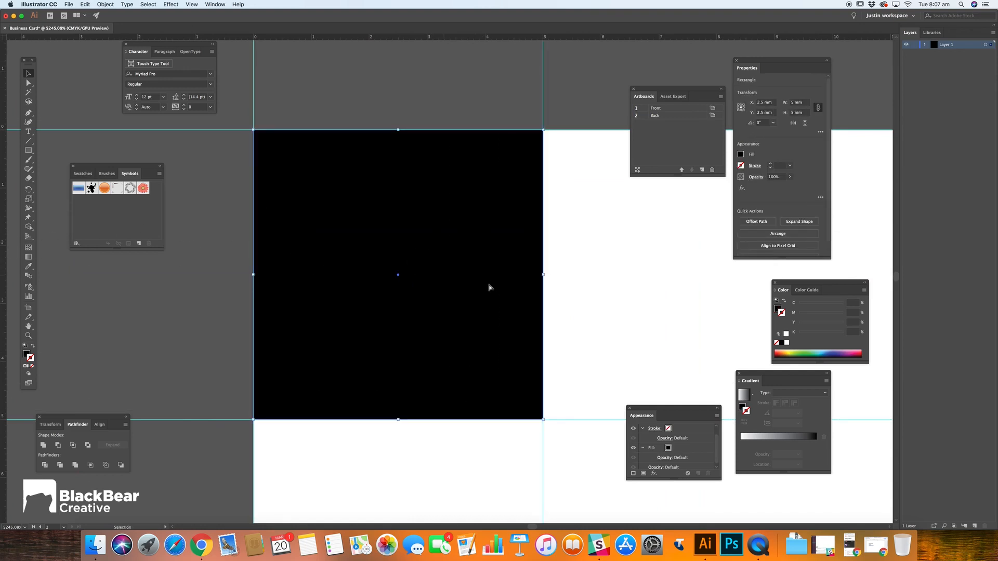
key(Delete)
Move the vertical edge guide exactly onto the back artboard's right edge
key(z)
alt+click(561, 273)
alt+click(562, 273)
alt+click(561, 273)
alt+click(562, 273)
alt+click(561, 273)
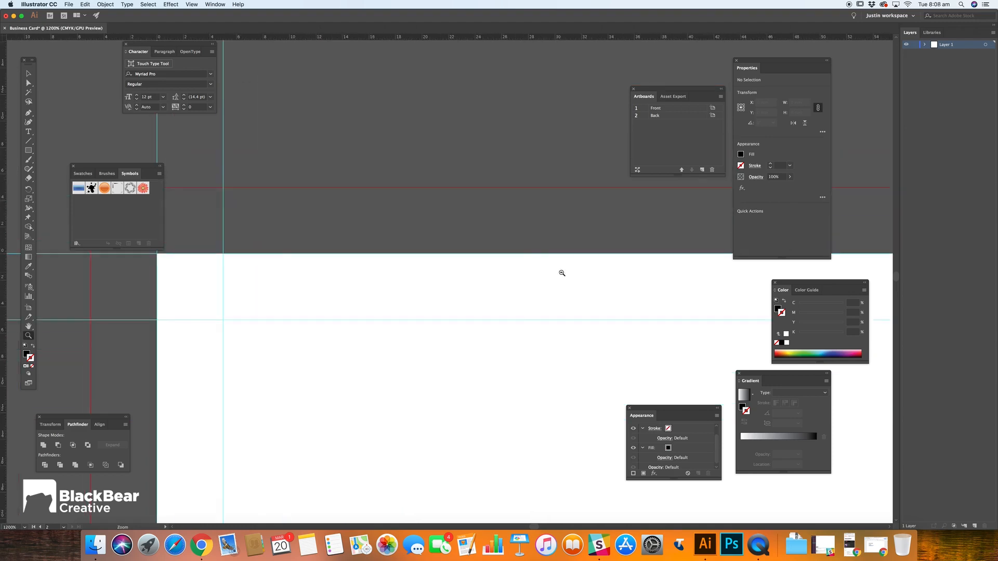
alt+click(562, 273)
alt+click(572, 282)
drag(593, 282, 447, 252)
click(573, 261)
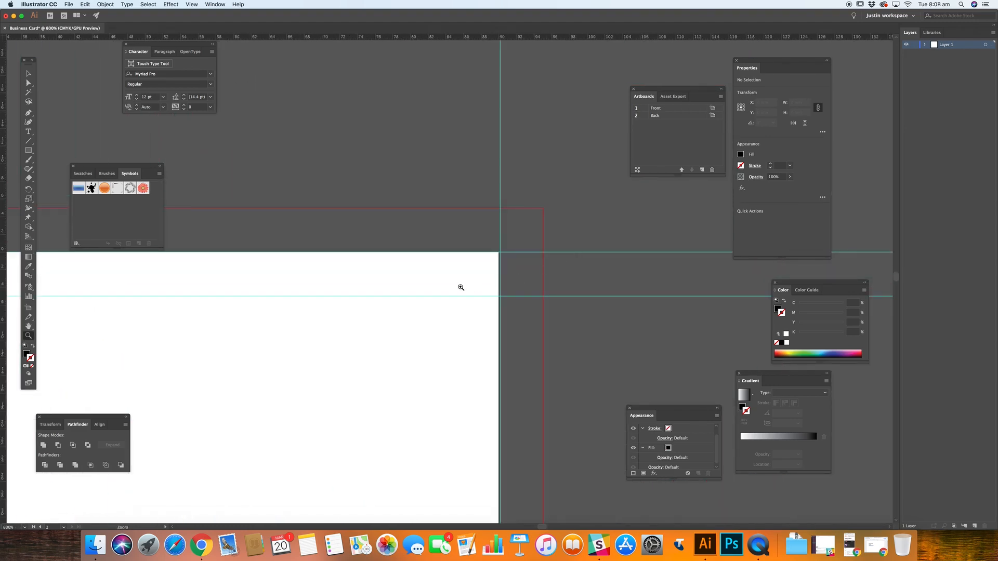
click(470, 260)
click(471, 261)
click(469, 260)
click(469, 260)
key(v)
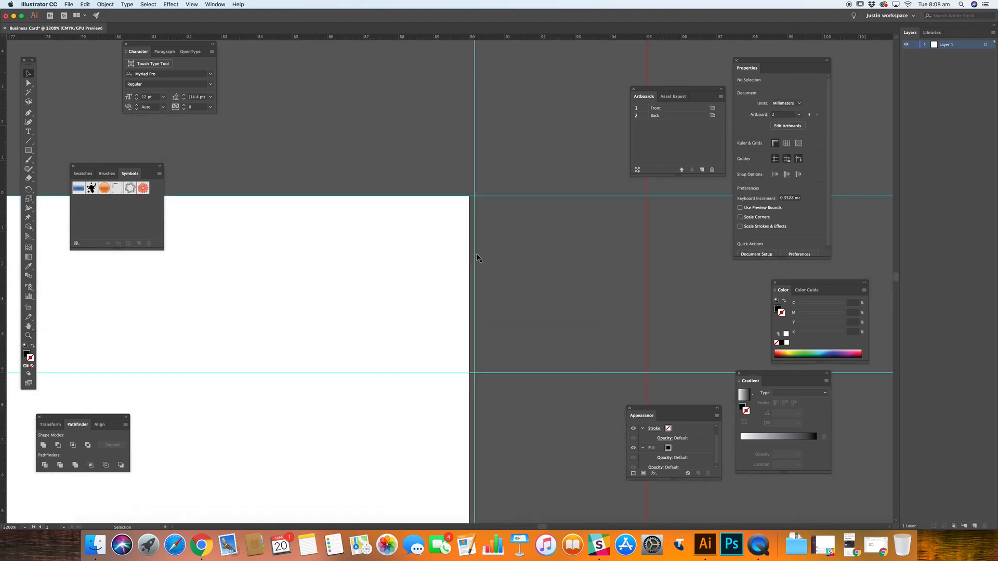
drag(473, 251, 469, 252)
Paste the black square and snap it into the top-right corner of the back artboard
click(521, 257)
key(ctrl+v)
drag(505, 257, 445, 258)
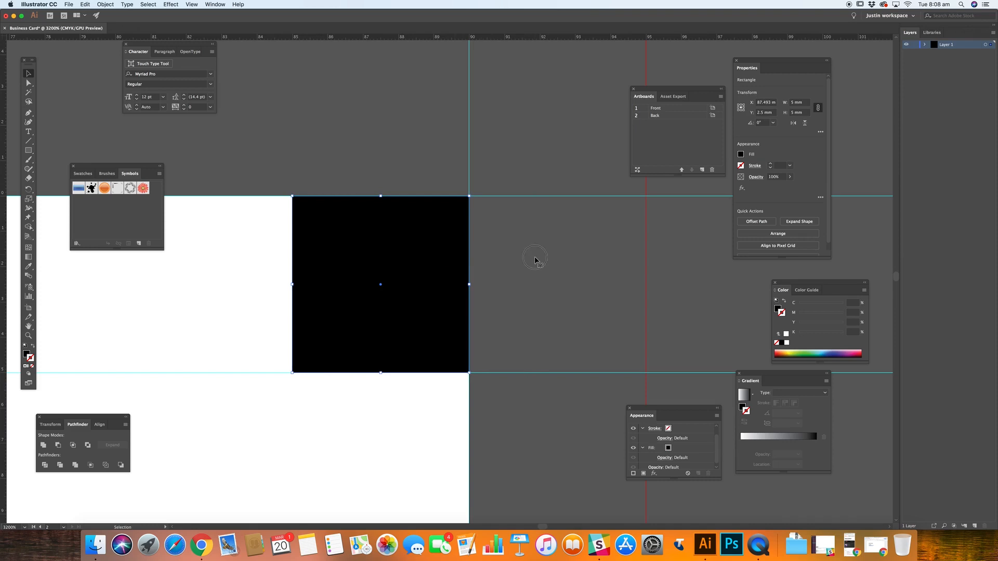
click(534, 258)
Place a vertical margin guide along the square's left edge on the back artboard and delete the square
drag(7, 247, 292, 242)
click(378, 244)
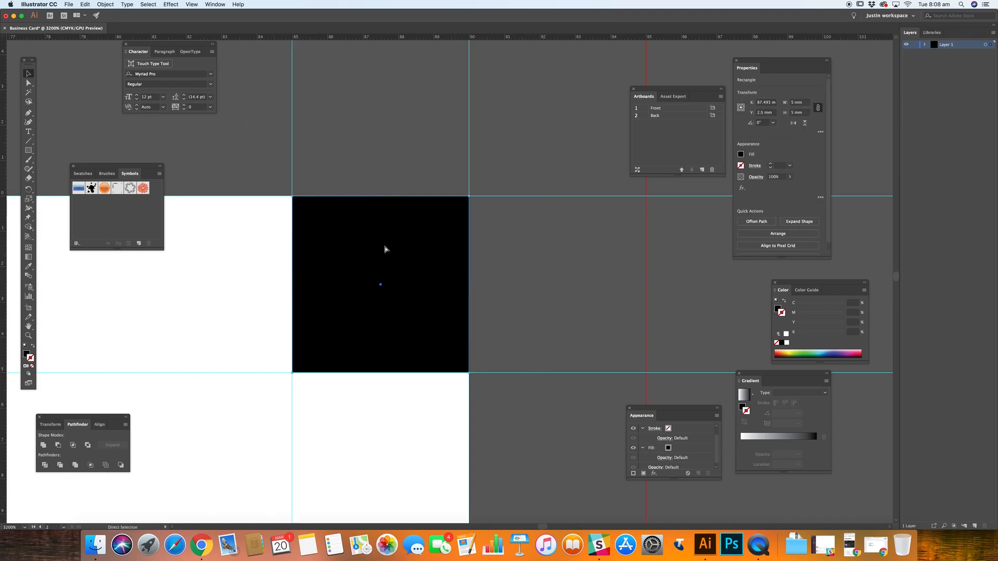
key(Delete)
Lock all the guides across both artboards
key(z)
alt+click(332, 248)
alt+click(331, 248)
alt+click(379, 299)
alt+click(380, 299)
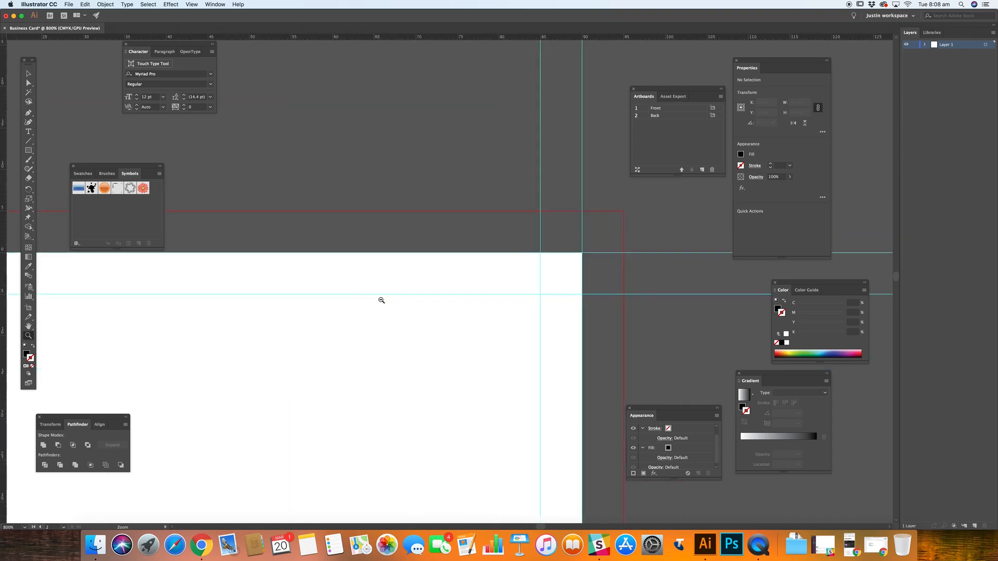
alt+click(380, 300)
alt+click(380, 300)
alt+click(379, 300)
alt+click(378, 301)
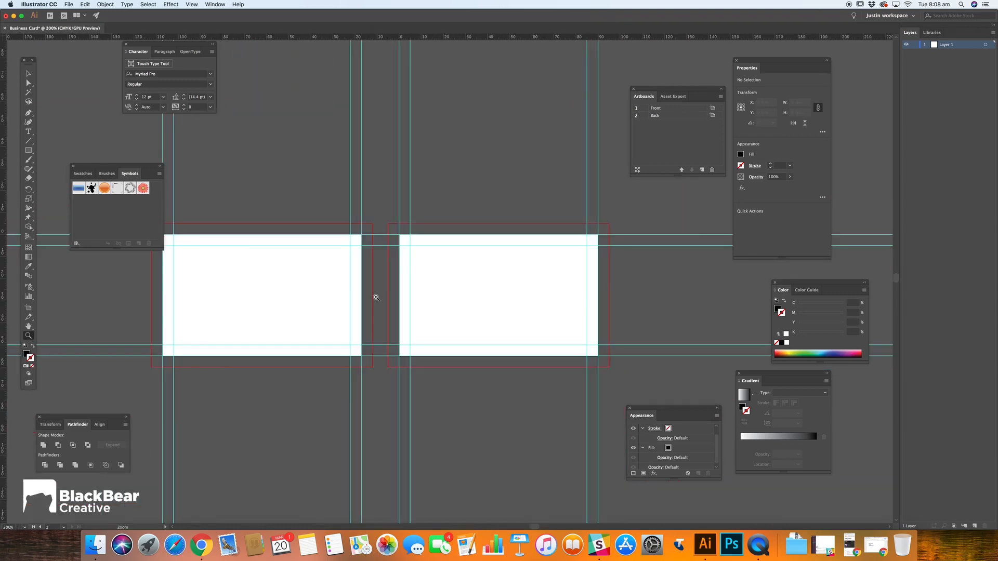
key(v)
drag(417, 196, 499, 165)
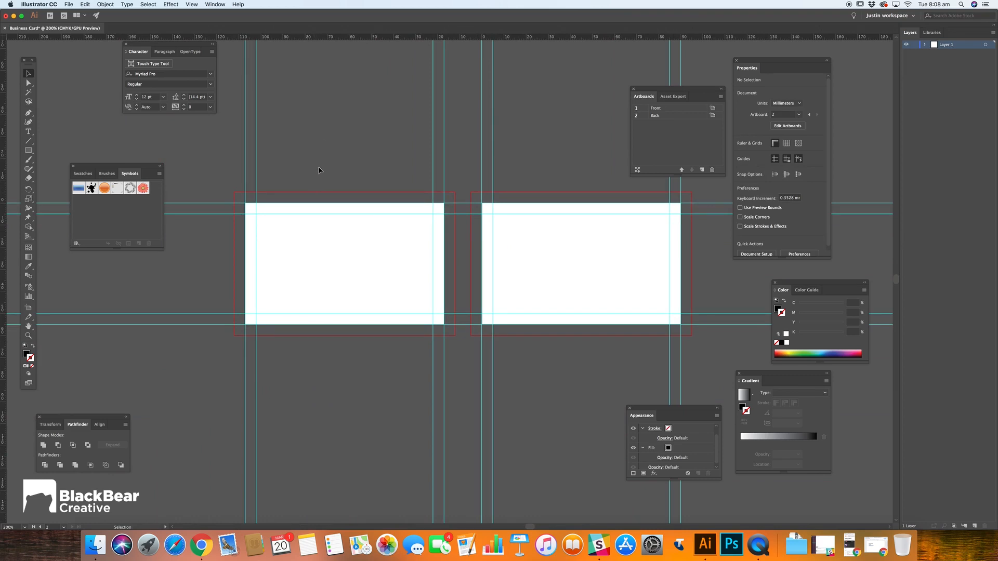
click(193, 4)
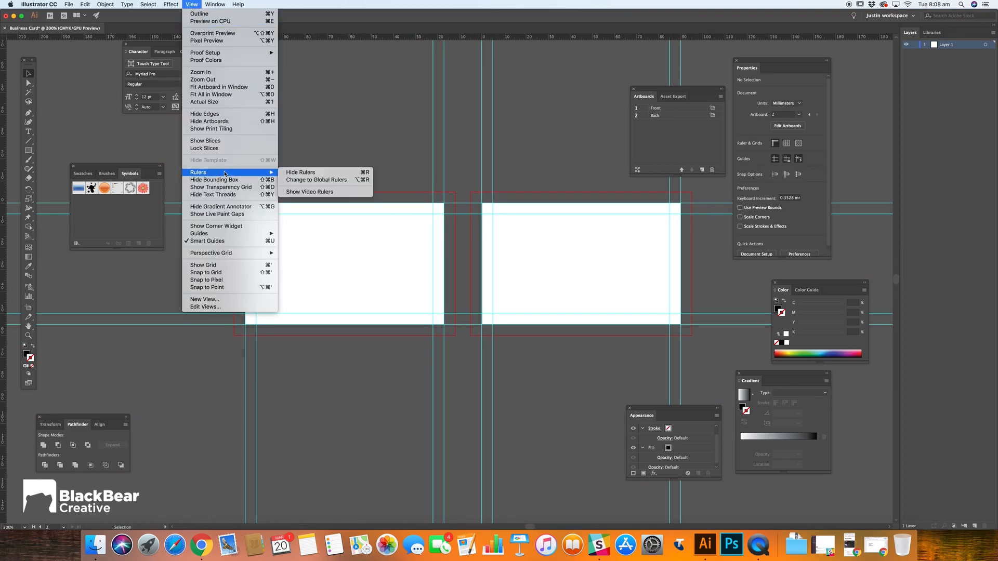
mouse_move(239, 234)
click(302, 241)
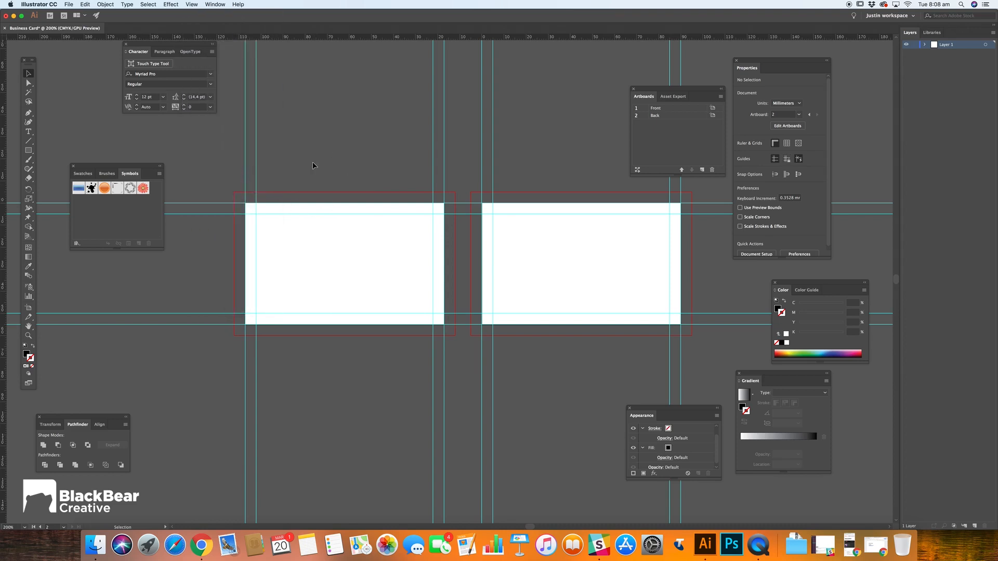
Draw a 100 x 65 mm black rectangle covering the front artboard out to its bleed lines
drag(285, 247, 315, 232)
click(29, 151)
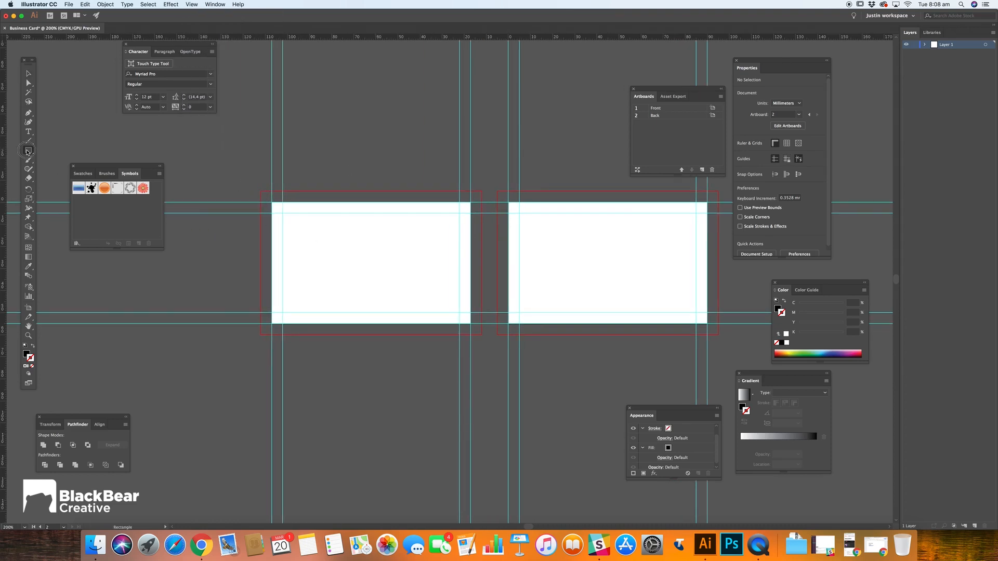
mouse_move(260, 191)
mouse_down()
mouse_move(519, 346)
mouse_move(481, 334)
mouse_up()
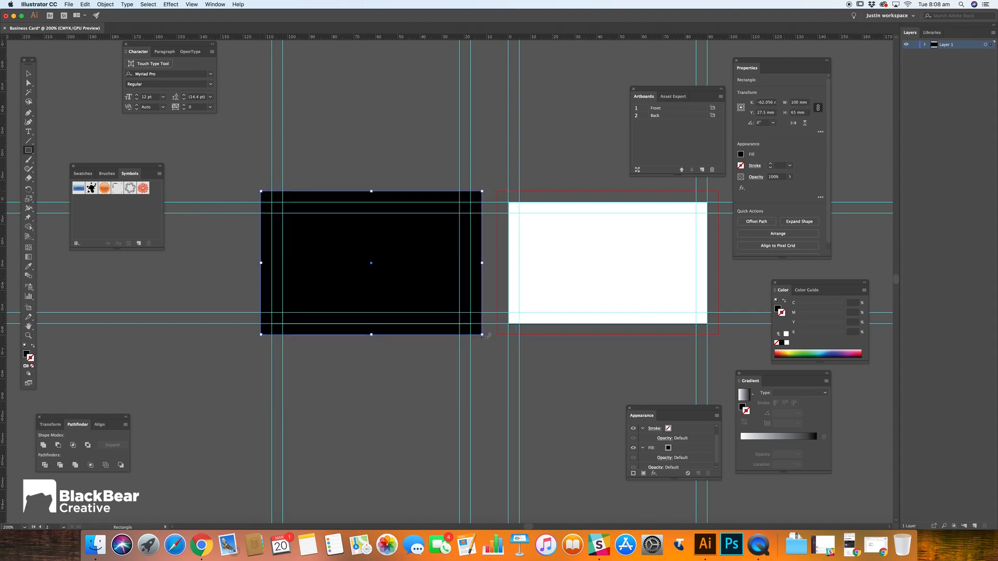
click(28, 75)
click(383, 128)
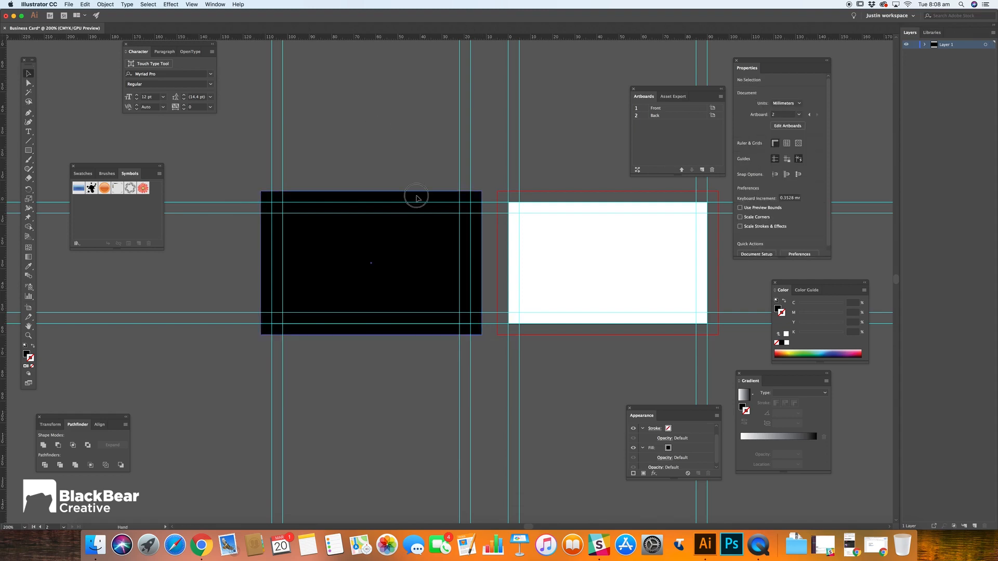
Resize the black rectangle to 95 x 60 mm by pulling its top-left corner in to the front artboard's corner
drag(418, 197, 408, 176)
drag(277, 179, 278, 181)
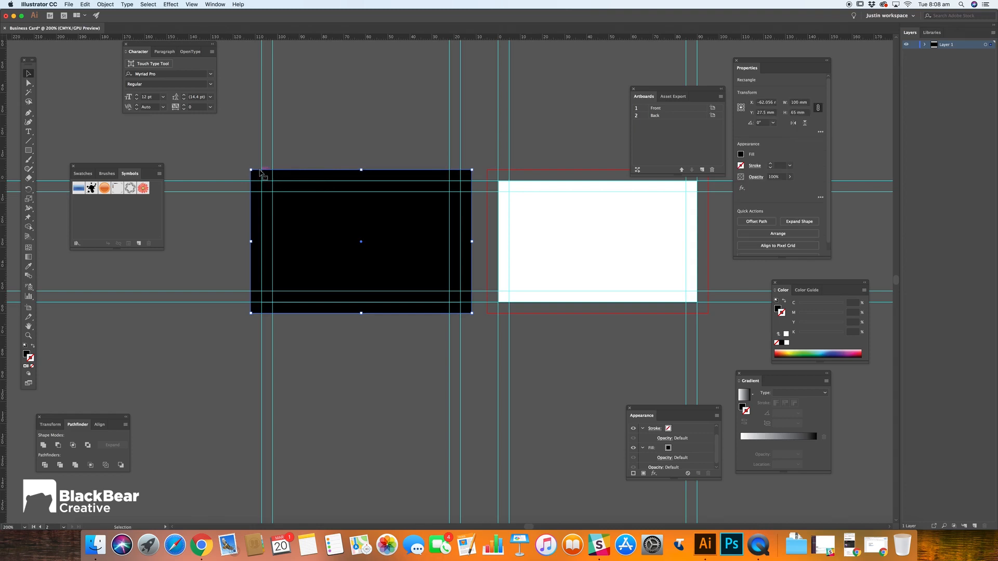
click(486, 261)
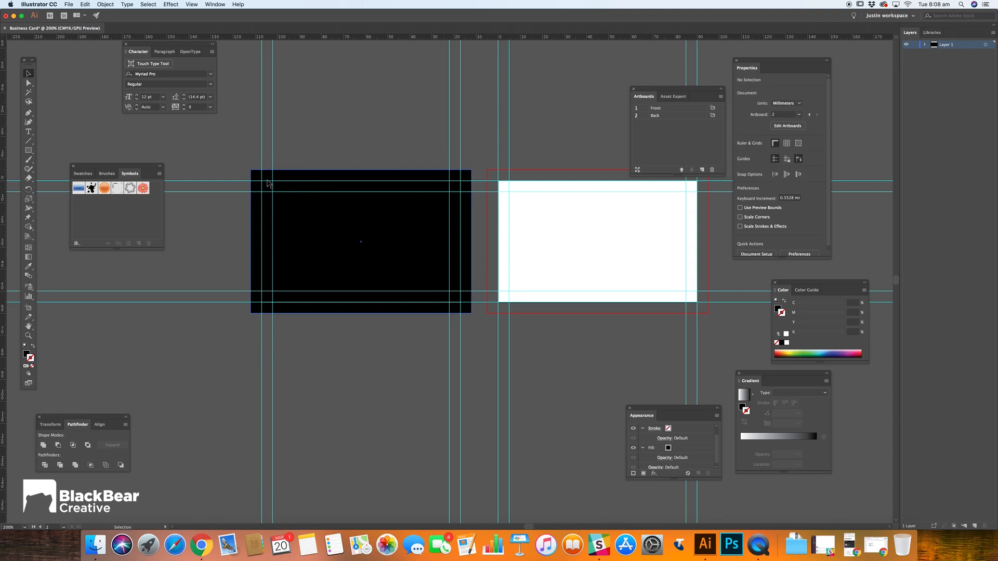
click(411, 185)
drag(255, 173, 261, 181)
click(307, 139)
Shift the black rectangle slightly right so a thin strip of the front artboard's left edge is uncovered
key(z)
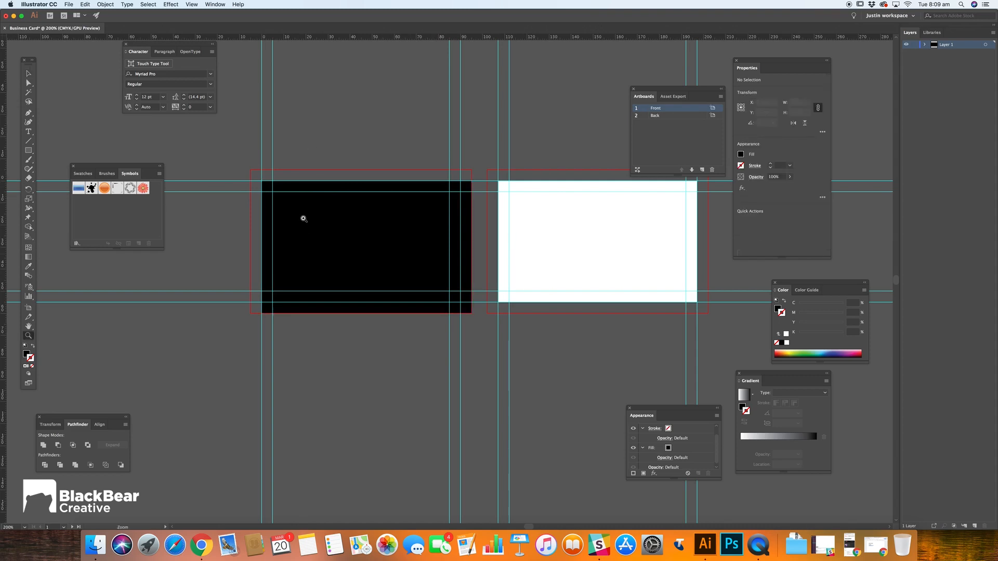
click(304, 219)
click(419, 275)
click(421, 273)
click(466, 263)
click(468, 263)
click(381, 234)
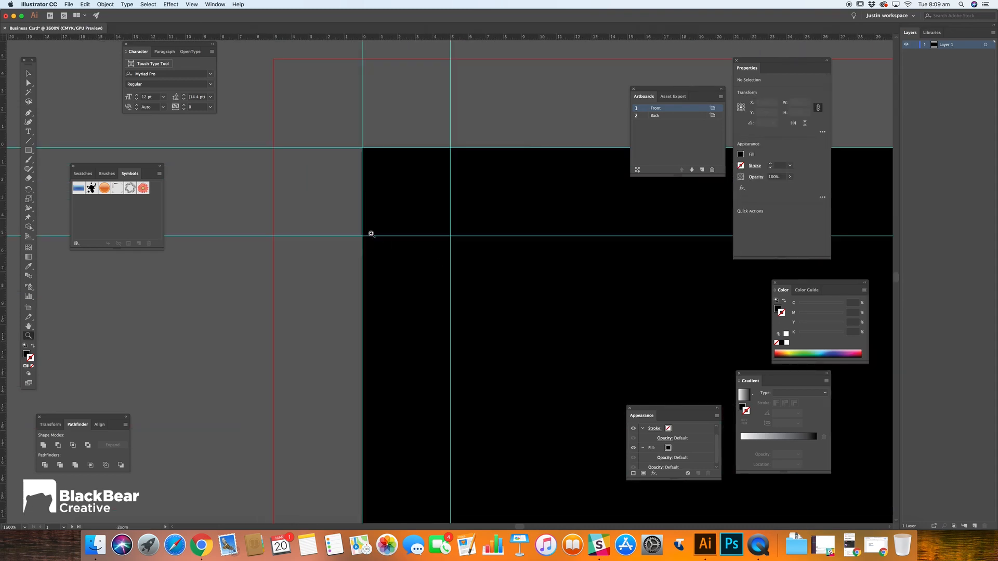
click(389, 235)
key(v)
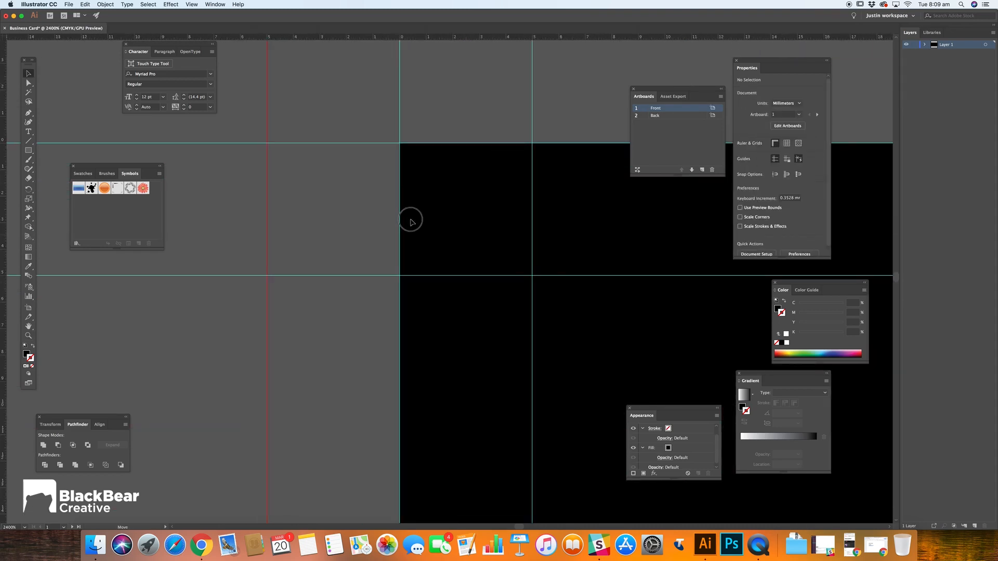
click(411, 221)
drag(513, 156, 459, 213)
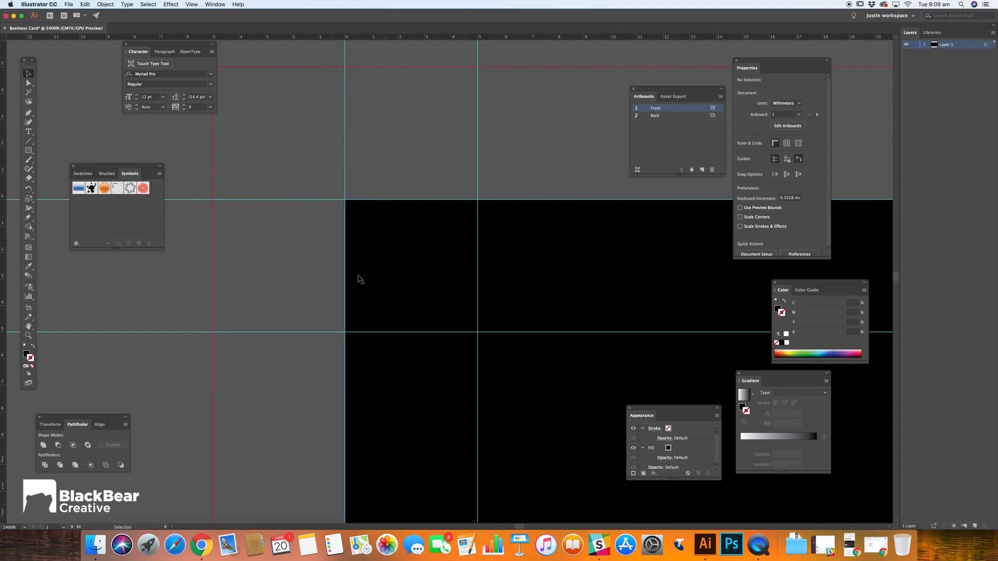
scroll(362, 276, left, 1)
drag(367, 275, 370, 277)
click(322, 285)
Try moving the black rectangle closer to the front artboard's left edge, and undo the move
key(z)
click(403, 266)
click(403, 267)
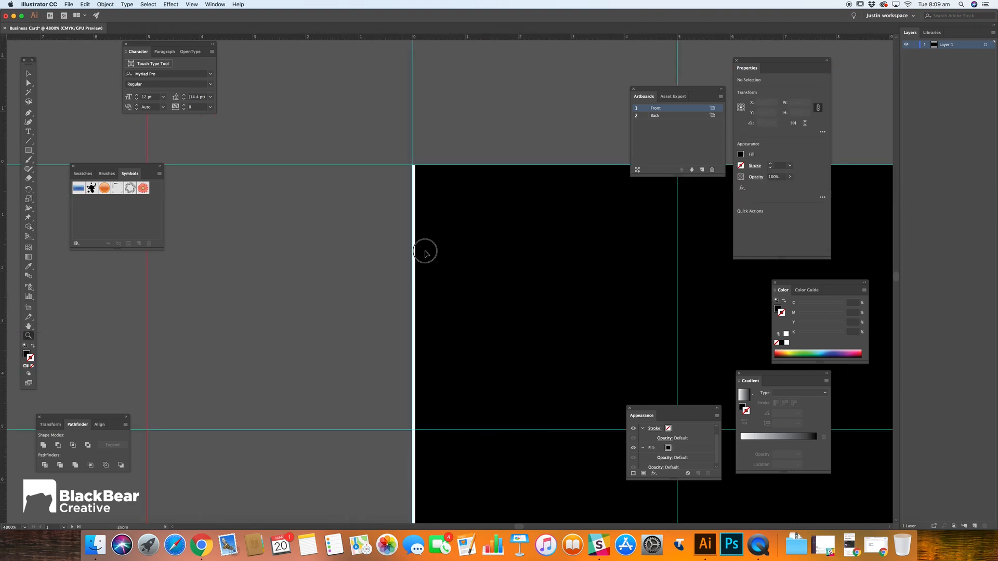
click(425, 251)
click(427, 250)
key(v)
drag(490, 232, 489, 236)
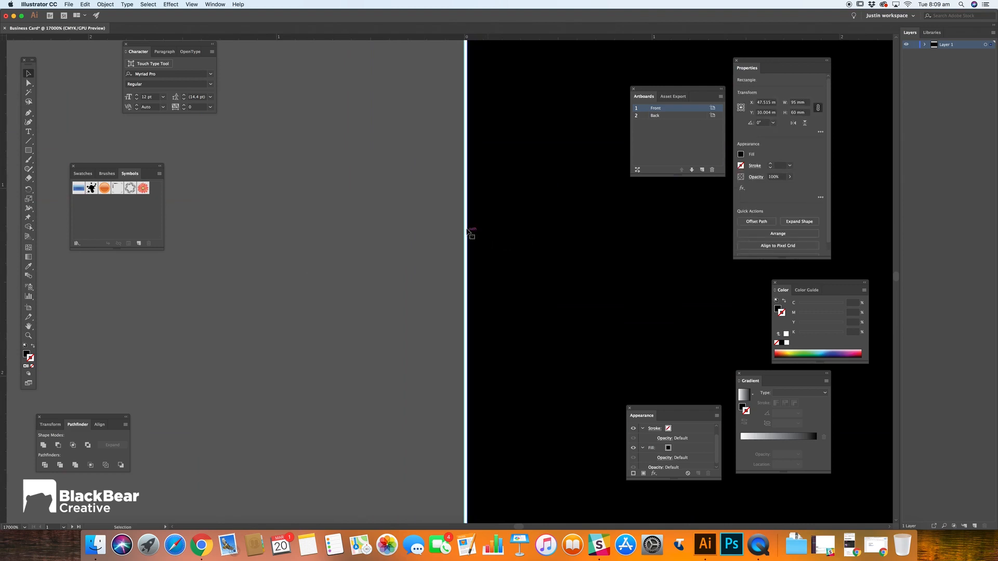
key(super+z)
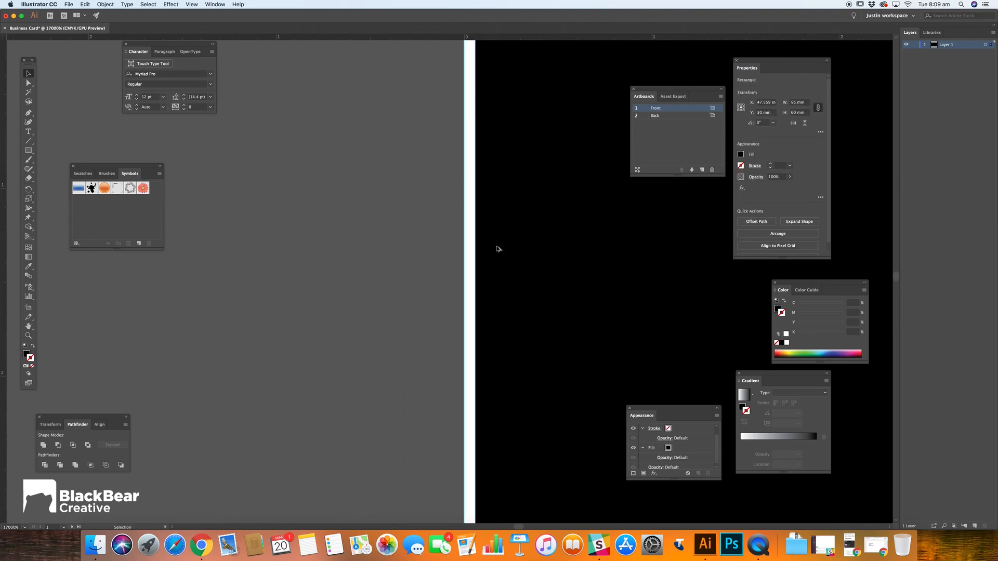
key(z)
alt+click(468, 263)
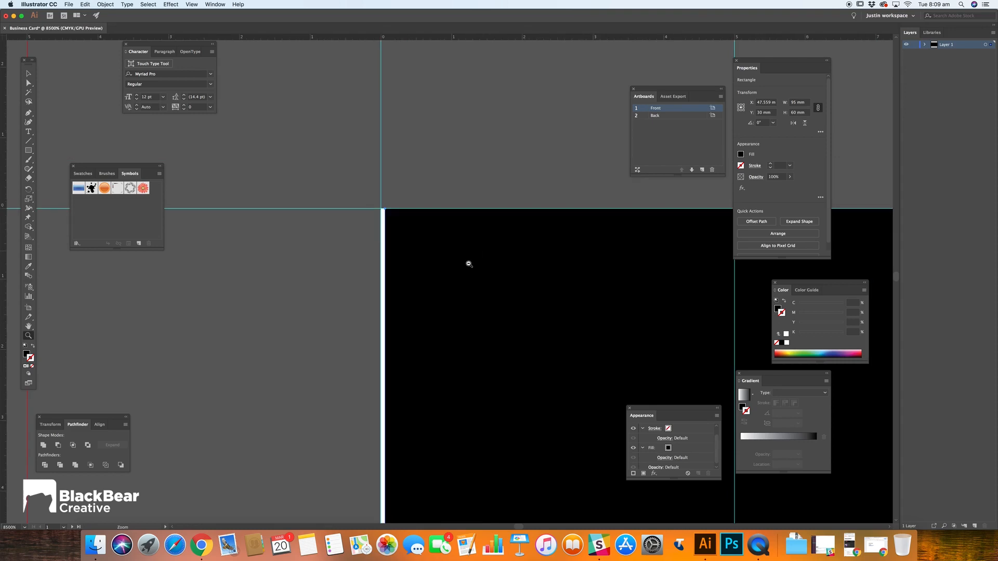
key(v)
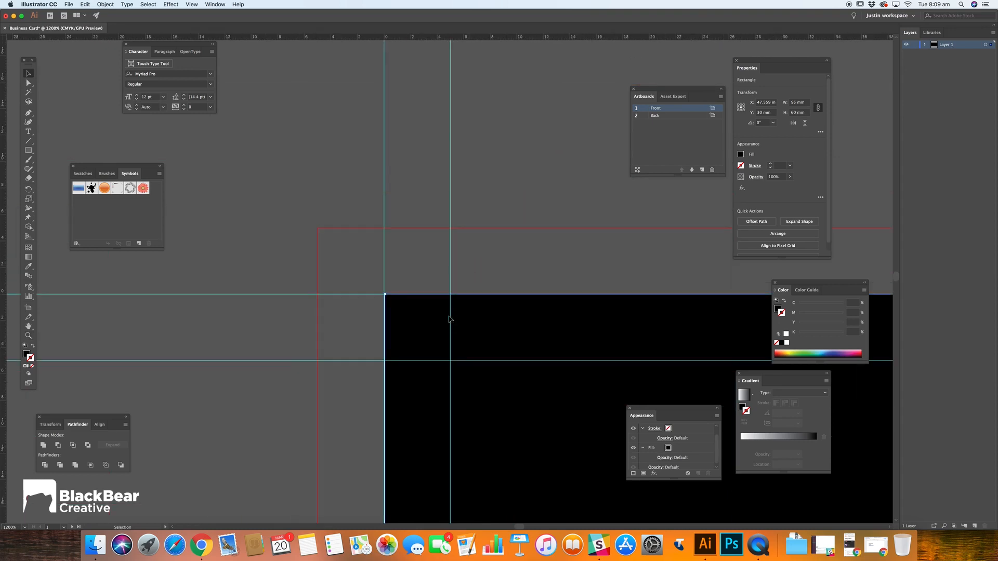
Extend the black rectangle's top-left corner out to the front artboard's bleed lines
drag(384, 294, 317, 228)
click(505, 203)
drag(544, 275, 396, 197)
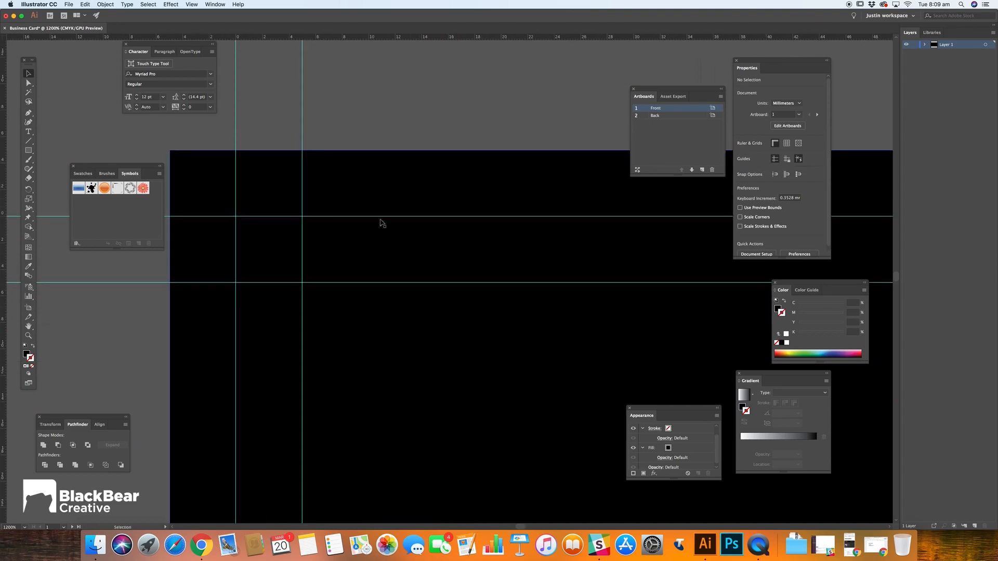
Pull the black rectangle's right edge in to the front artboard's bleed line so it measures 100 x 65 mm
key(z)
alt+click(582, 271)
alt+click(586, 268)
alt+click(590, 291)
alt+click(584, 298)
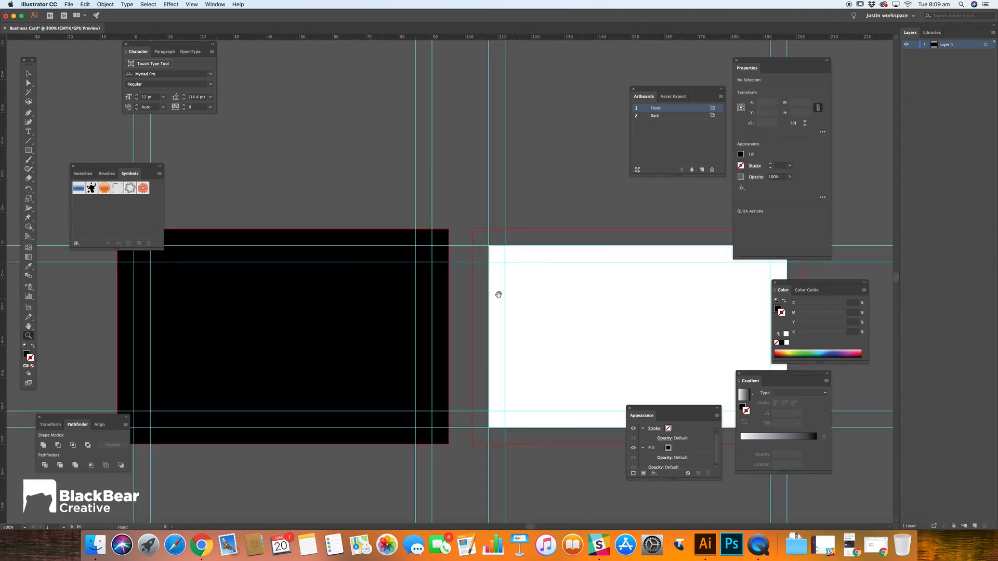
drag(442, 345, 524, 300)
click(517, 362)
click(517, 362)
click(427, 269)
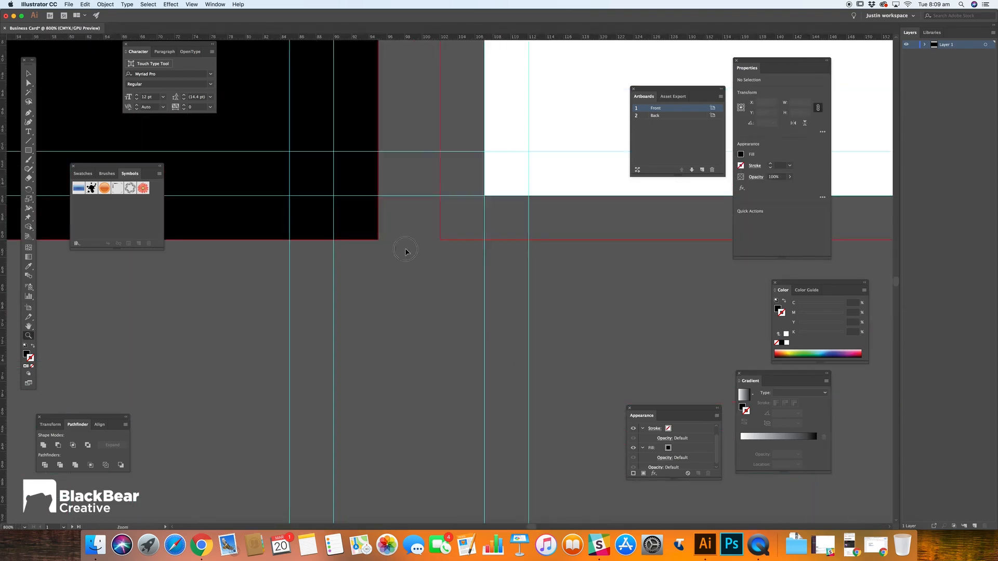
click(407, 252)
click(407, 252)
click(407, 252)
key(v)
click(425, 272)
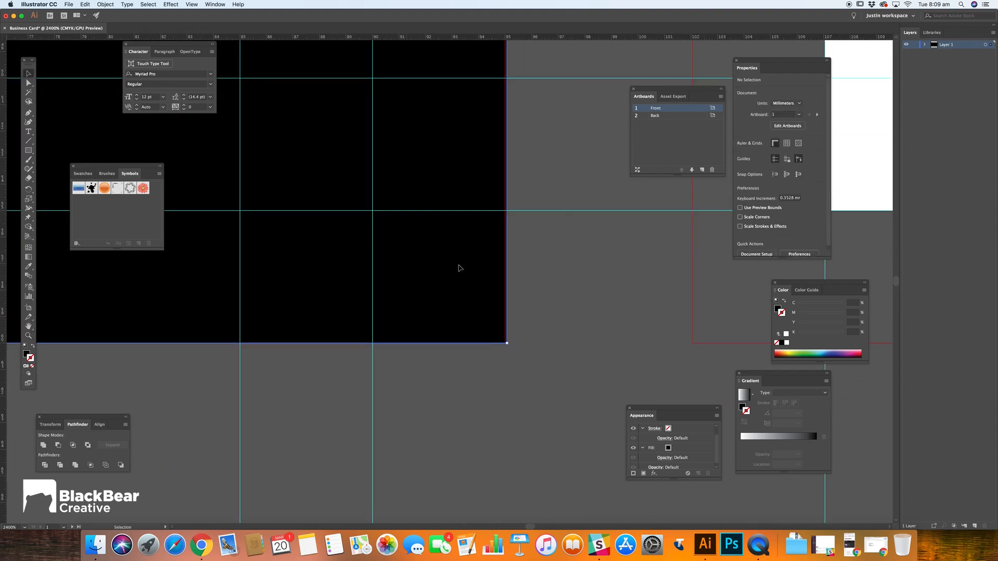
scroll(507, 312, up, 5)
drag(490, 217, 486, 403)
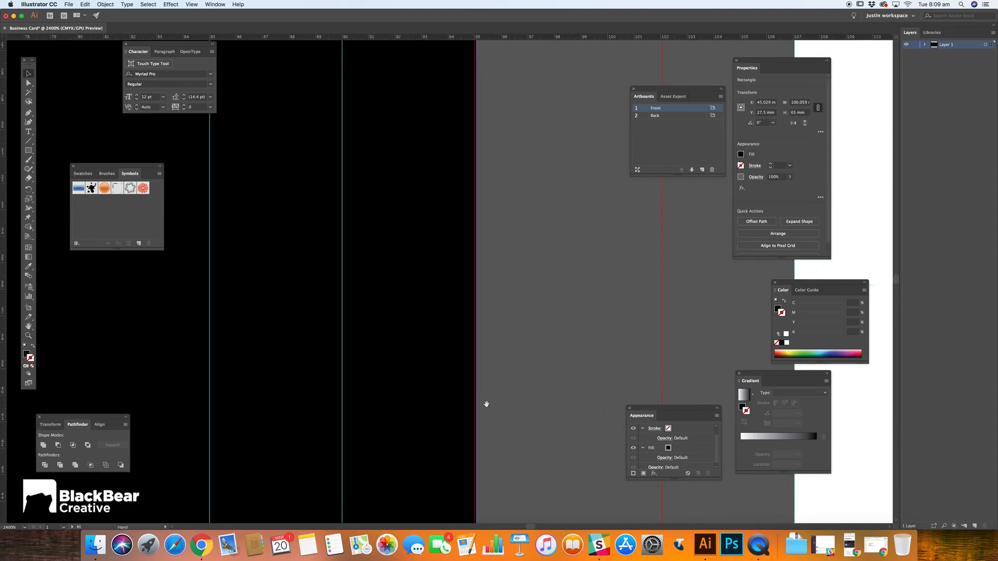
drag(480, 214, 485, 312)
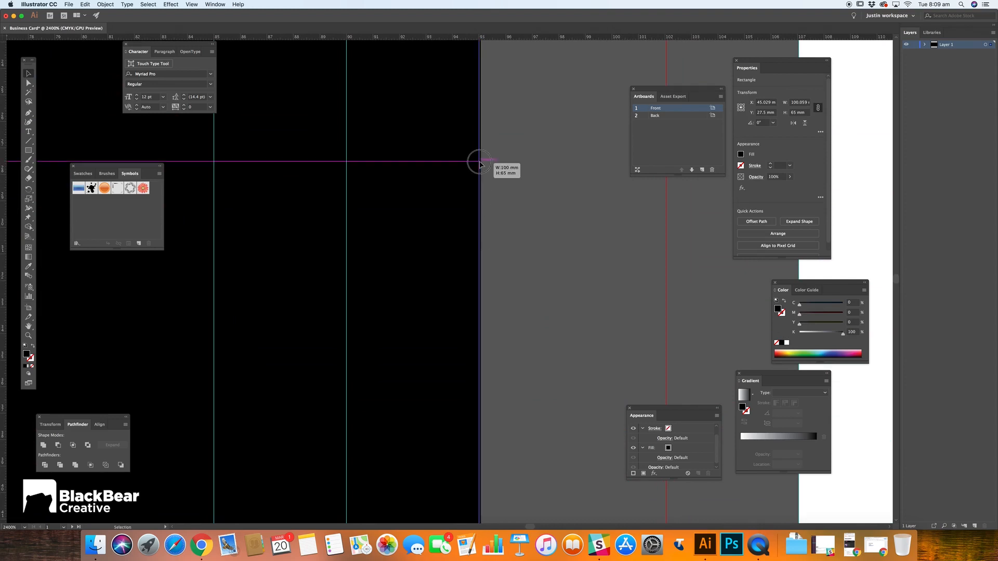
click(526, 216)
Duplicate the black rectangle onto the back artboard, aligned with its bleed lines
key(z)
alt+click(378, 283)
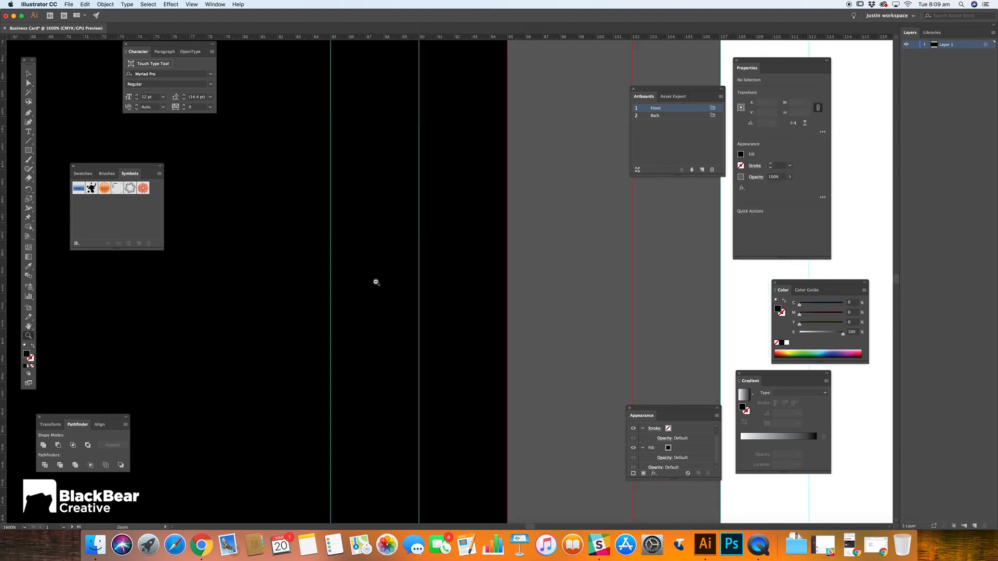
alt+click(378, 283)
alt+click(377, 282)
alt+click(377, 282)
alt+click(377, 280)
alt+click(380, 254)
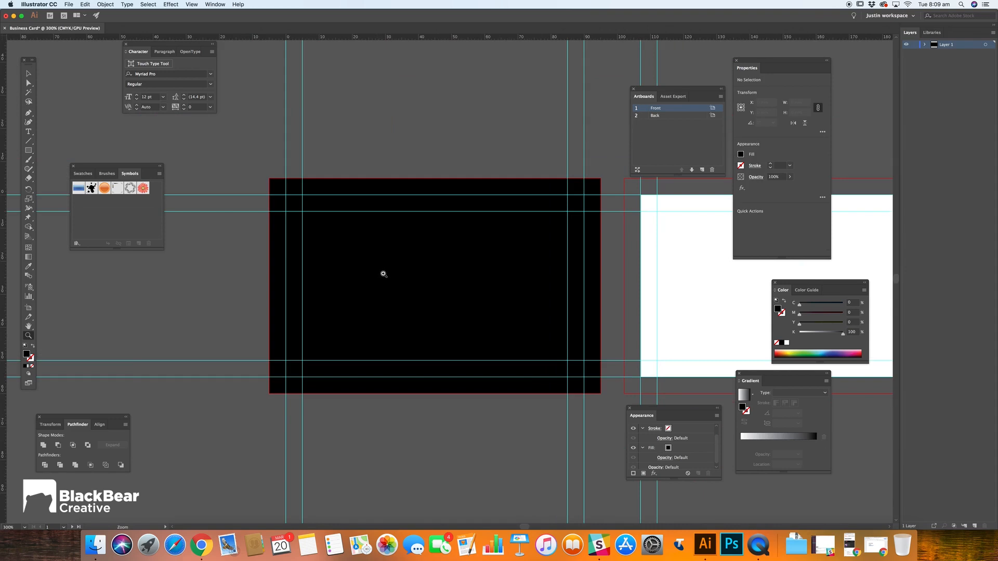
key(v)
scroll(451, 153, right, 2)
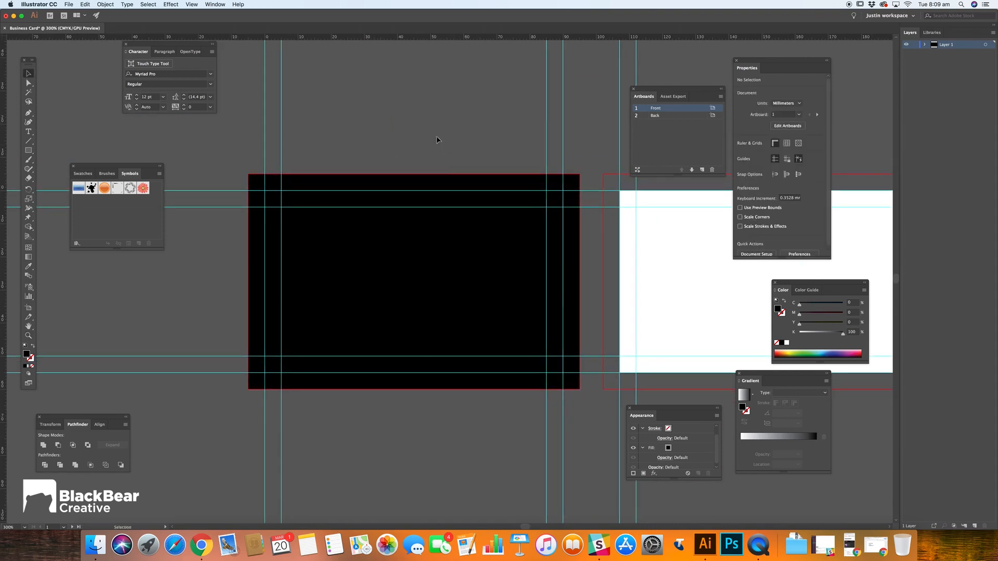
click(470, 217)
drag(474, 182, 276, 187)
click(274, 288)
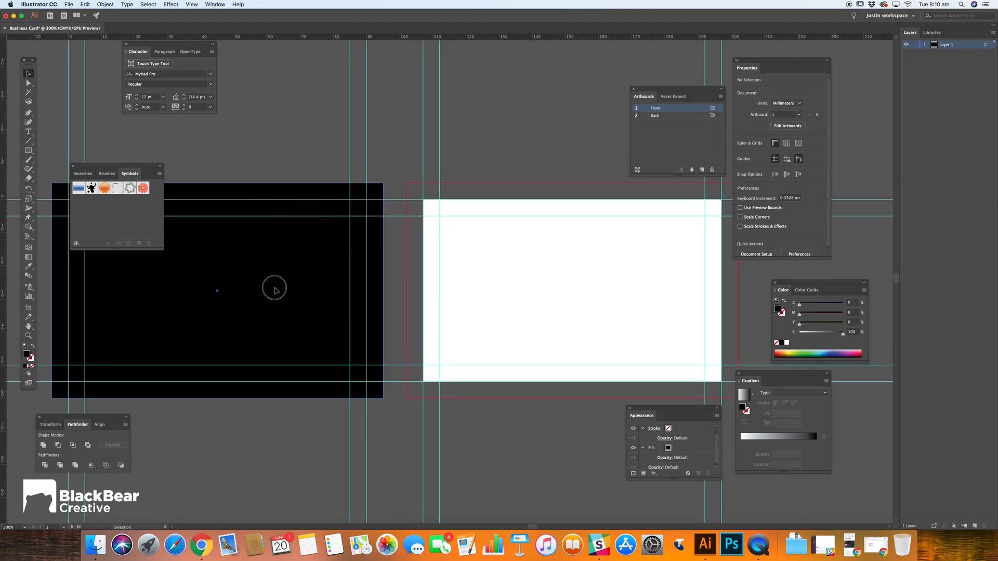
drag(254, 265, 610, 282)
click(507, 149)
drag(262, 148, 409, 133)
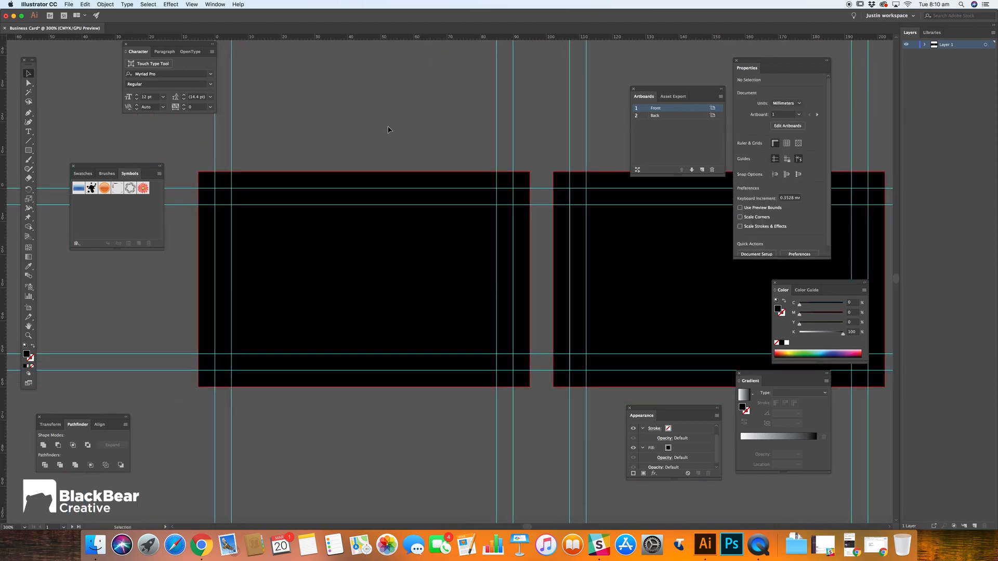
scroll(388, 129, left, 5)
scroll(387, 129, down, 2)
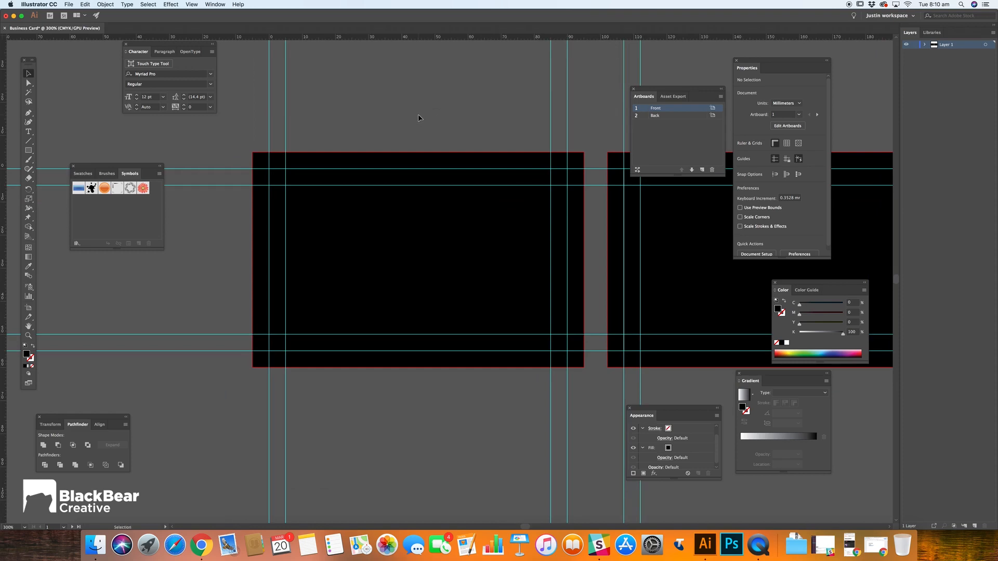
scroll(447, 134, down, 4)
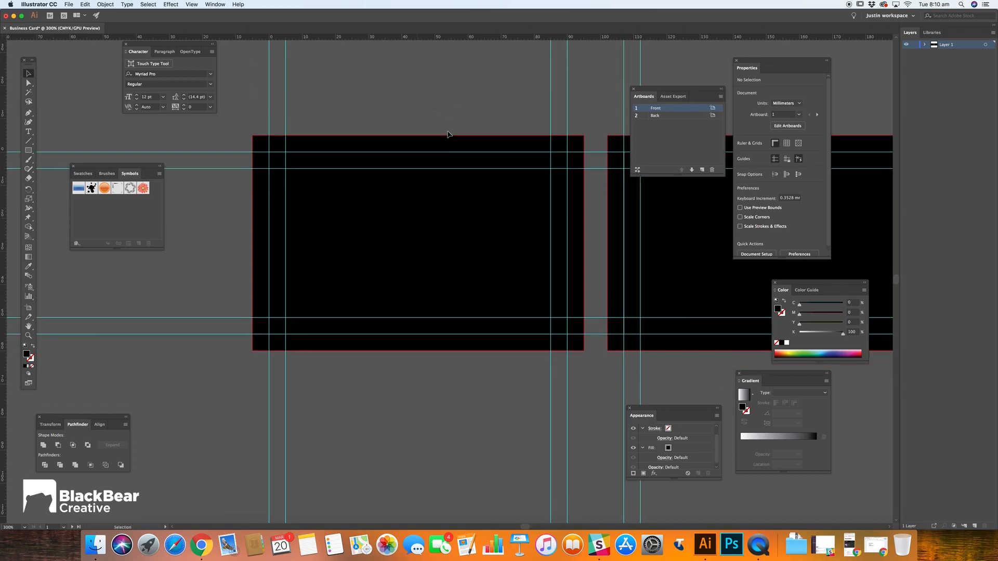
scroll(448, 135, right, 1)
scroll(438, 329, up, 3)
scroll(438, 328, right, 1)
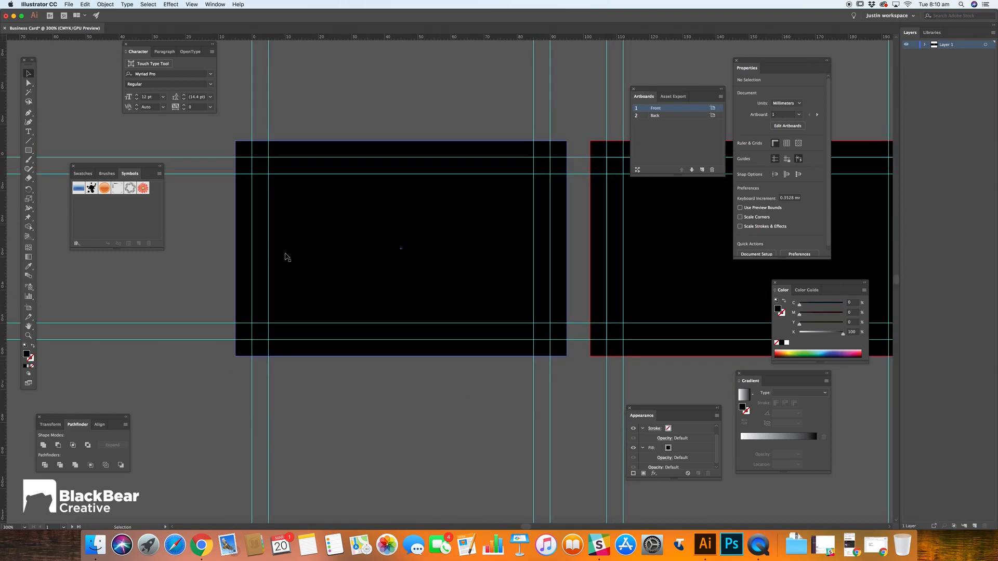
Switch to Finder and browse through Black Bear Branding 2016 and Logo pack 2016 to the EPS logo folder
click(95, 545)
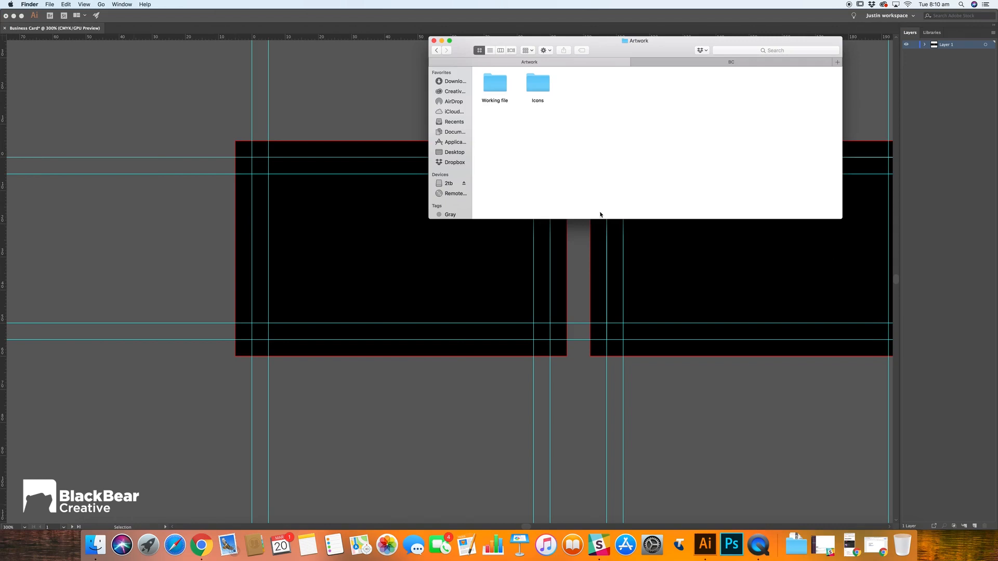
click(671, 62)
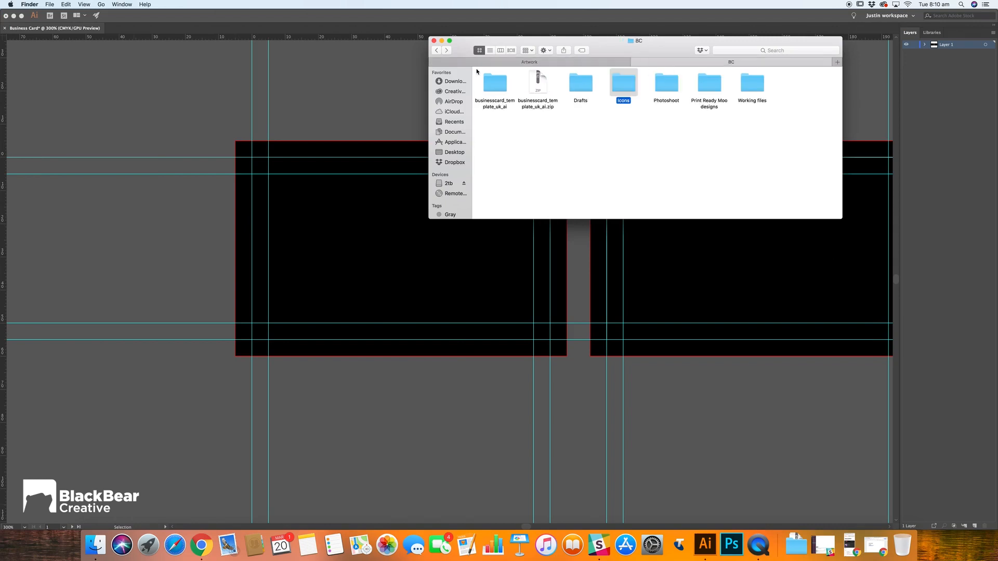
click(436, 51)
click(436, 51)
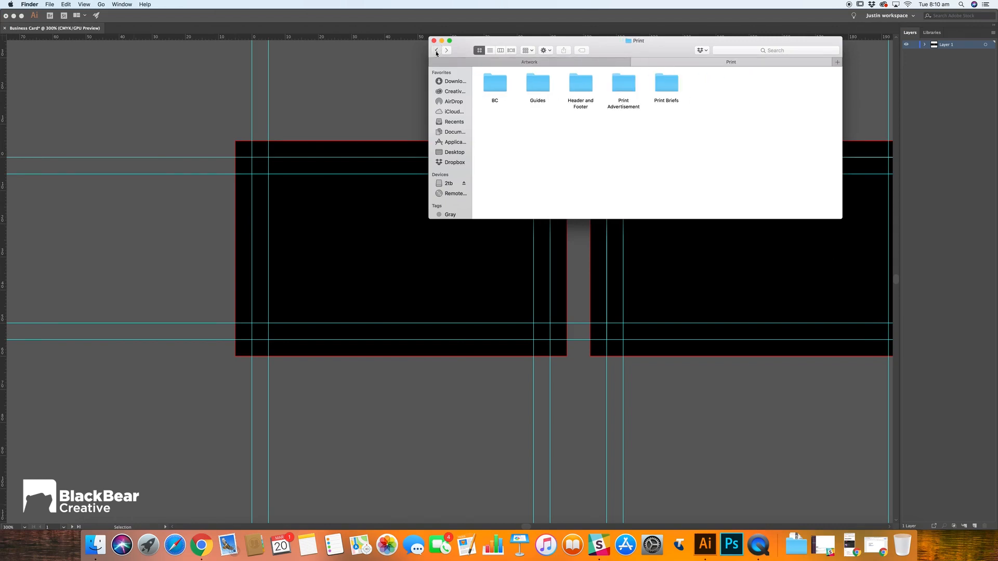
scroll(545, 131, up, 5)
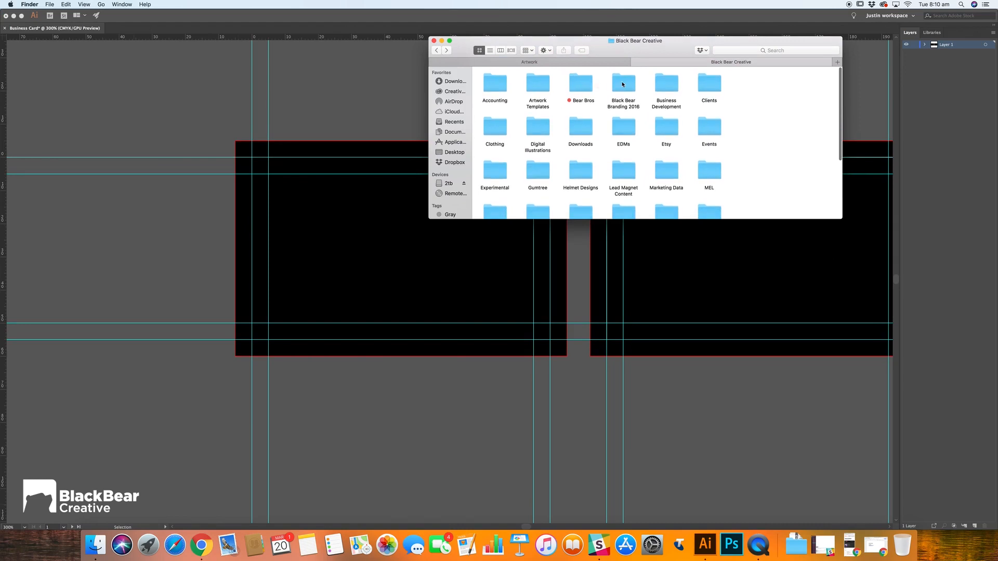
double_click(623, 84)
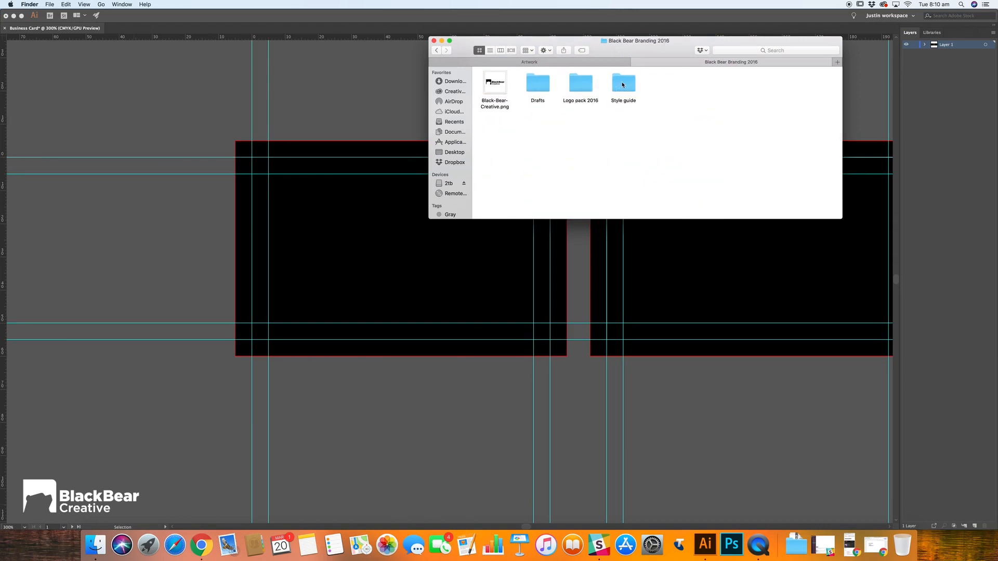
double_click(587, 84)
double_click(539, 86)
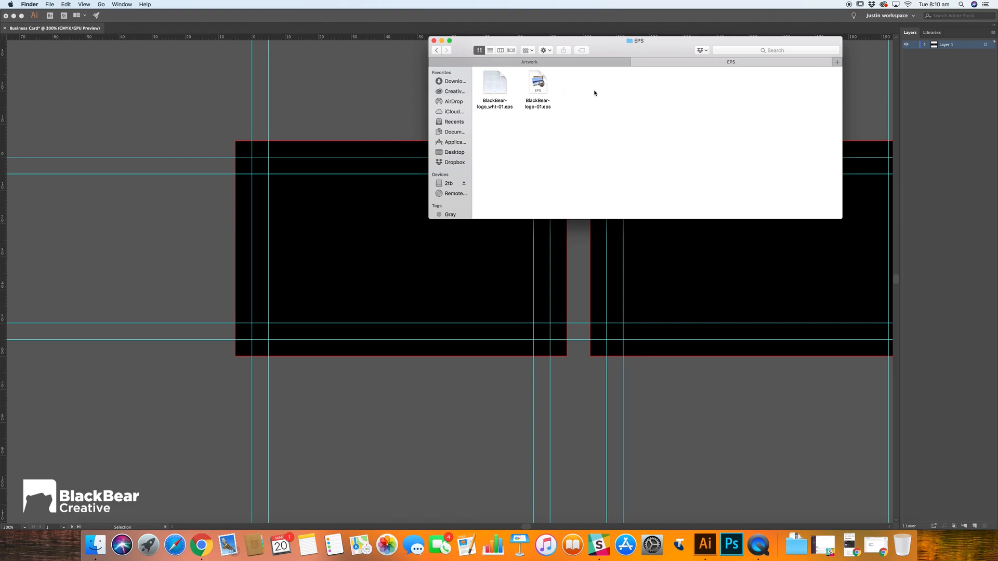
Preview the white logo file BlackBear-logo_wht-01.eps, close the preview, and open the file in Illustrator
double_click(496, 84)
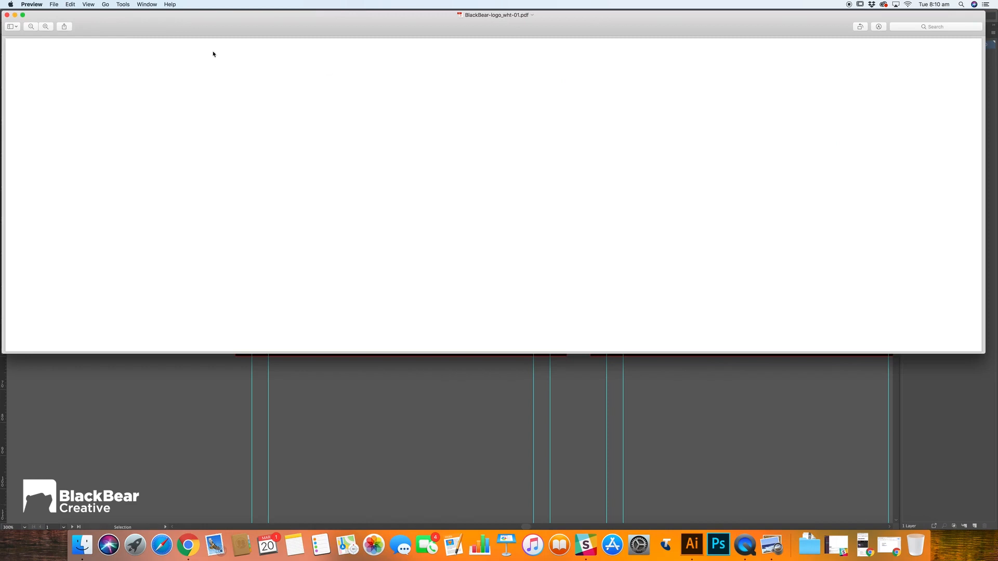
click(7, 15)
right_click(490, 78)
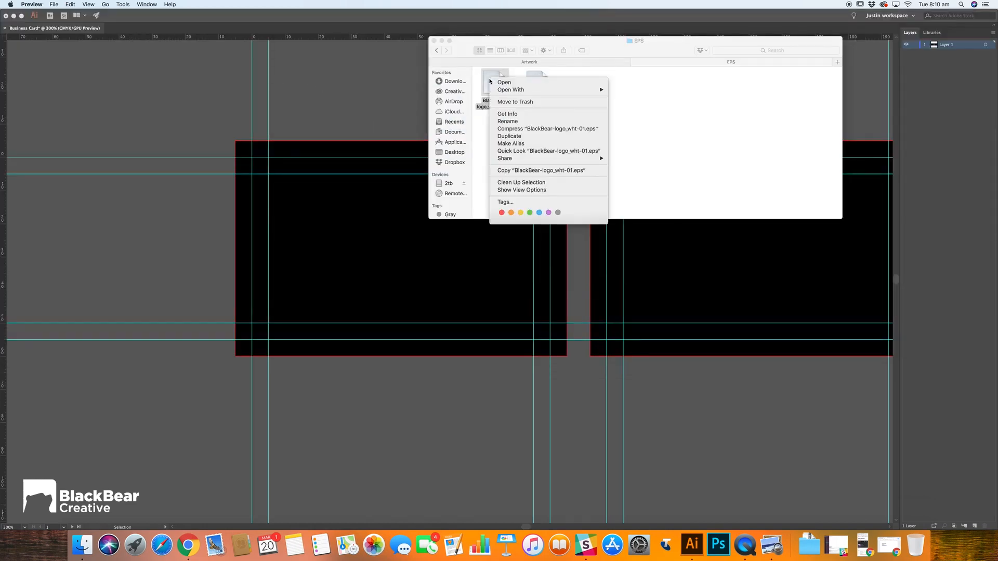
mouse_move(579, 89)
click(653, 111)
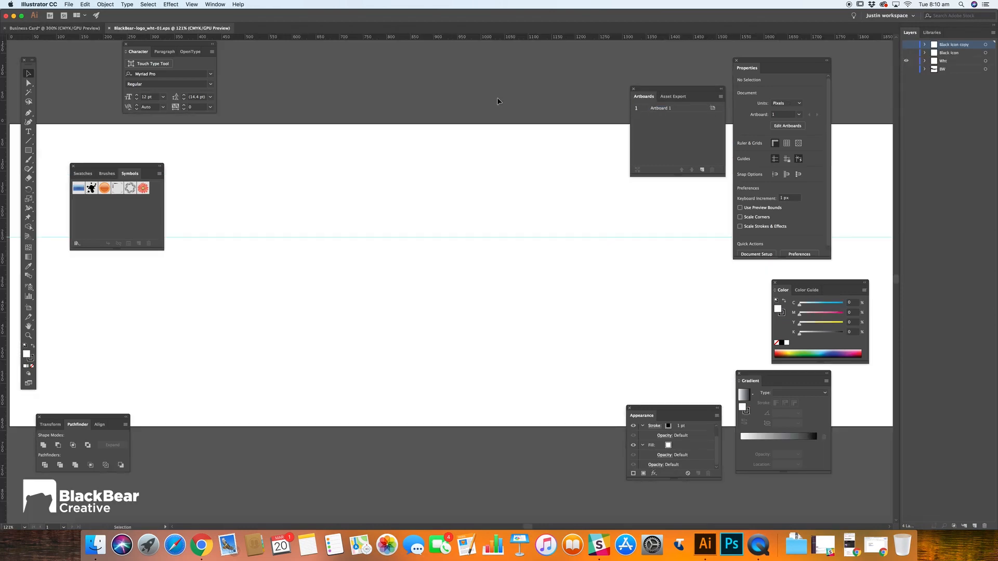
Select the entire white BlackBear Creative logo group and copy it
key(z)
alt+click(447, 284)
alt+click(447, 283)
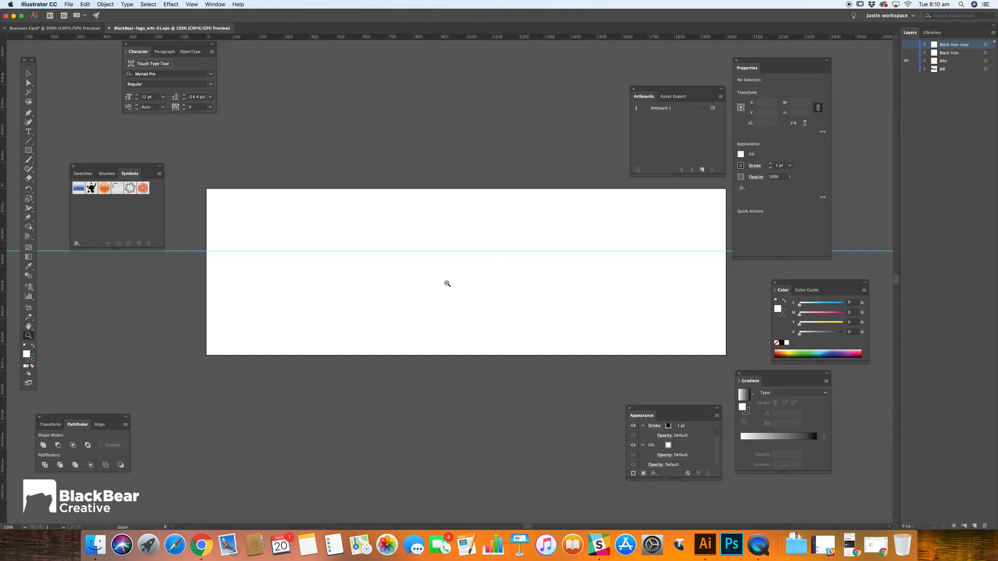
alt+click(449, 284)
key(v)
click(457, 284)
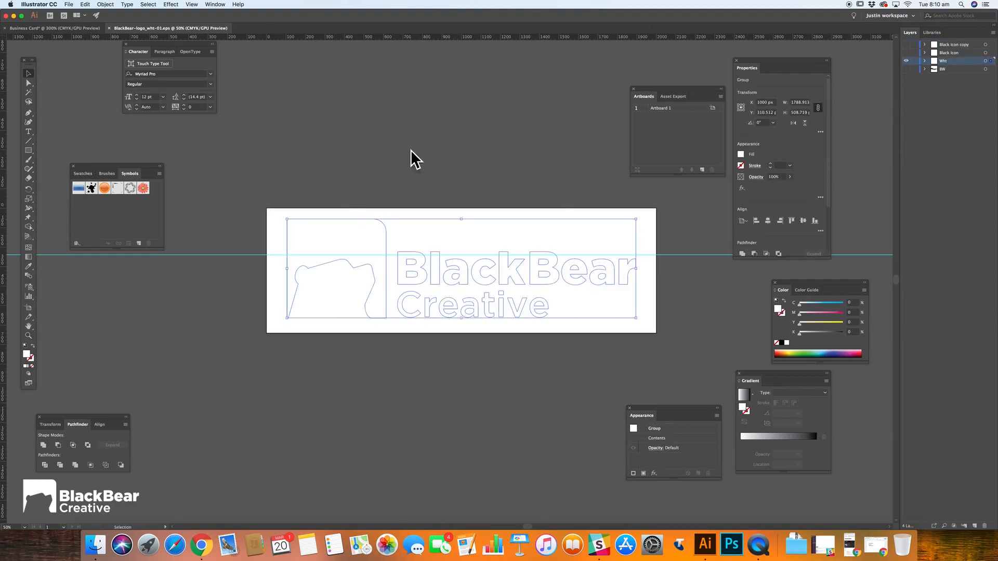
key(a)
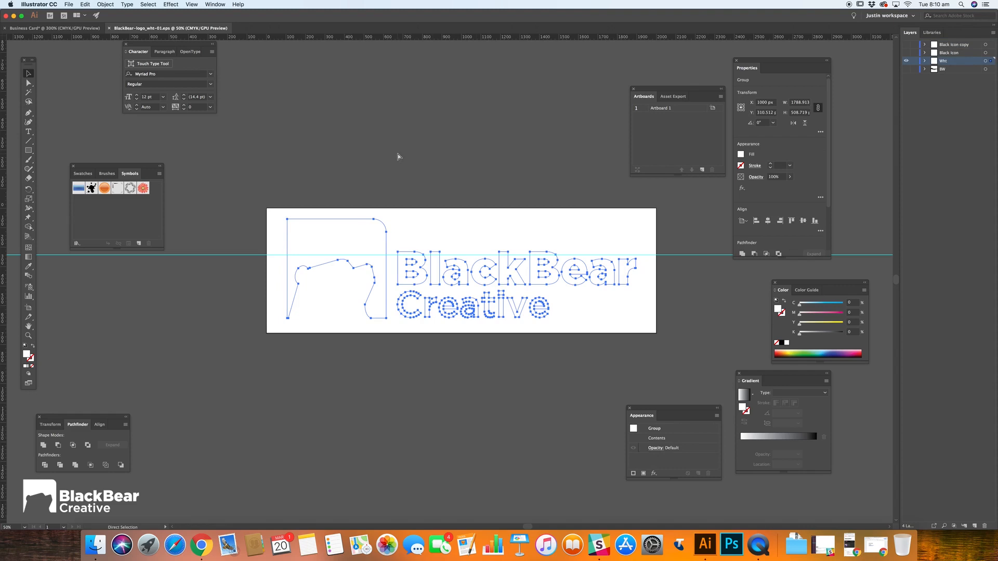
key(v)
click(400, 156)
click(361, 235)
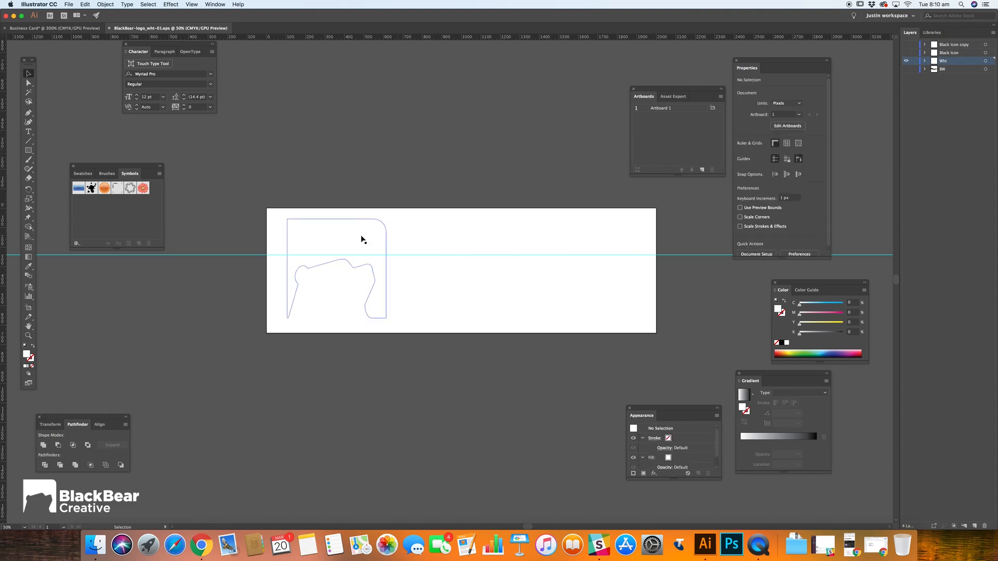
key(a)
click(317, 167)
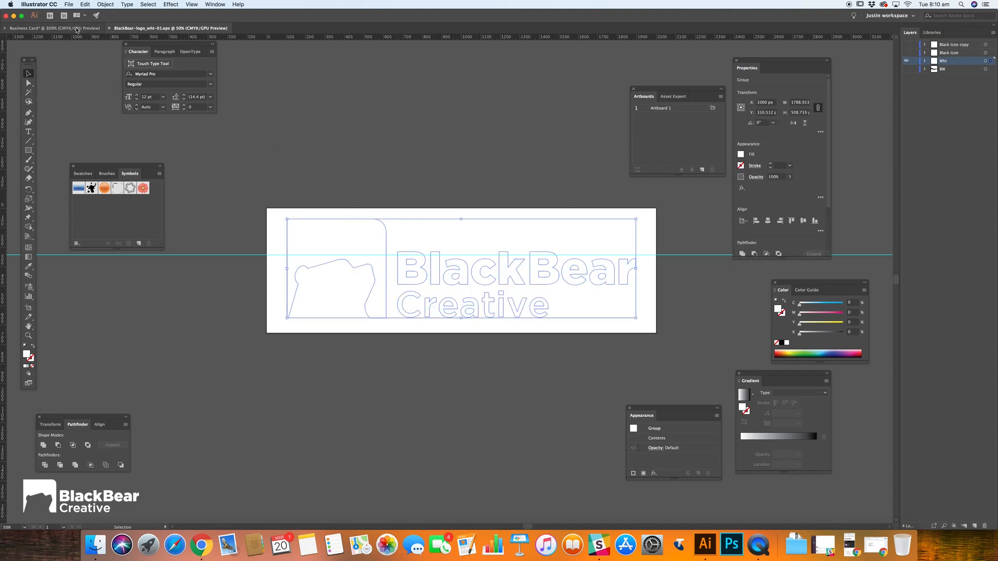
Return to the Business Card document and paste the white logo over the artboards
click(52, 28)
drag(495, 285, 501, 244)
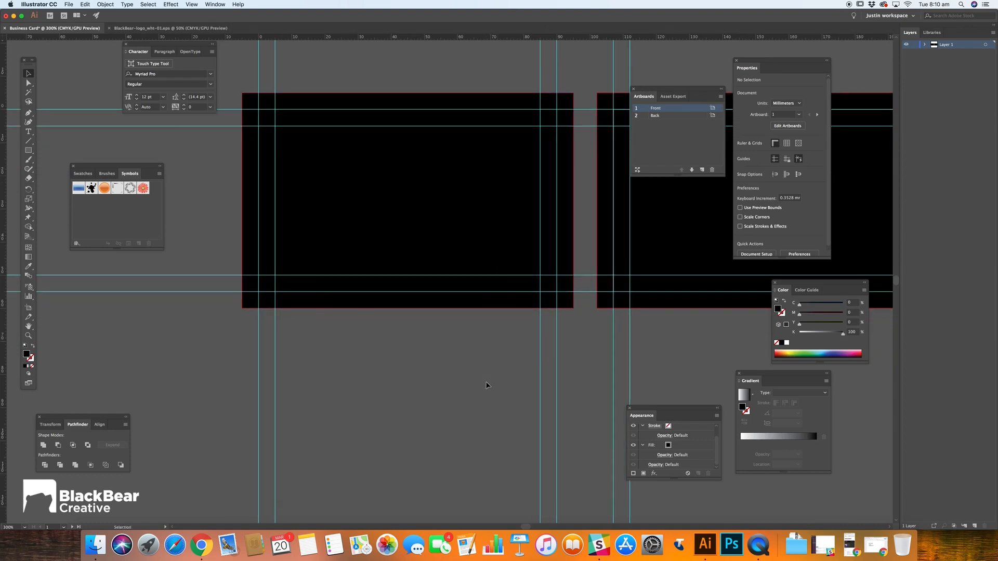
key(super+v)
Scale the pasted logo down proportionally to about 48 mm wide
key(z)
alt+click(418, 289)
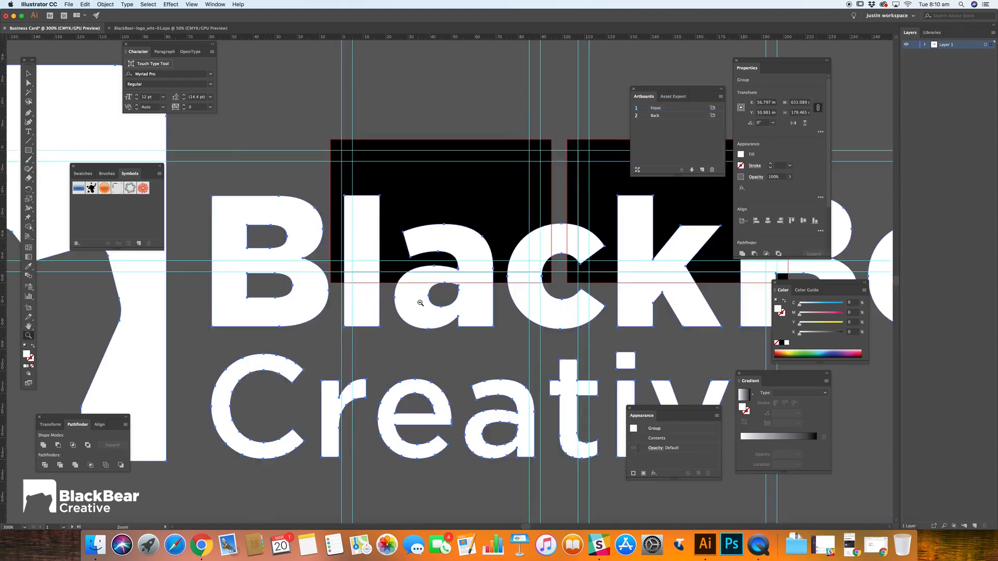
alt+click(457, 297)
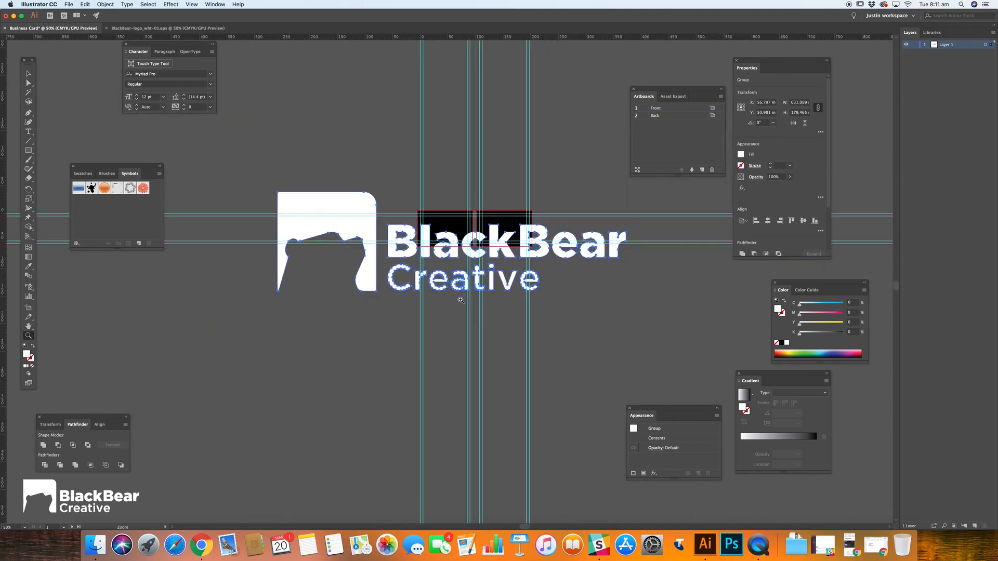
key(v)
drag(278, 193, 422, 238)
click(455, 278)
Move the white logo up and left to roughly the centre of the front artboard
key(z)
click(453, 264)
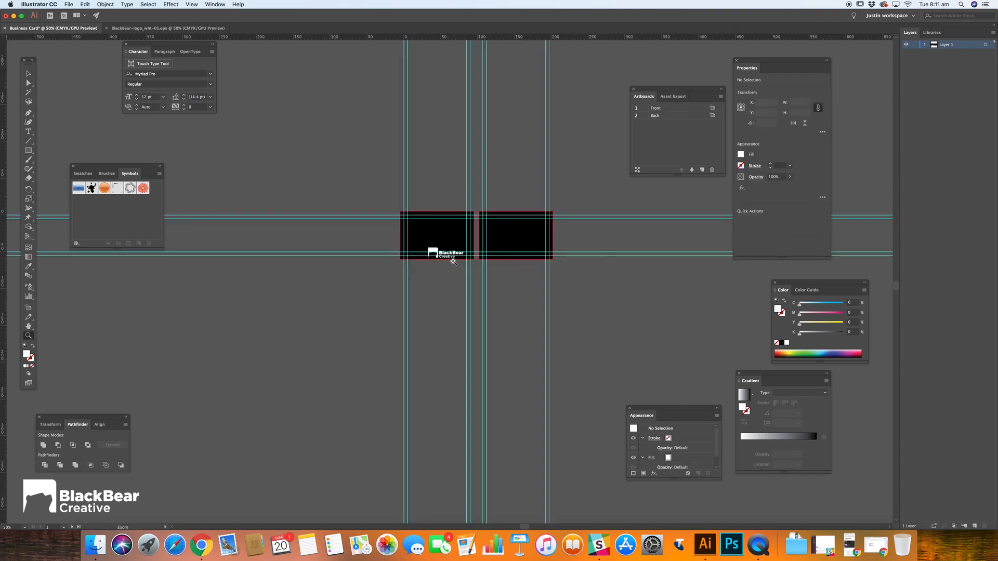
click(454, 260)
click(447, 277)
click(447, 277)
click(446, 277)
click(447, 277)
drag(415, 251, 492, 327)
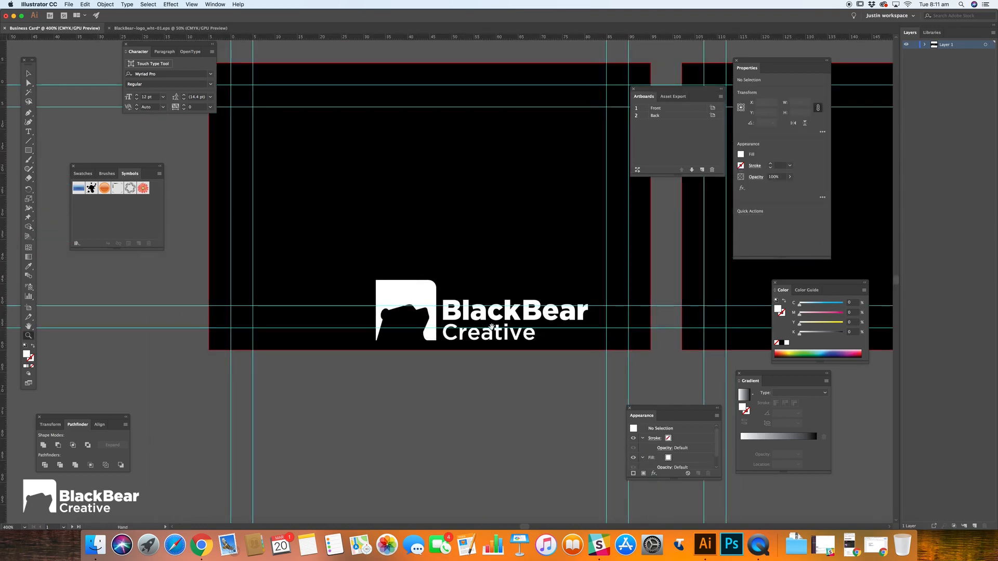
key(v)
drag(420, 294, 367, 188)
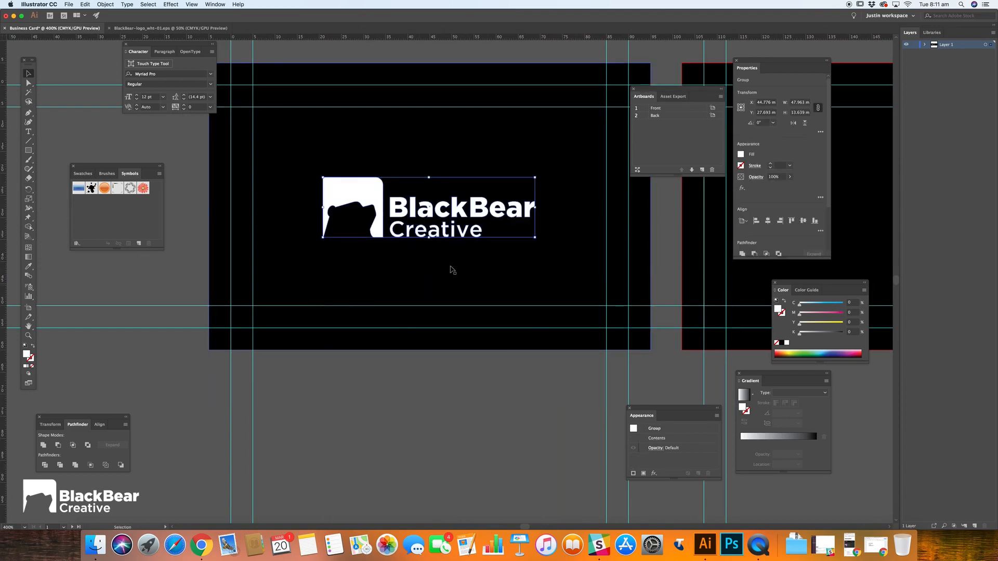
click(466, 257)
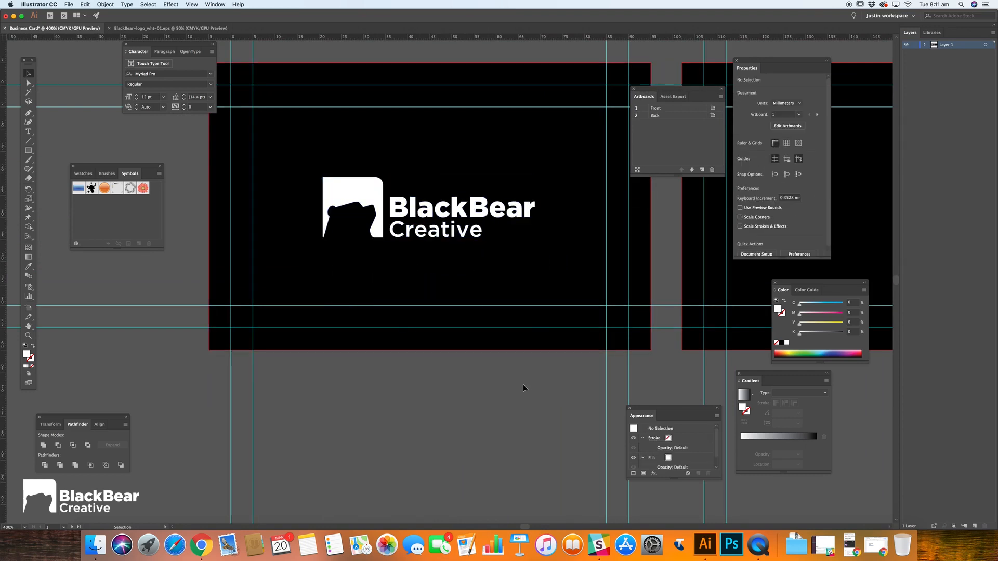
scroll(451, 293, up, 2)
scroll(453, 295, up, 5)
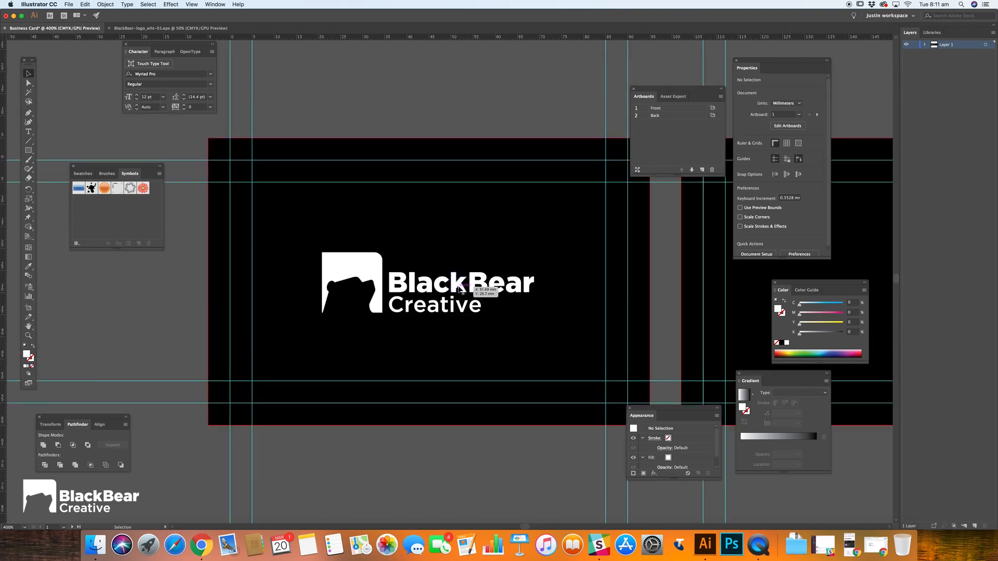
click(485, 285)
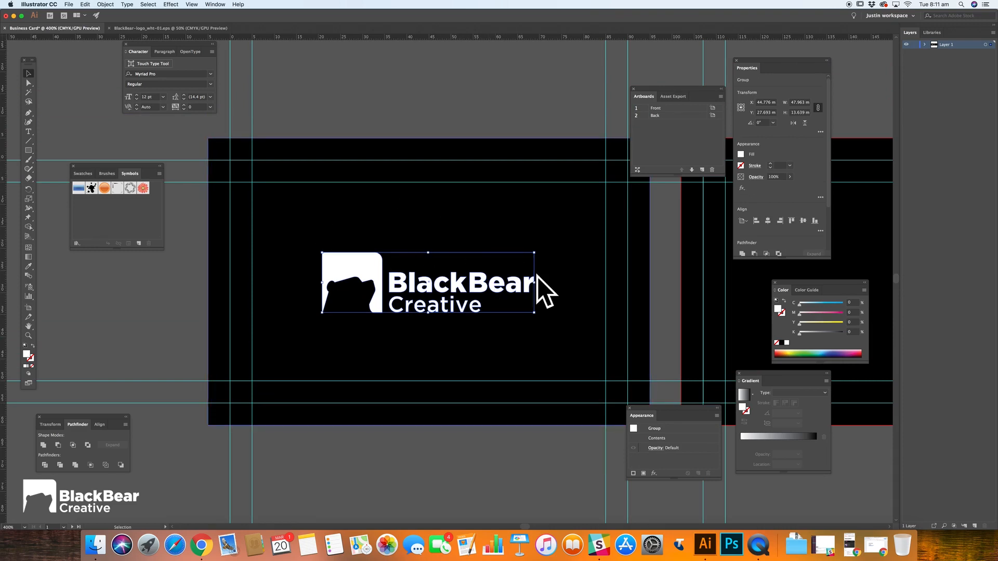
click(461, 466)
click(370, 264)
click(406, 88)
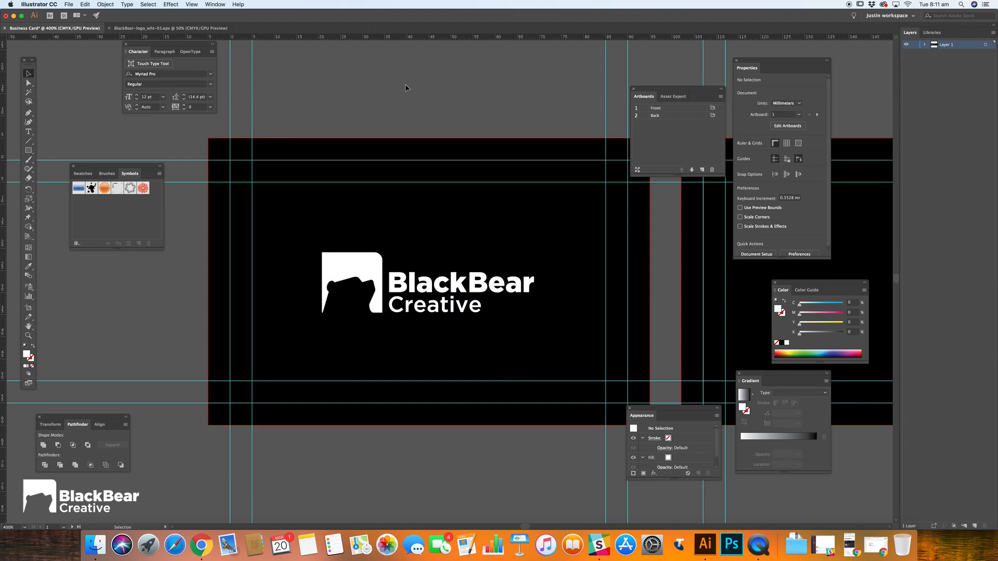
click(363, 257)
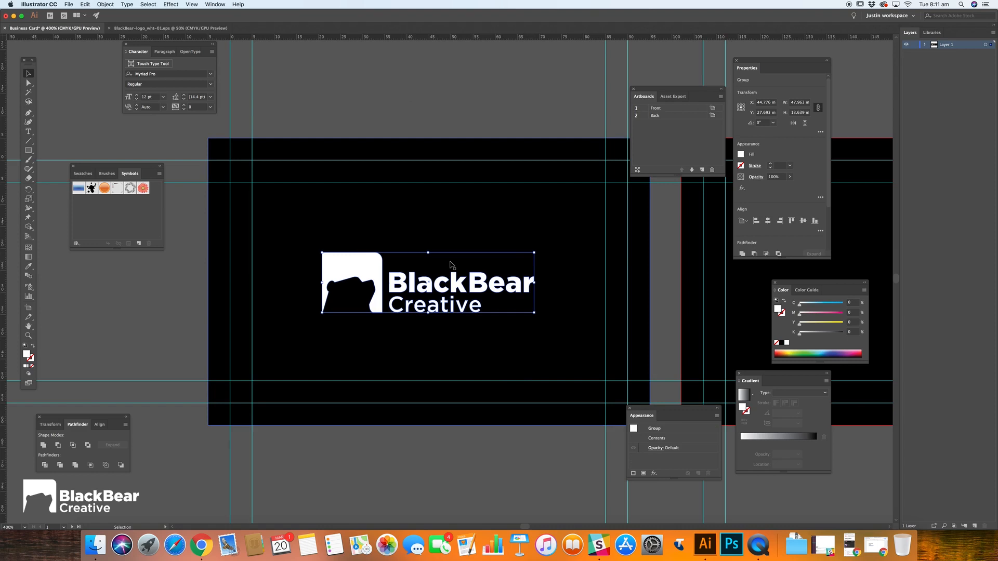
click(473, 98)
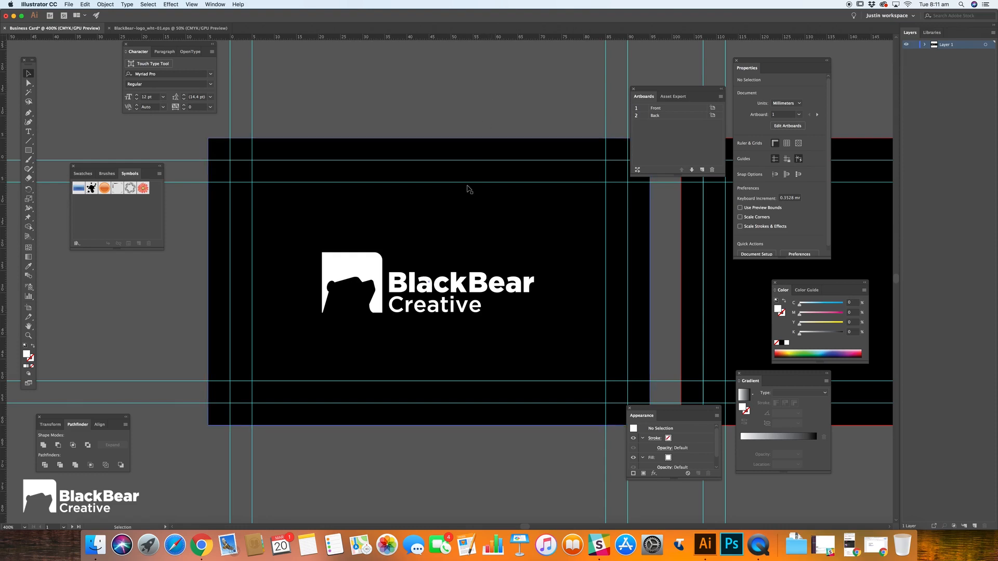
Try to scale the centred logo on the front artboard down slightly, and undo the change
click(366, 266)
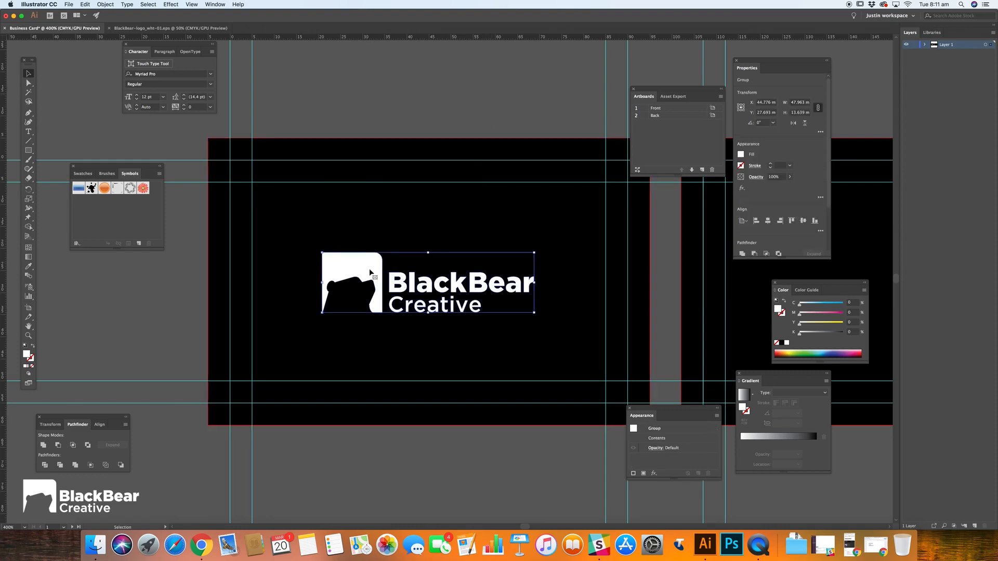
drag(534, 252, 512, 258)
key(super+z)
Examine the white logo's shapes and edges up close on the front artboard
key(z)
drag(383, 284, 427, 283)
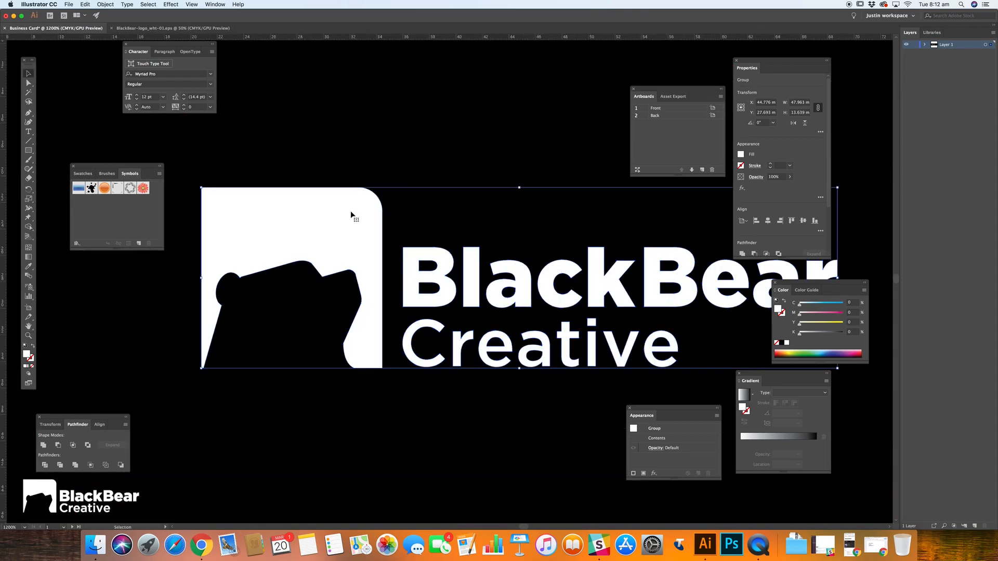
alt+click(465, 316)
alt+click(465, 285)
alt+click(465, 288)
alt+click(465, 289)
key(v)
click(454, 354)
drag(471, 347, 399, 395)
Try to shift the white logo slightly upward on the front artboard, and undo the move
mouse_move(323, 303)
mouse_down()
mouse_move(302, 323)
mouse_move(324, 296)
mouse_up()
key(super+z)
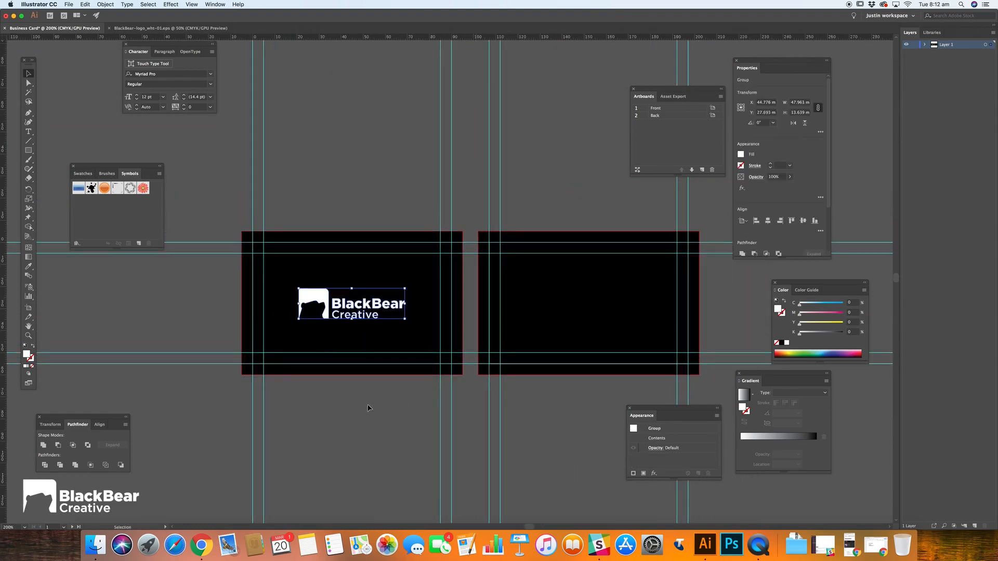
click(370, 406)
Move the white logo into the lower-left corner of the front artboard, snapped to the inner margin guides
scroll(375, 404, down, 1)
scroll(375, 404, down, 2)
scroll(374, 402, left, 1)
scroll(373, 401, left, 3)
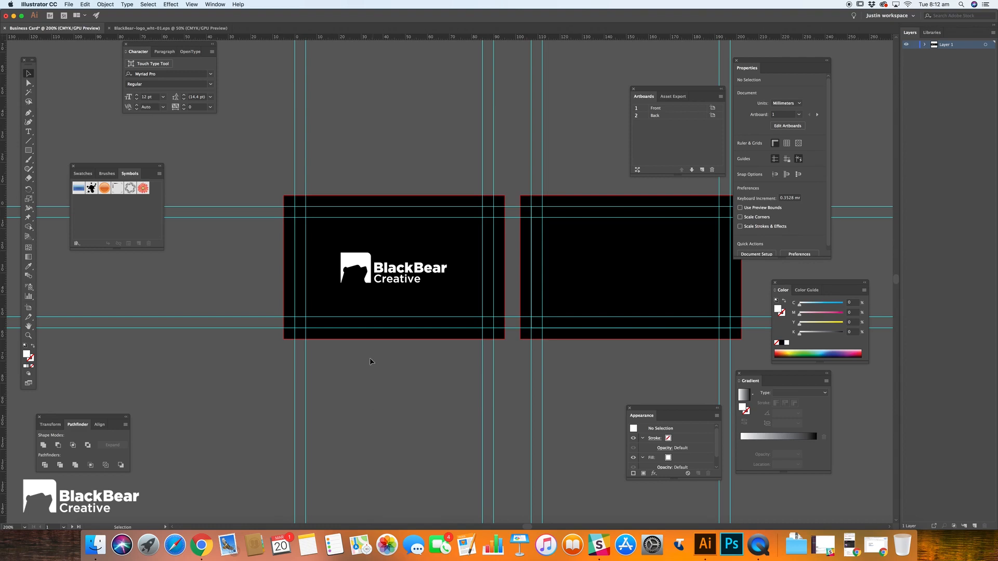
click(362, 261)
drag(362, 260, 327, 292)
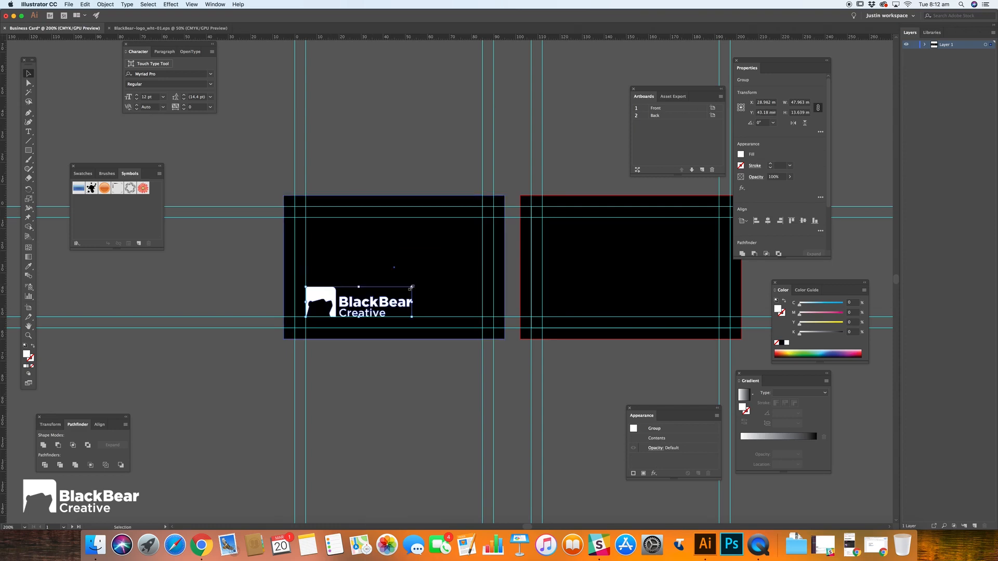
click(308, 239)
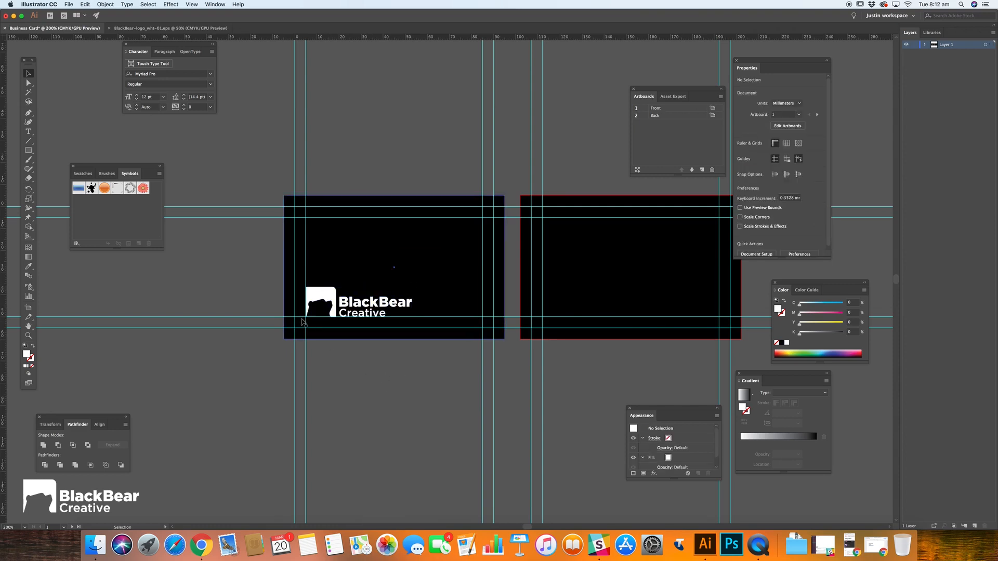
Check the logo's alignment with the left and bottom inner margin guides up close
key(super+space)
super+click(359, 299)
super+click(362, 299)
super+click(476, 267)
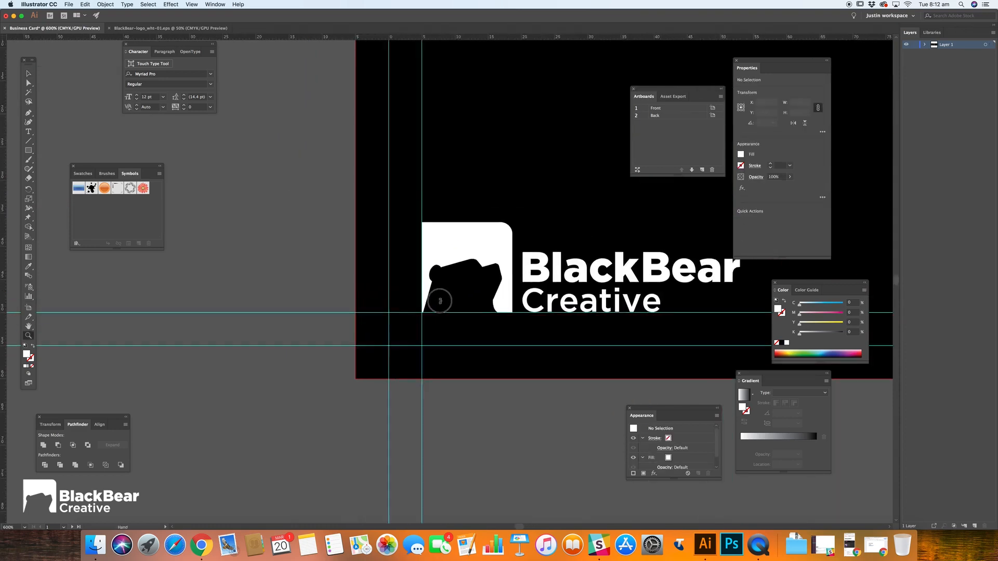
drag(439, 301, 372, 321)
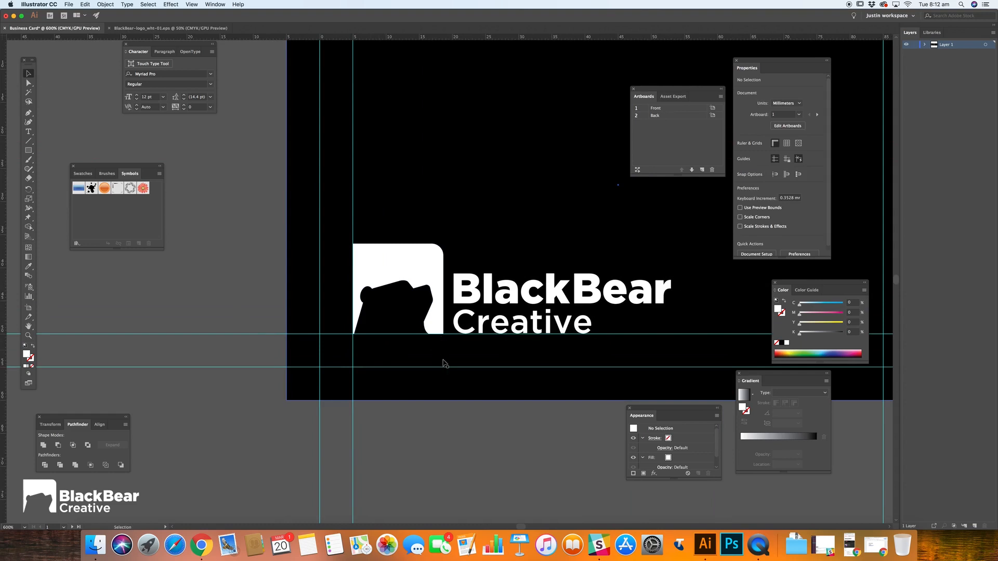
drag(469, 293, 460, 322)
key(z)
alt+click(460, 308)
alt+click(460, 308)
alt+click(460, 308)
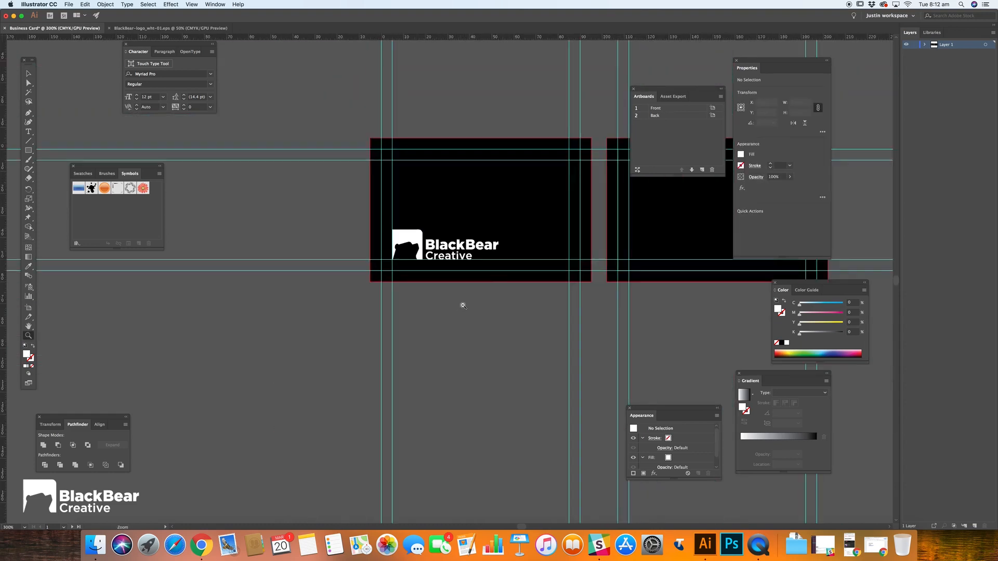
drag(478, 291, 378, 347)
key(v)
Adjust the front logo's size proportionally, ending slightly larger with its lower-left corner kept on the inner margin guides
click(387, 301)
click(373, 259)
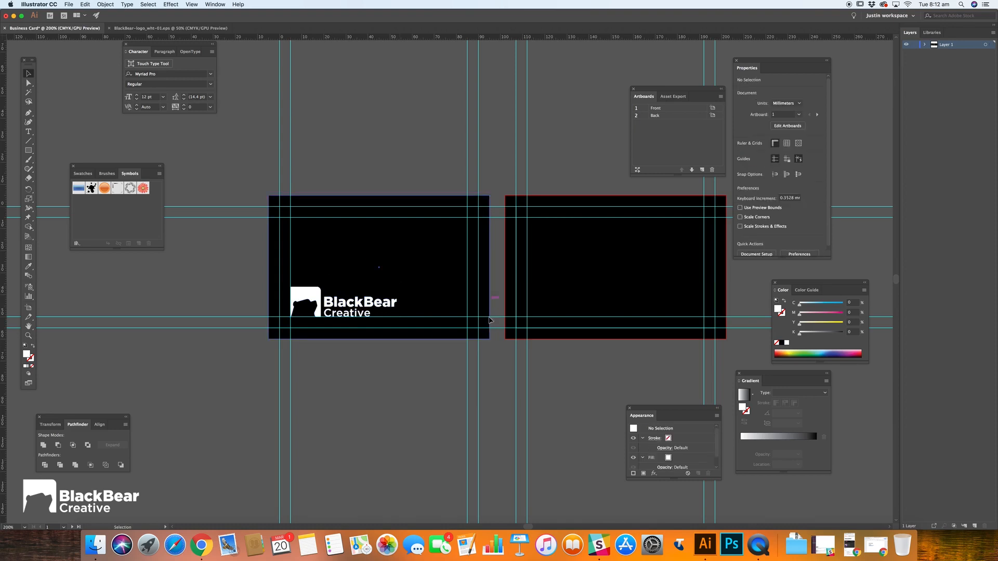
click(385, 312)
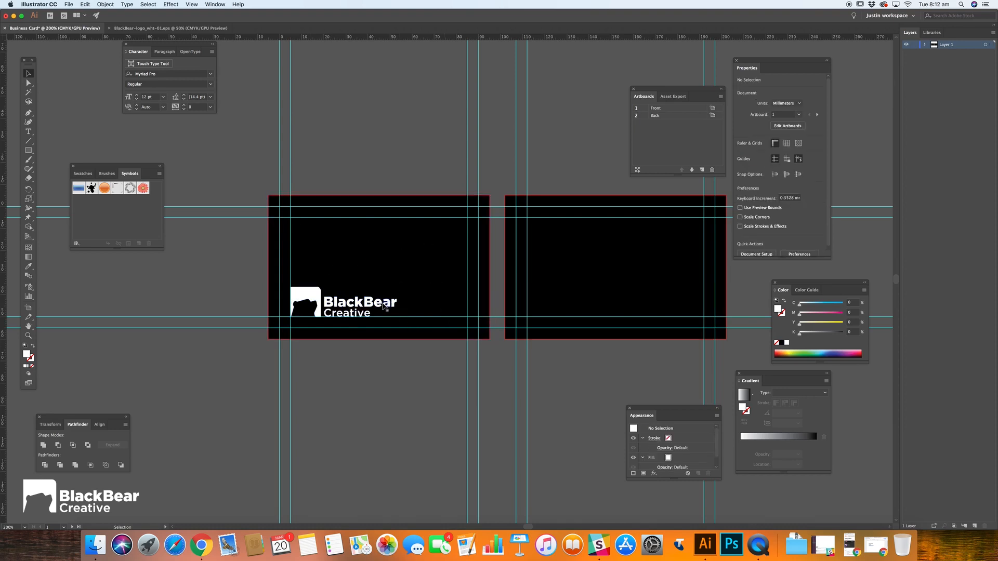
click(410, 380)
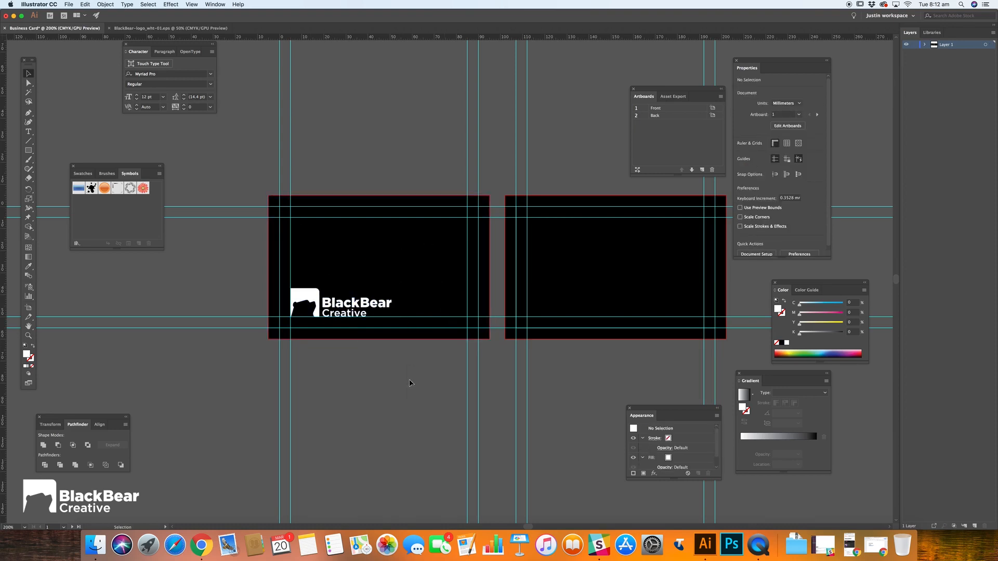
scroll(406, 369, right, 3)
scroll(407, 369, up, 2)
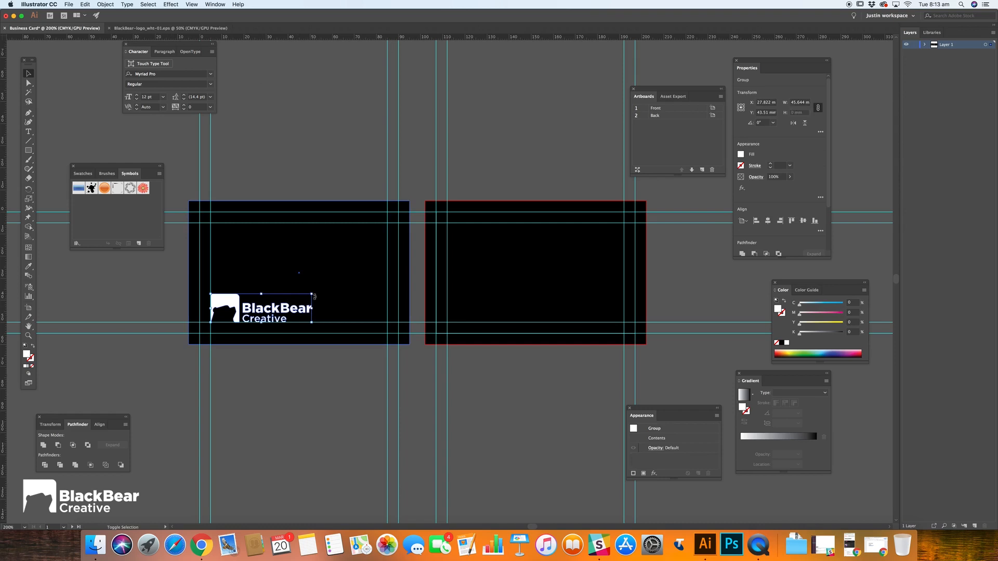
drag(312, 294, 321, 292)
click(347, 260)
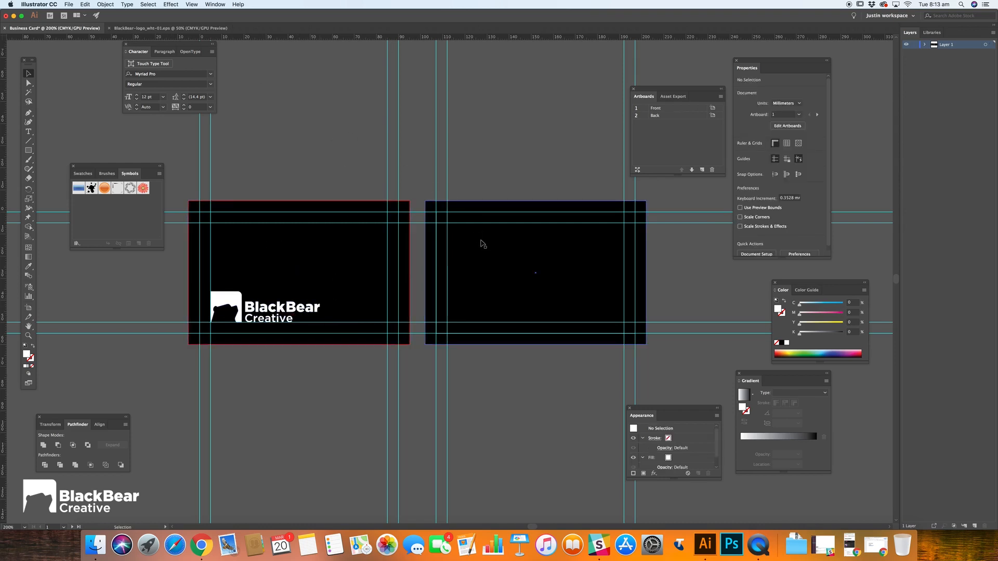
Draw an area text frame about 48 mm wide and 25 mm high from the back artboard's upper-left inner margin corner
scroll(483, 166, right, 3)
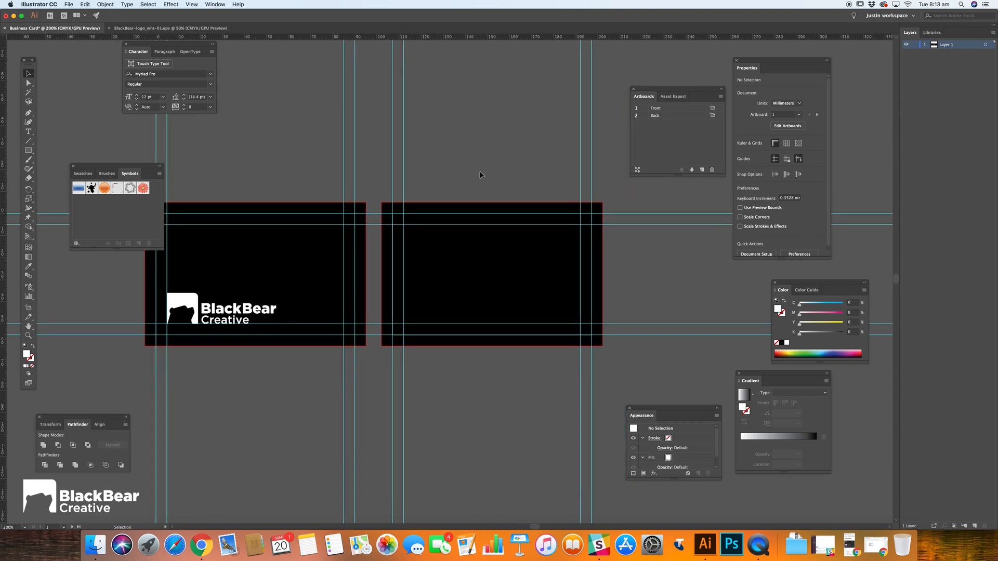
scroll(488, 175, right, 3)
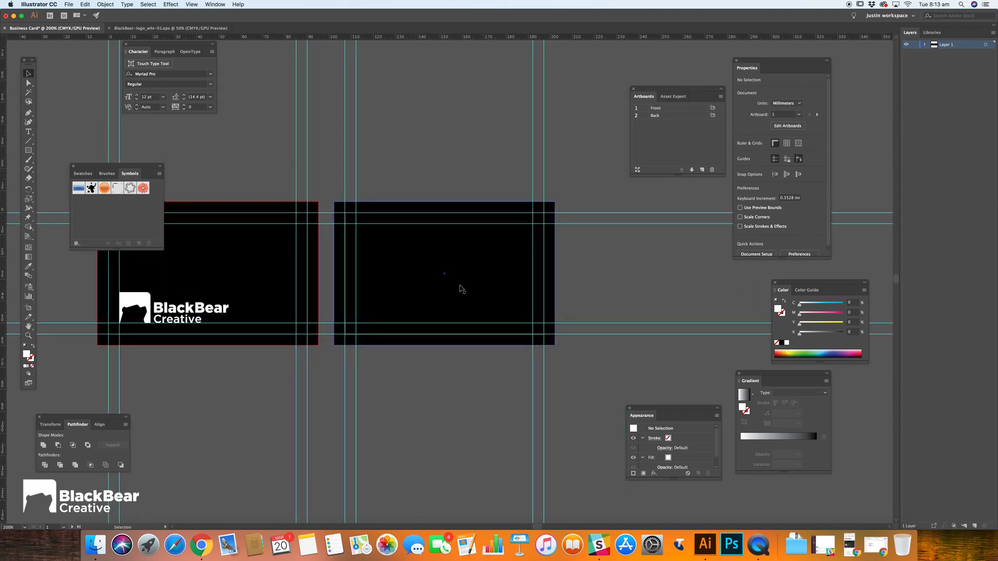
click(456, 427)
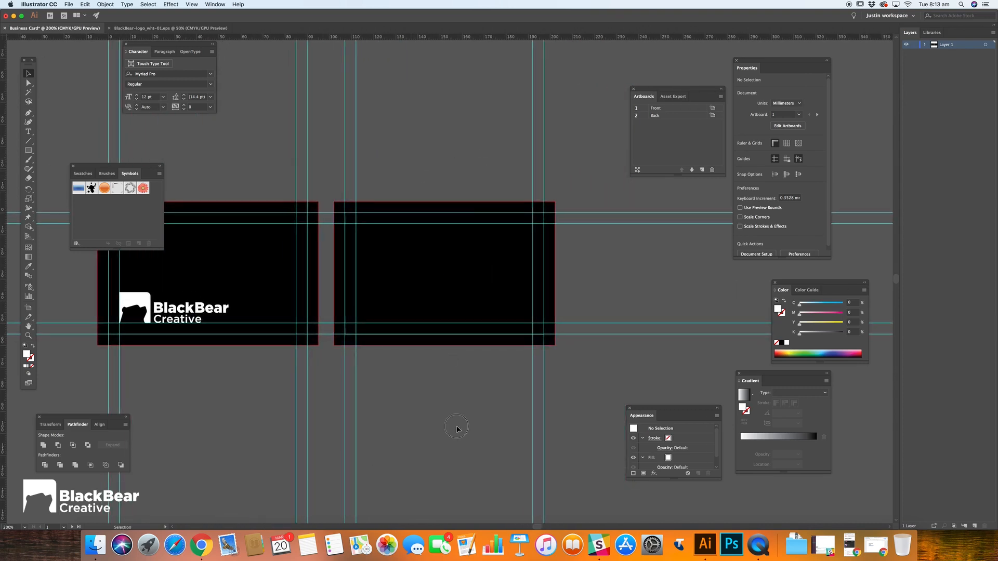
key(t)
drag(356, 225, 461, 280)
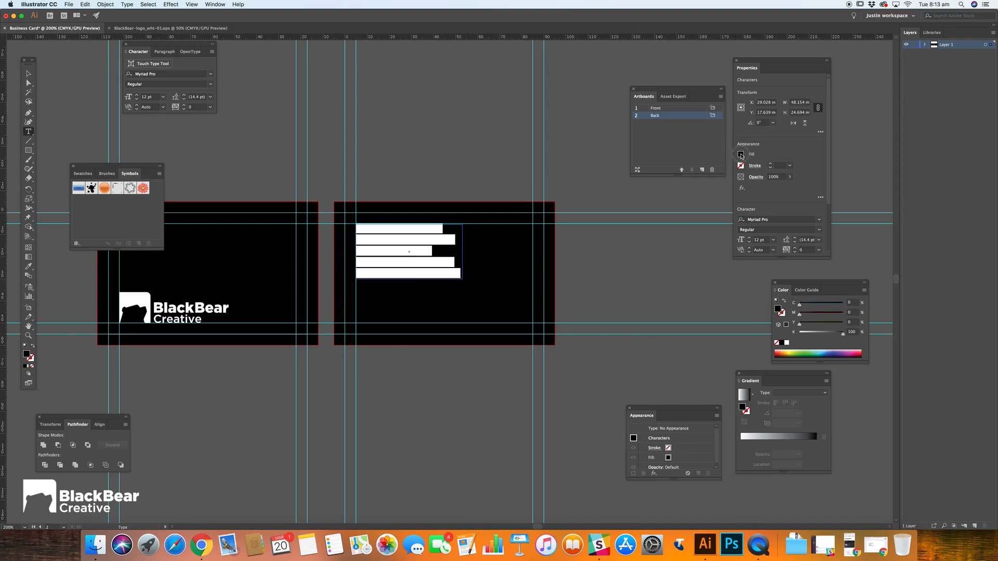
Set the placeholder text's fill to the White swatch and leave text editing
click(740, 154)
click(665, 184)
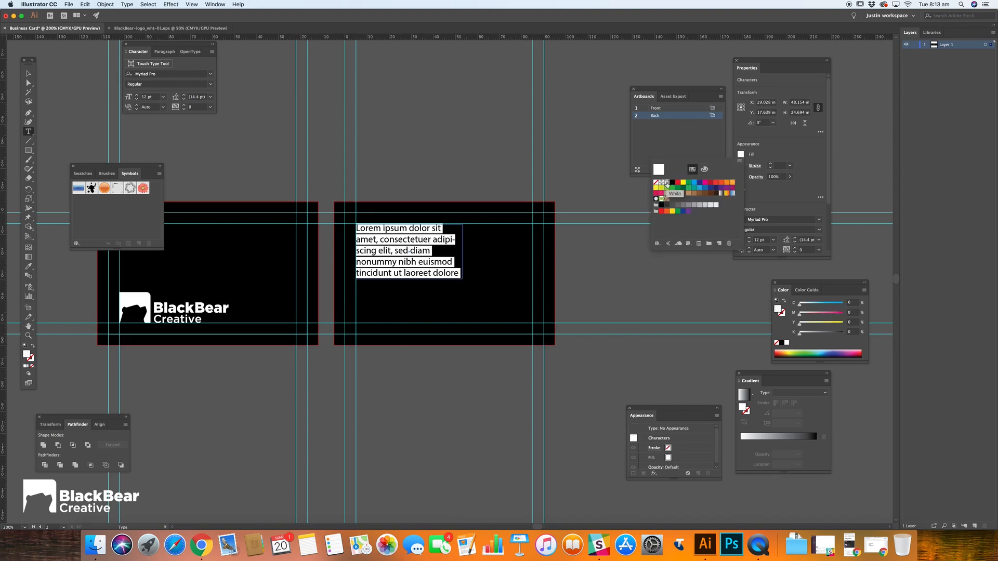
key(Escape)
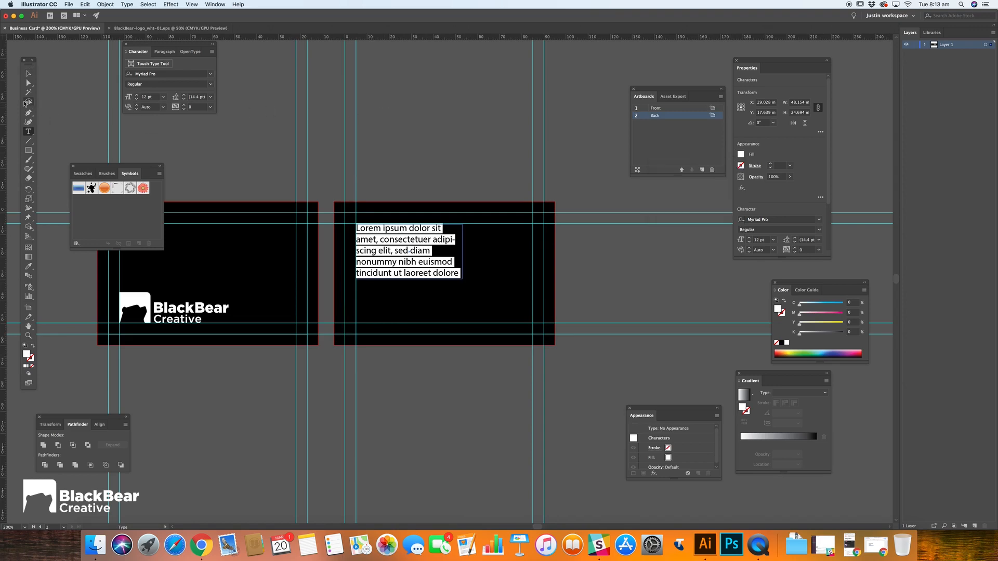
click(28, 73)
click(456, 143)
Switch to the Business Card Details document in Chrome and copy the lines "Branding & Logo Specialists" and "Graphic Design Web Design"
click(201, 545)
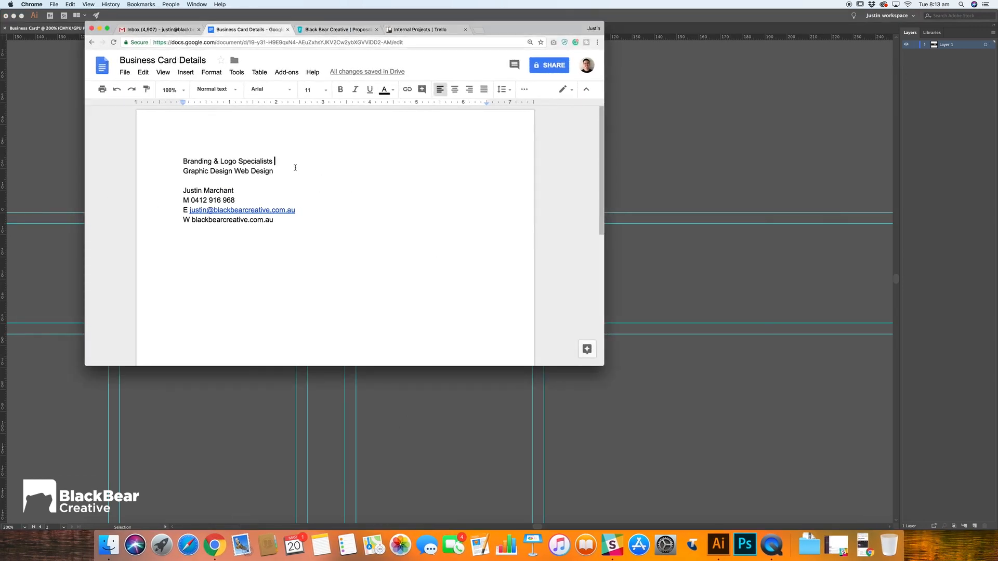
drag(275, 172, 170, 154)
key(super+c)
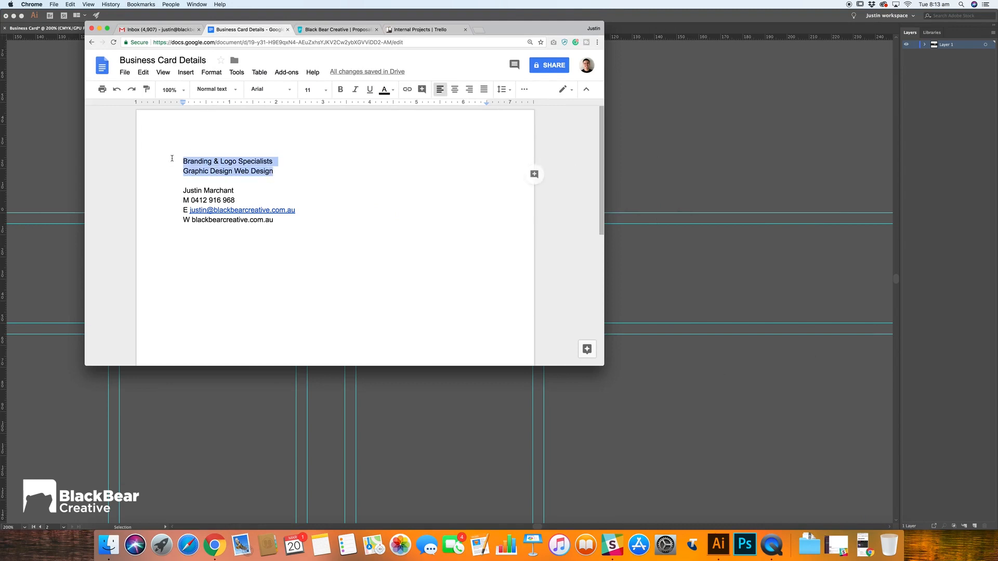
Return to Illustrator and replace all the placeholder text on the back artboard with the copied services lines
click(379, 415)
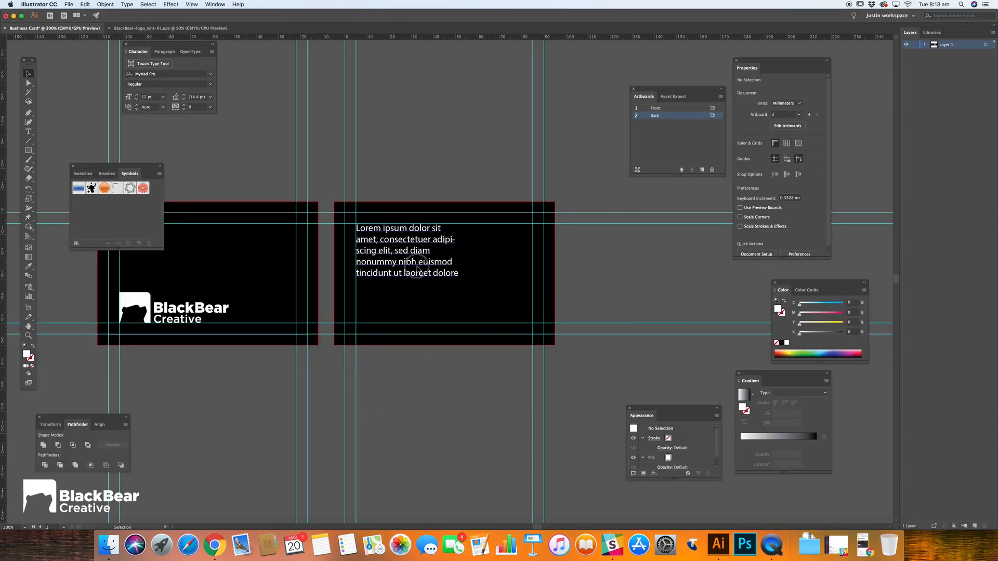
double_click(417, 265)
key(super+a)
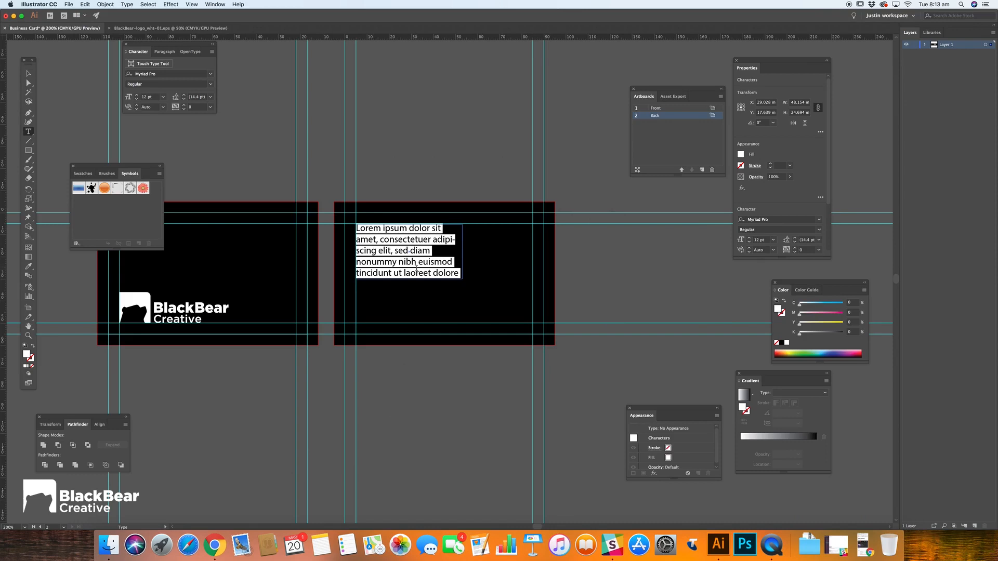
key(super)
key(super+v)
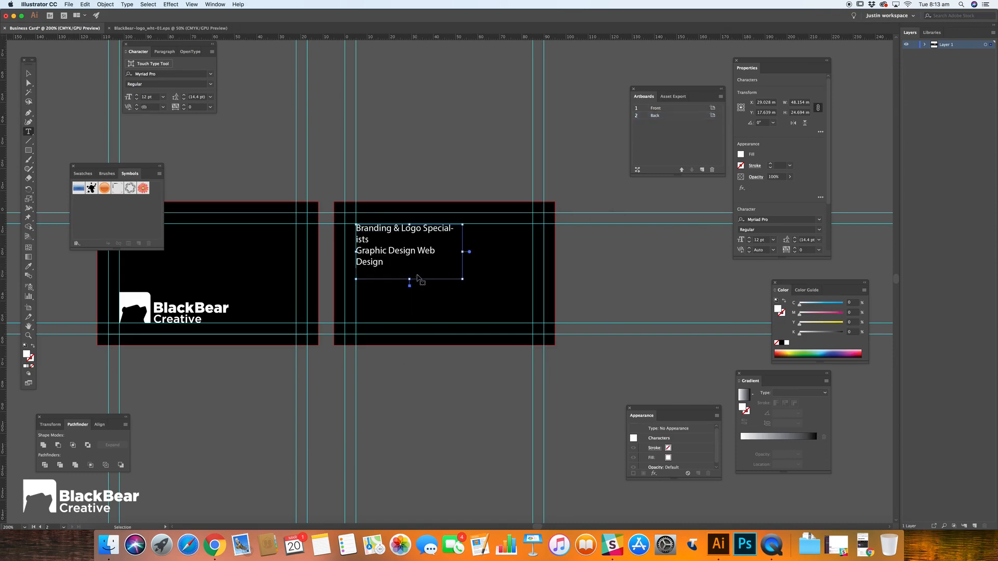
Set the services text's font to GothamBold and widen its text frame to about 62 mm
drag(395, 262, 355, 228)
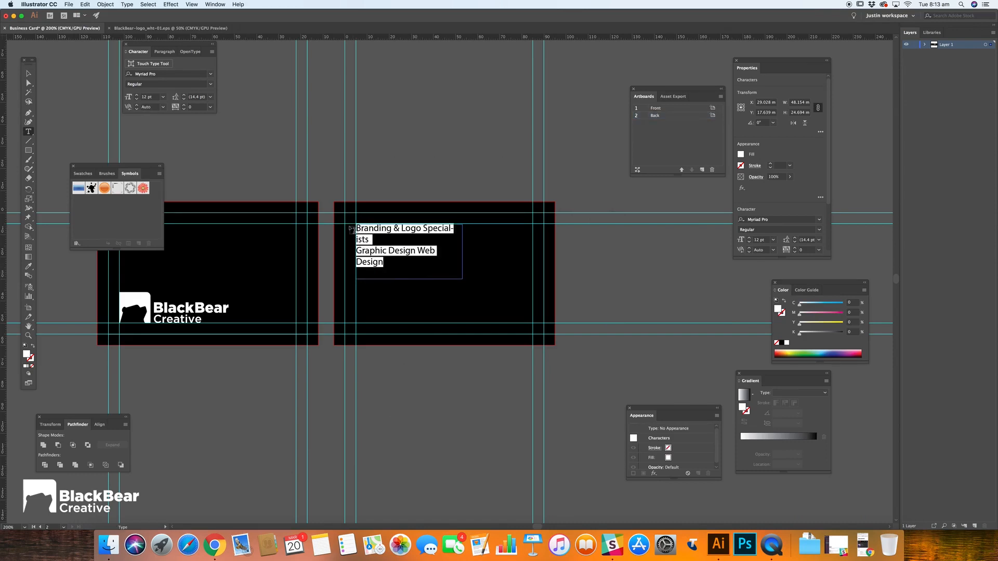
click(817, 220)
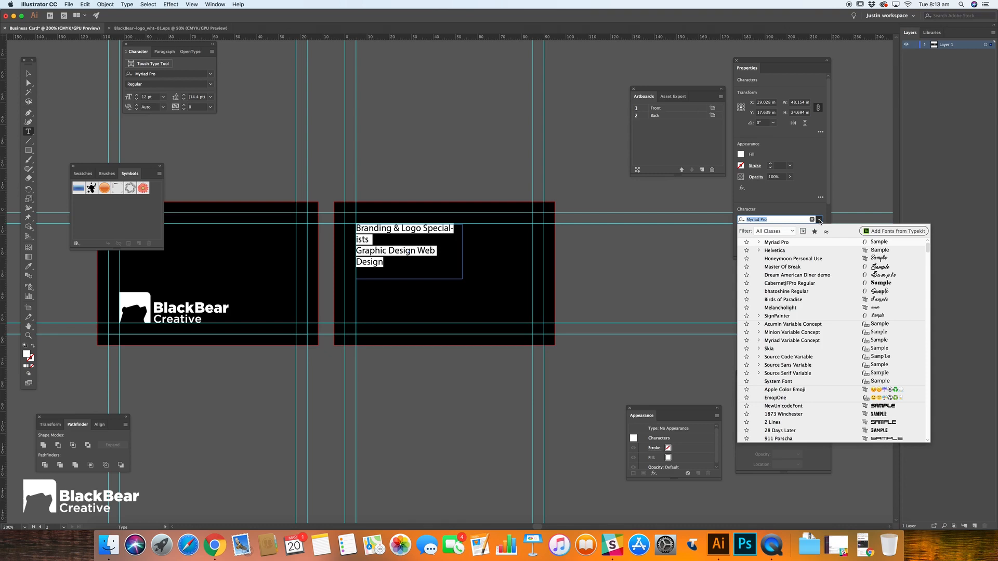
click(788, 216)
click(807, 205)
click(788, 220)
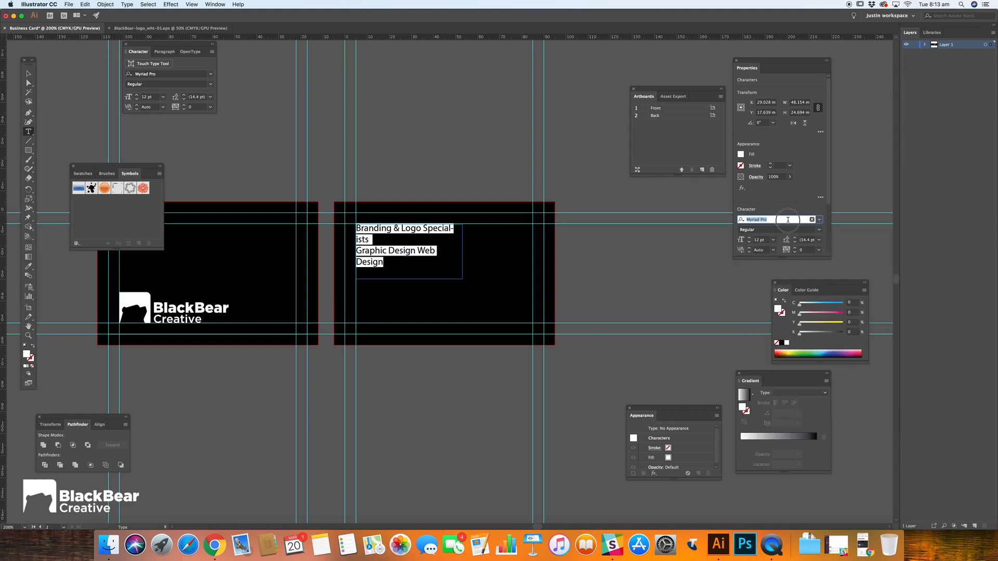
text(gl)
key(BackSpace)
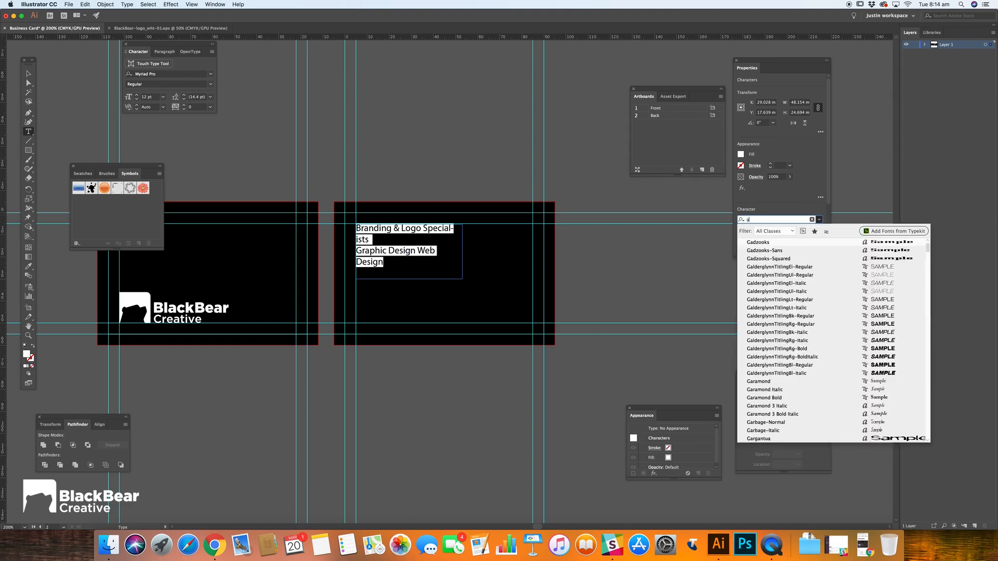
text(oth)
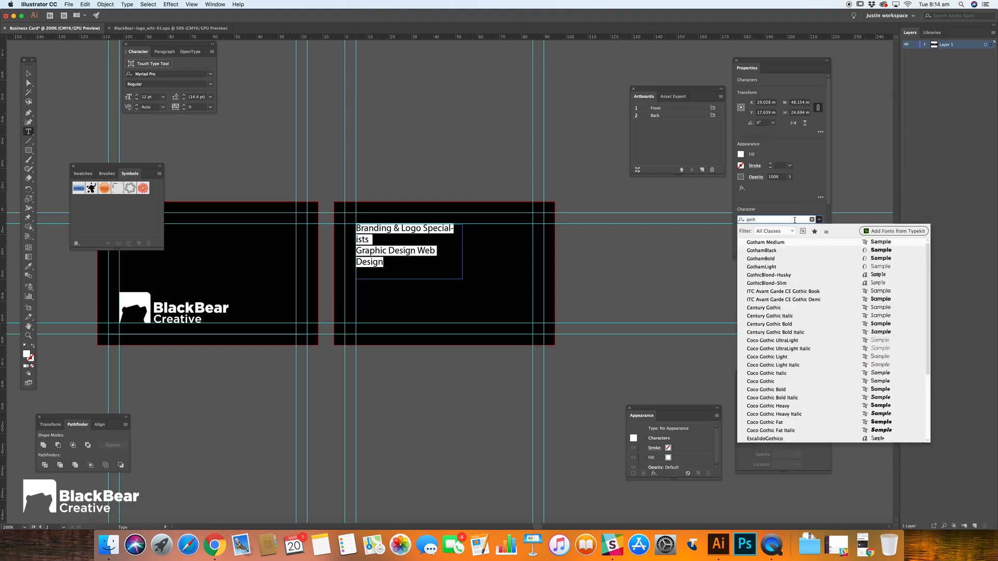
click(764, 259)
key(Escape)
drag(461, 251, 493, 251)
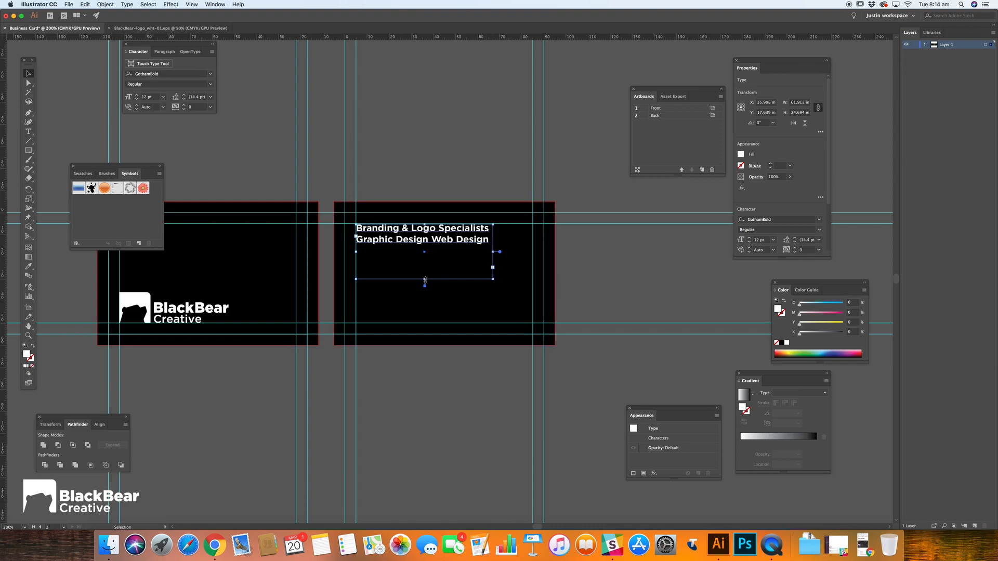
Break the services text into four lines: "Branding &", "Logo Specialists", "Graphic Design" and "Web Design"
double_click(477, 251)
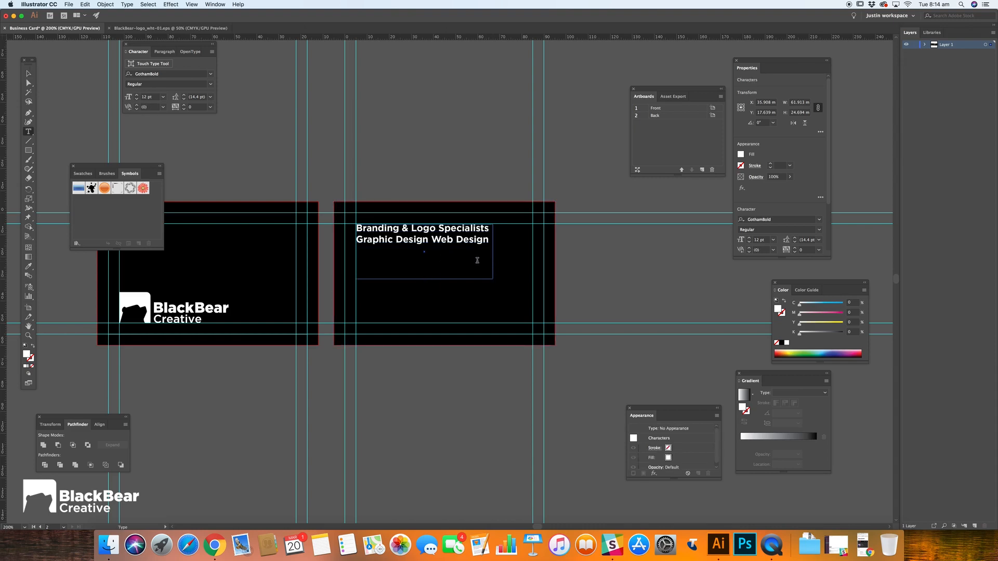
click(430, 240)
key(Return)
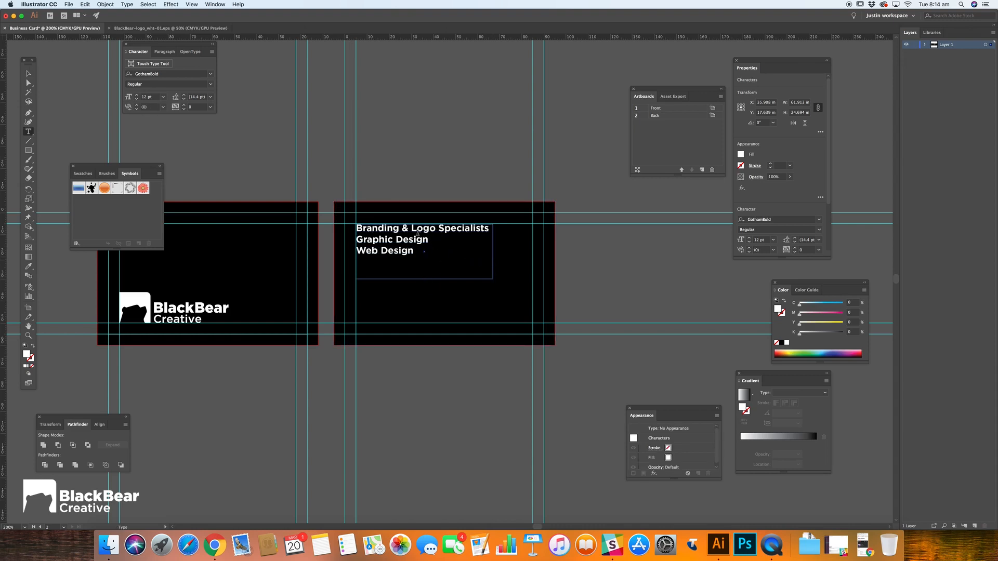
triple_click(416, 231)
click(414, 228)
key(Return)
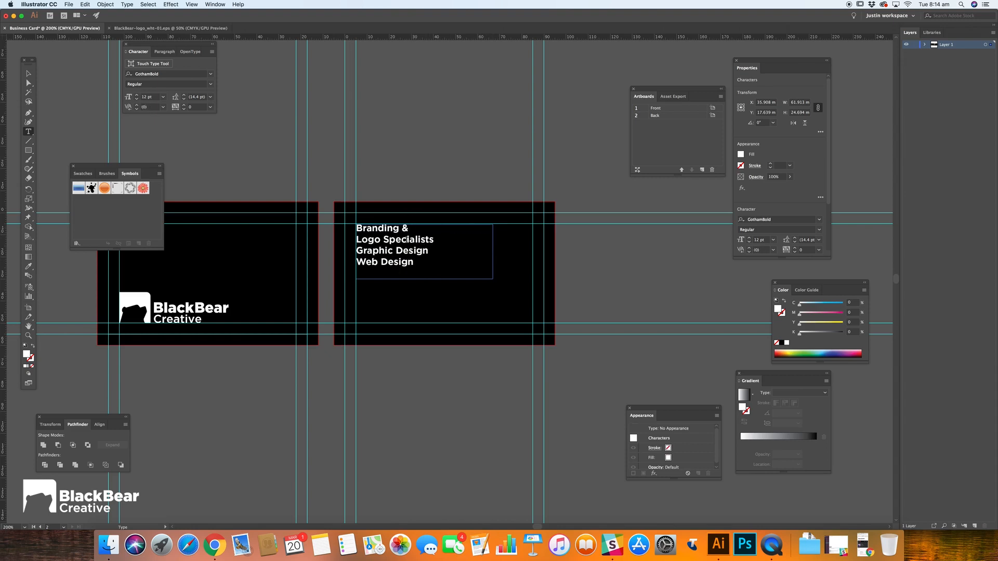
Shorten the services text frame from its lower edge to about 20 mm high
drag(423, 261, 345, 224)
key(Escape)
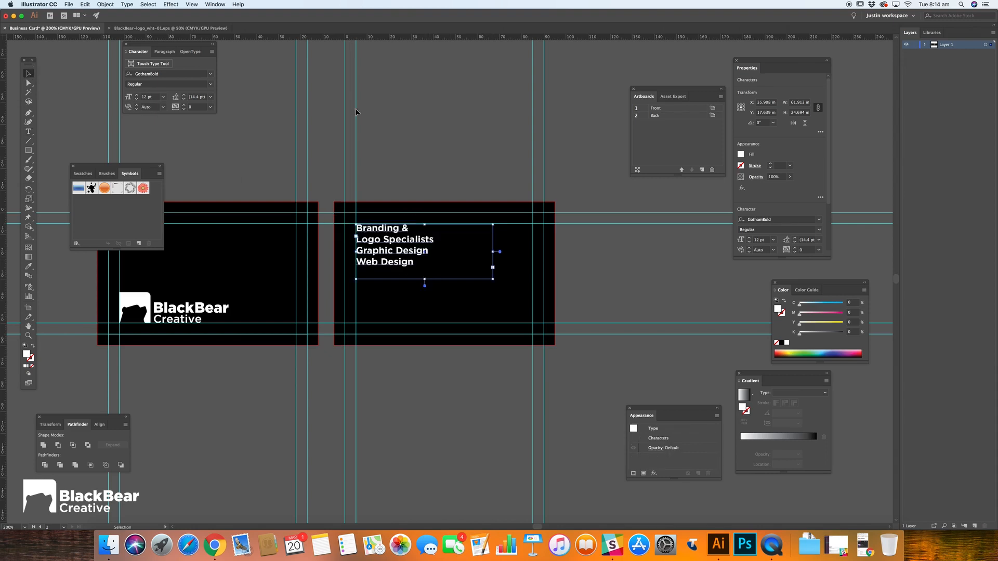
click(465, 248)
click(424, 273)
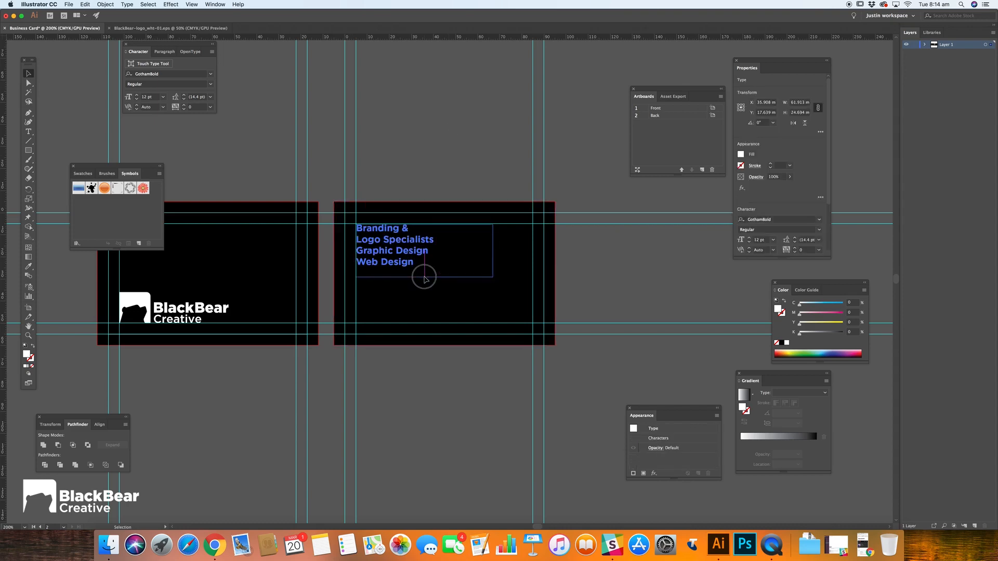
drag(424, 273, 423, 267)
click(588, 276)
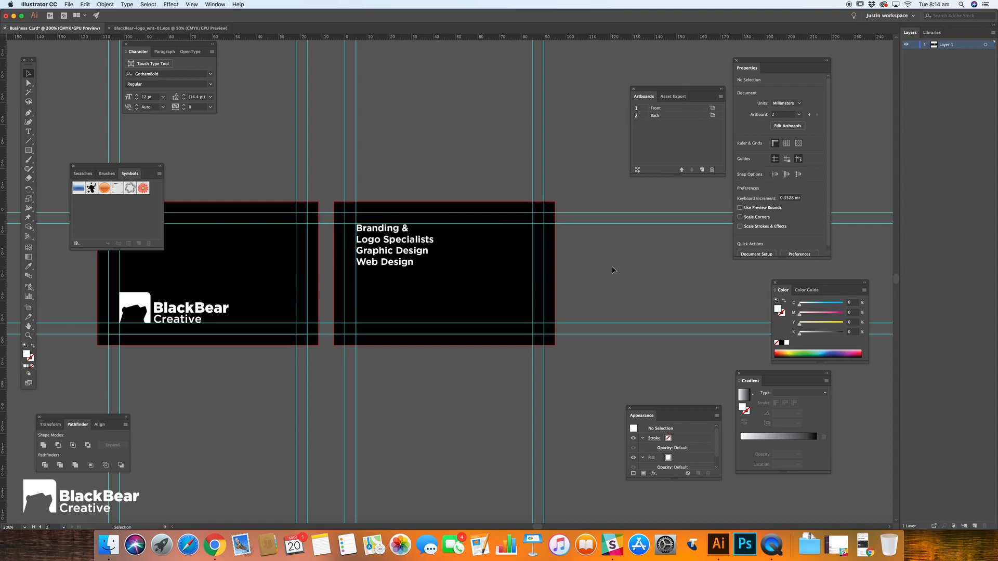
Nudge the services text frame slightly upward so it lines up with the back artboard's upper-left inner margin corner
click(368, 245)
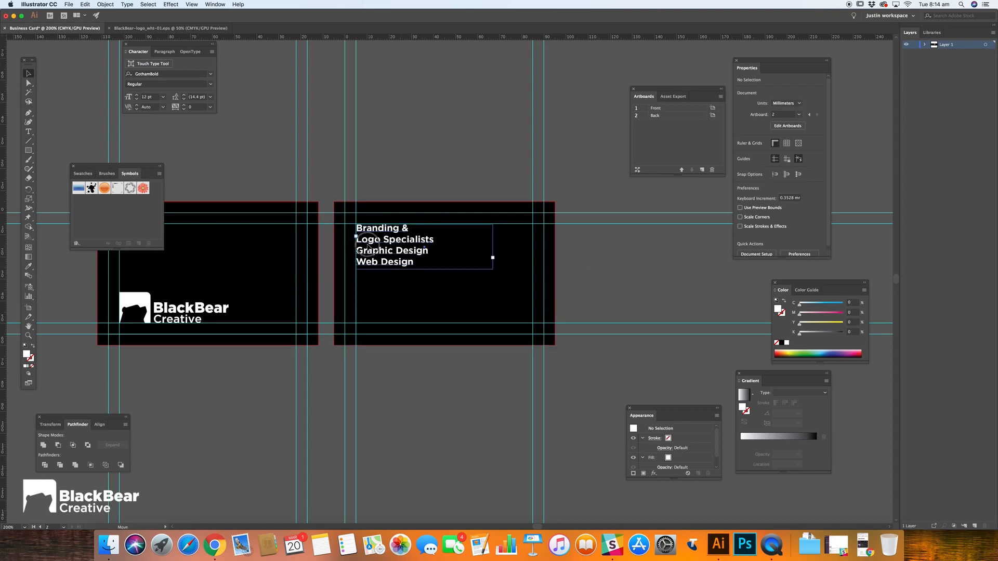
key(Up)
key(Up)
key(Left)
key(Down)
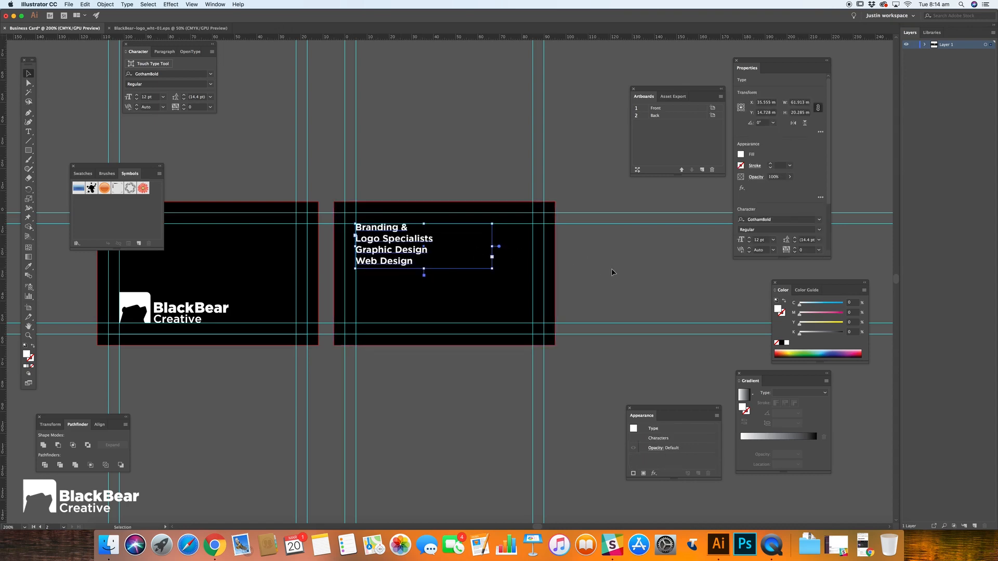
key(Right)
click(634, 271)
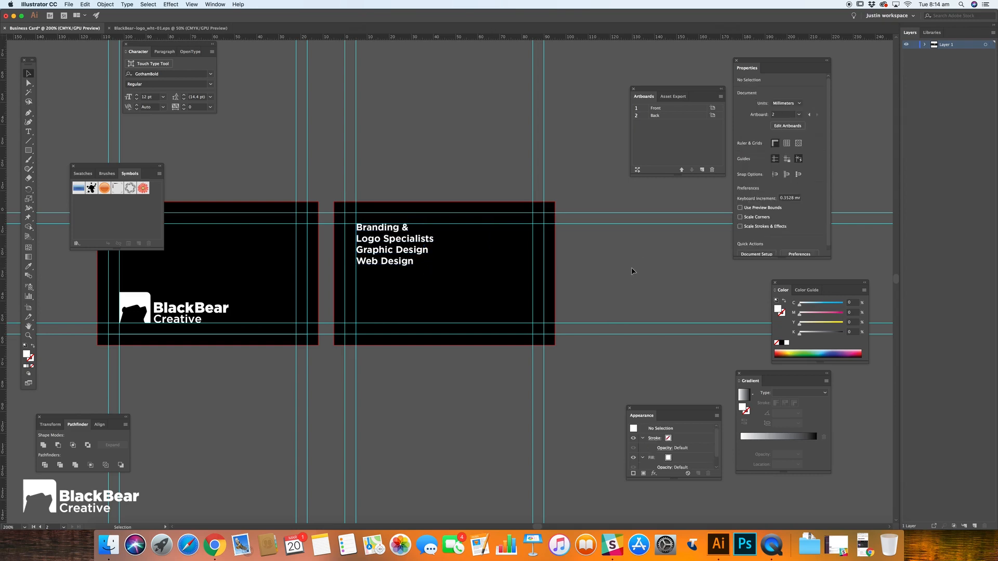
Set the services text's leading to 17 pt and extend its frame downward to fit all four lines
click(436, 253)
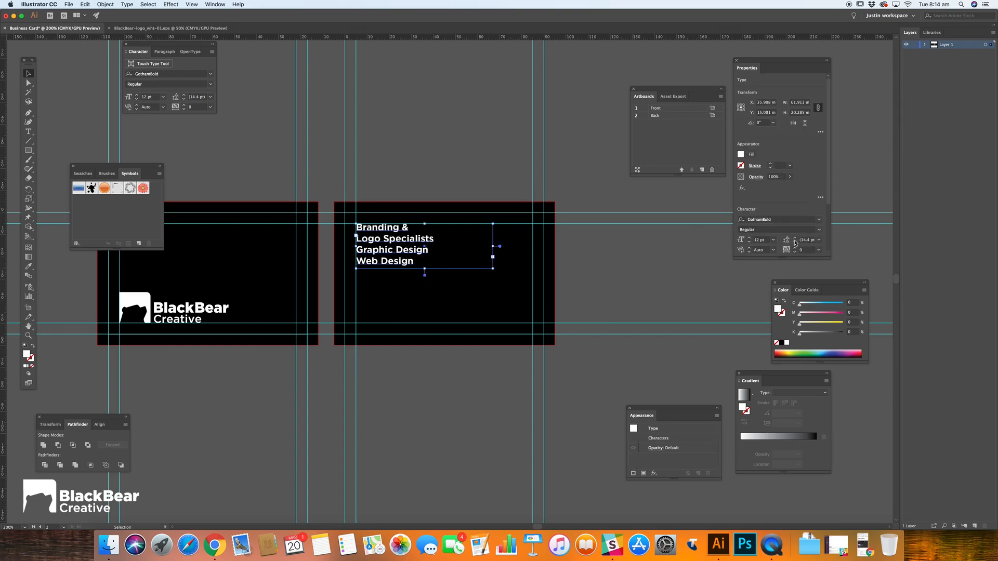
click(795, 239)
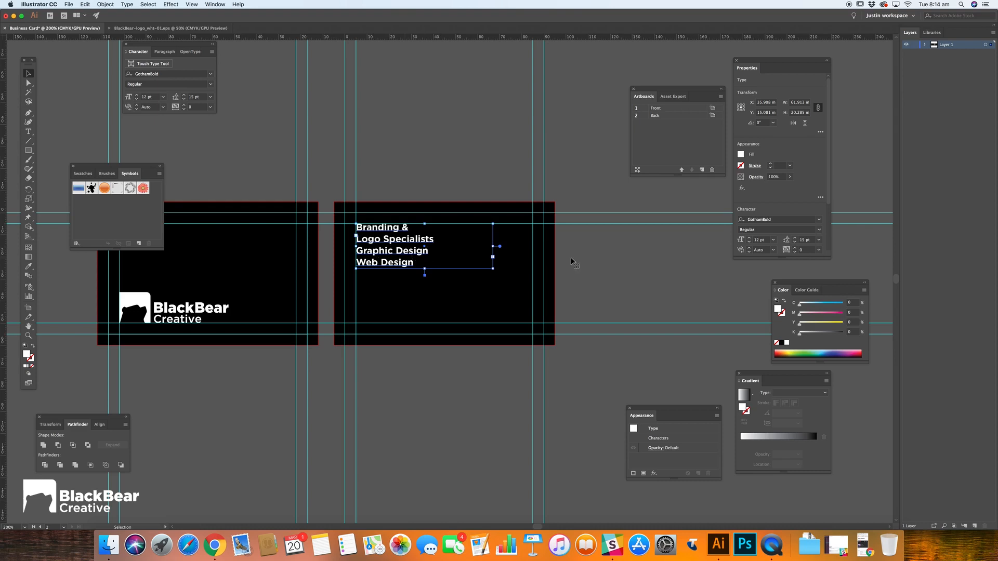
click(794, 238)
click(795, 237)
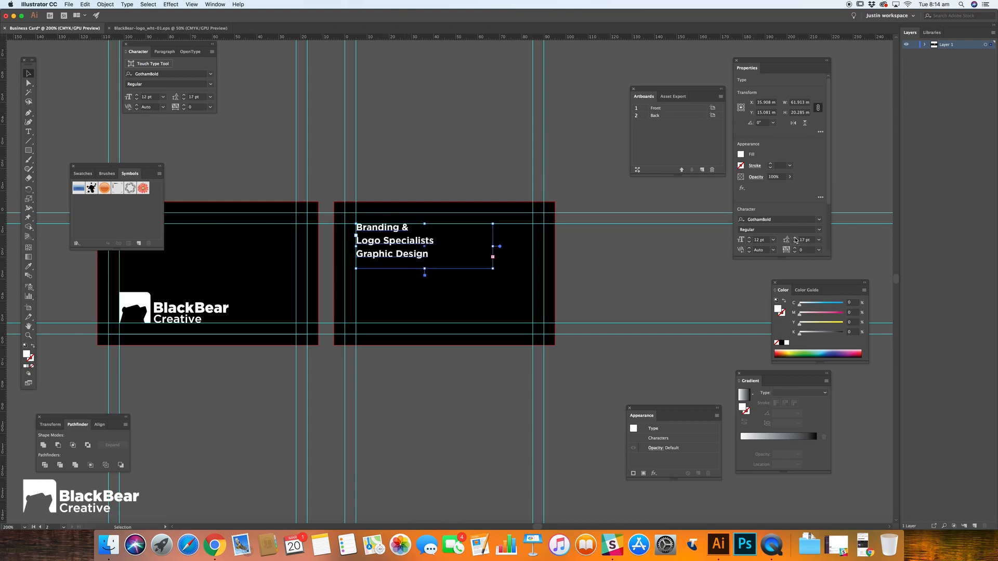
drag(425, 275, 425, 276)
click(633, 277)
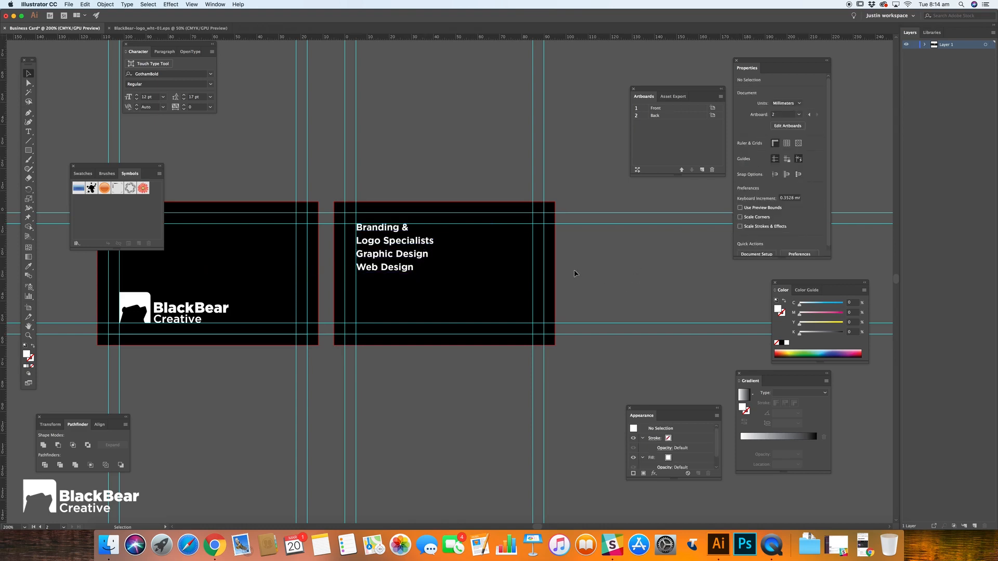
Draw a rectangle about 1.8 mm wide and 22 mm high at the back artboard's left bleed edge, beside the services text
key(z)
click(384, 251)
click(455, 279)
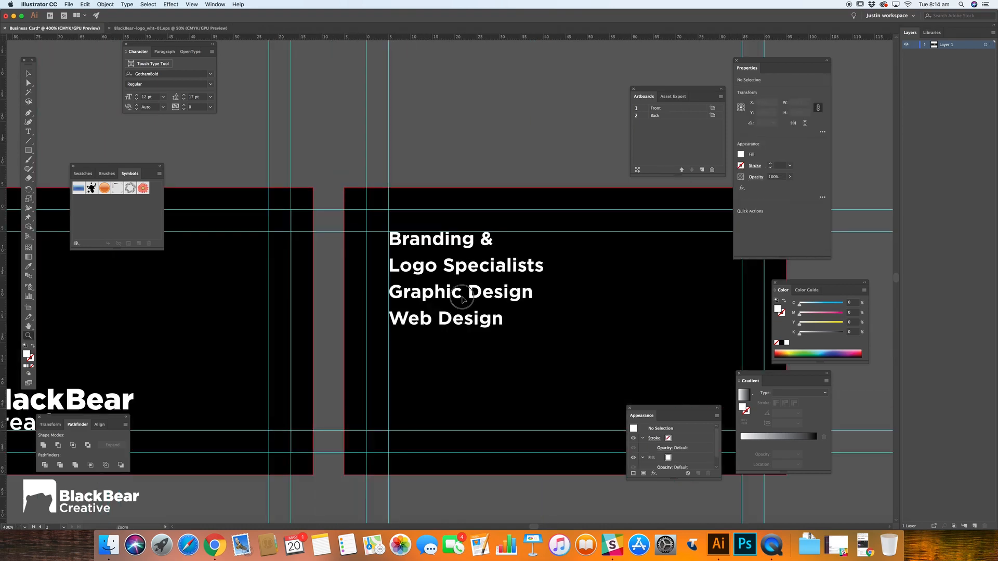
click(461, 294)
key(v)
click(348, 196)
click(364, 111)
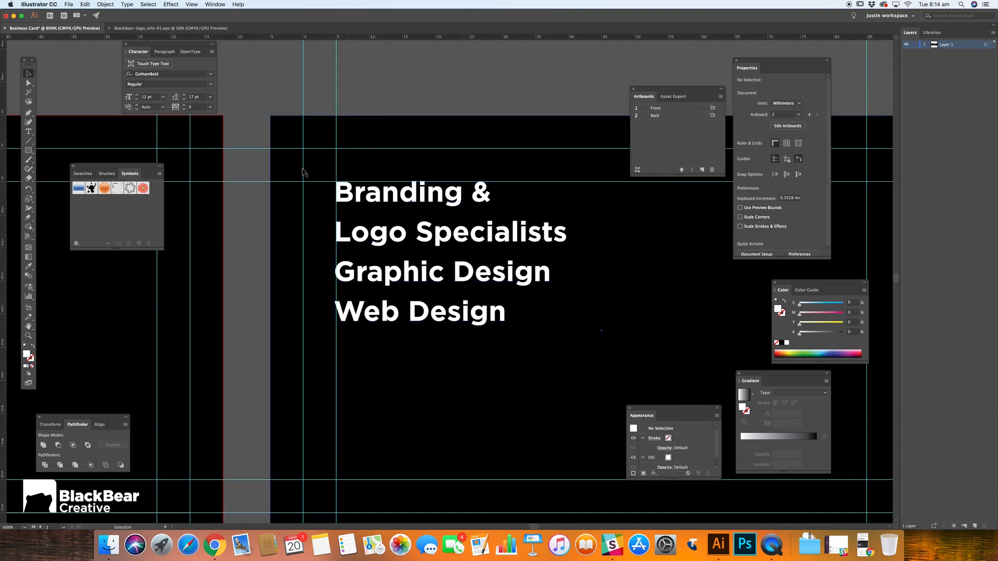
scroll(265, 171, left, 3)
click(28, 150)
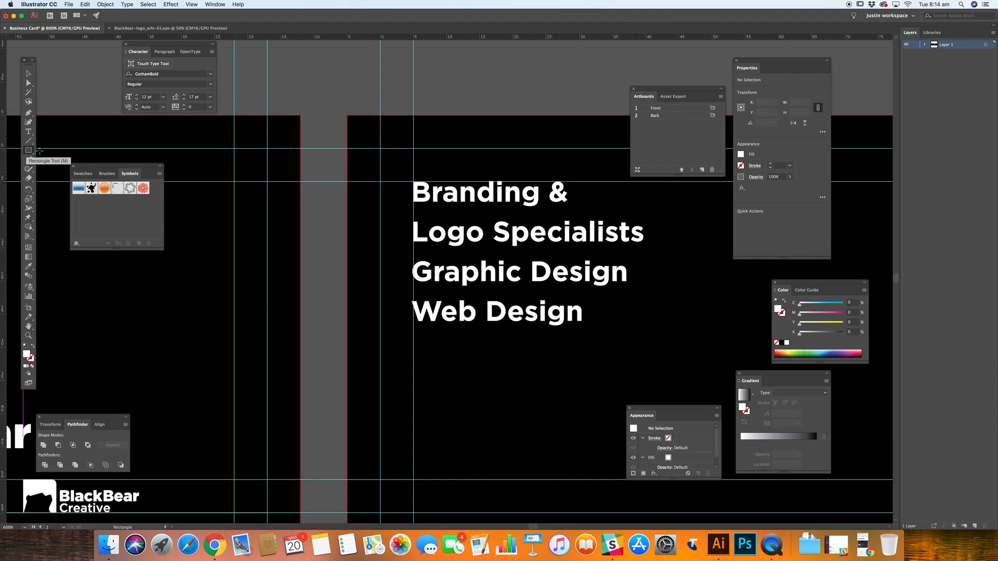
drag(347, 180, 359, 326)
key(v)
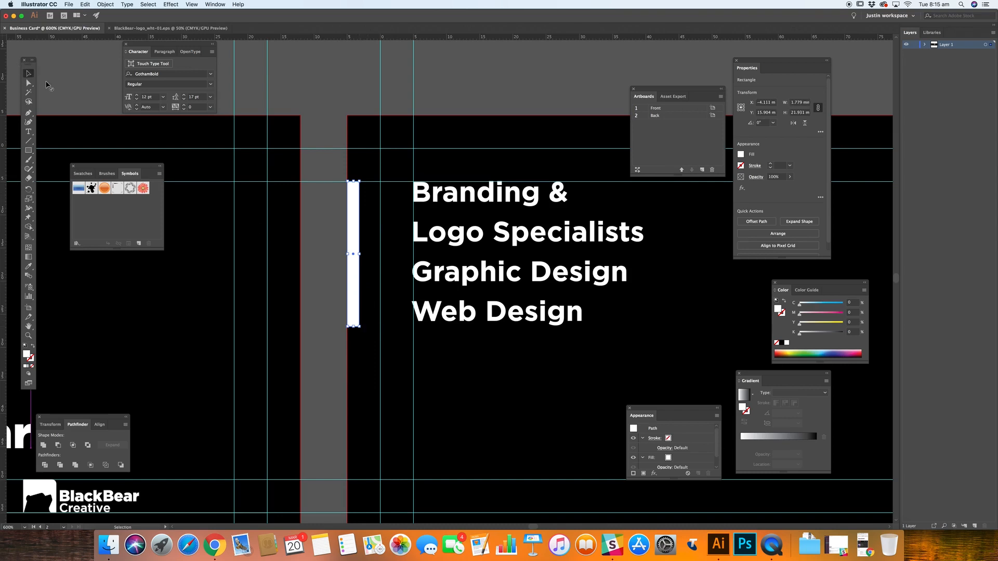
Widen the rectangle toward the services text to about 6.8 mm and fill it with the cyan swatch (C 100)
drag(359, 253, 393, 255)
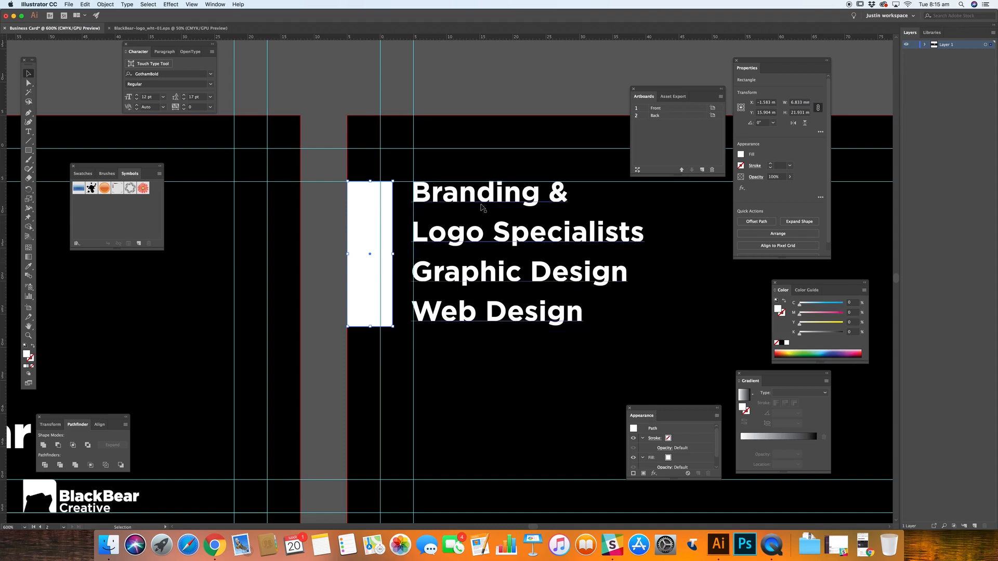
click(742, 155)
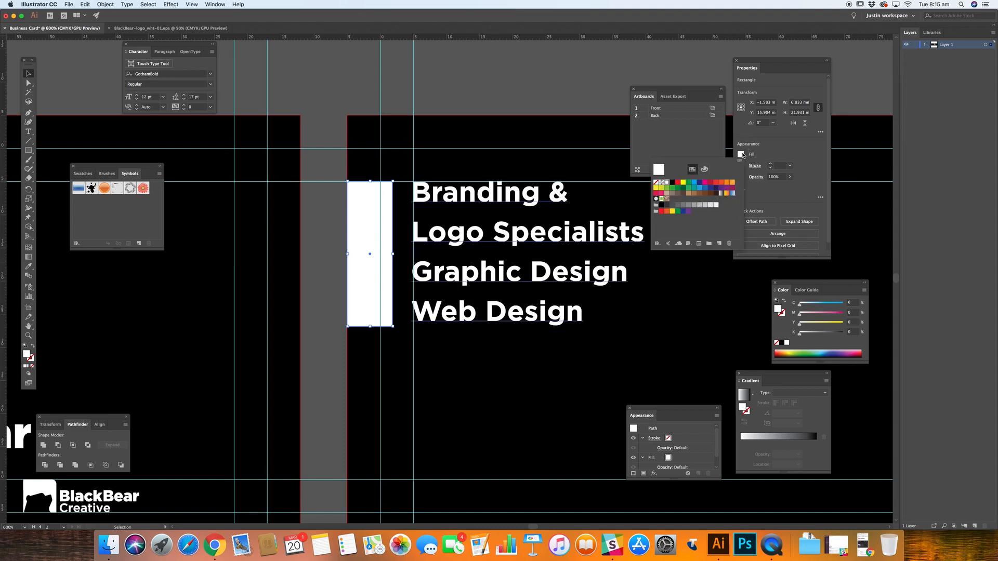
click(696, 191)
click(486, 79)
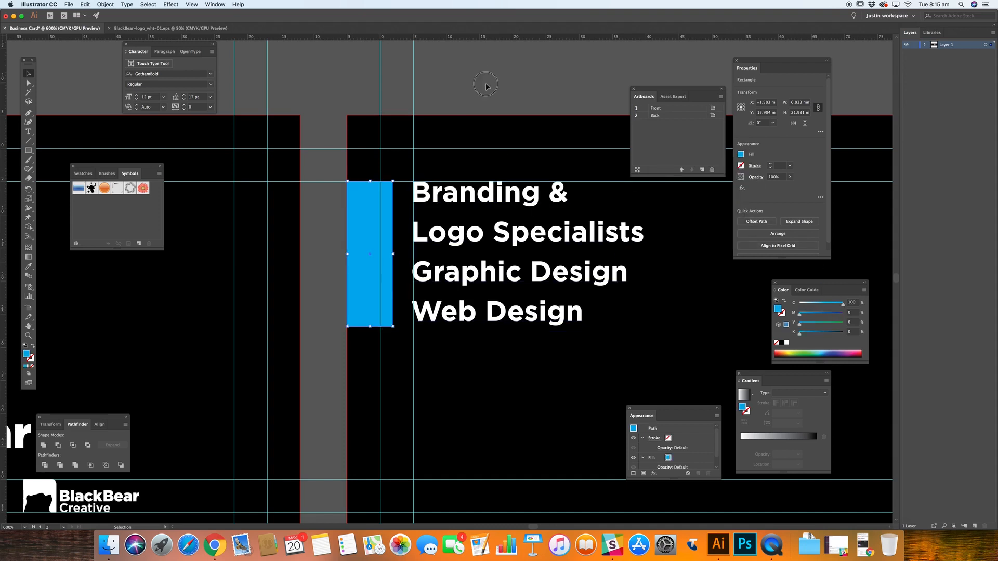
click(489, 98)
scroll(412, 322, right, 2)
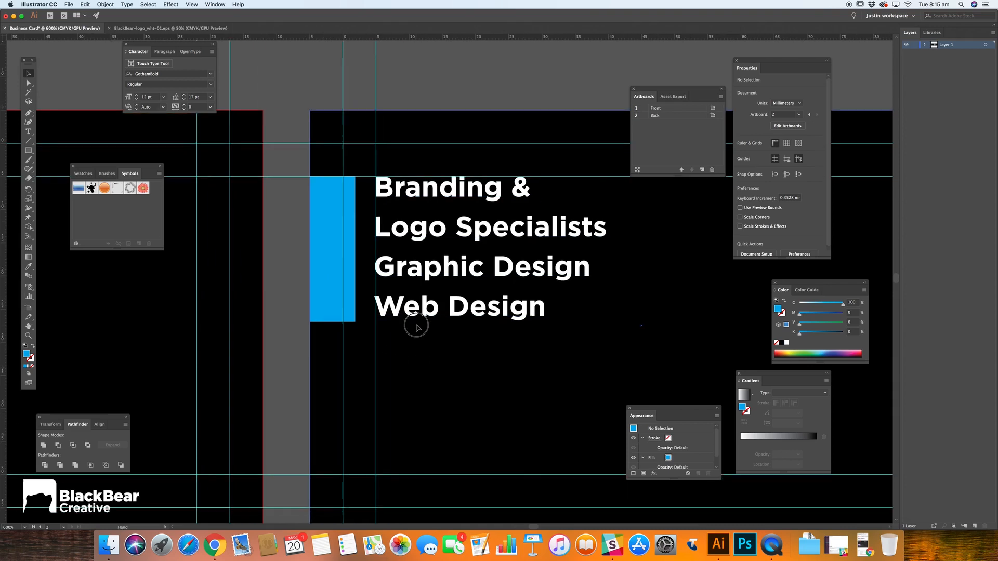
Switch to Finder and open Edit_Black_Bear_Creative_Style_Guide_(Interactive)V3.pdf from the Style guide's Proof folder in Preview
click(109, 545)
click(558, 179)
click(437, 50)
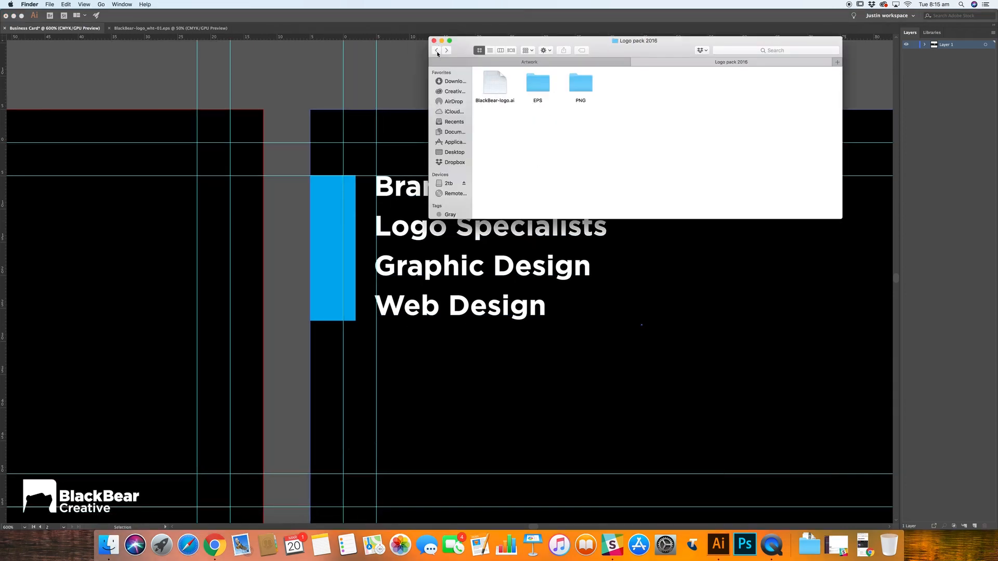
click(436, 51)
double_click(623, 83)
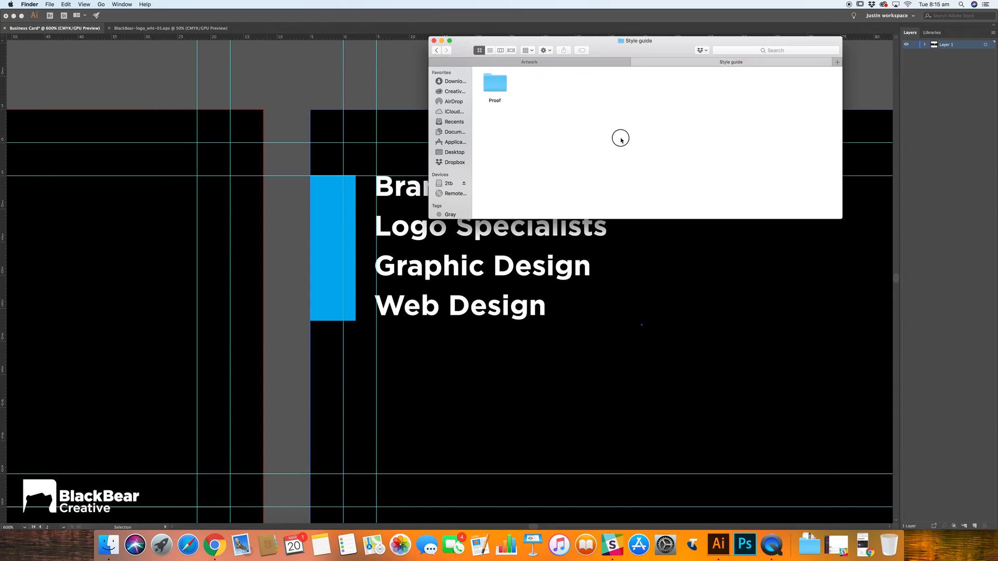
click(494, 82)
double_click(493, 82)
right_click(492, 79)
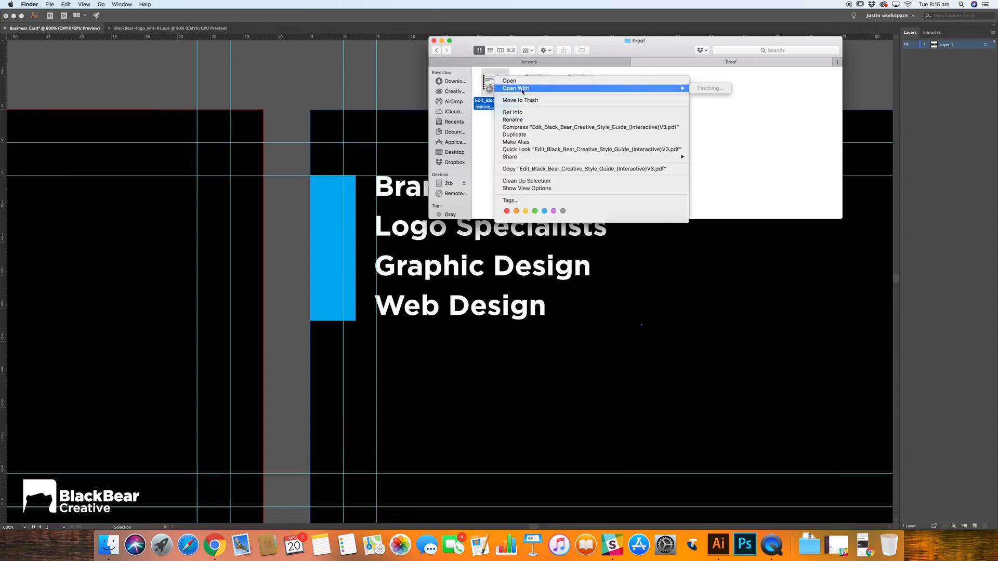
mouse_move(670, 89)
click(706, 150)
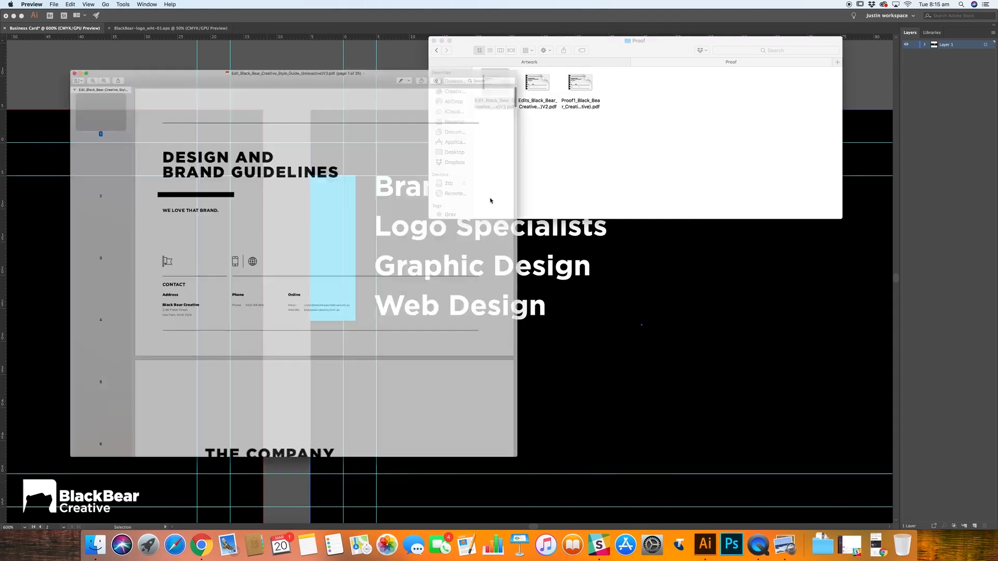
Look up the primary blue's CMYK color codes on the style guide's Primary Color System page
scroll(367, 210, down, 10)
scroll(367, 210, down, 20)
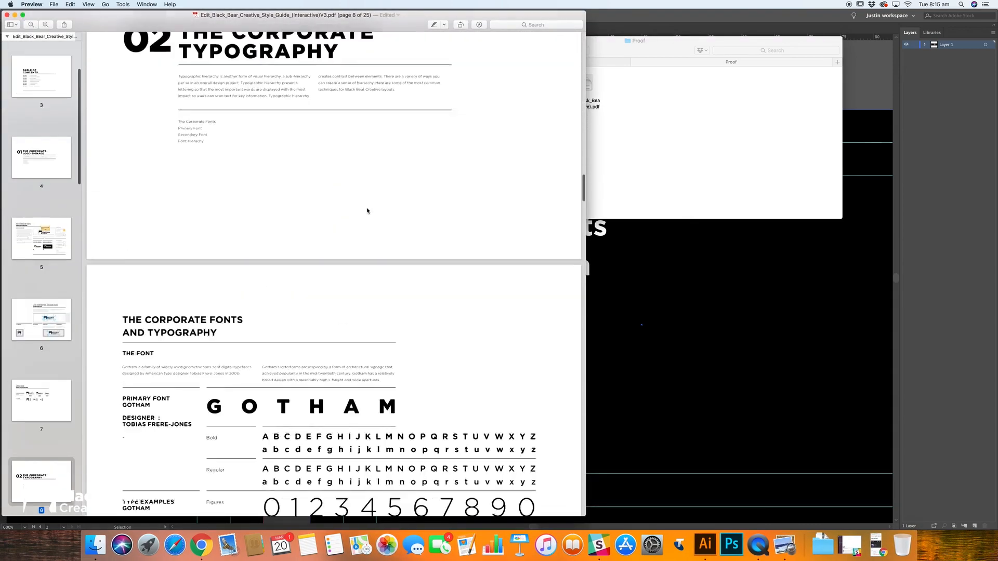
scroll(366, 211, down, 15)
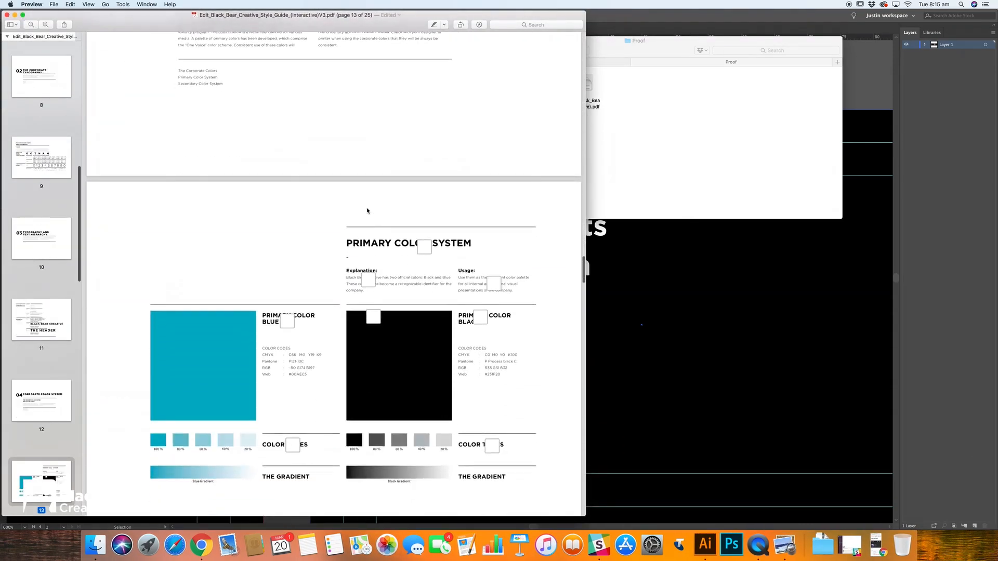
click(301, 270)
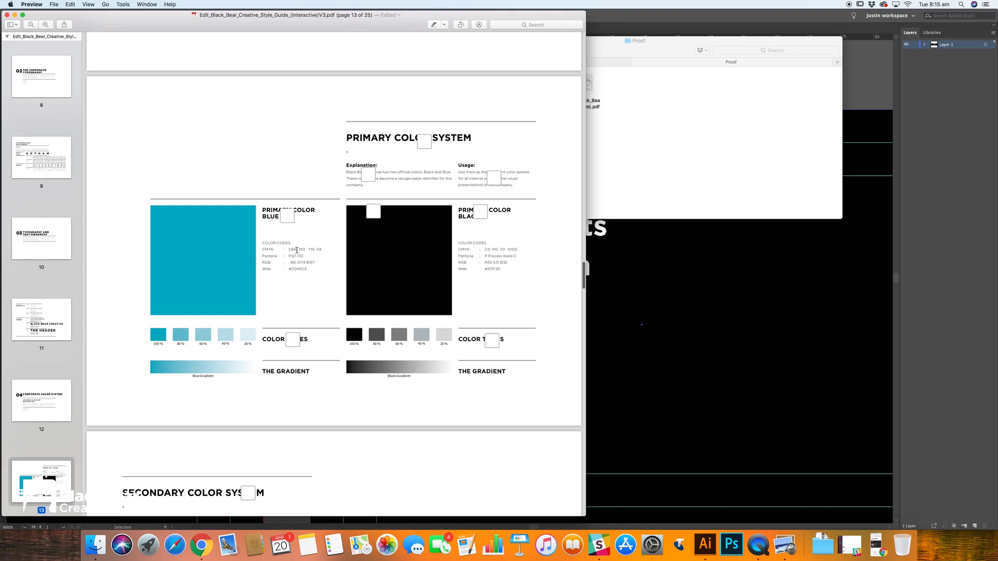
scroll(296, 250, down, 1)
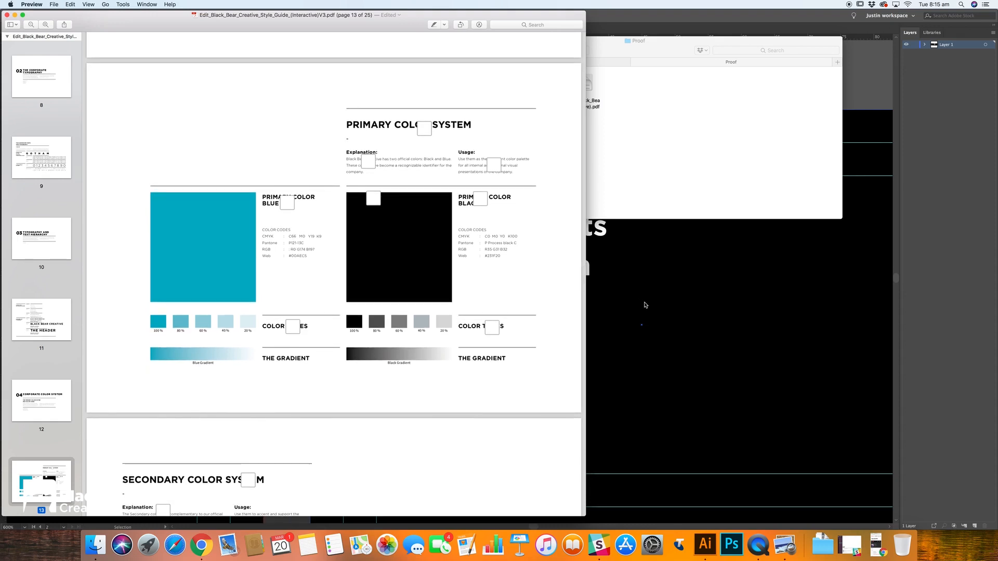
Arrange the Illustrator and style guide windows side by side, with the style guide enlarged at the primary blue's color codes
drag(153, 29, 555, 31)
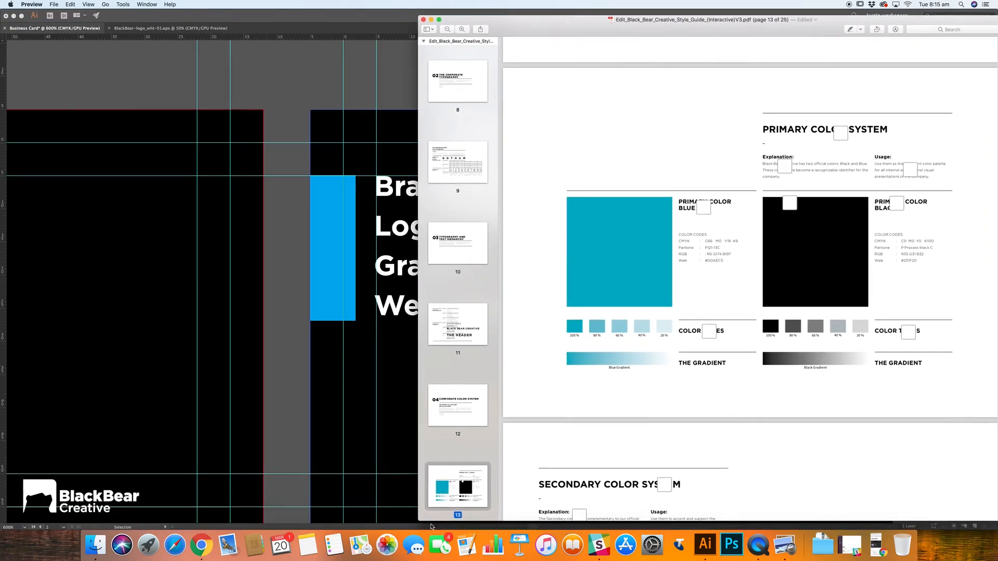
drag(419, 520, 707, 508)
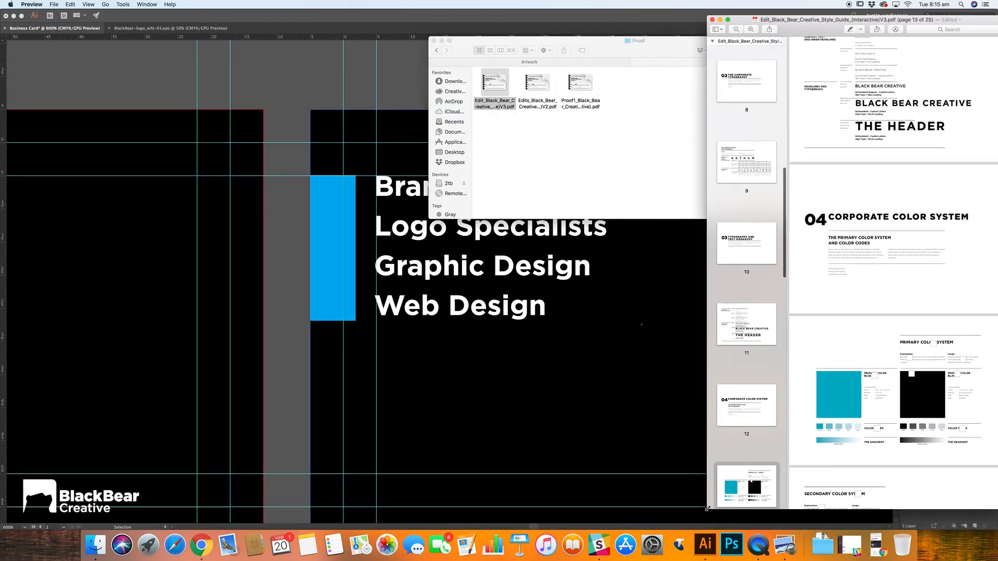
click(13, 15)
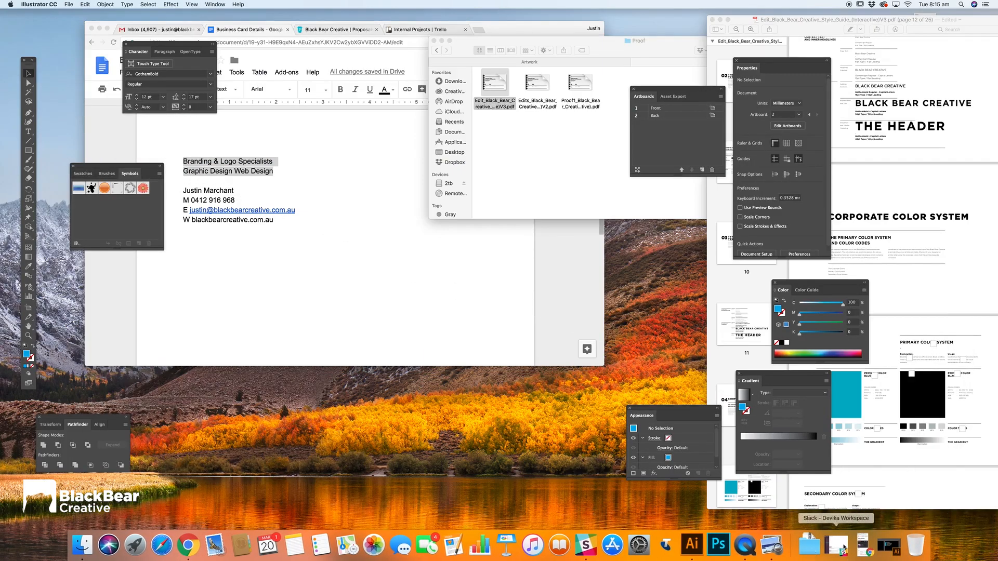
click(888, 544)
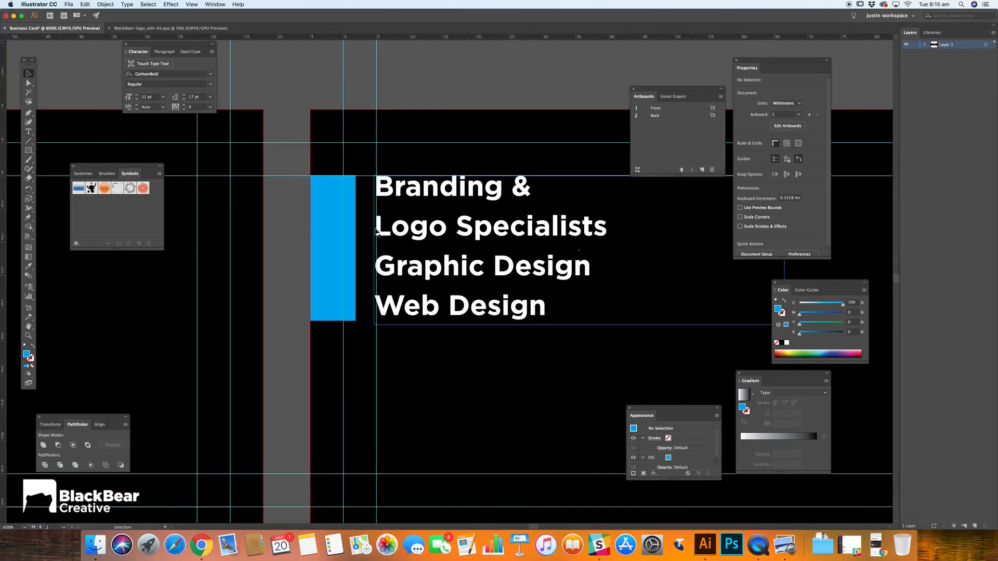
click(21, 15)
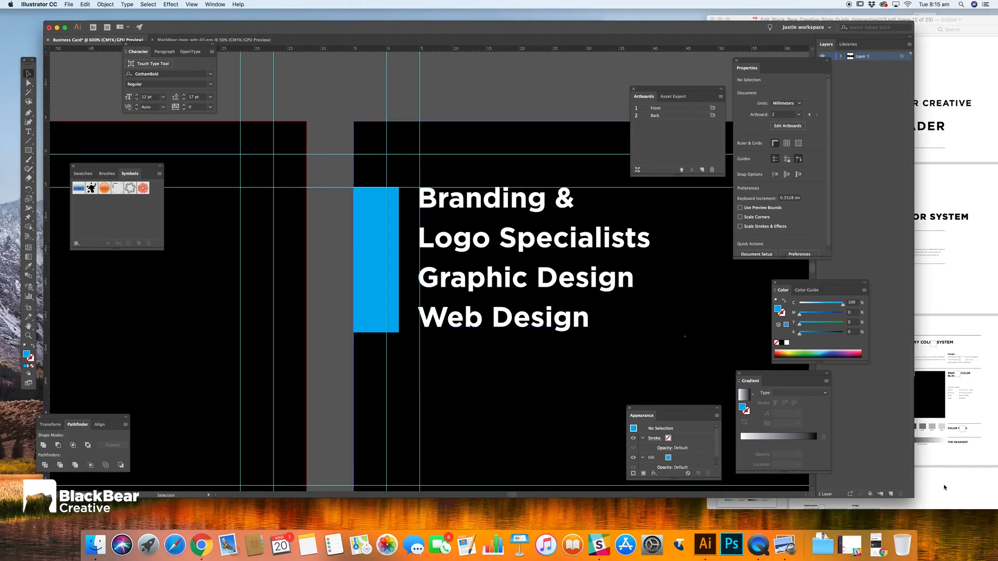
drag(908, 495, 680, 499)
click(915, 314)
drag(817, 29, 746, 31)
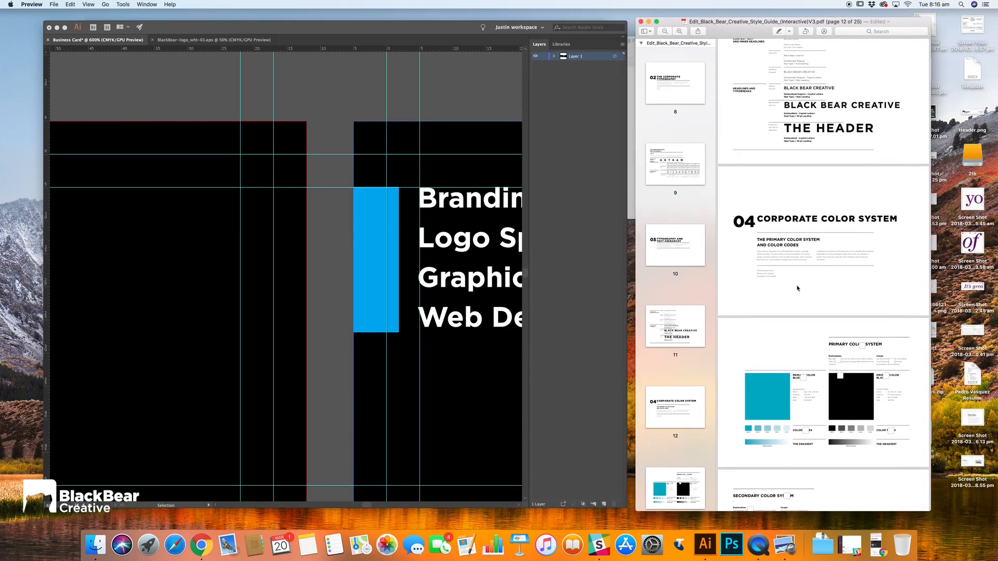
scroll(765, 336, down, 3)
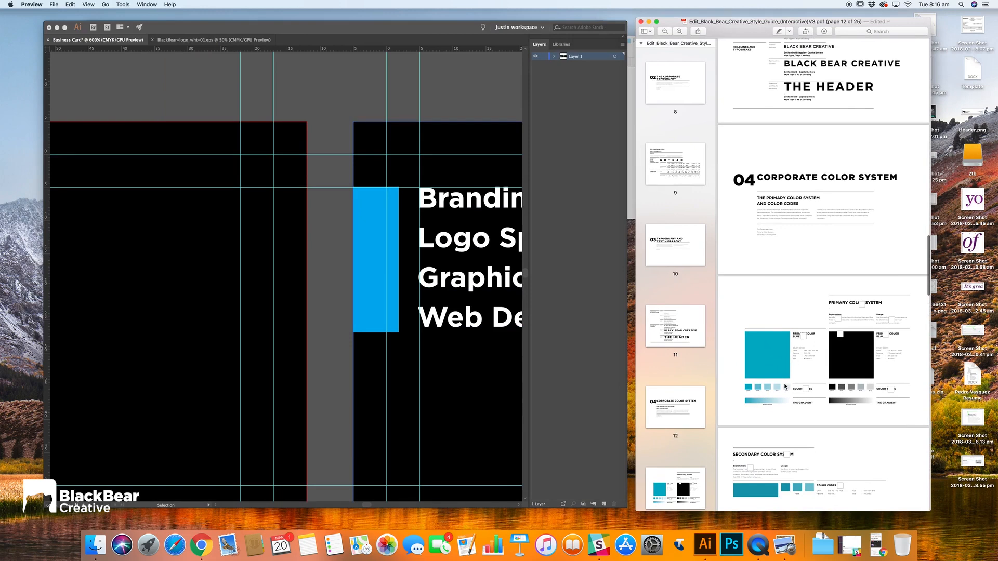
click(681, 32)
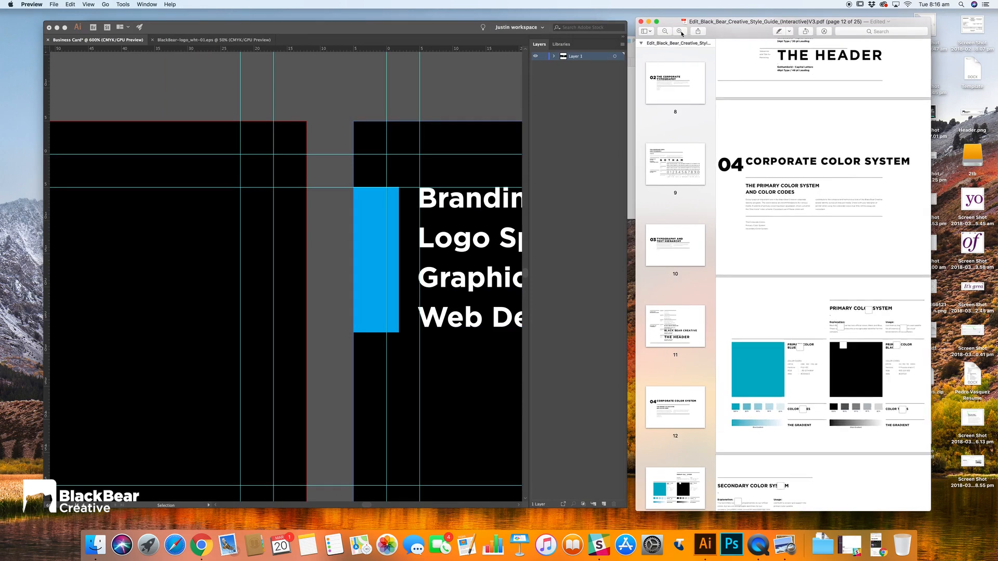
click(681, 32)
scroll(814, 200, down, 5)
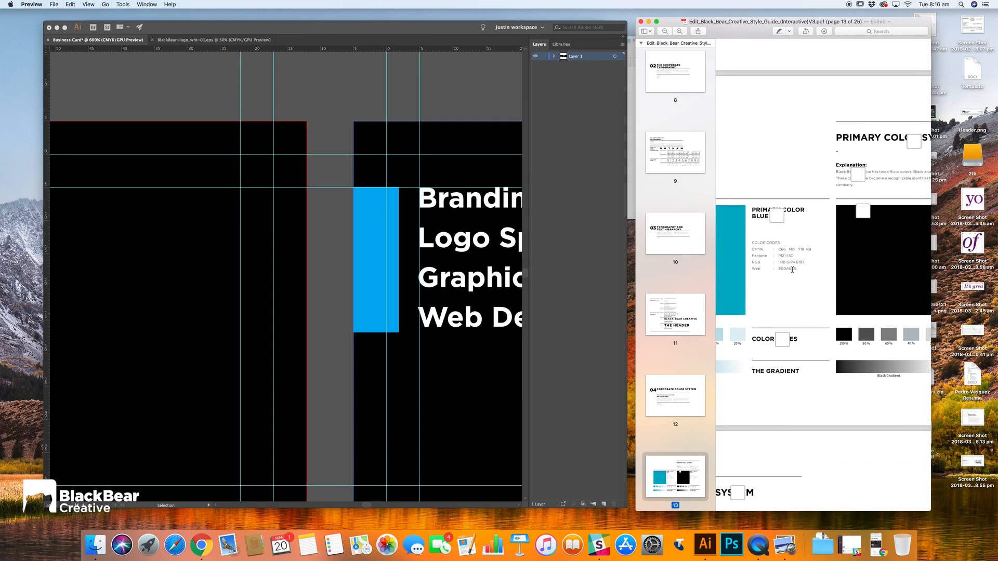
Set the fill of the bar beside the services text to the brand blue: C 66, M 0, Y 19, K 9
click(387, 228)
drag(773, 66, 787, 35)
click(366, 230)
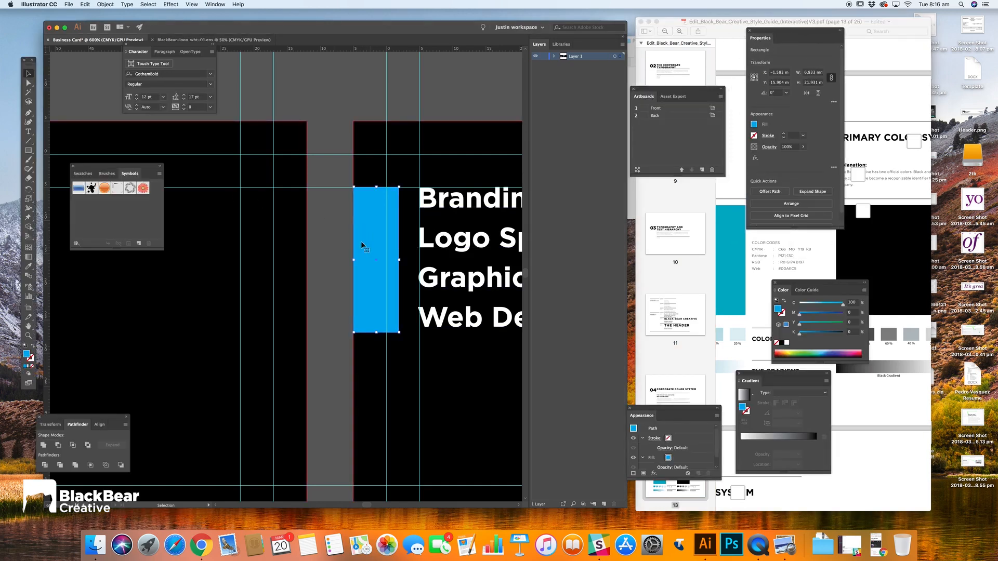
double_click(27, 355)
click(274, 187)
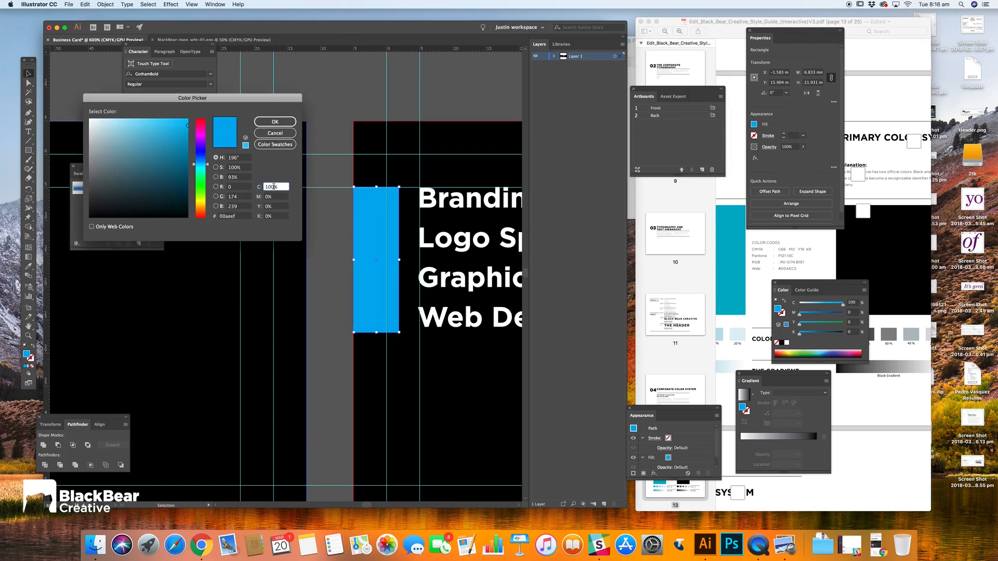
drag(274, 188, 263, 190)
text(66)
click(268, 197)
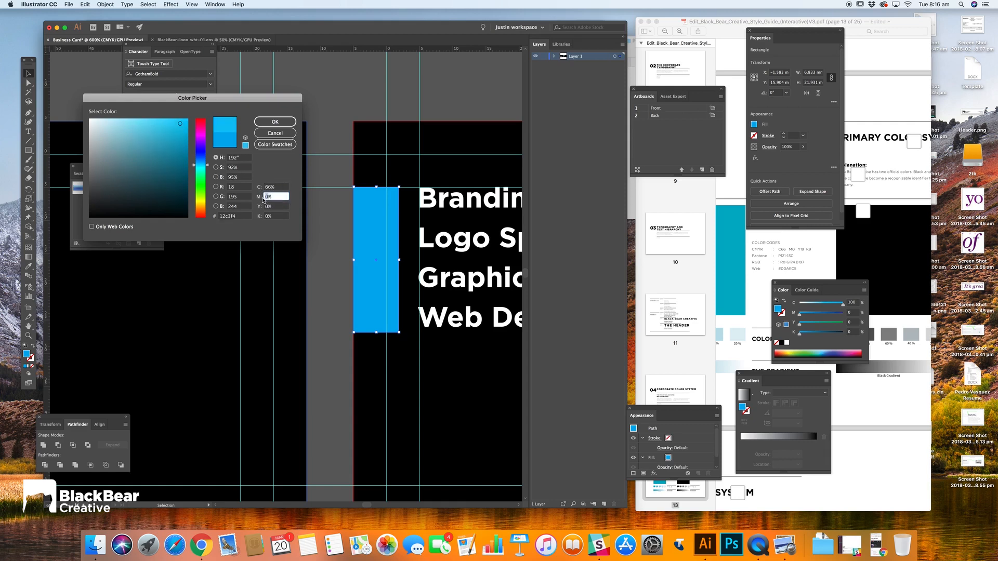
click(266, 206)
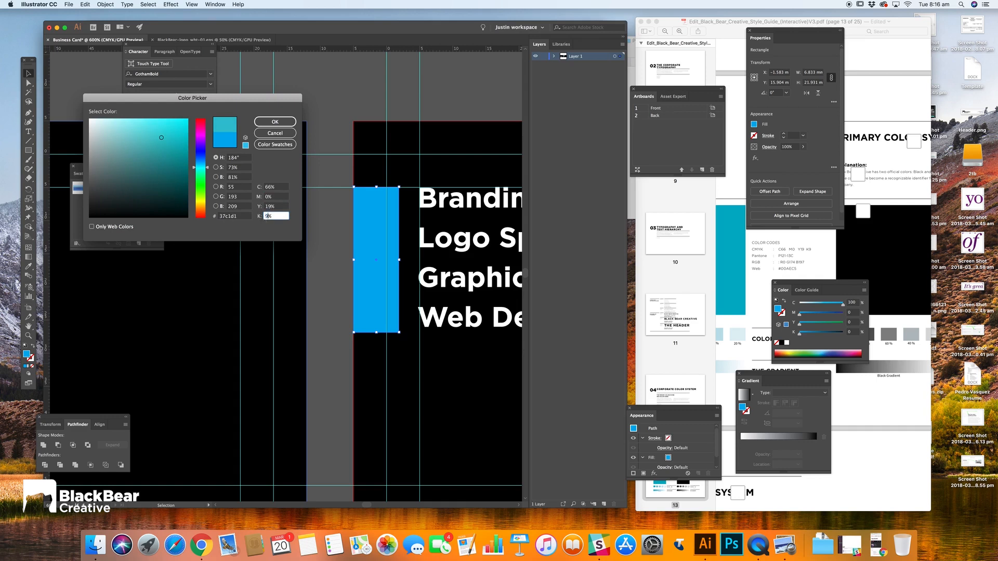
key(Return)
click(337, 241)
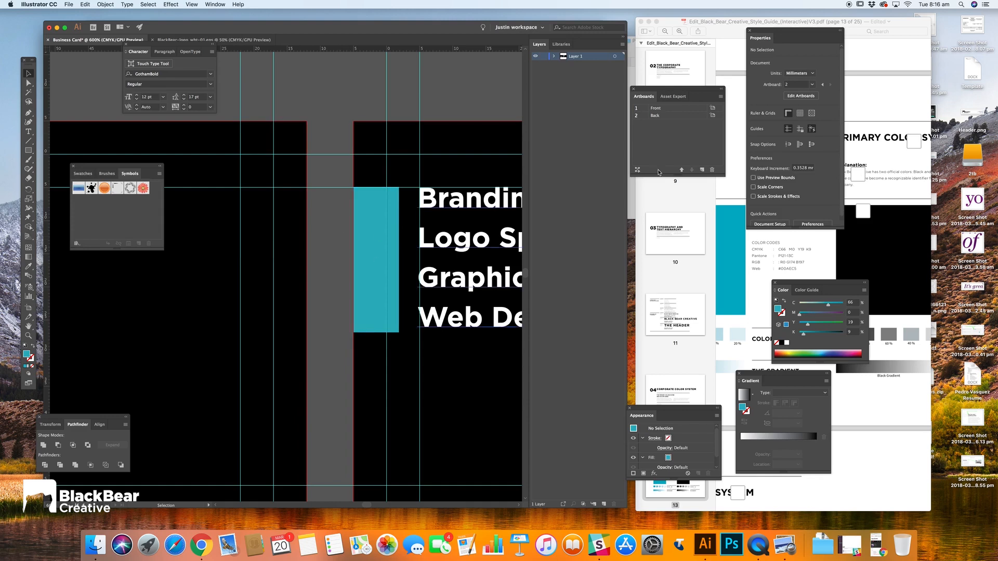
Close the style guide PDF and maximize the Illustrator document window
click(649, 22)
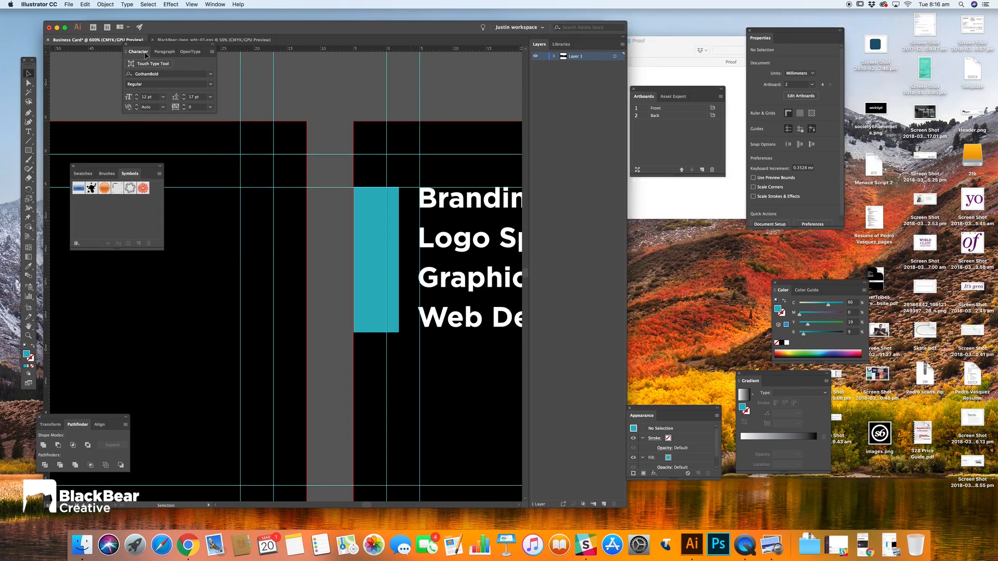
click(66, 28)
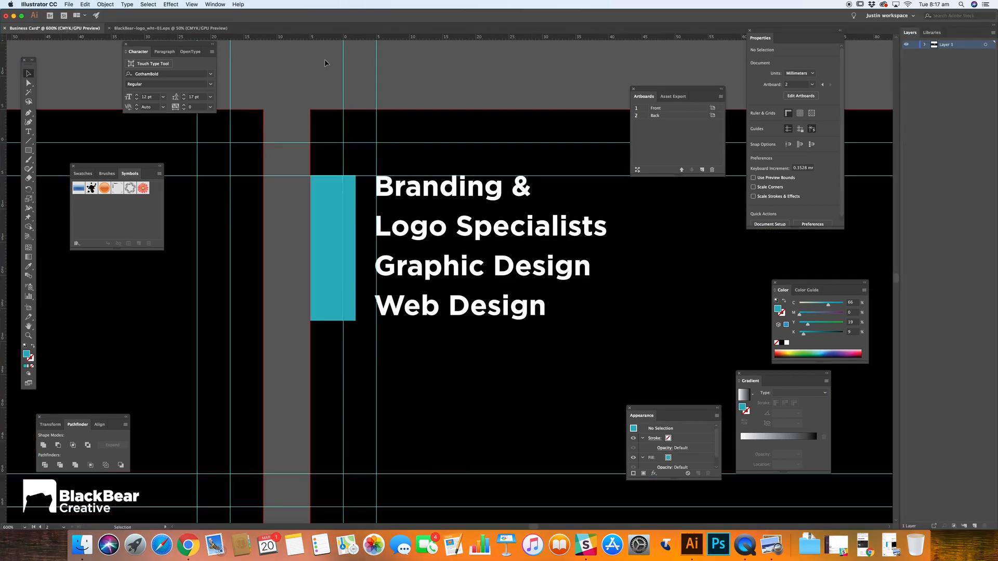
key(z)
alt+click(479, 159)
alt+click(494, 259)
drag(505, 260, 641, 210)
key(v)
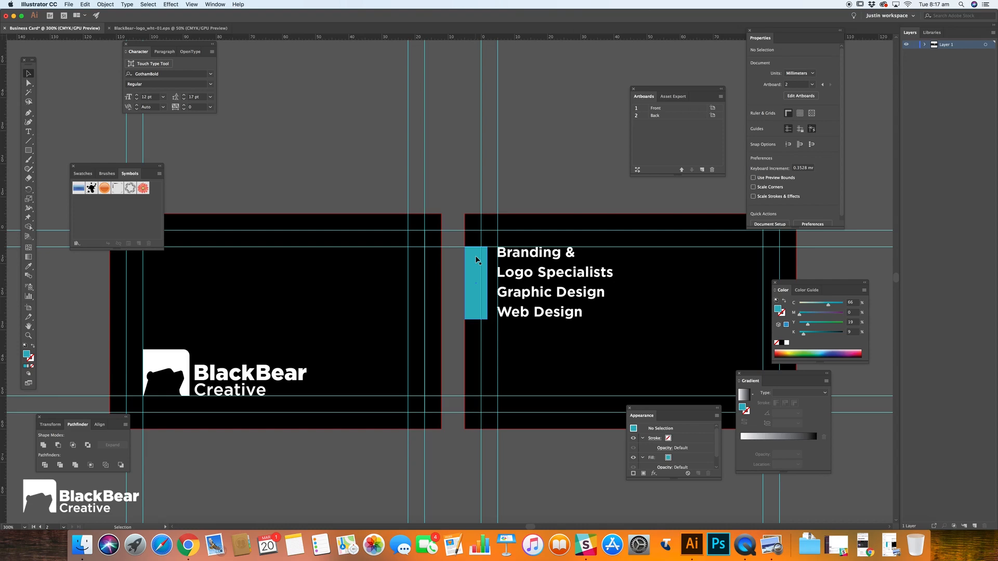
scroll(543, 181, right, 5)
scroll(543, 181, down, 2)
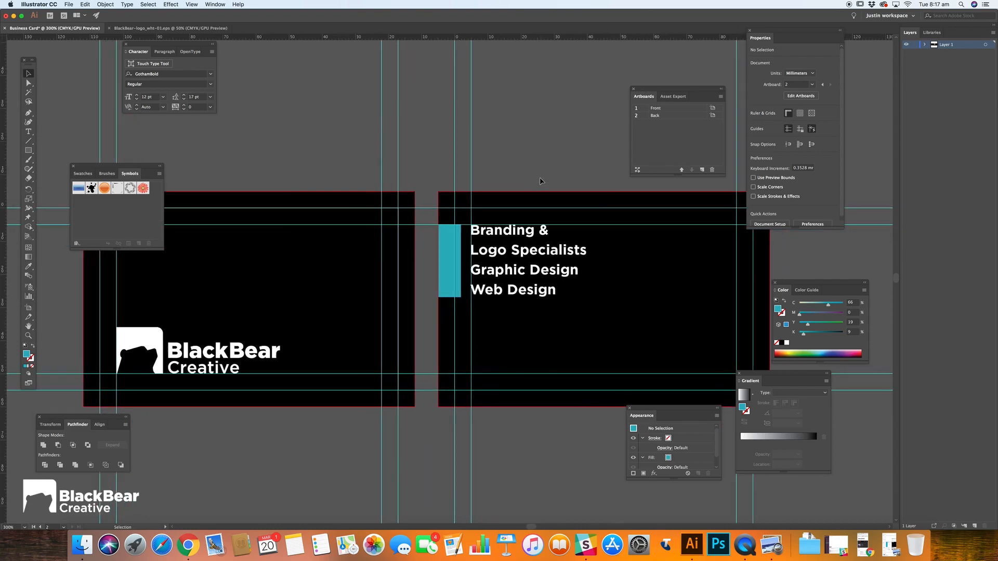
Raise the blue bar's lower edge to the Web Design baseline and widen it slightly toward the services text
click(452, 281)
click(453, 281)
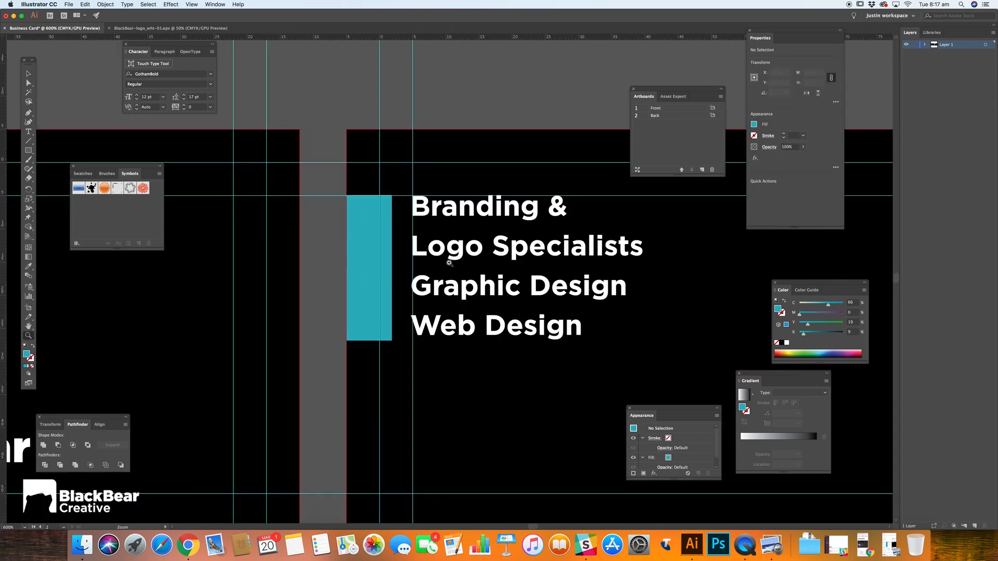
click(383, 322)
drag(369, 340, 372, 336)
drag(392, 266, 396, 266)
click(336, 120)
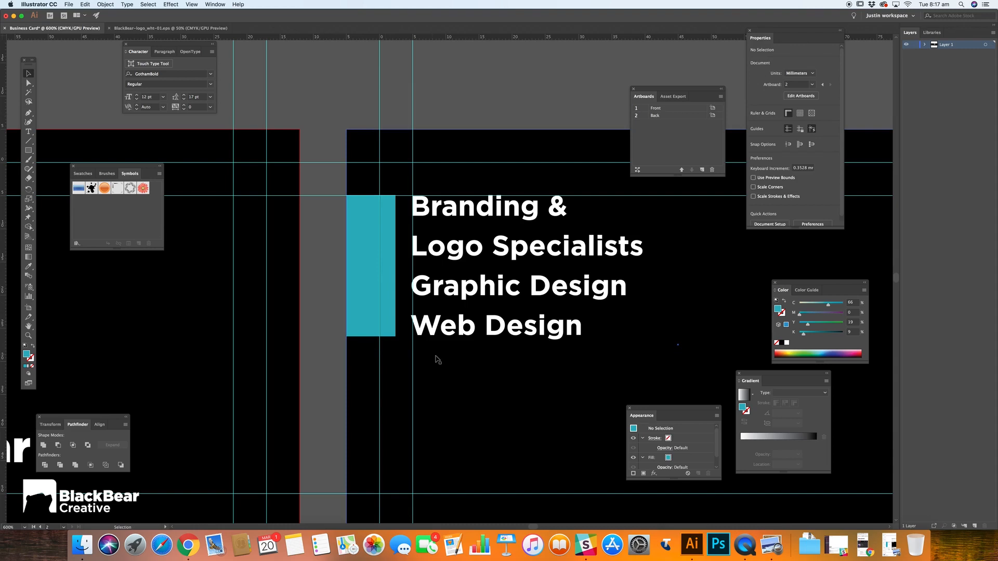
Set the font size of the services text on the back artboard to 10 pt
key(z)
alt+click(468, 338)
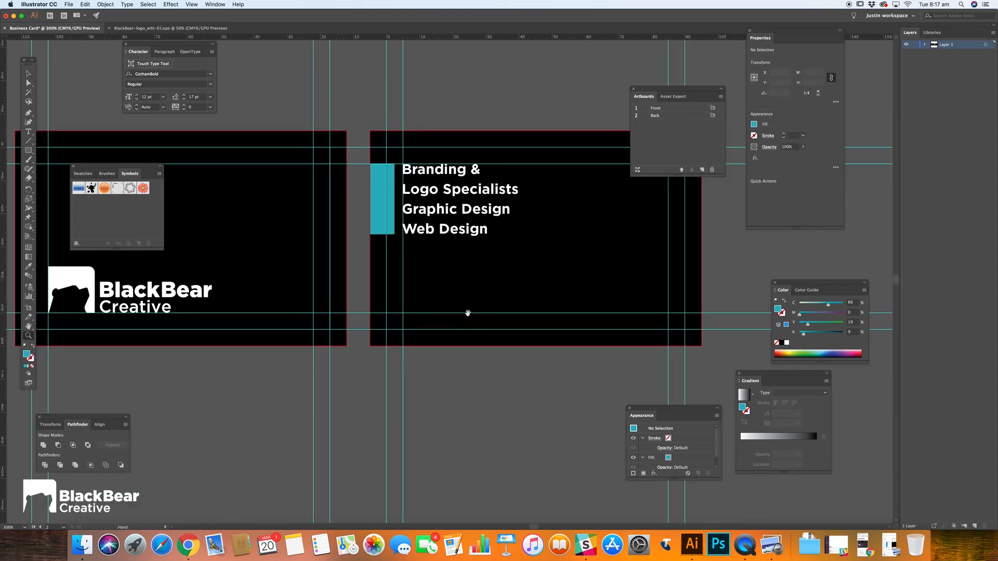
alt+click(436, 323)
drag(457, 301, 419, 315)
key(v)
click(403, 235)
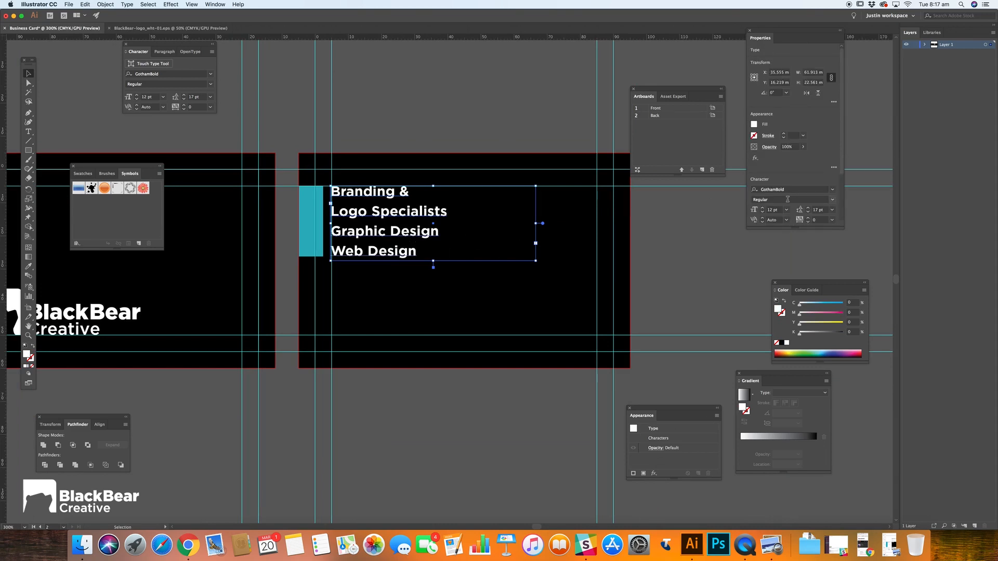
click(762, 212)
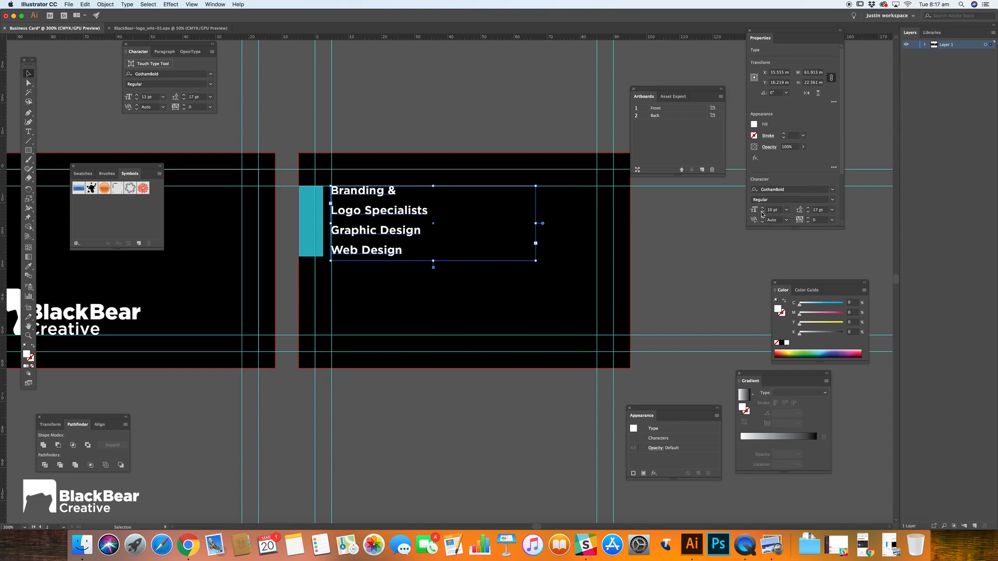
click(720, 272)
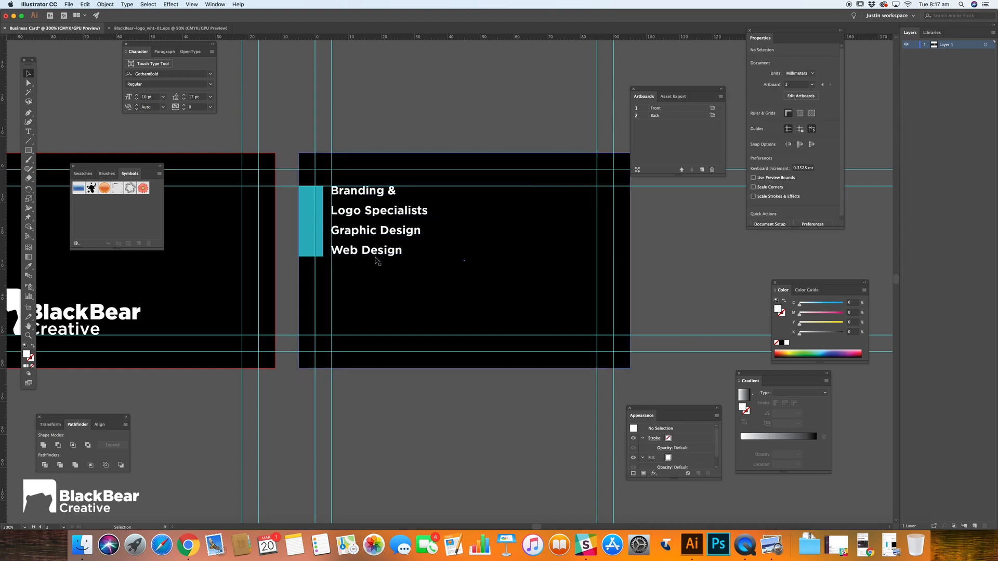
Shorten the blue bar slightly so its lower edge matches the bottom of the resized services text
click(311, 244)
drag(311, 255, 312, 256)
click(680, 266)
click(385, 221)
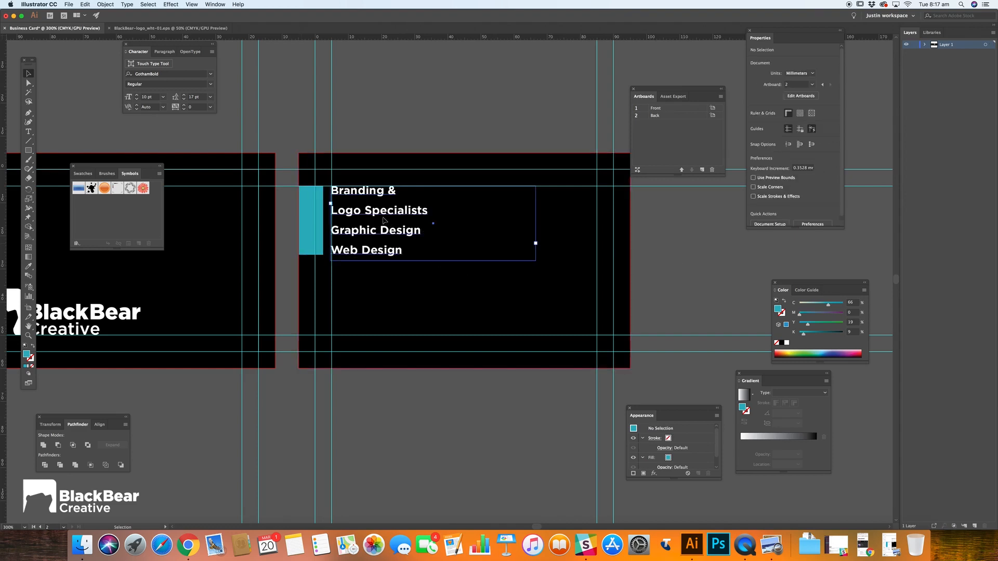
click(684, 249)
Switch to Chrome and copy the name, mobile, e-mail and website lines from the Business Card Details document
drag(648, 238, 608, 215)
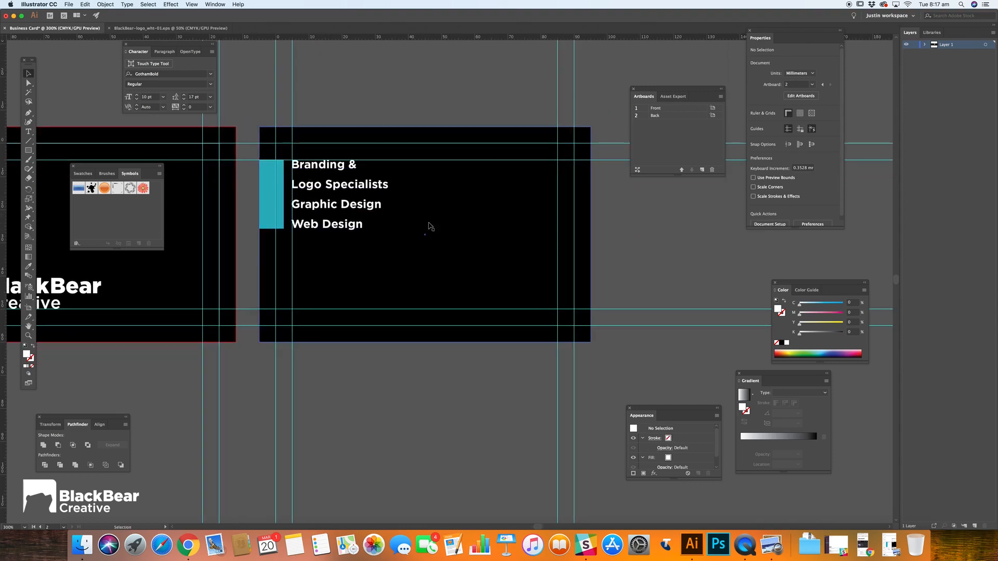
click(187, 545)
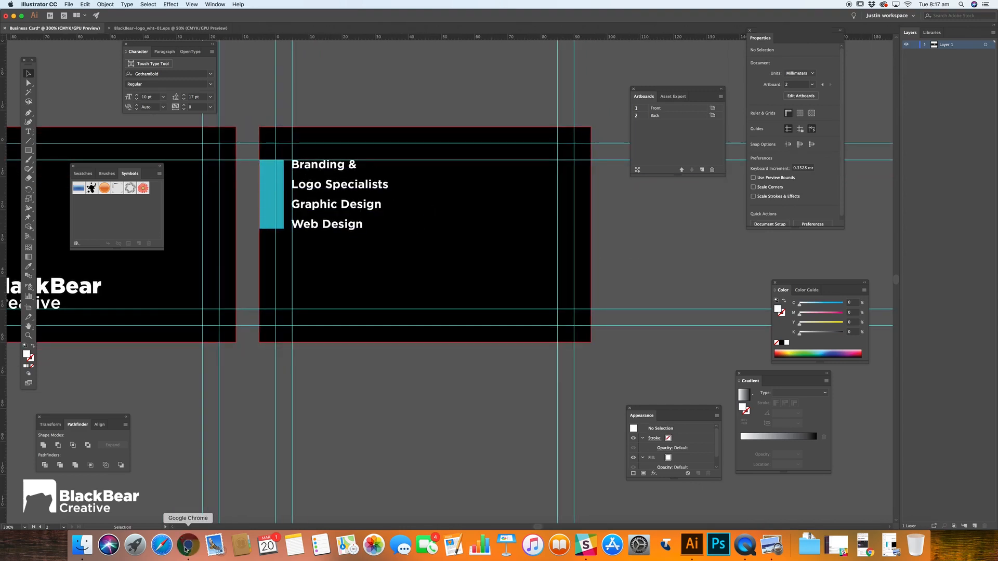
click(354, 289)
click(180, 191)
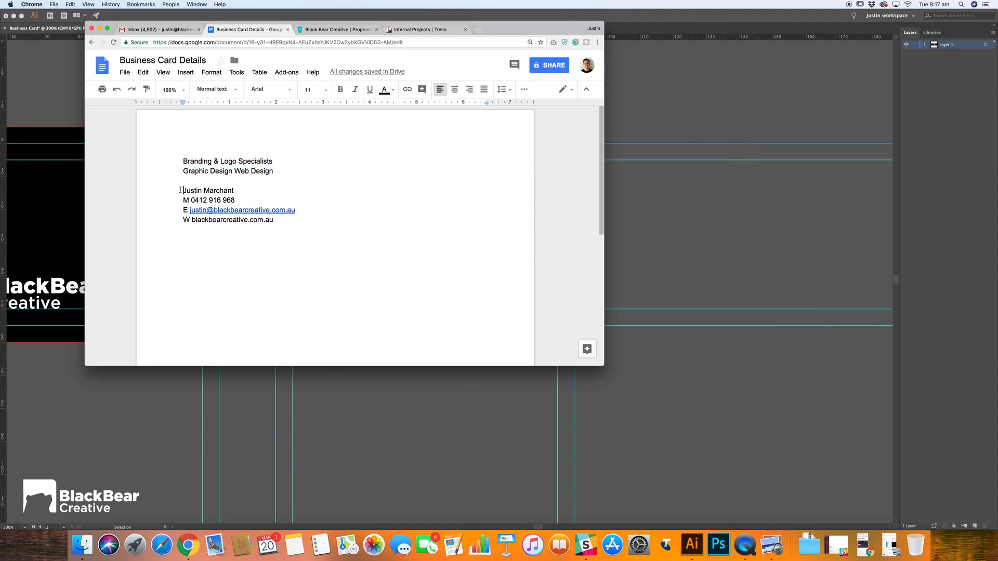
drag(182, 190, 290, 227)
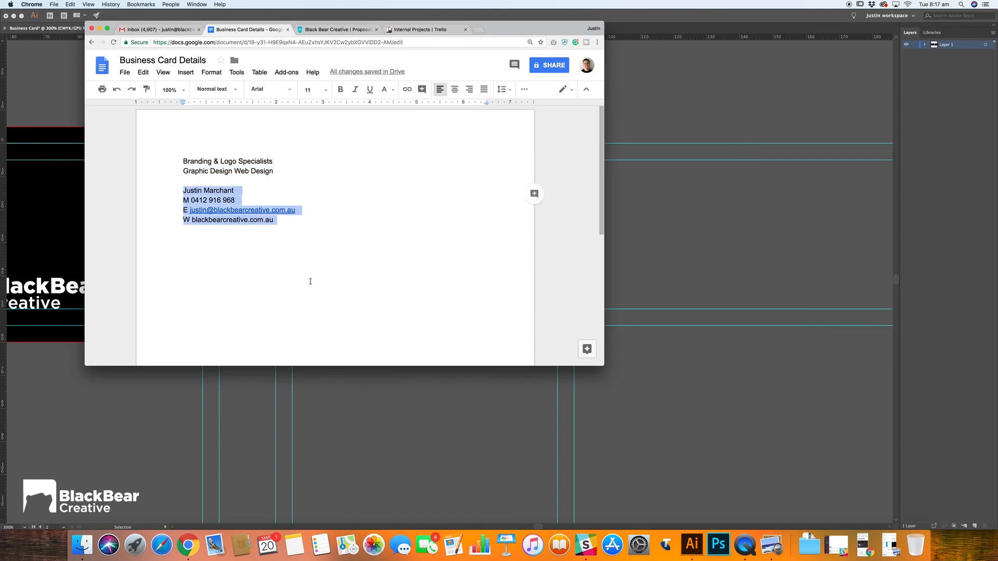
Return to Illustrator and place a copy of the services text frame below it, holding the copied contact details and widened to about 70 mm
key(super+Tab)
click(340, 209)
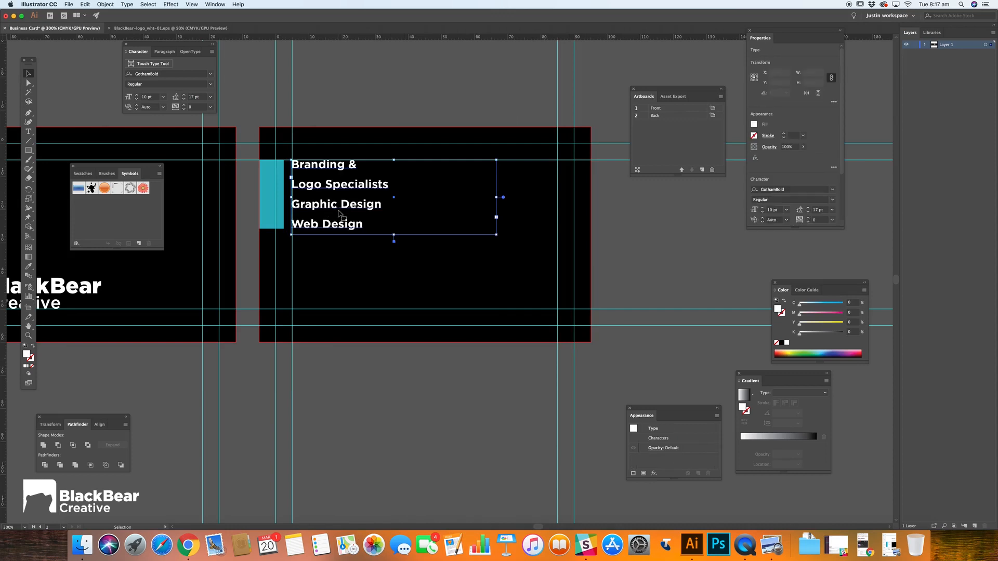
drag(339, 208, 397, 288)
double_click(396, 287)
key(super+a)
key(super+v)
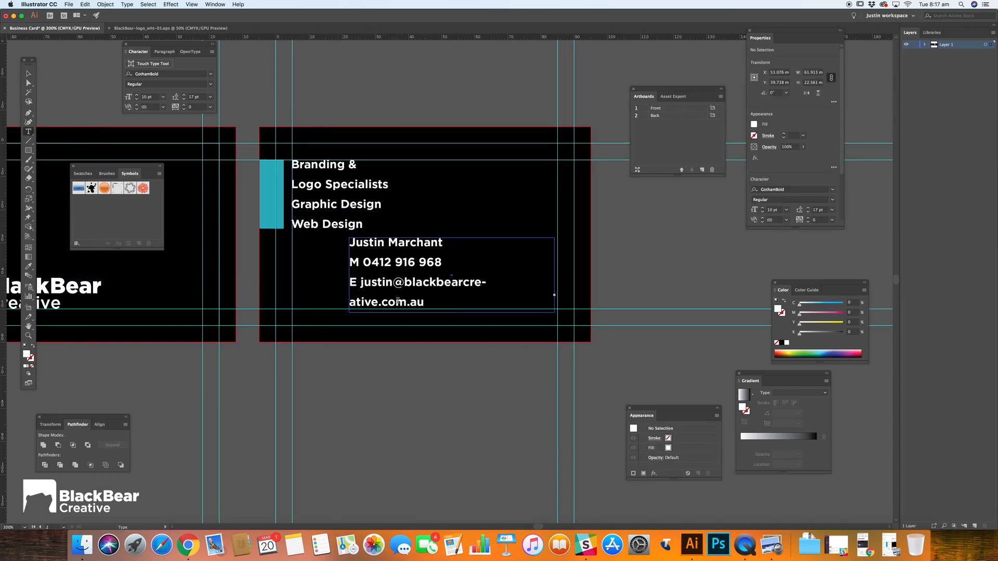
click(29, 73)
drag(553, 275, 582, 275)
Set all the contact details text on the back card in Helvetica Regular
double_click(464, 285)
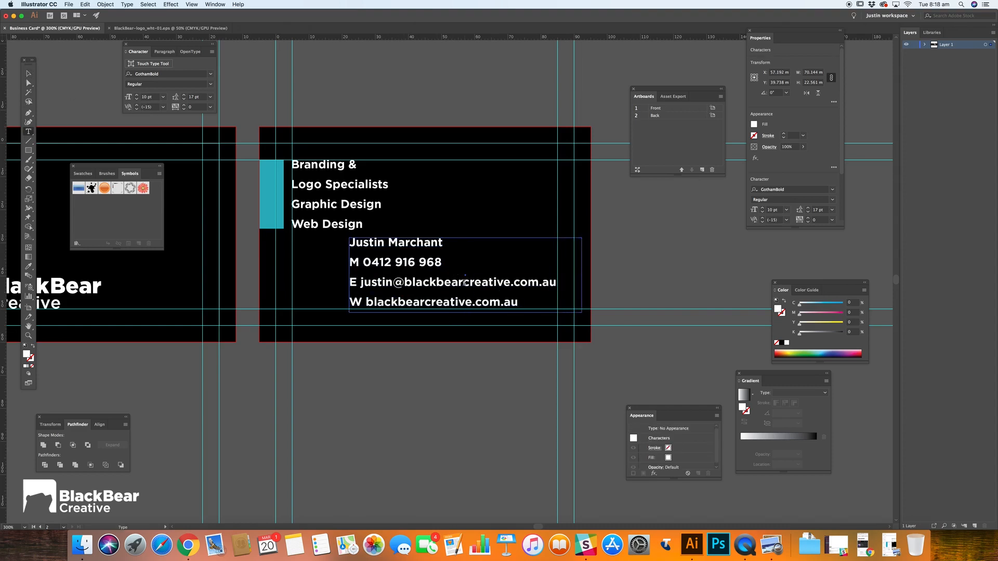
key(super+a)
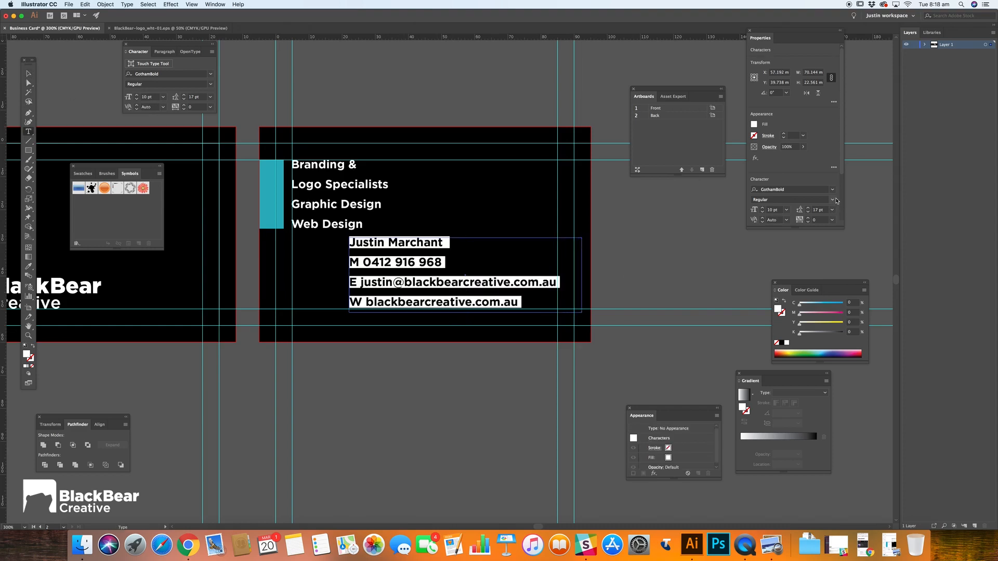
click(832, 199)
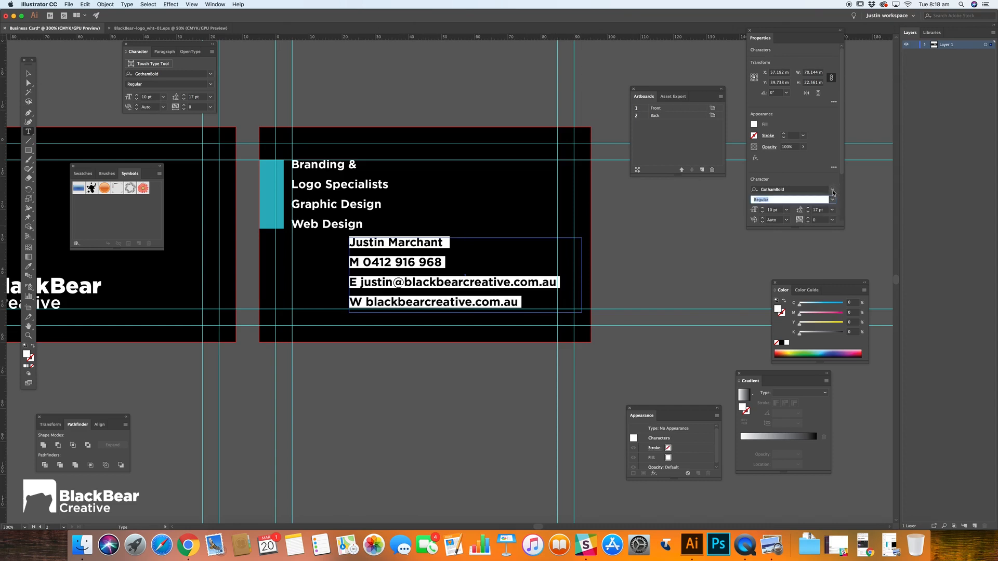
click(833, 190)
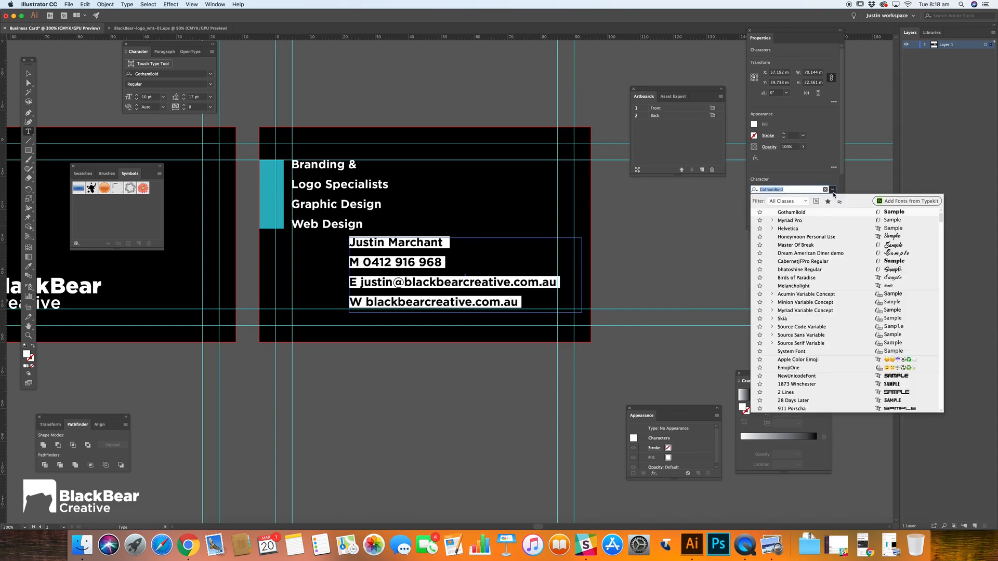
click(787, 229)
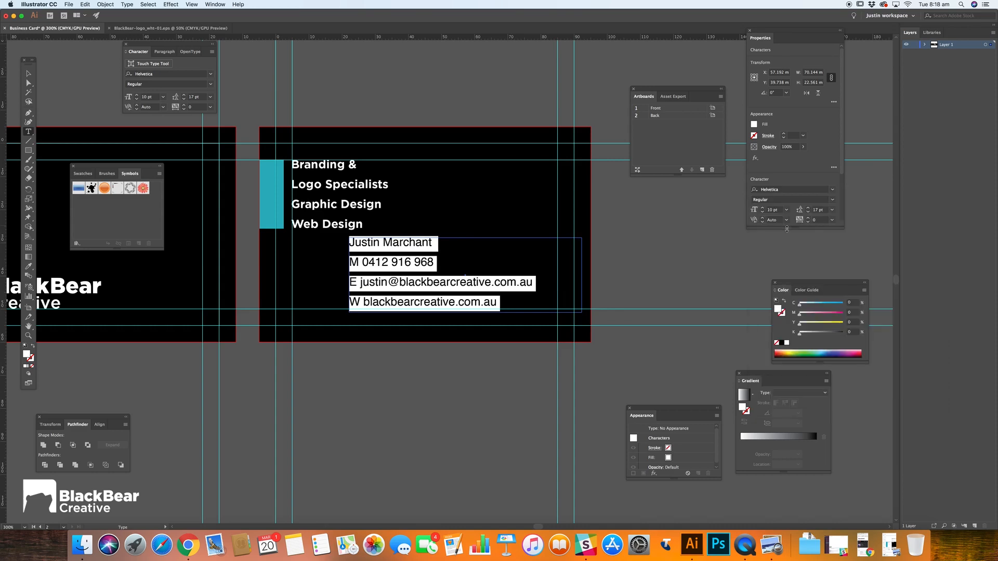
click(833, 201)
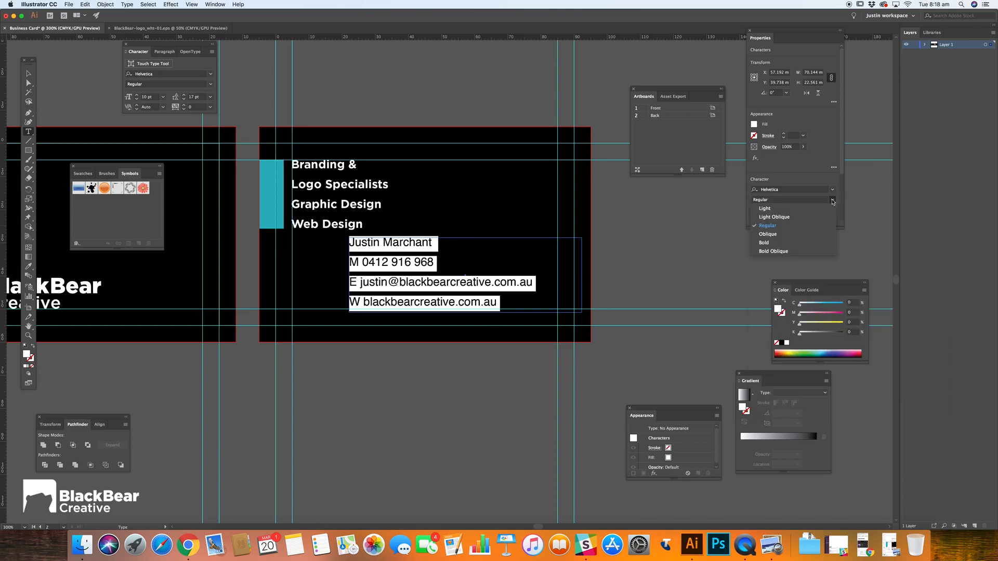
click(793, 209)
click(831, 200)
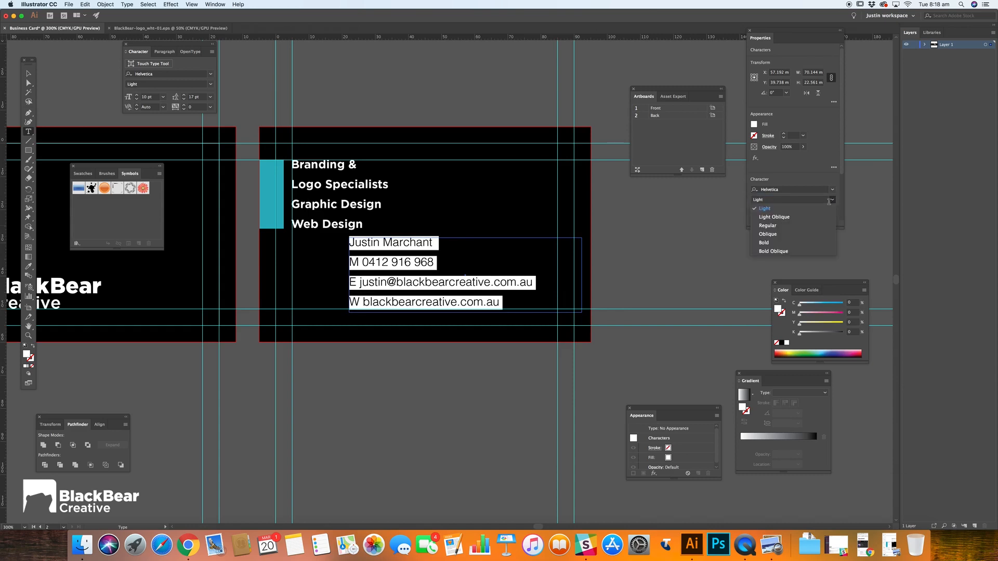
click(801, 225)
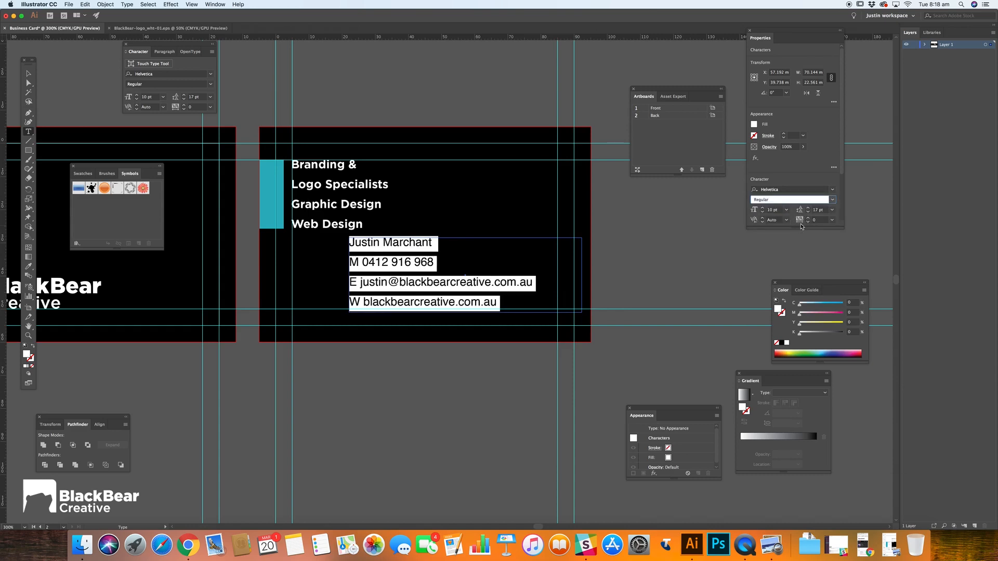
Set the contact details text to a 7 pt font size with 12 pt leading
click(762, 212)
click(762, 212)
click(762, 212)
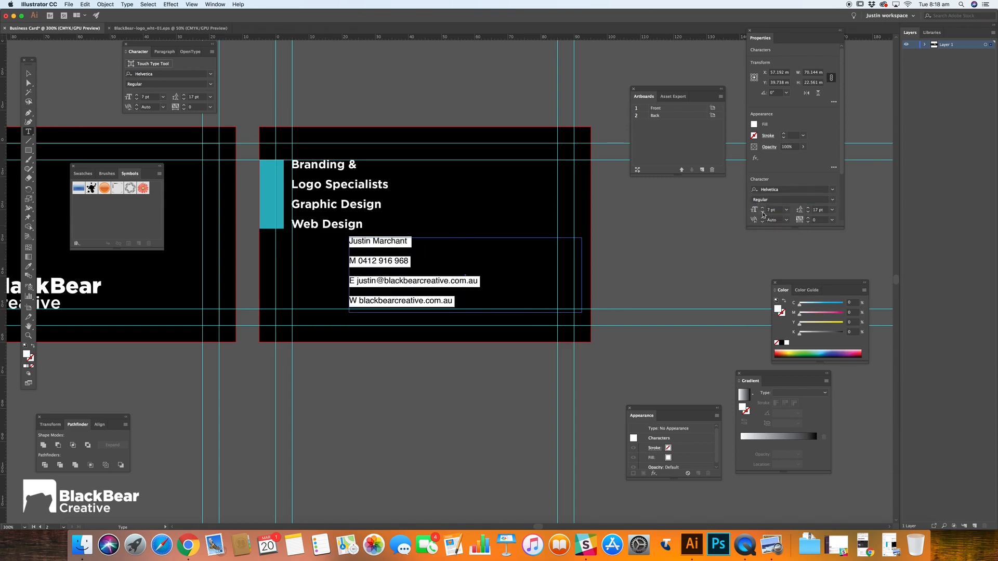
click(808, 212)
click(808, 213)
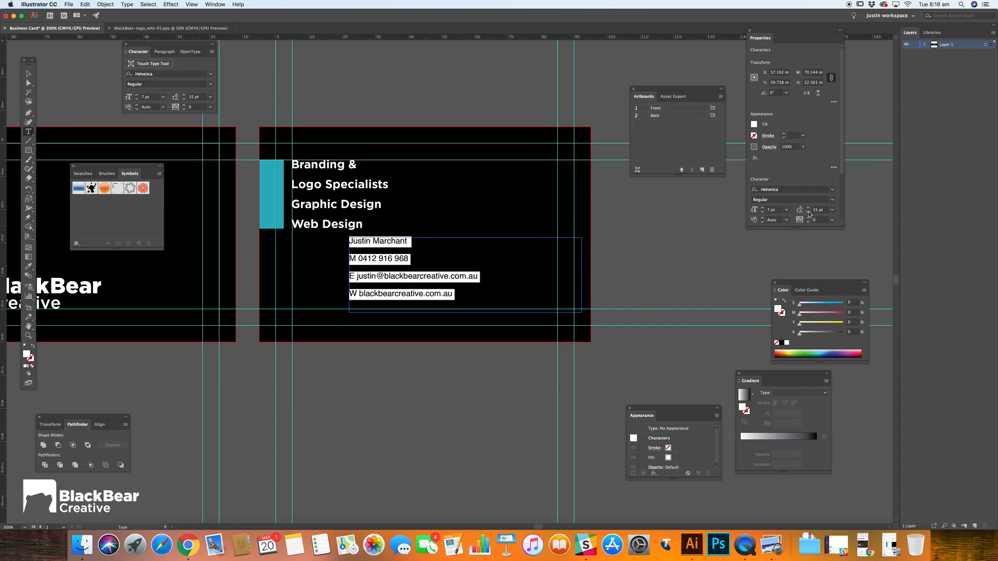
click(808, 213)
click(808, 213)
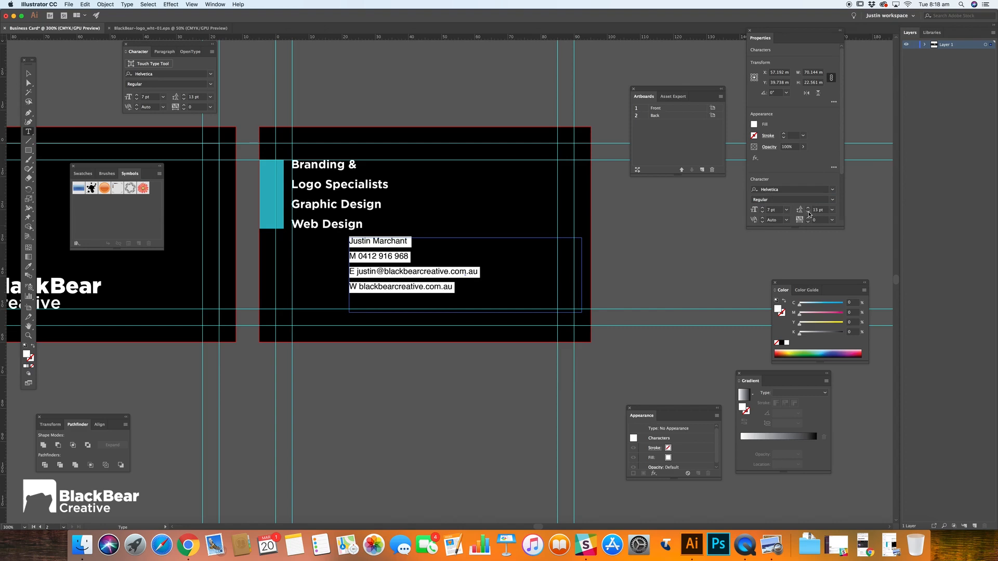
click(808, 213)
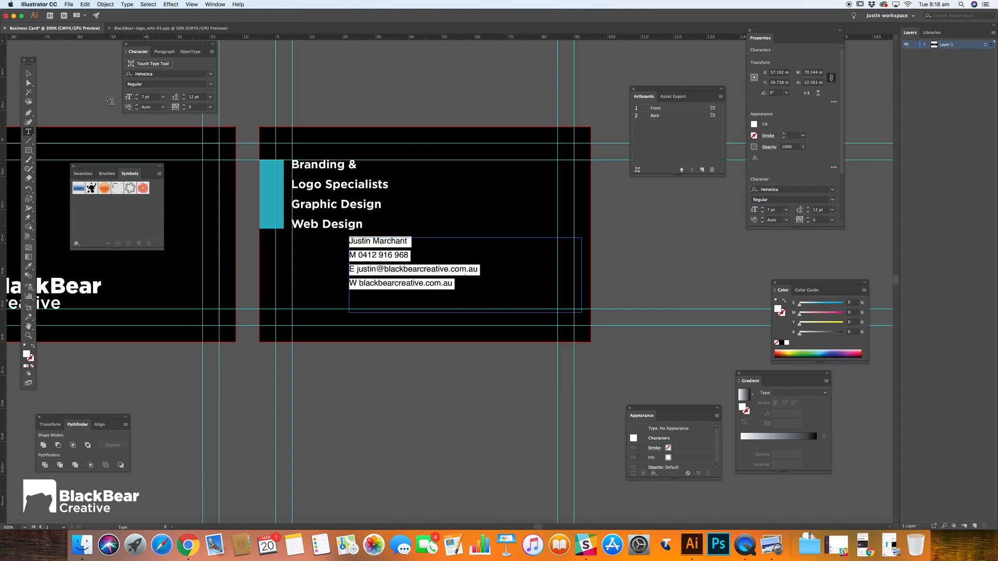
Move the contact details frame to the lower-right area of the back card and resize it to about 52 x 17 mm
click(29, 73)
drag(581, 312, 509, 291)
drag(403, 267, 479, 286)
click(650, 267)
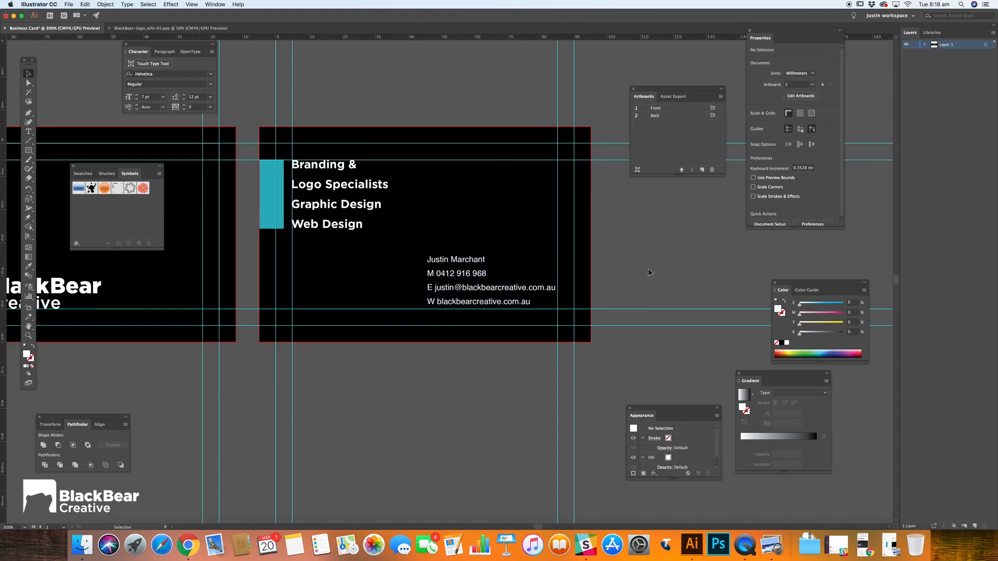
click(460, 268)
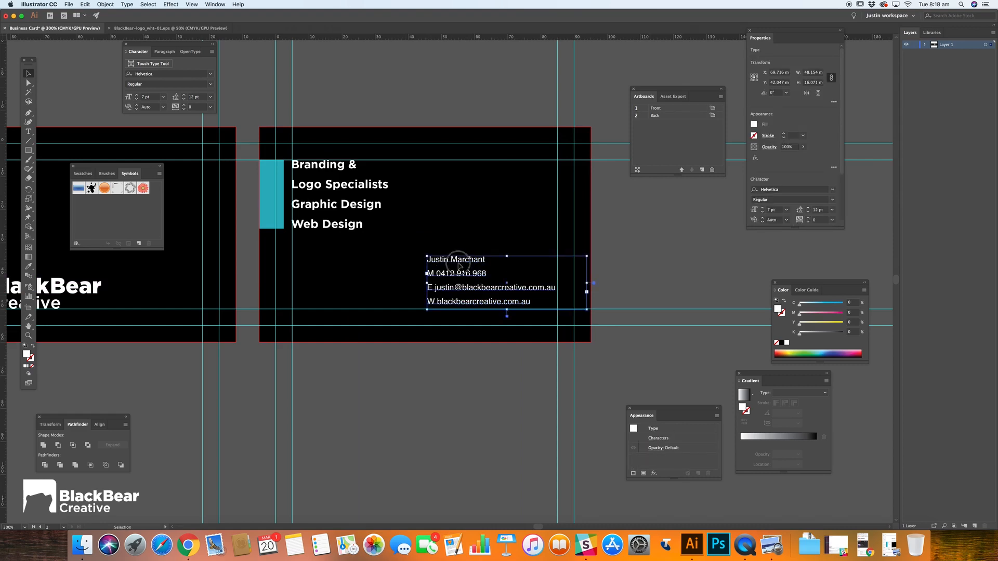
drag(429, 254, 416, 249)
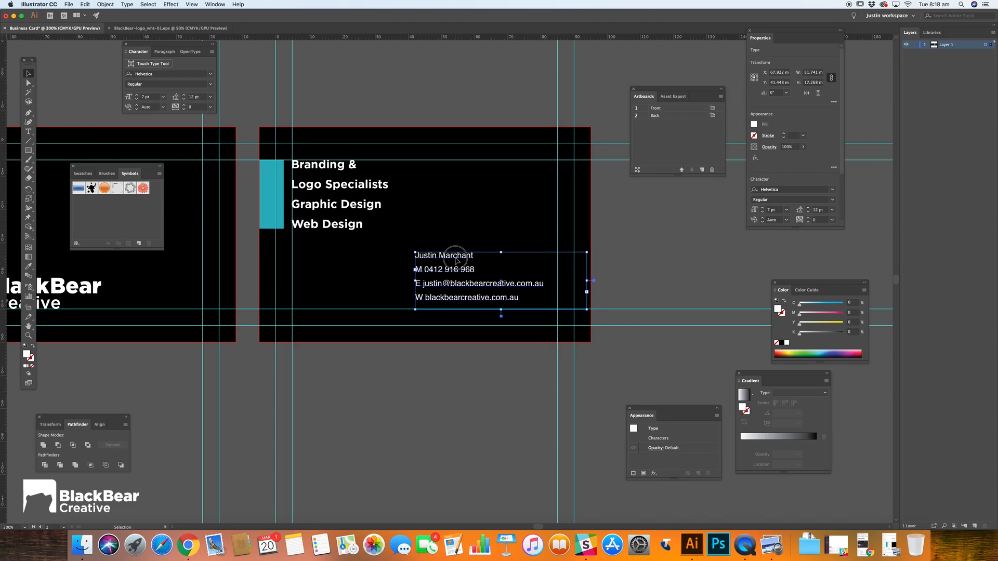
double_click(453, 258)
drag(477, 258, 408, 258)
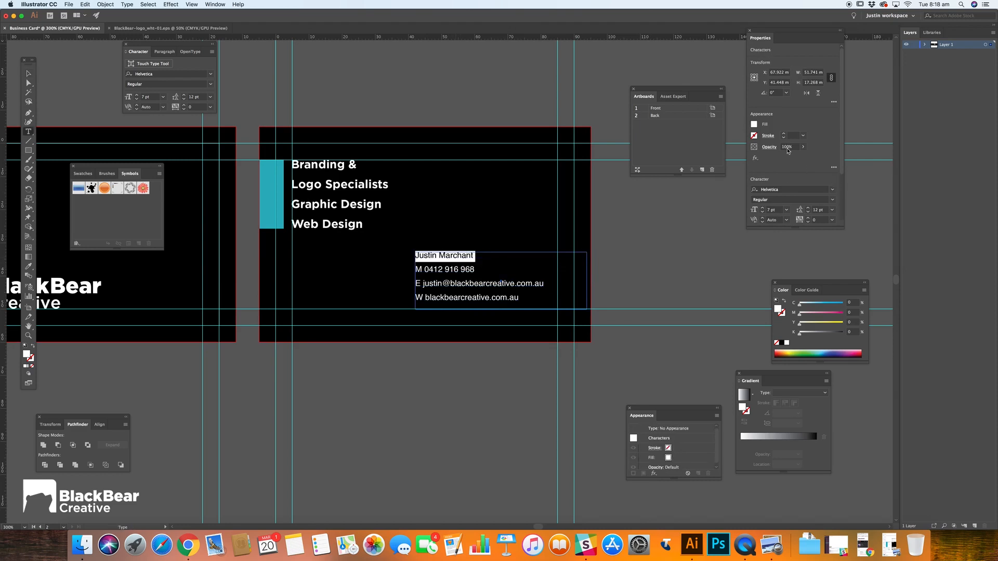
click(833, 202)
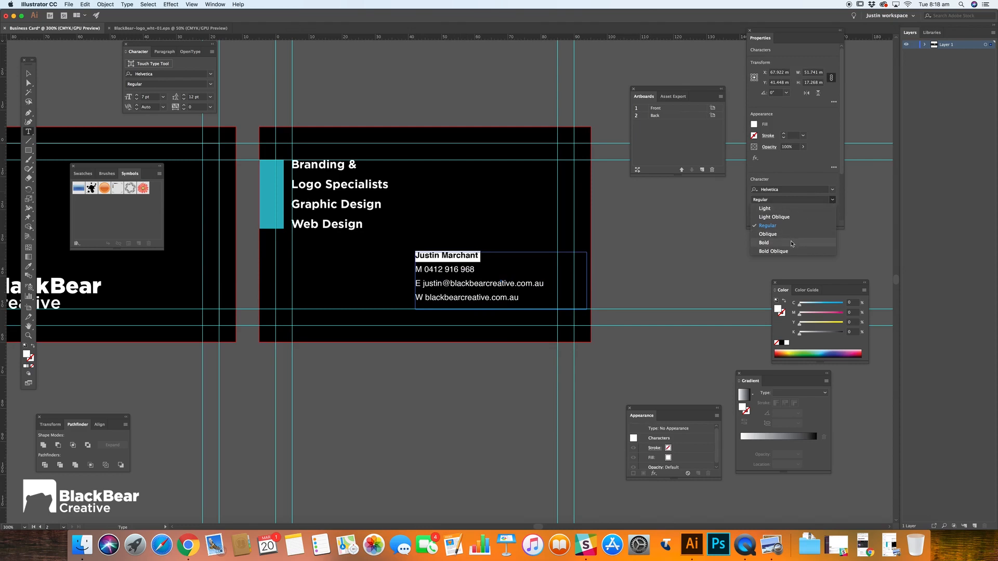
click(811, 199)
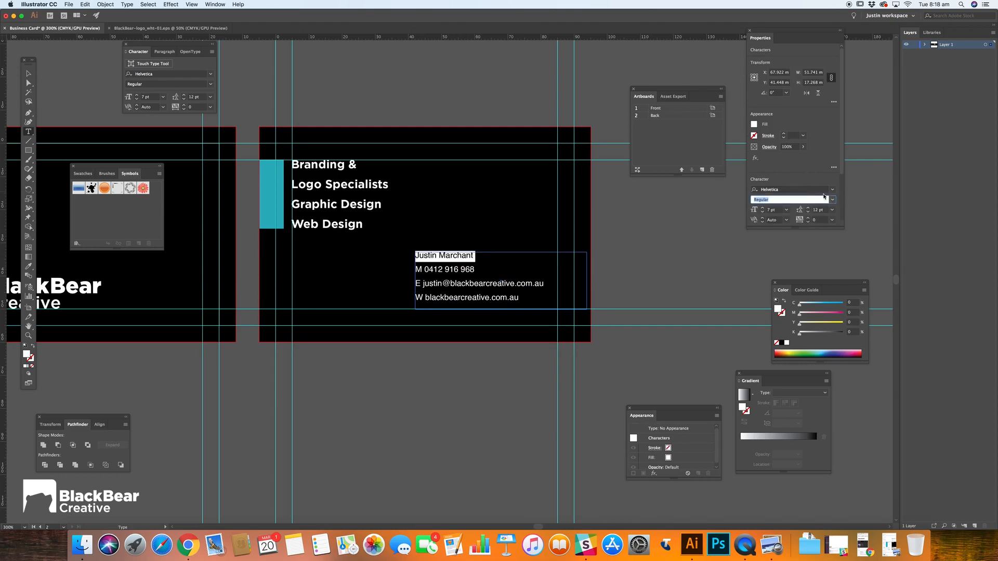
click(832, 189)
click(460, 263)
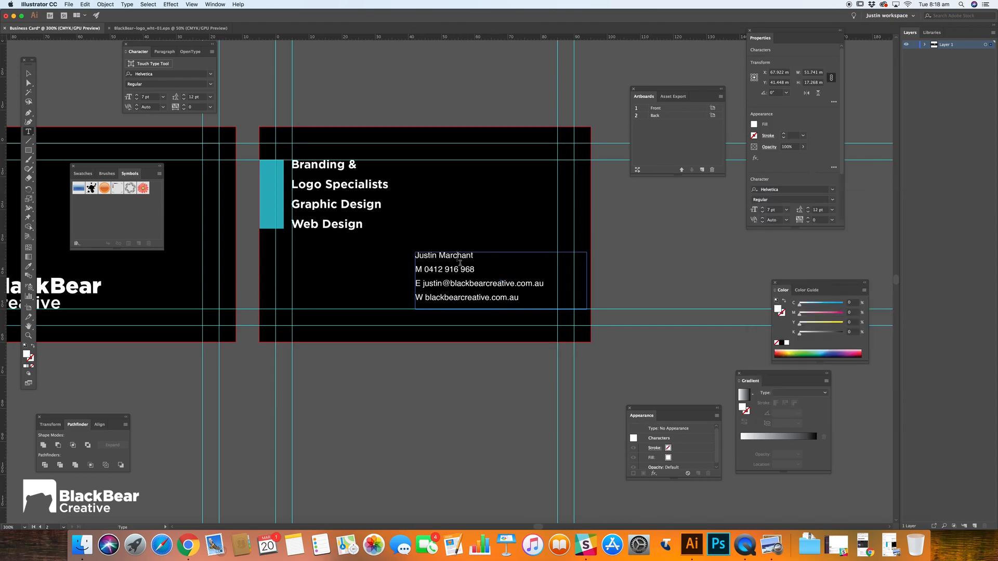
drag(529, 299, 413, 254)
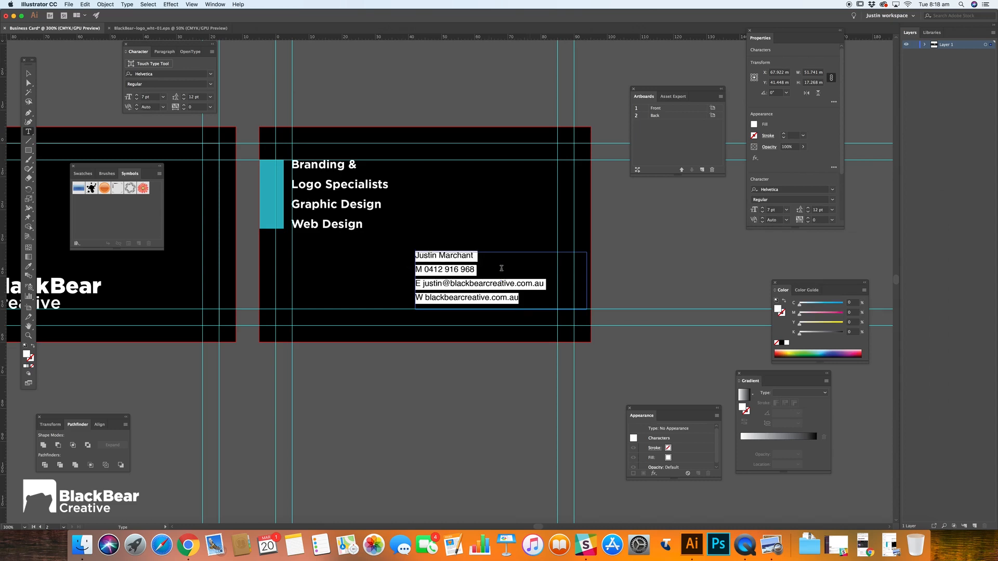
click(519, 297)
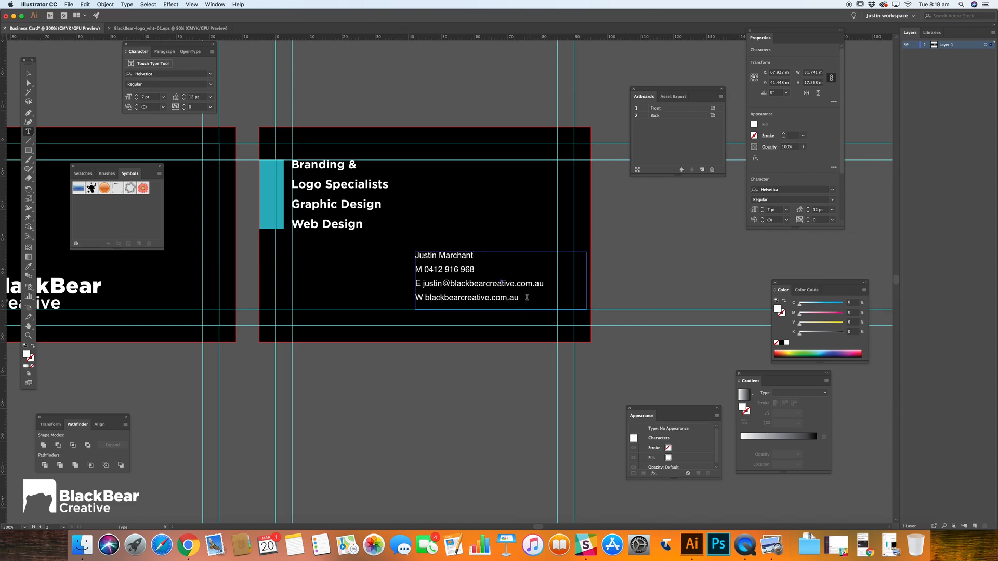
key(super+a)
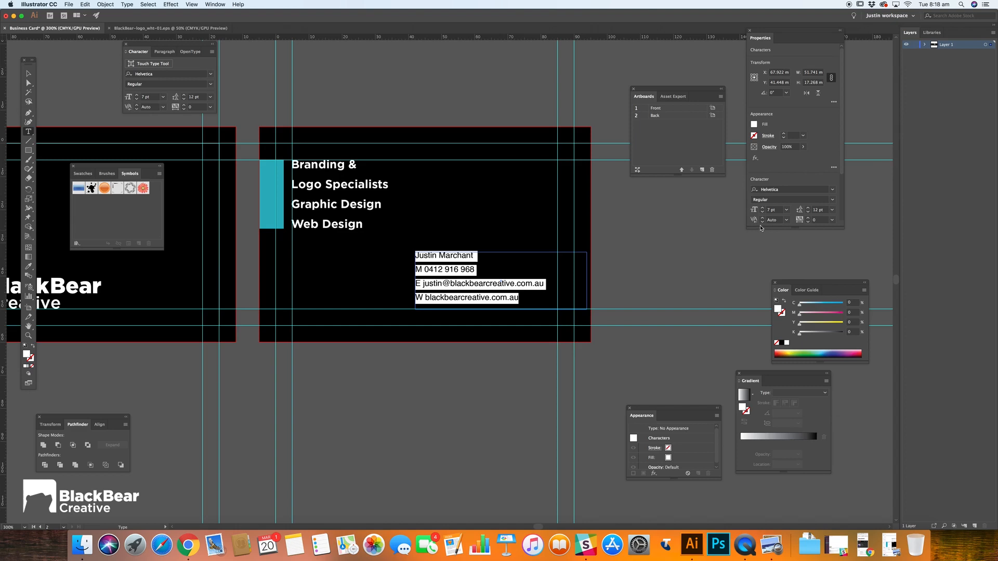
Set the name line of the contact details in GothamBold at 8 pt
drag(485, 256, 393, 255)
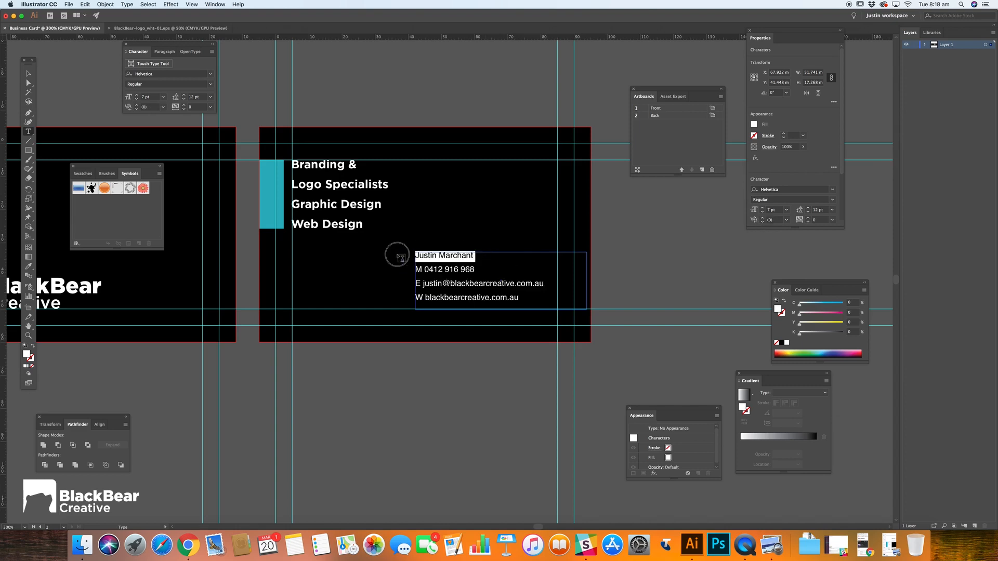
click(833, 191)
click(804, 221)
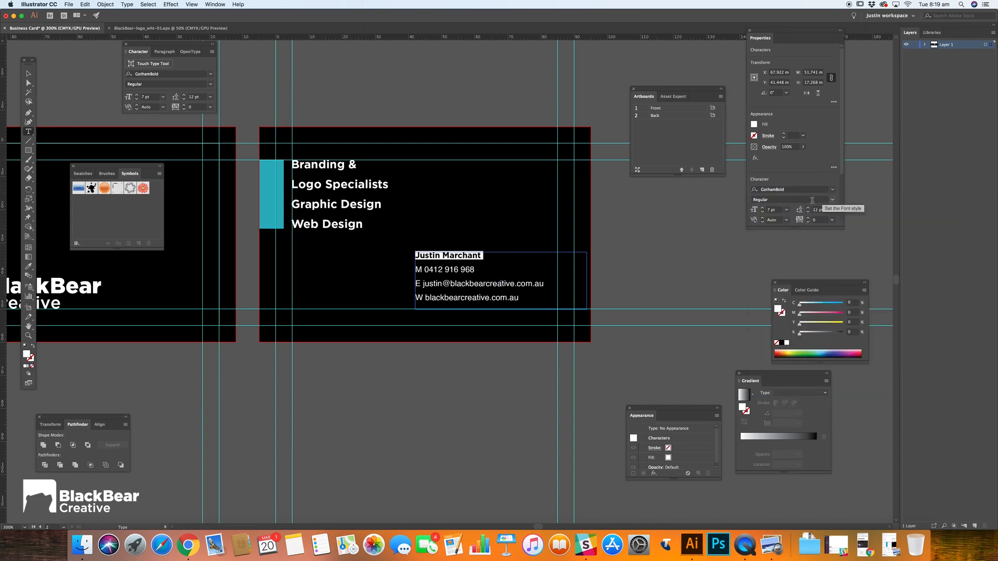
click(762, 208)
click(478, 270)
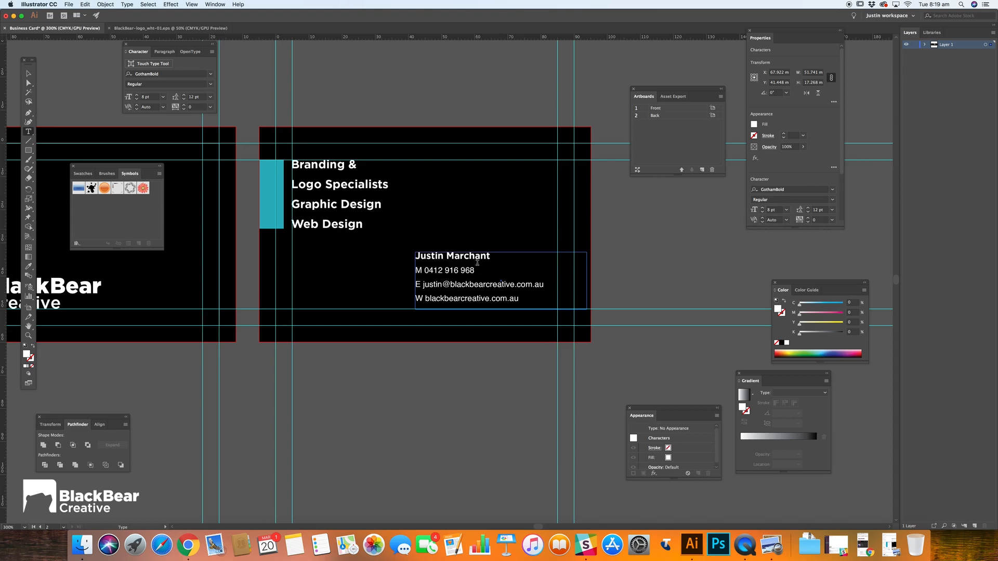
Make the M, E and W labels at the start of the contact lines Helvetica Bold
drag(424, 270, 408, 270)
click(833, 200)
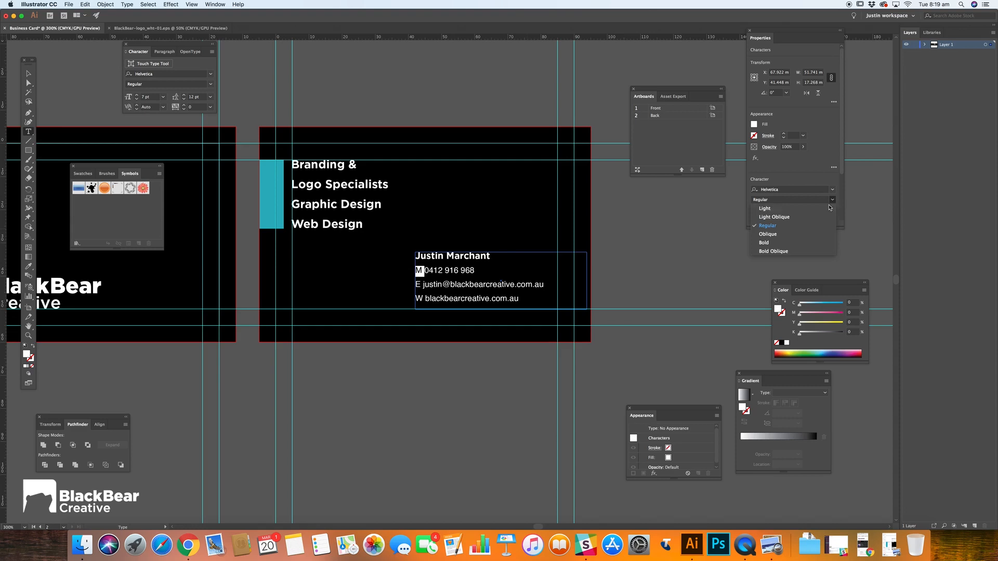
click(783, 244)
drag(423, 285, 410, 285)
click(828, 201)
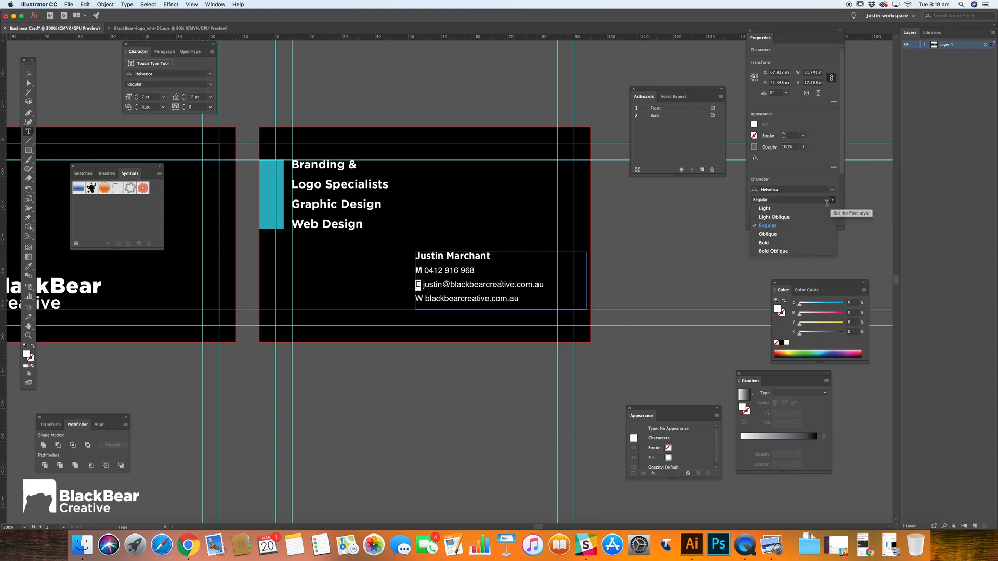
click(768, 243)
click(423, 298)
drag(423, 298, 411, 299)
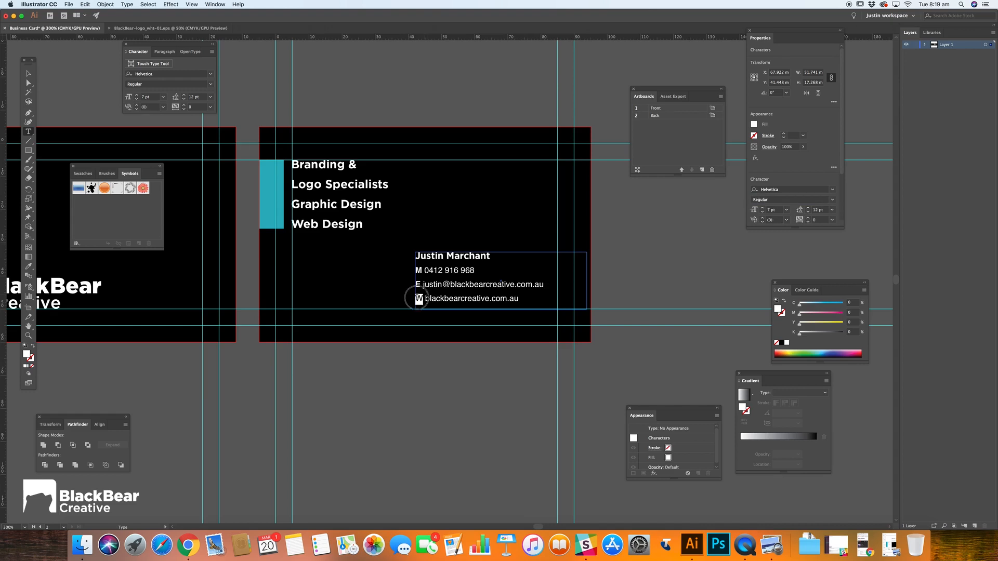
click(831, 200)
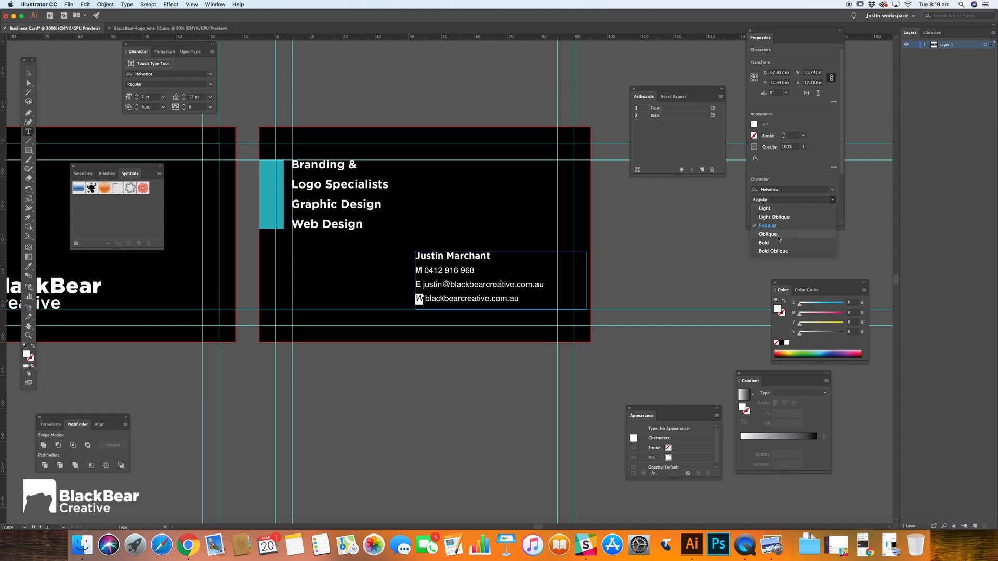
click(774, 243)
Colour the M label of the mobile line with the blue sampled from the bar beside the services text
click(422, 268)
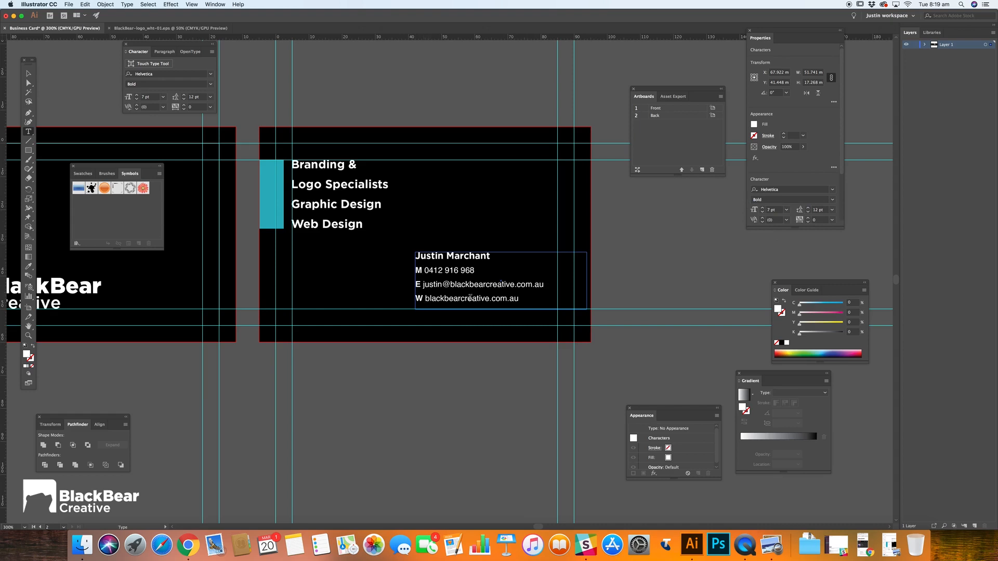
drag(422, 268, 412, 270)
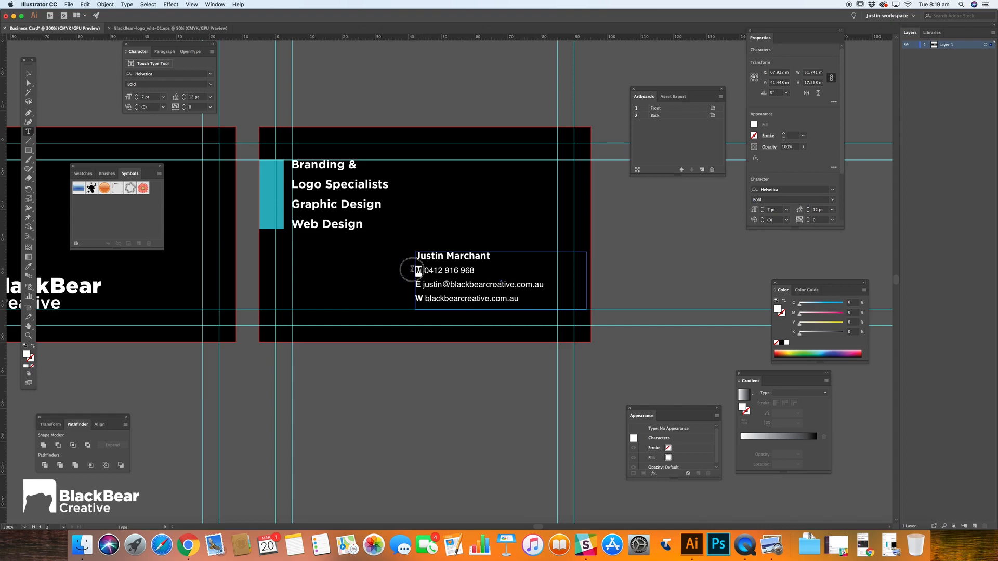
click(755, 125)
click(28, 266)
click(271, 176)
key(v)
Colour the E and W labels of the e-mail and website lines with the blue sampled from the bar
double_click(448, 285)
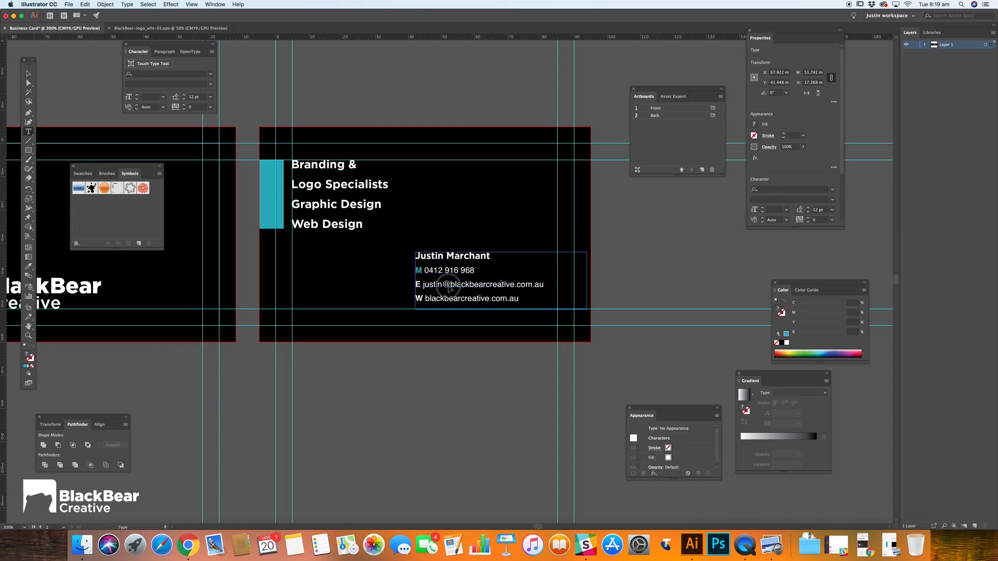
drag(420, 284, 415, 283)
click(28, 266)
click(268, 183)
click(29, 73)
double_click(430, 300)
drag(423, 299, 412, 300)
click(29, 266)
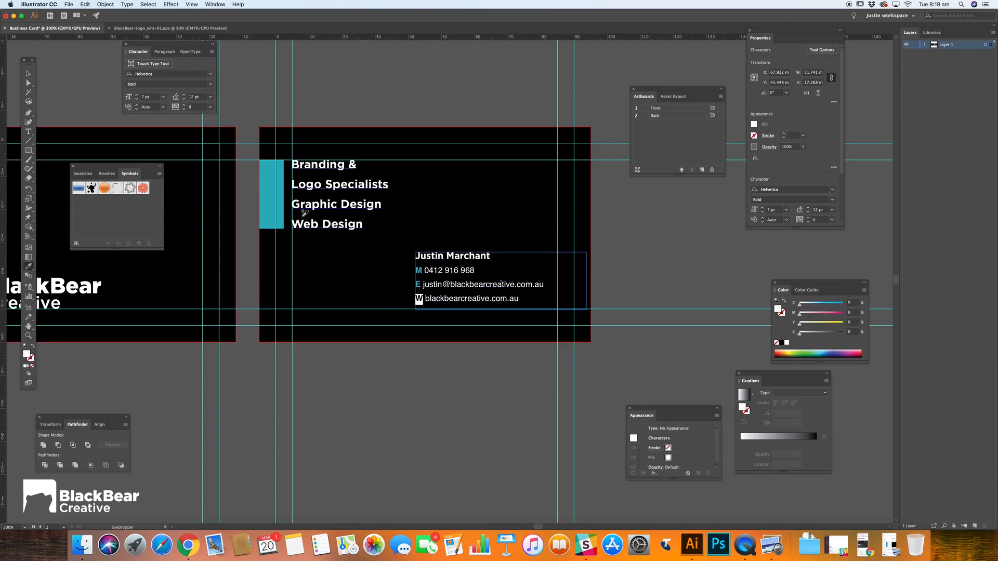
click(267, 169)
click(28, 73)
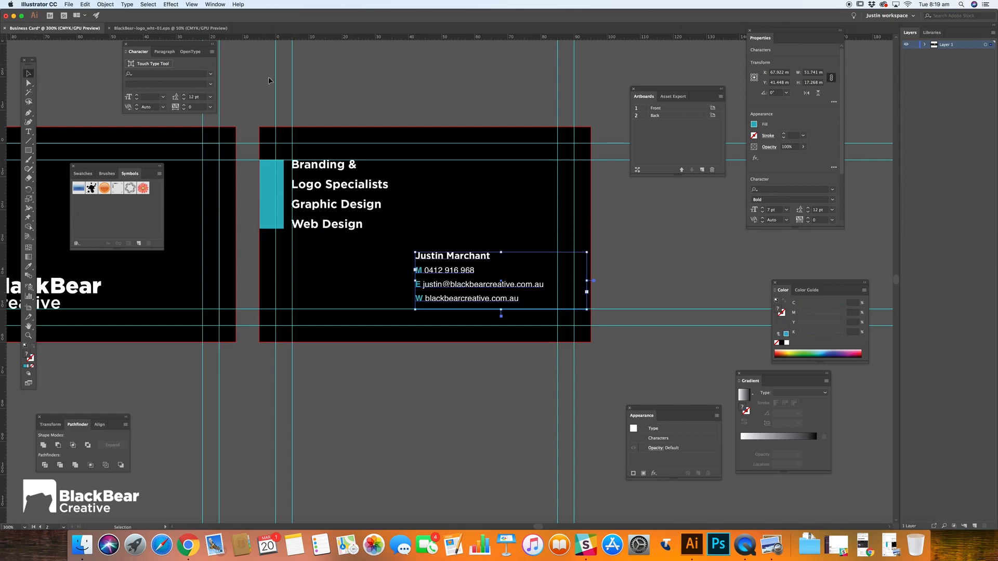
click(444, 76)
Move the contact details frame slightly closer to the back card's lower-right corner and reduce it to about 44 x 15 mm
drag(516, 288, 533, 294)
drag(602, 316, 578, 310)
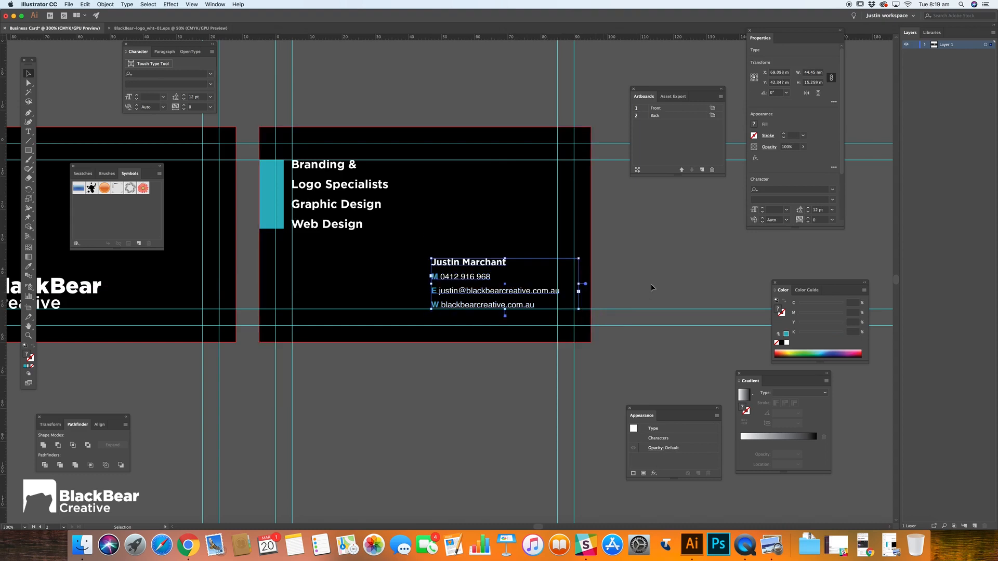
Nudge the contact details frame slightly left and down to about X 68 mm, Y 42.7 mm on the back card
click(652, 287)
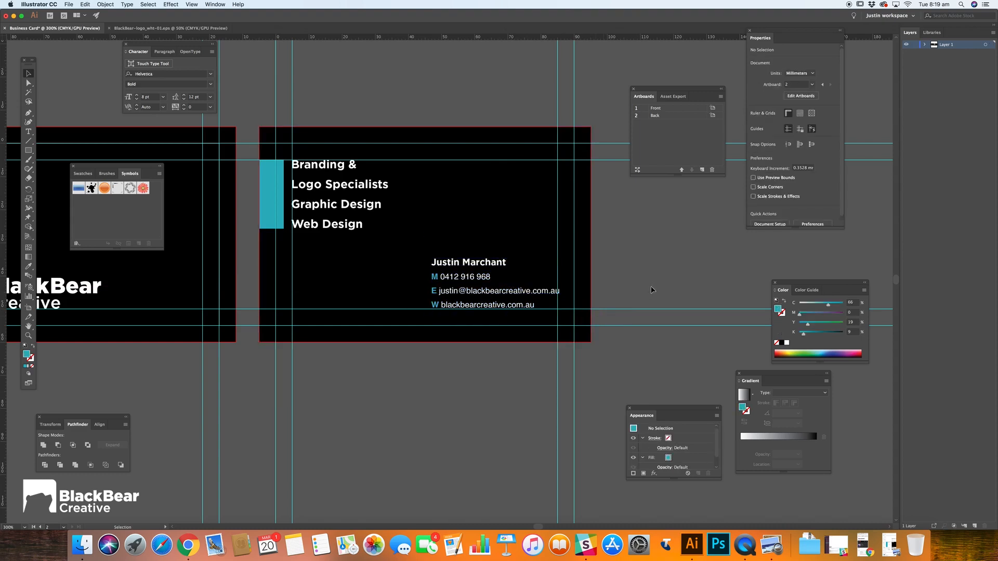
click(511, 294)
key(Left)
key(Left)
key(Left)
key(Down)
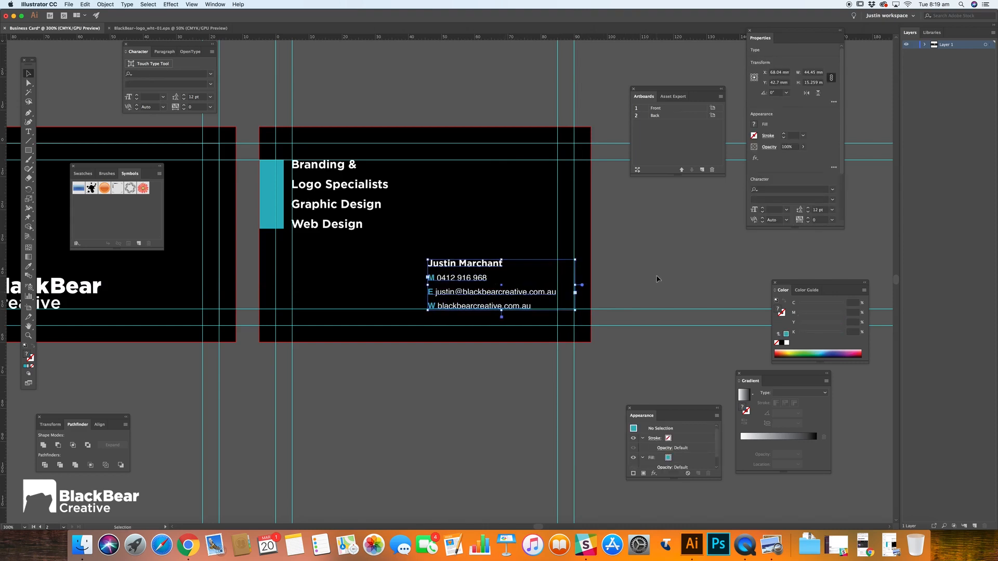
click(657, 275)
Move the contact details horizontally so their left edge lines up with the services text above
alt+super+click(461, 260)
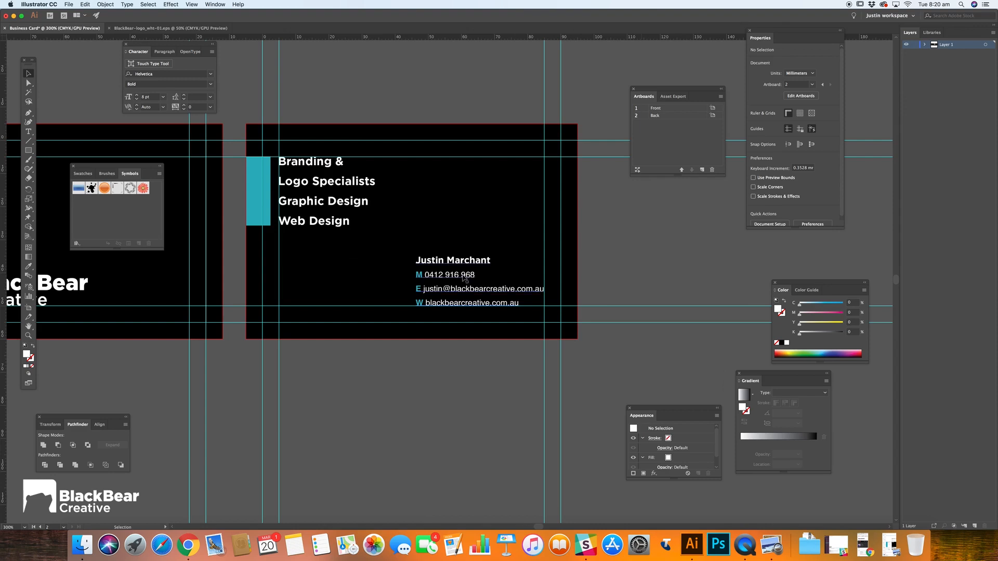
drag(450, 264, 313, 264)
click(644, 252)
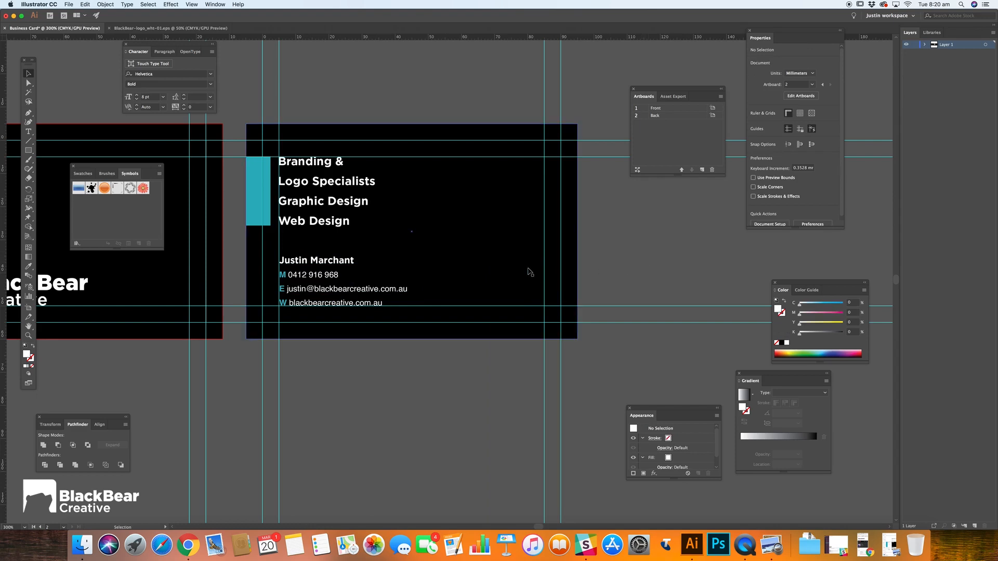
Review both cards together, comparing the layout with the guides hidden and shown
key(z)
alt+click(399, 242)
alt+click(399, 241)
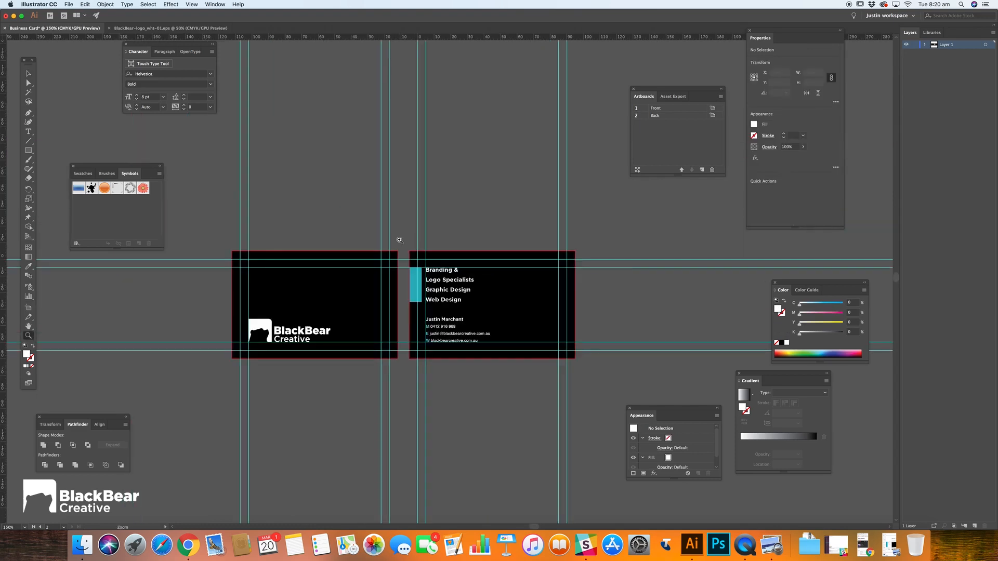
key(super+semicolon)
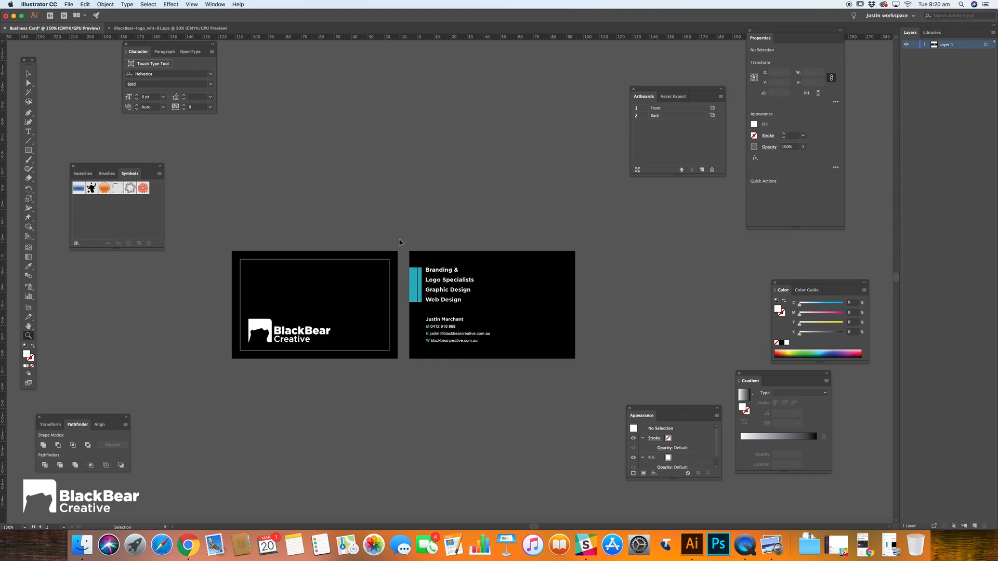
key(super+semicolon)
key(super+semicolon)
key(super+semicolon)
key(super+semicolon)
key(super+semicolon)
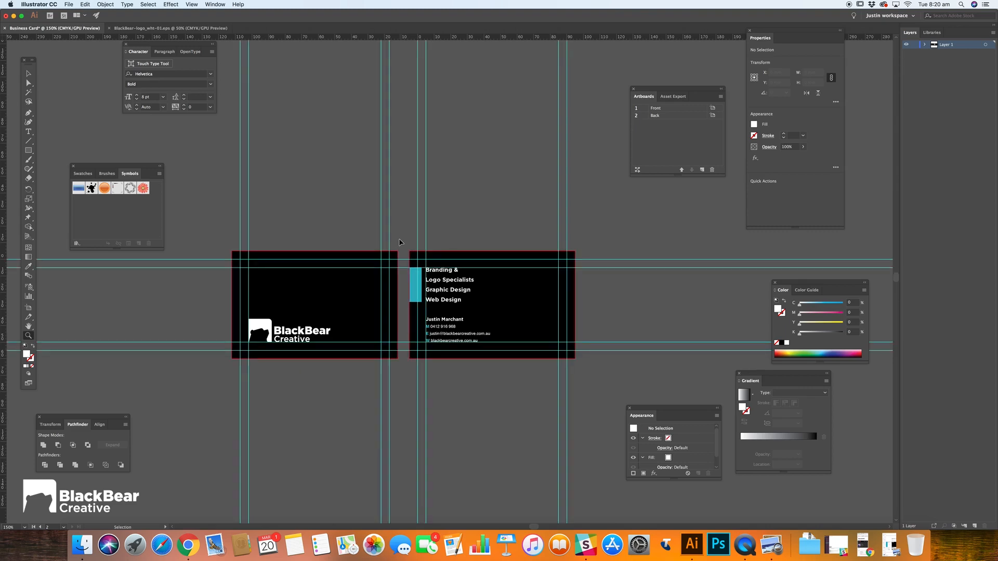
Examine the front card's logo placement and the back card's text alignment up close against the guides
key(z)
click(358, 280)
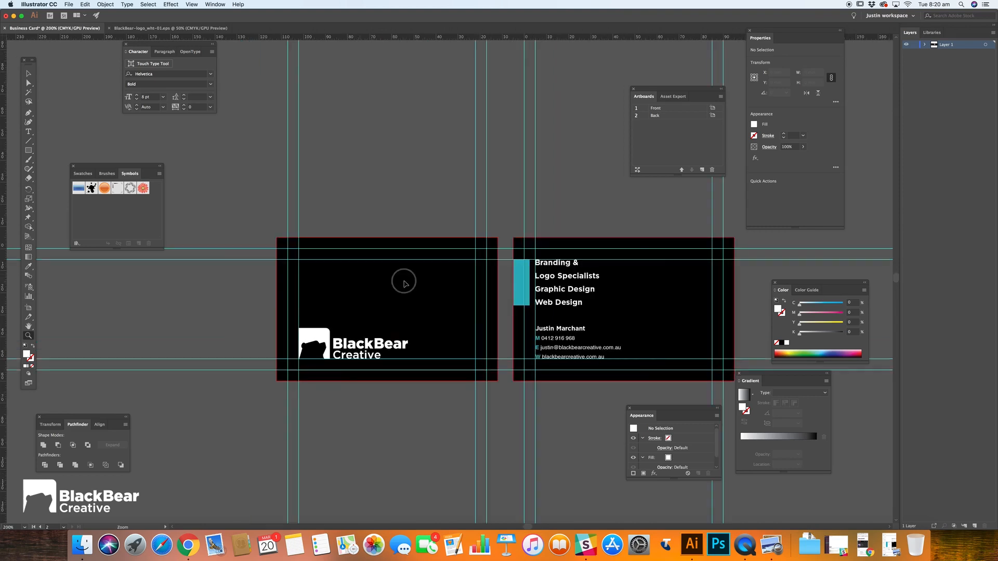
click(327, 283)
key(v)
drag(450, 199, 408, 173)
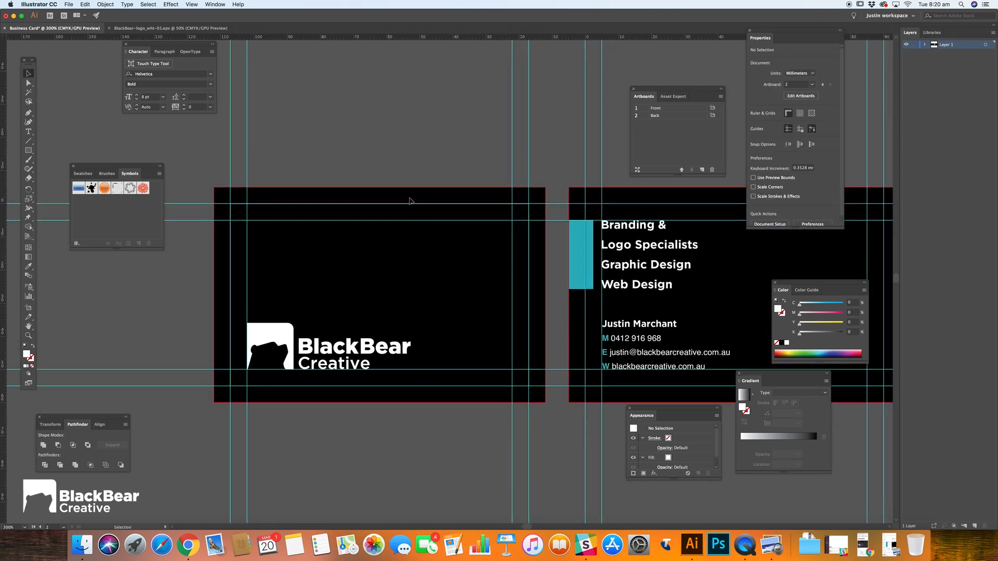
drag(522, 263, 549, 251)
click(360, 121)
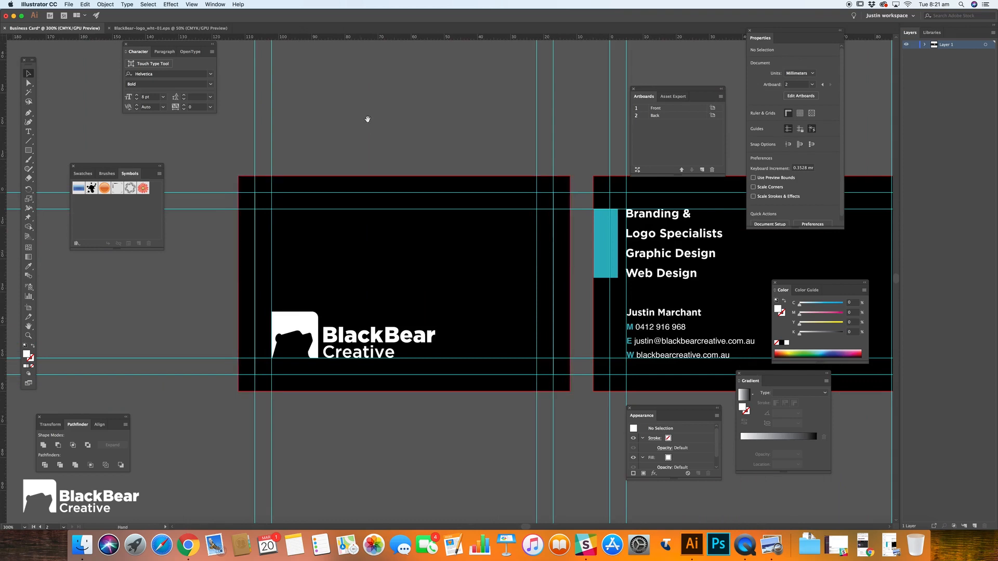
drag(442, 117, 312, 123)
drag(579, 226, 431, 224)
click(431, 149)
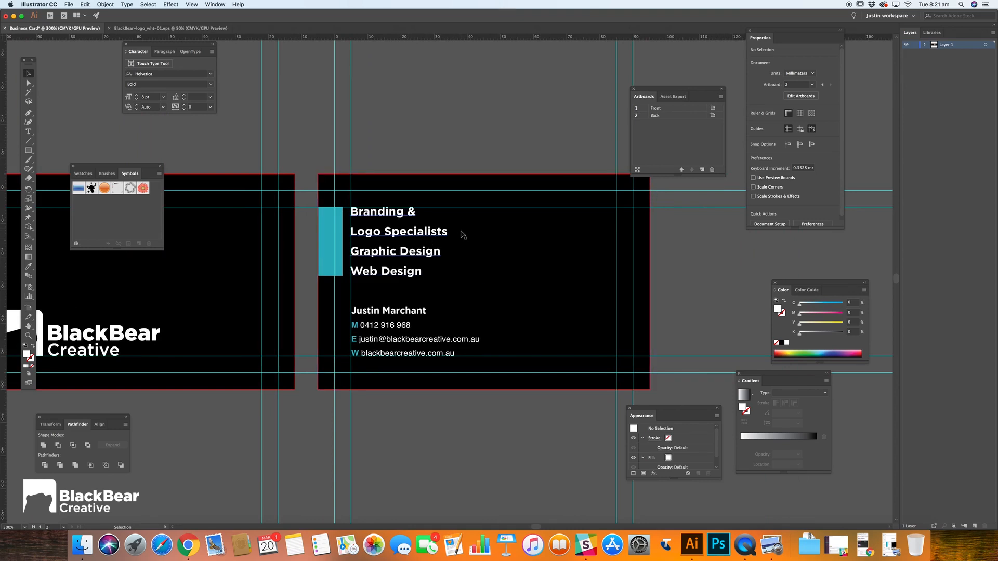
Hide the guides and move the contact details horizontally across to the back card's lower-right area
key(z)
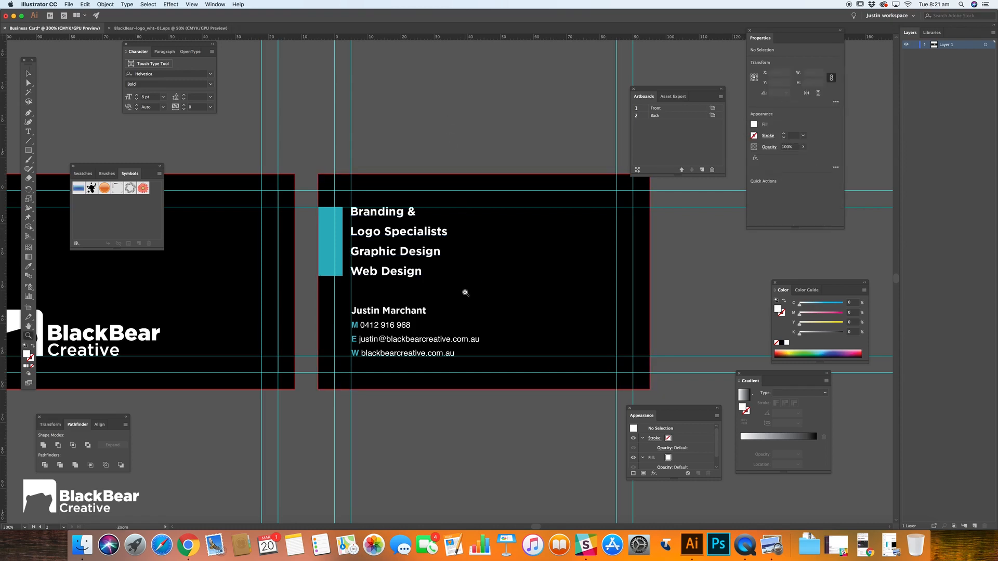
alt+click(470, 294)
key(v)
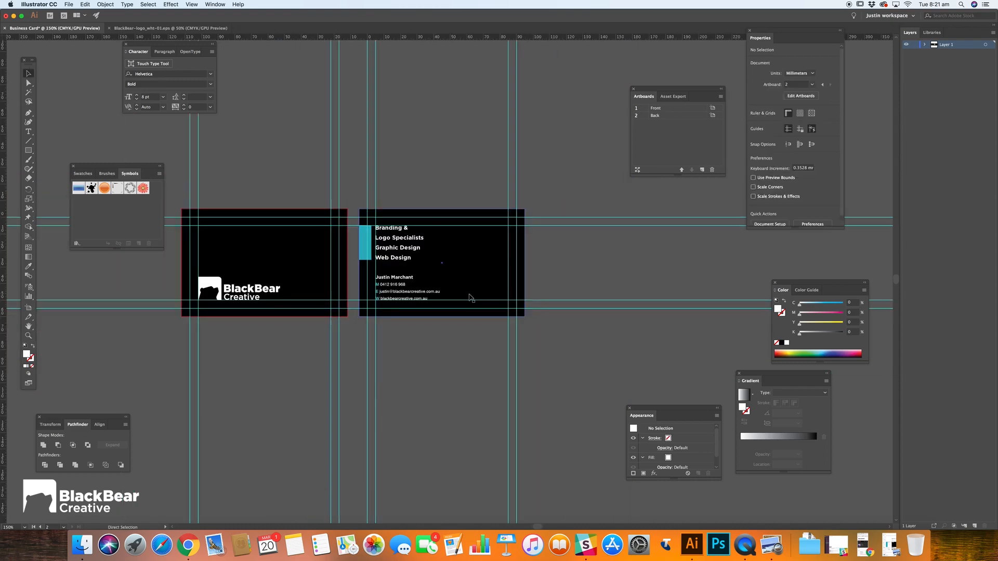
key(super+semicolon)
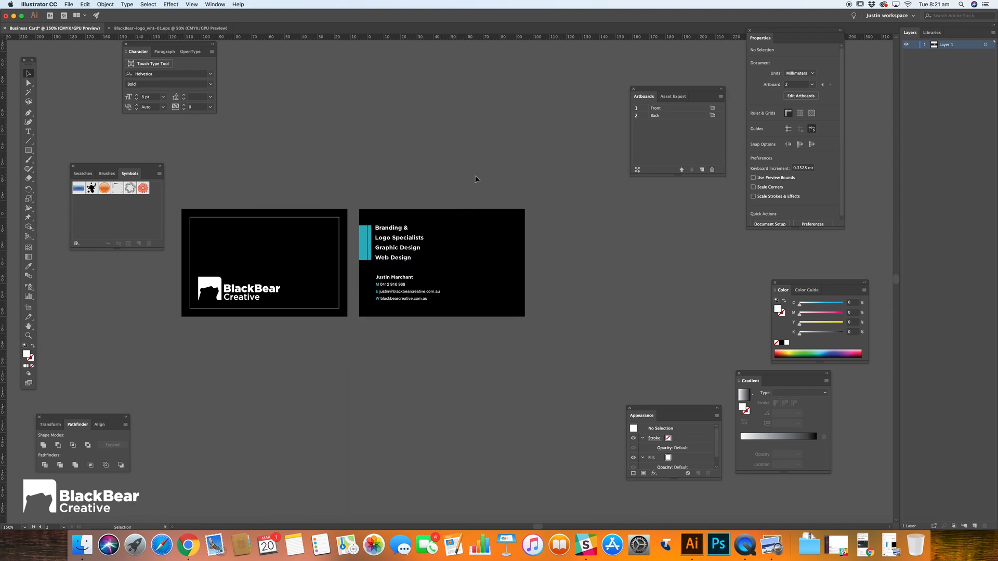
scroll(478, 231, left, 5)
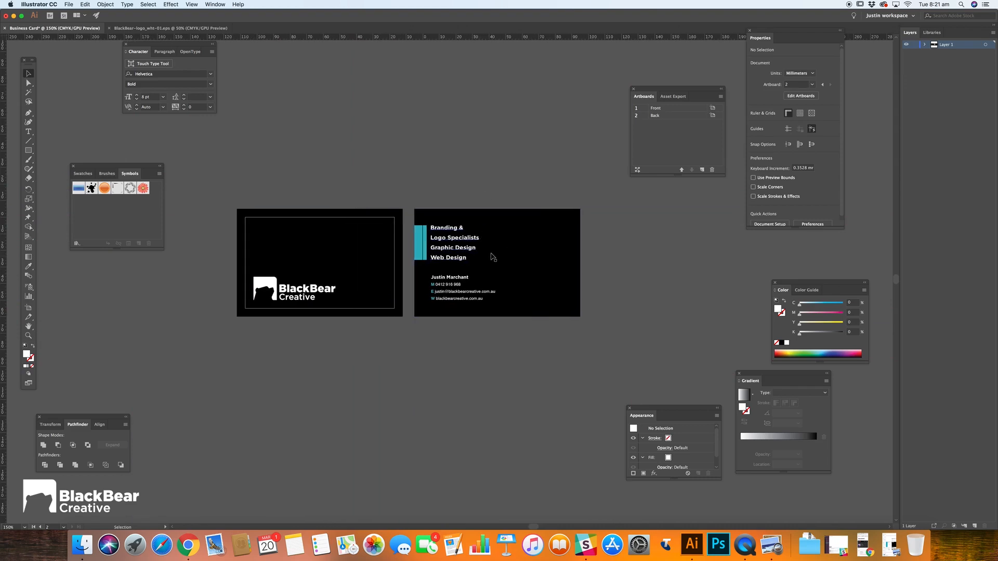
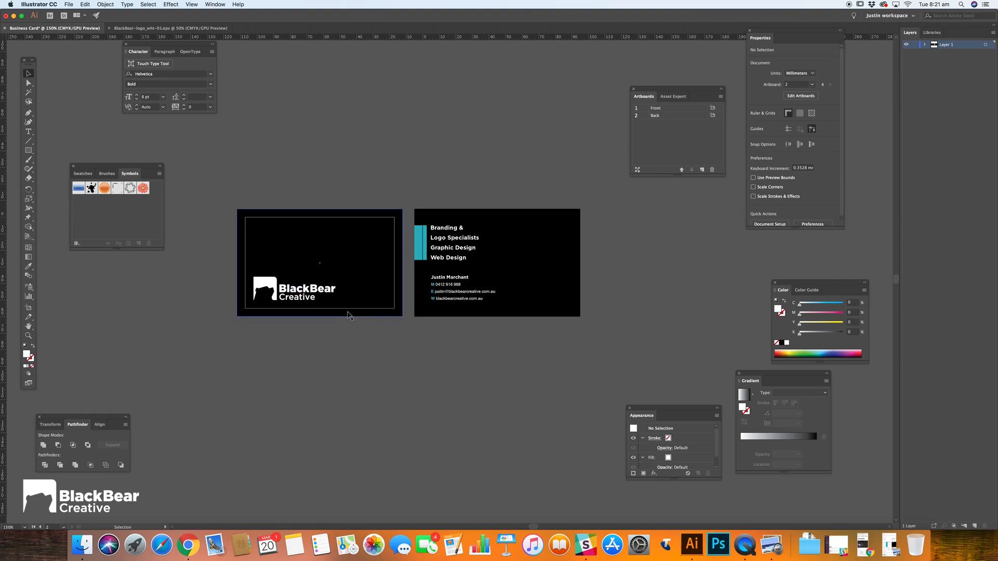
click(447, 279)
drag(447, 279, 508, 279)
click(569, 354)
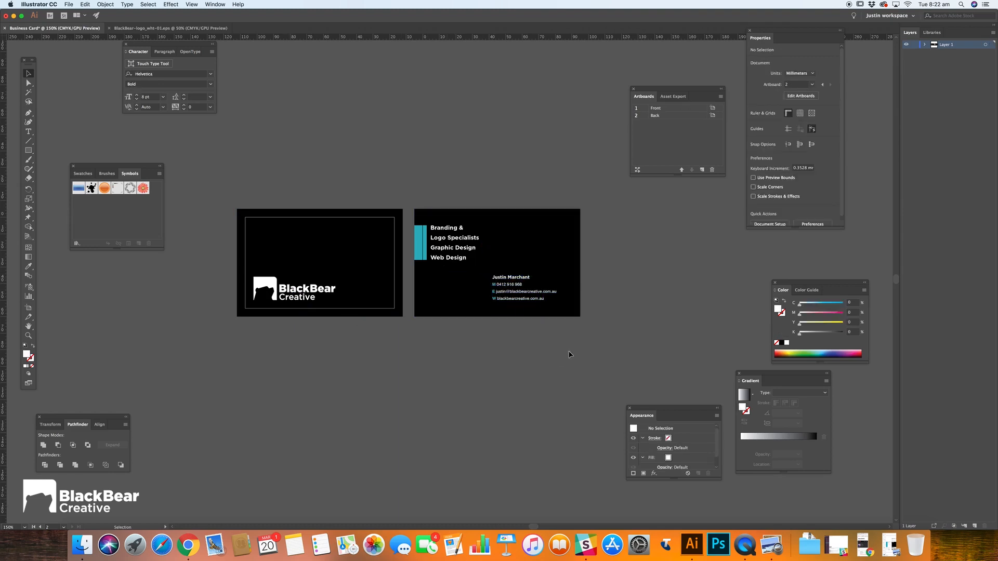
Show the guides and nudge the contact details right to about X 68.4 mm, close to the right margin guide
key(super+semicolon)
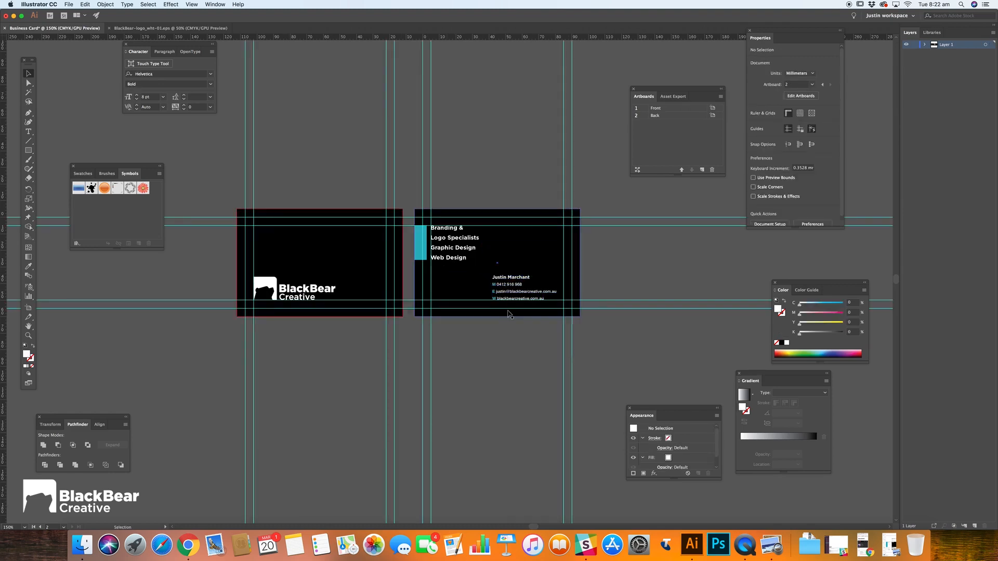
click(518, 297)
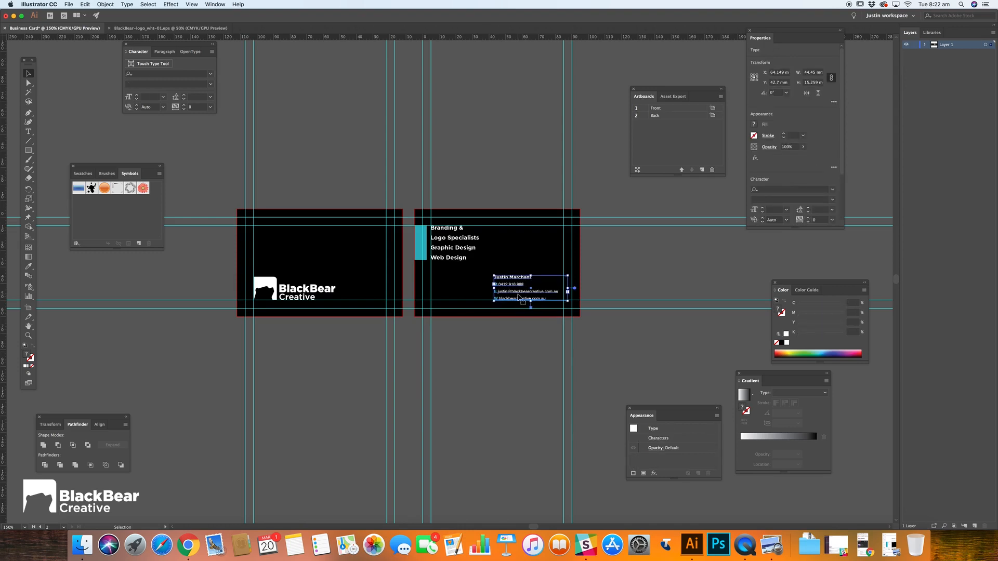
key(Right)
key(Right)
key(Right)
key(Right)
key(Right)
key(Right)
click(514, 343)
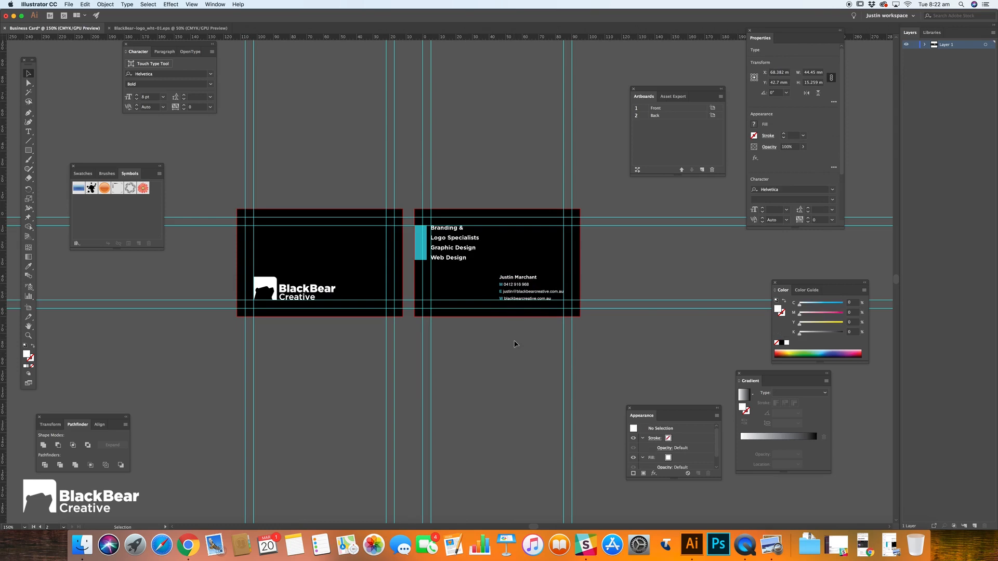
Check the new position of the contact details with the guides alternately hidden and shown
key(super+semicolon)
key(super+semicolon)
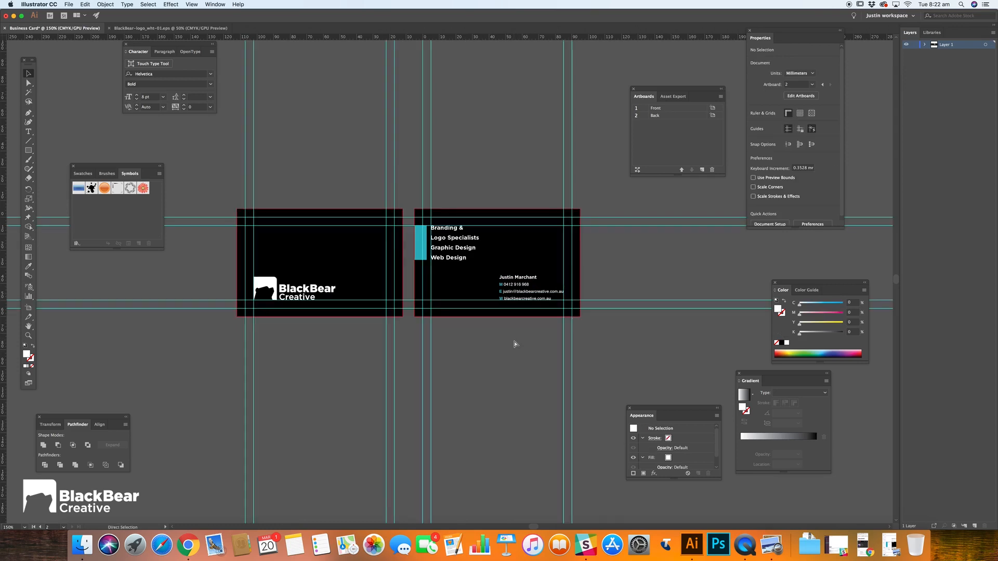
key(super+semicolon)
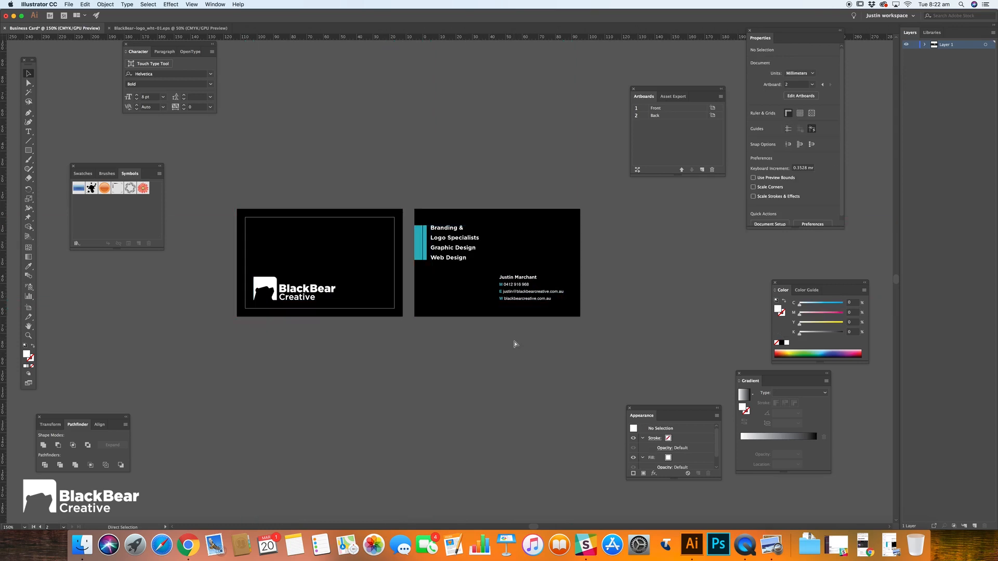
key(super+semicolon)
key(v)
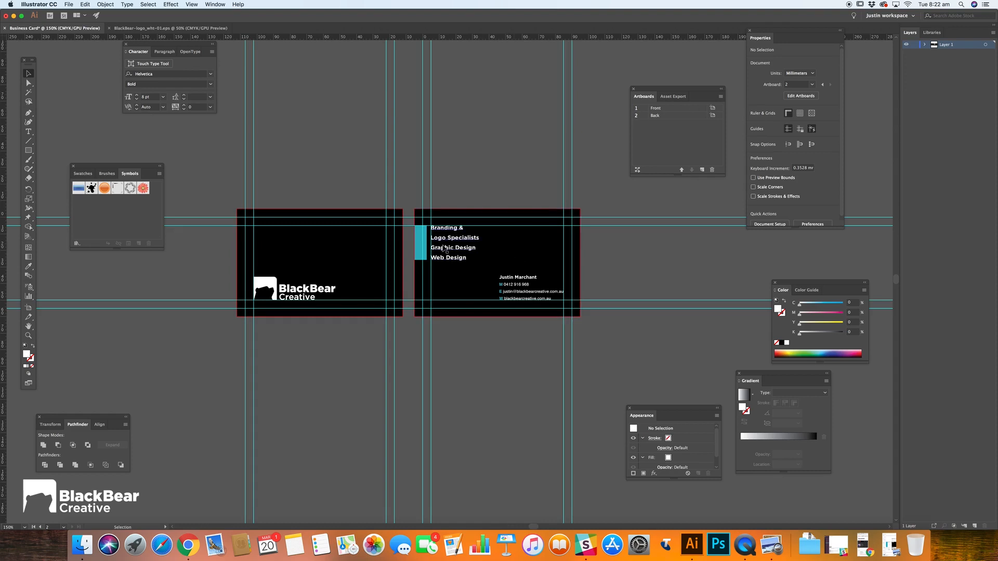
click(631, 256)
key(a)
key(super+semicolon)
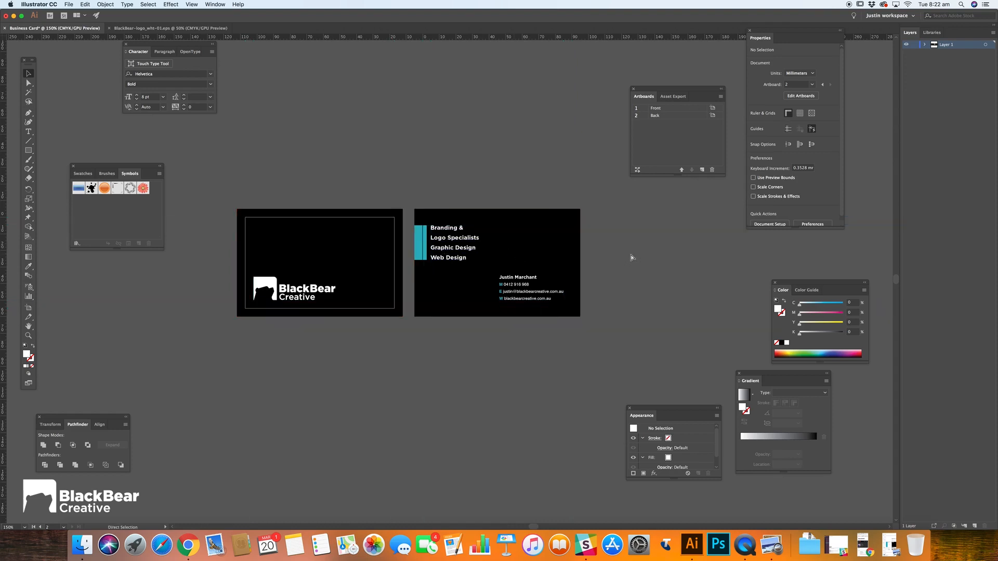
key(super+semicolon)
key(v)
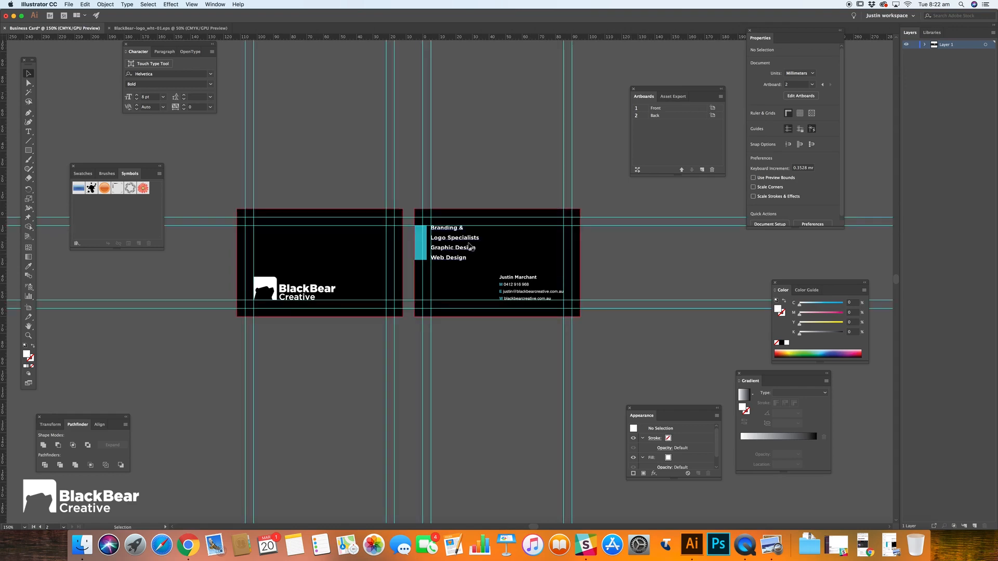
Nudge the services text on the back card very slightly to the right, away from the blue bar
click(450, 252)
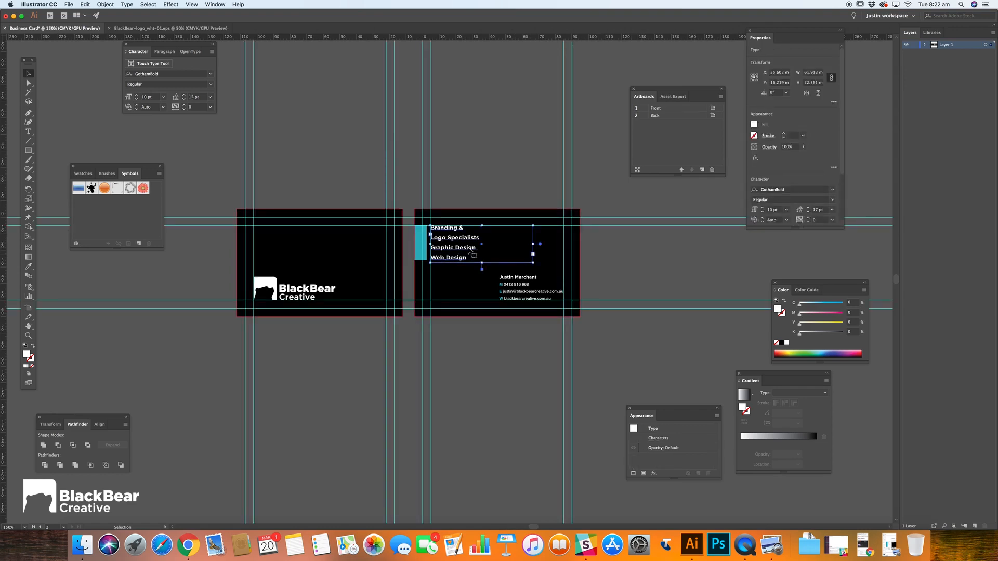
click(637, 259)
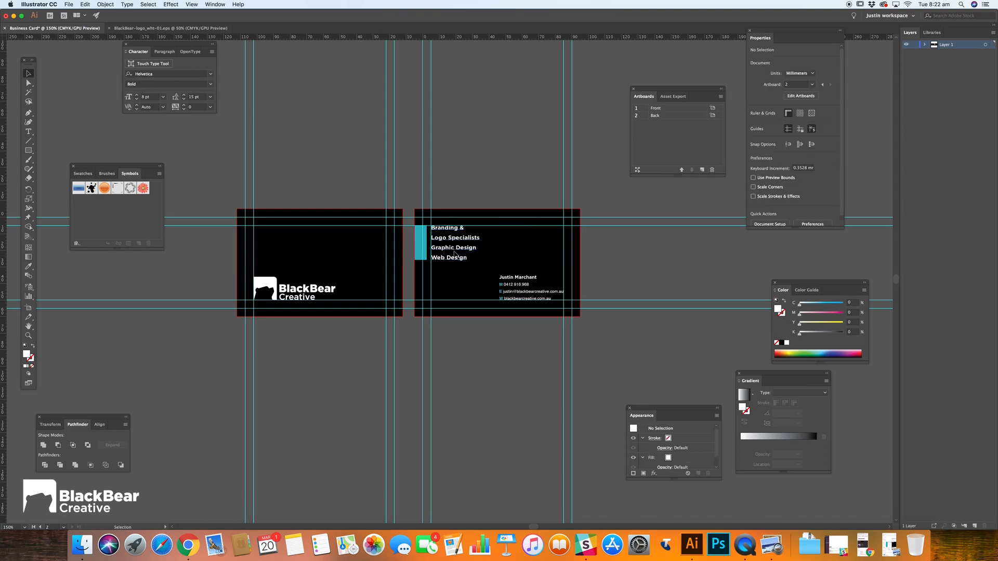
click(620, 259)
Compare the back card with and without guides and inspect the blue bar beside the services text
key(super+semicolon)
key(super+semicolon)
key(super+semicolon)
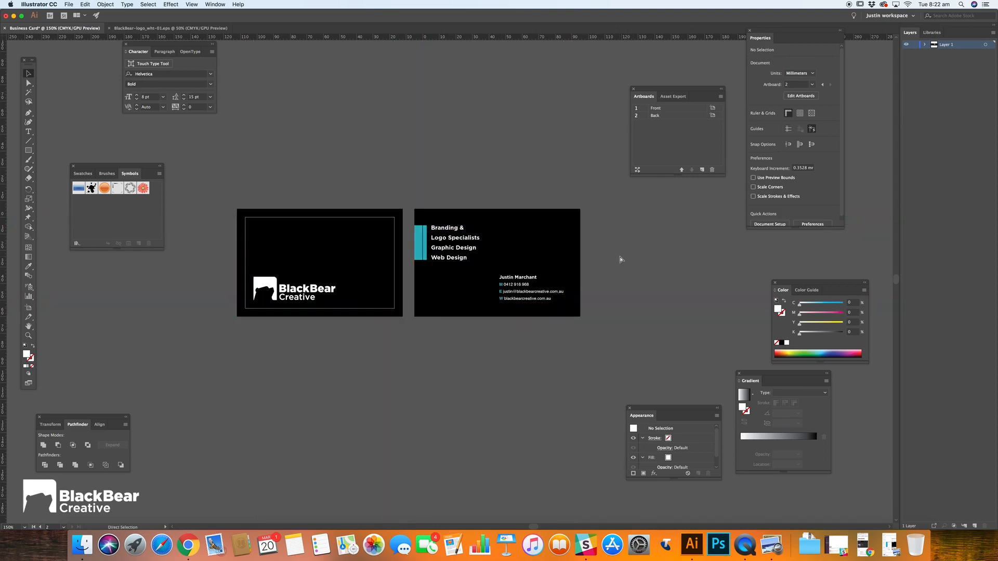
key(super+semicolon)
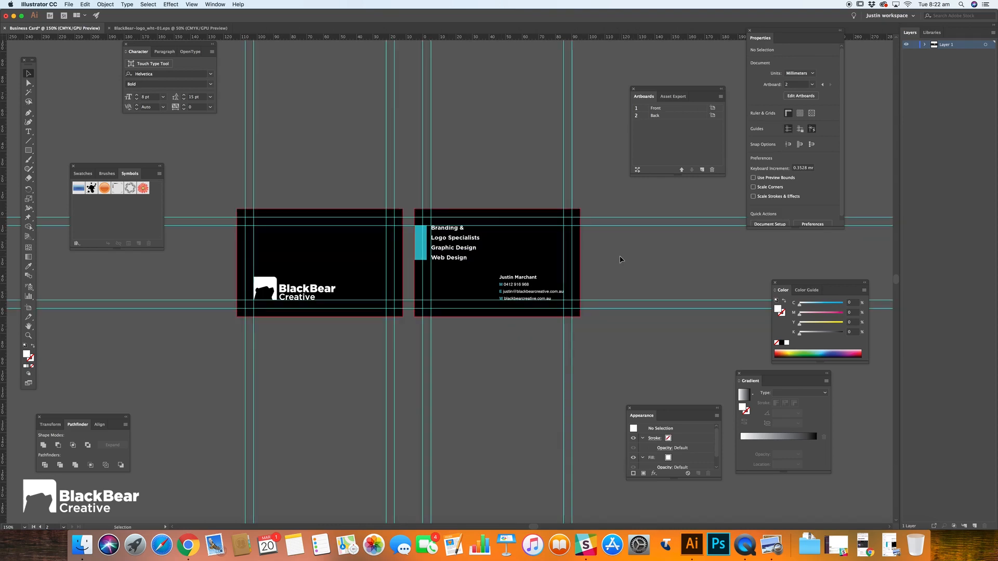
click(423, 242)
drag(426, 243, 427, 248)
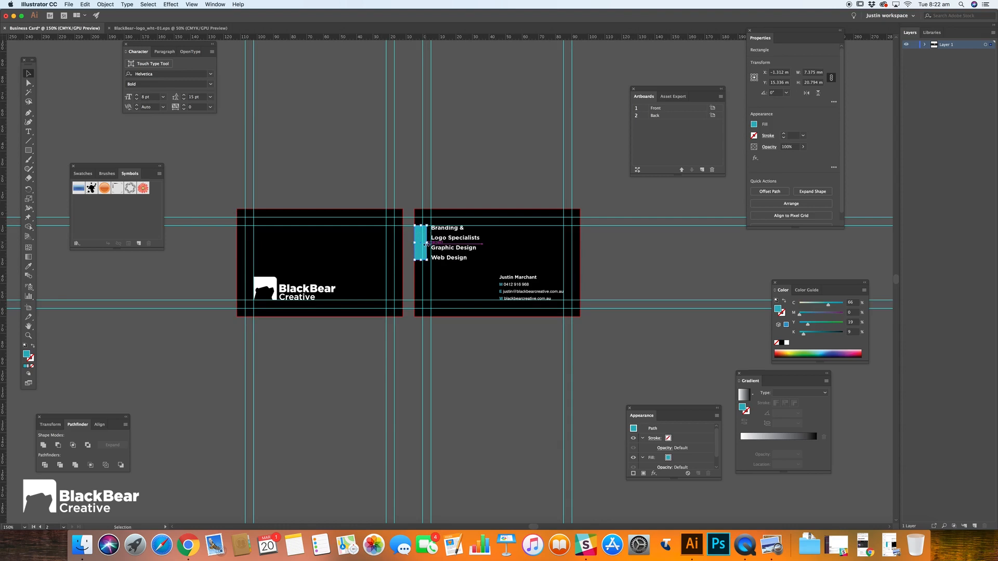
click(618, 258)
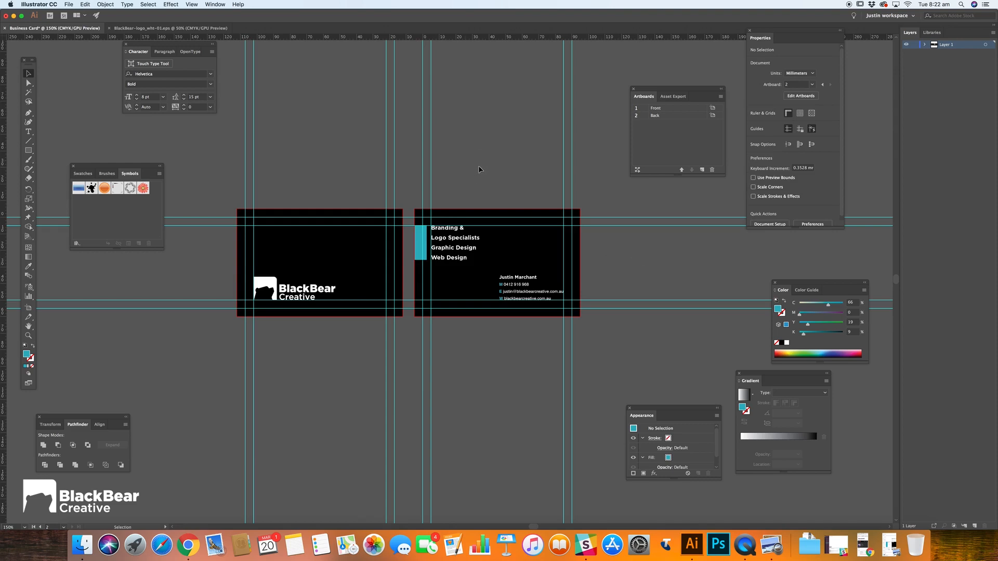
Try moving the contact details up level with the first line of the services text, and undo the move
click(507, 277)
drag(509, 278, 509, 227)
click(627, 285)
key(w)
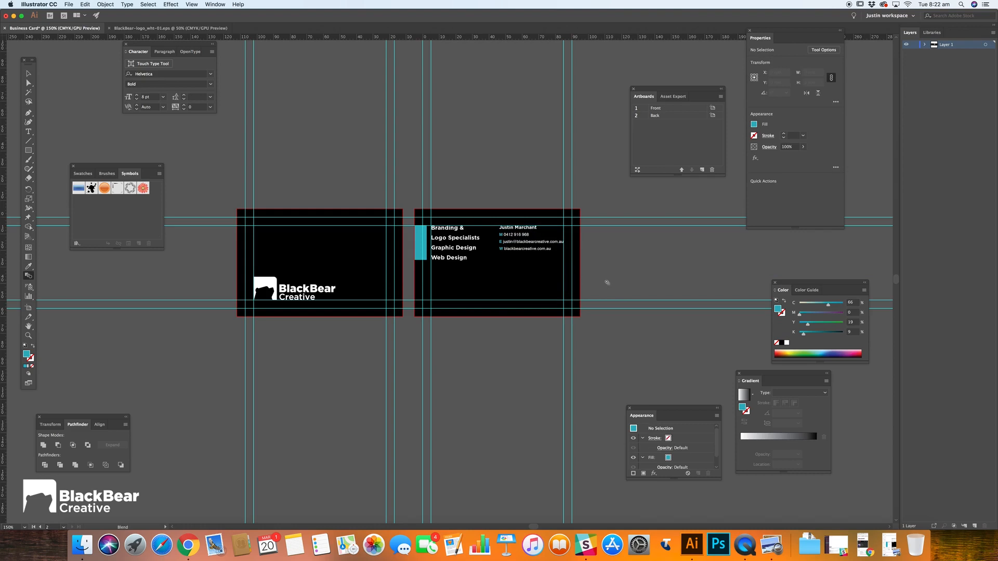
key(v)
key(super+;)
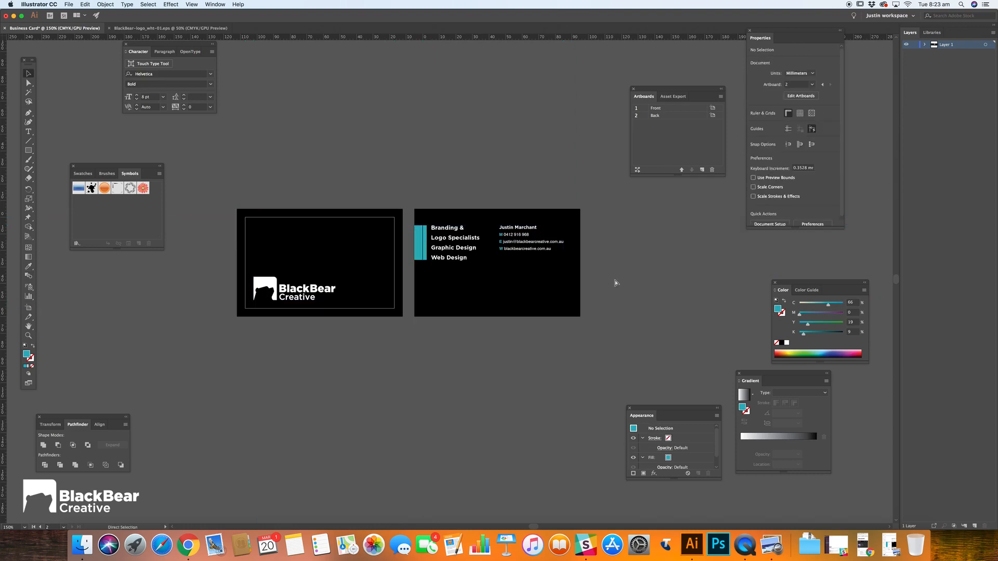
key(super+;)
key(super+z)
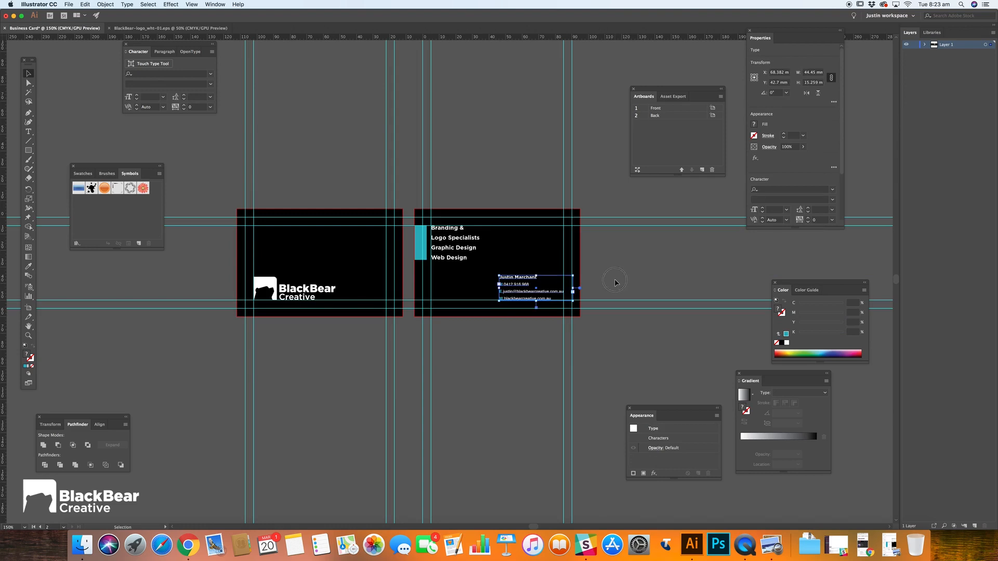
Join the first two lines of the services text into a single line reading "Branding & Logo Specialists"
key(t)
key(super+;)
click(432, 239)
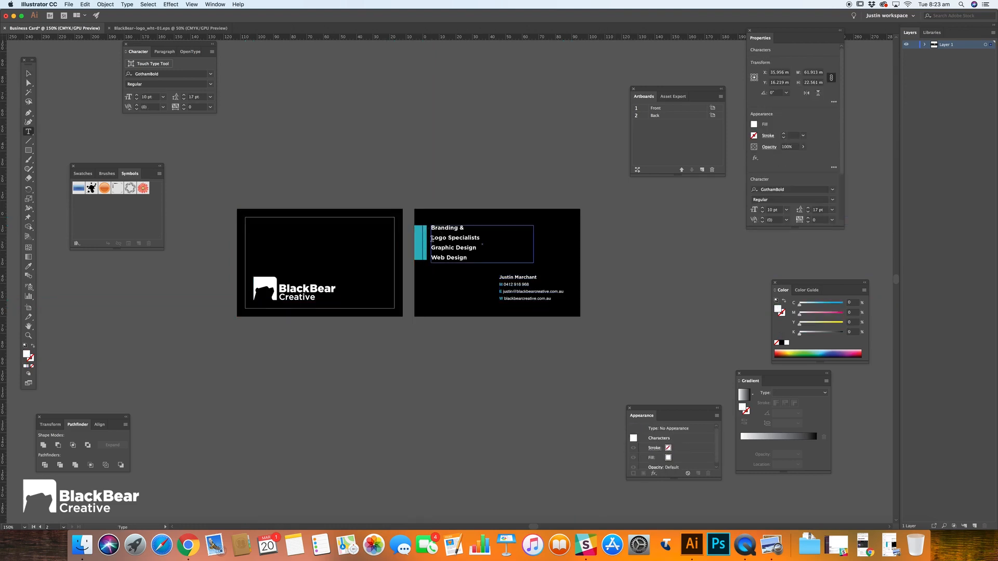
key(BackSpace)
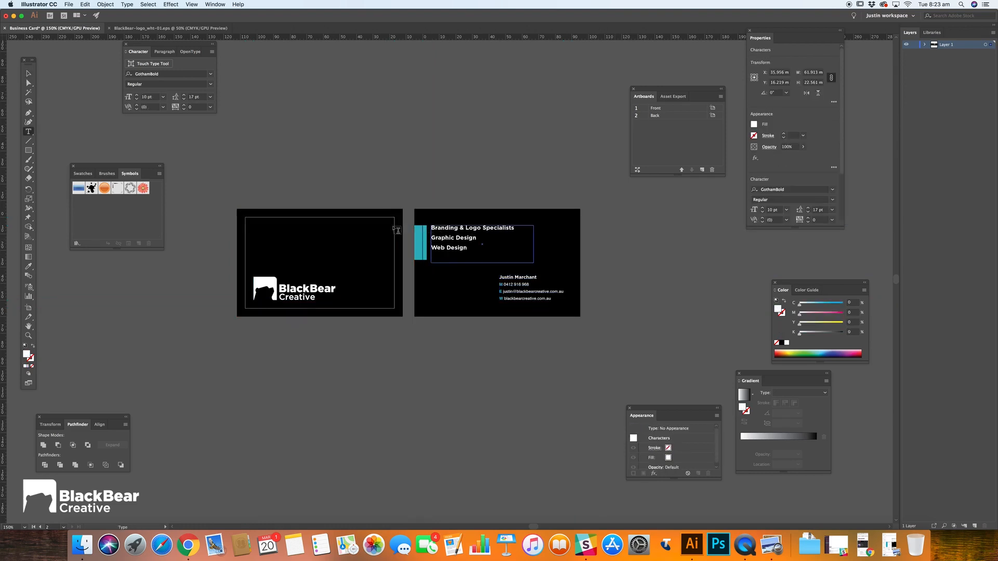
key(Escape)
Shorten the services text frame on the back card from its lower edge to fit the three lines more closely
click(503, 266)
click(502, 263)
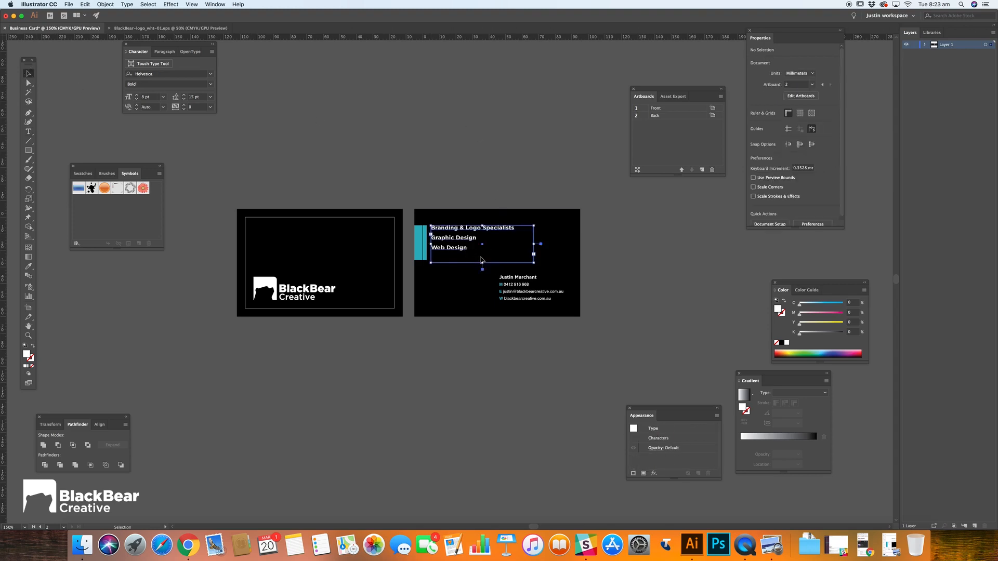
drag(482, 263, 482, 255)
click(654, 258)
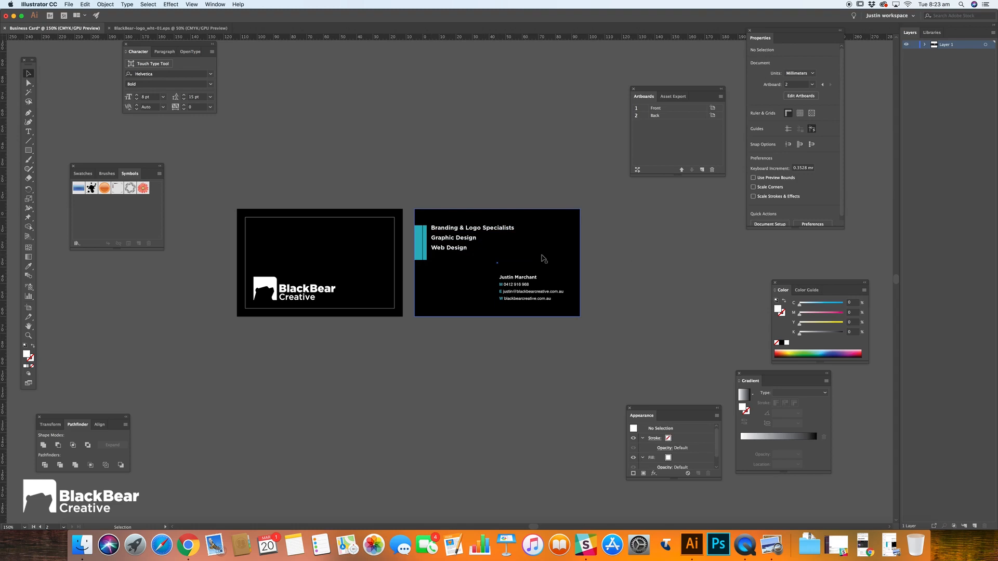
Shorten the blue bar on the back card from its lower edge to match the height of the three services lines
drag(489, 248, 464, 276)
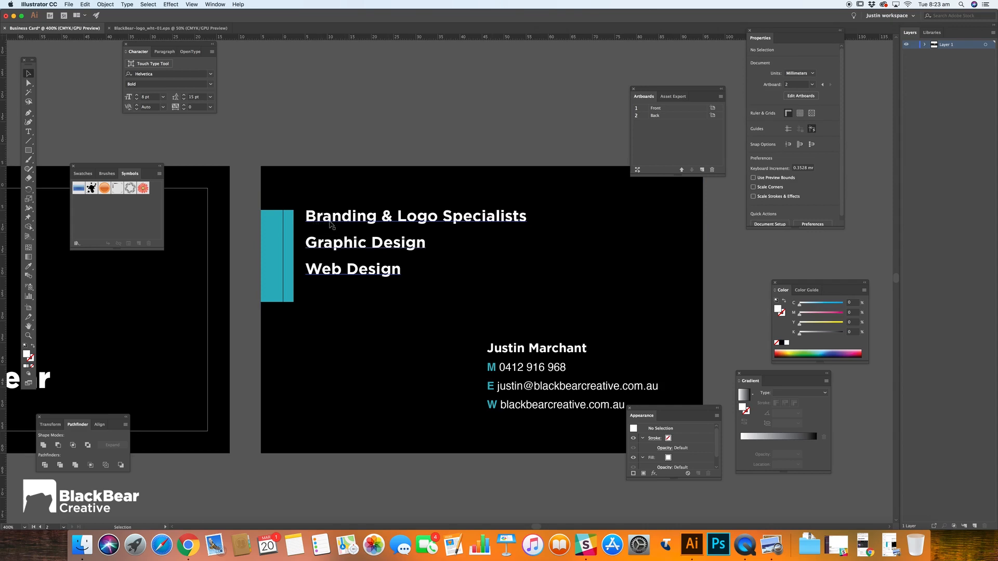
click(288, 254)
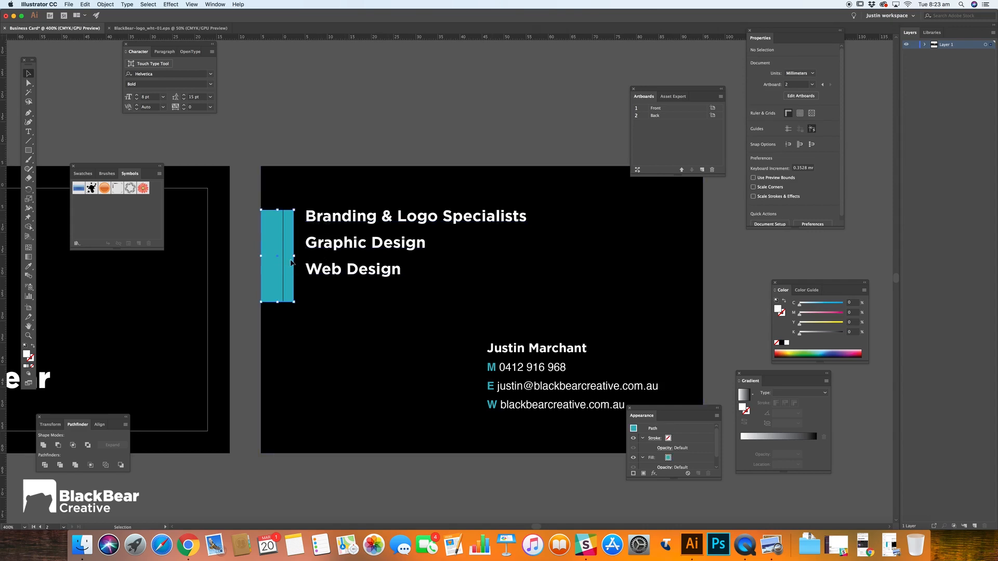
drag(276, 302, 277, 275)
click(333, 137)
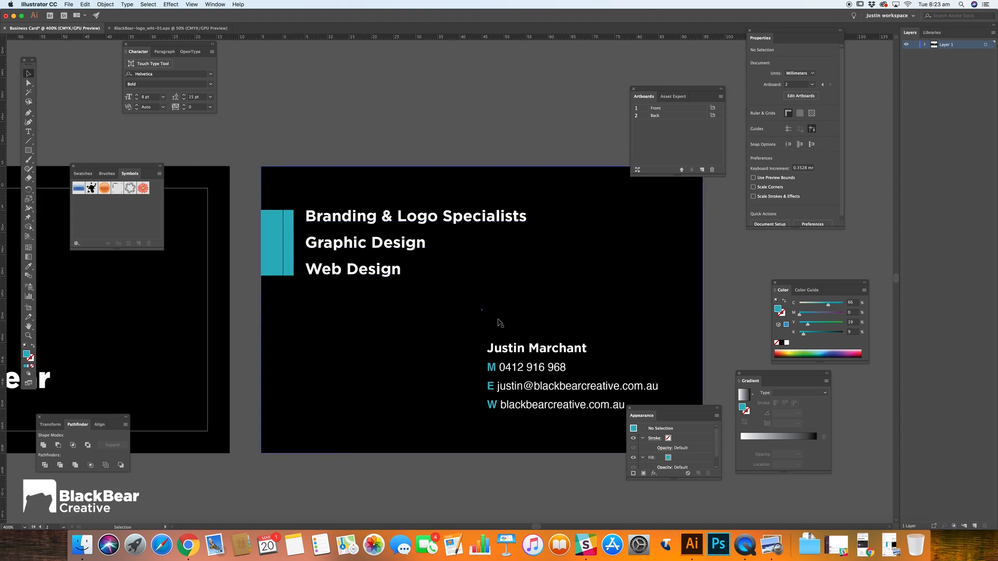
Zoom back out on both cards, switch to Finder and open the Icons folder in Artwork
key(z)
alt+click(452, 320)
alt+click(441, 311)
alt+click(427, 303)
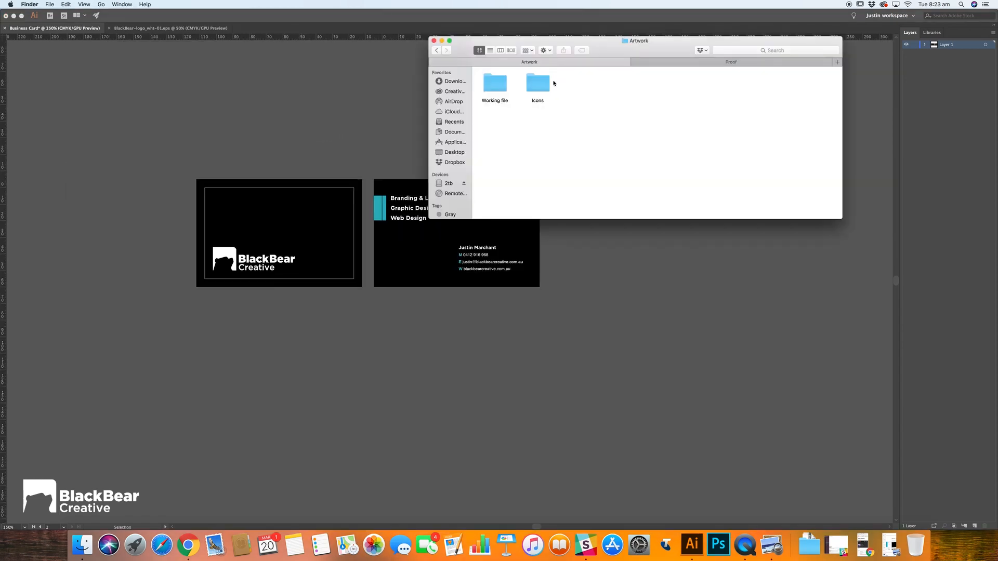
double_click(538, 84)
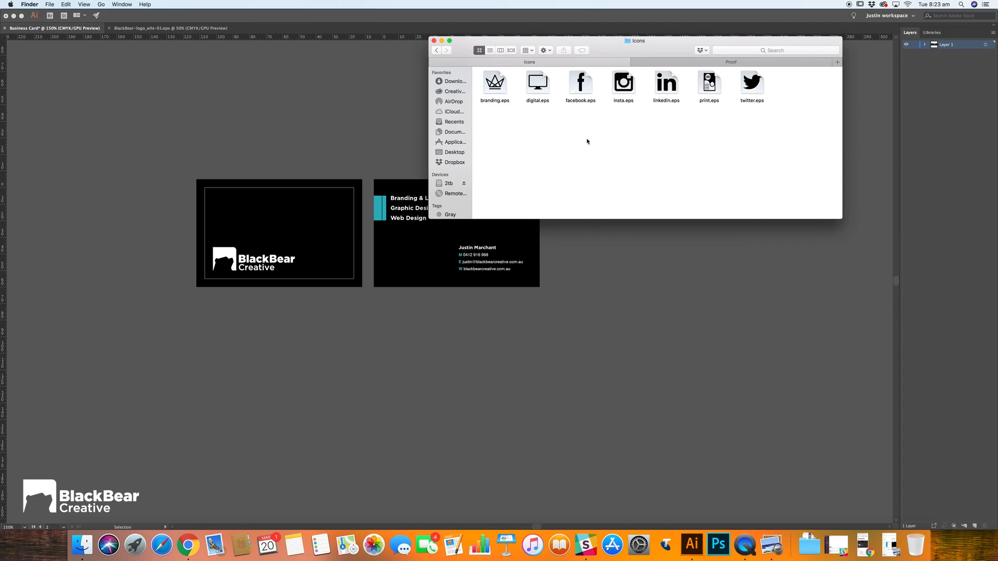
Open facebook.eps, insta.eps, linkedin.eps and twitter.eps together in Adobe Illustrator CC 2018
click(618, 95)
click(580, 84)
super+click(635, 96)
super+click(671, 92)
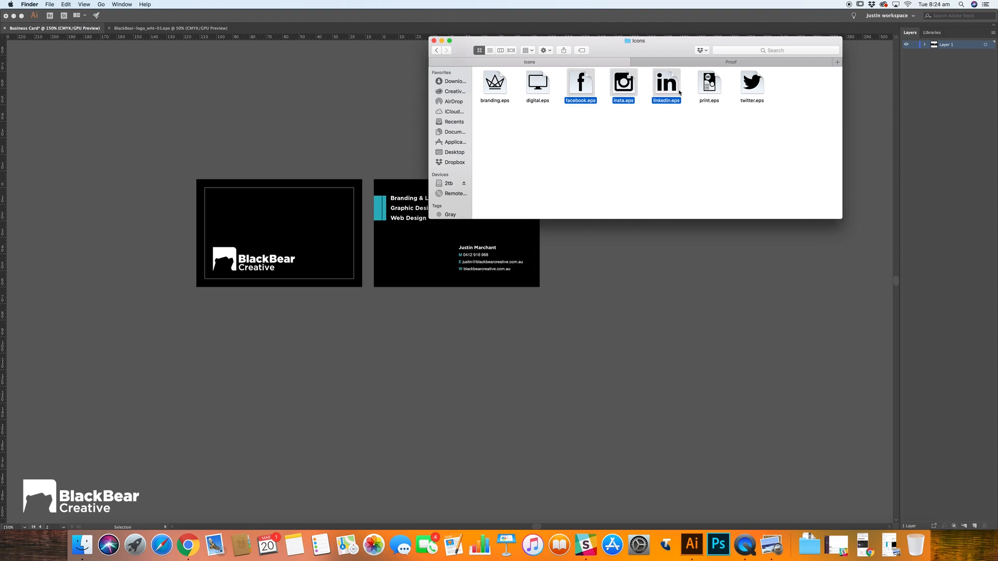
super+click(751, 101)
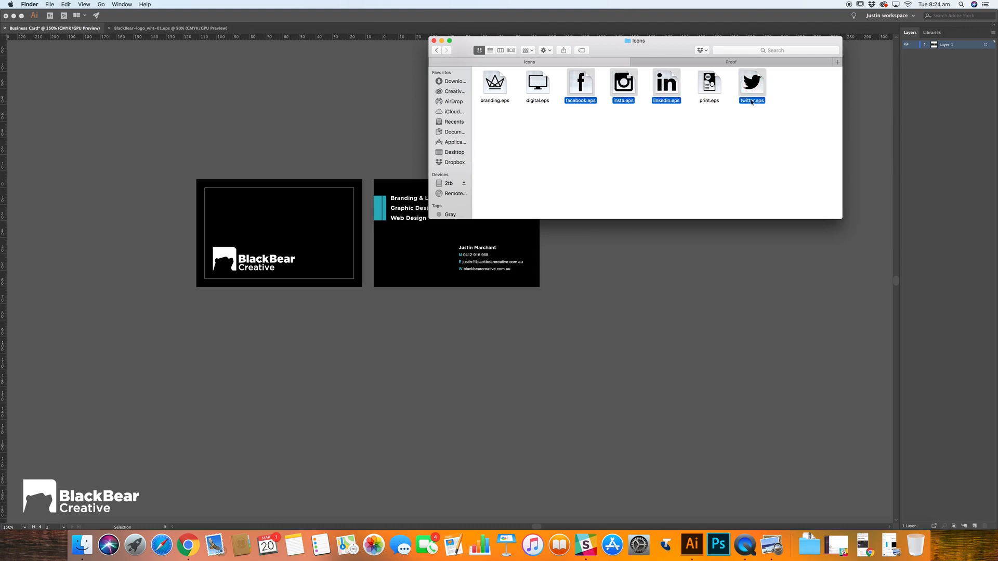
right_click(671, 92)
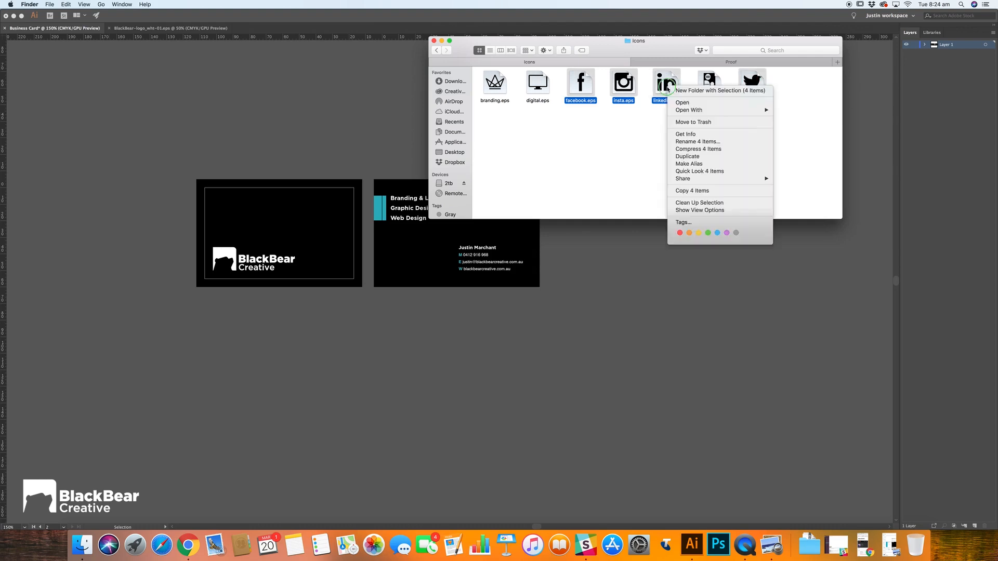
mouse_move(754, 110)
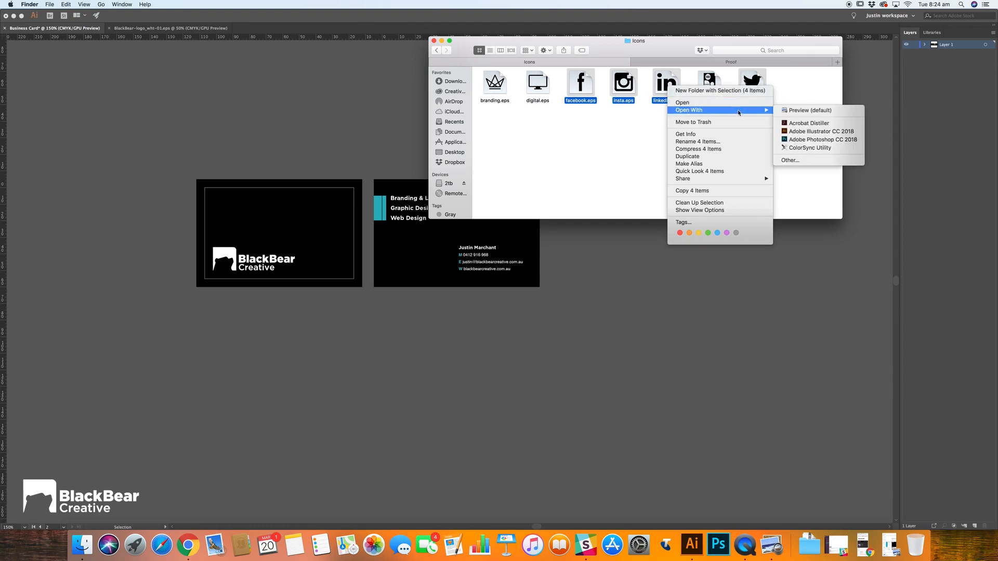
click(818, 134)
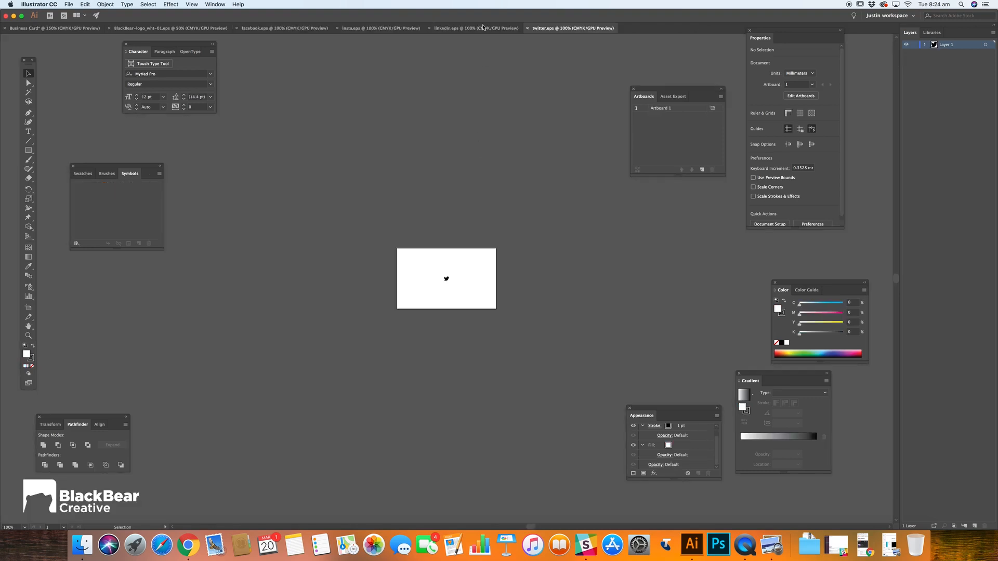
Look through the opened icon documents and copy the Facebook icon from facebook.eps
click(473, 28)
click(390, 29)
click(288, 28)
click(171, 28)
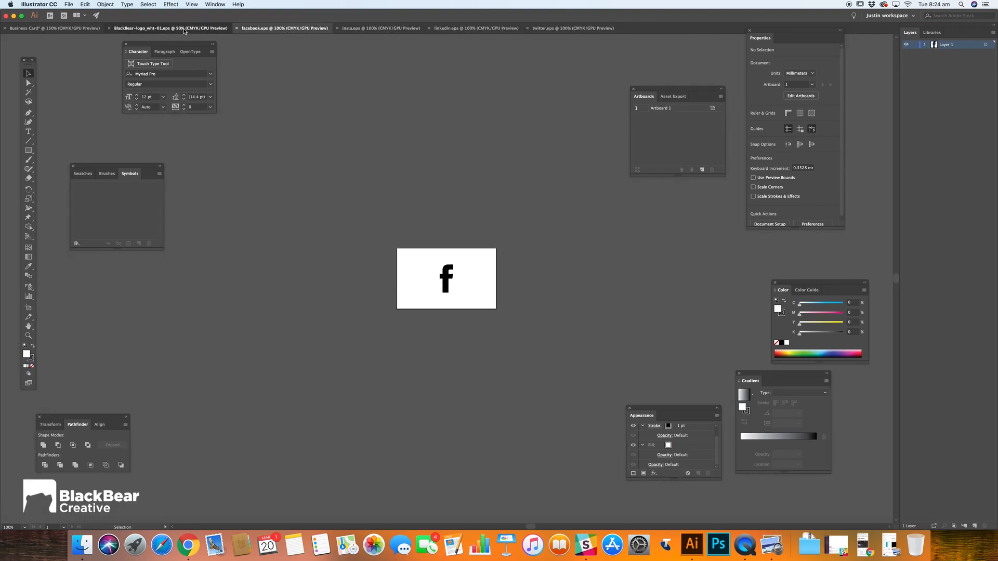
click(291, 28)
click(446, 280)
click(577, 266)
drag(358, 224, 513, 338)
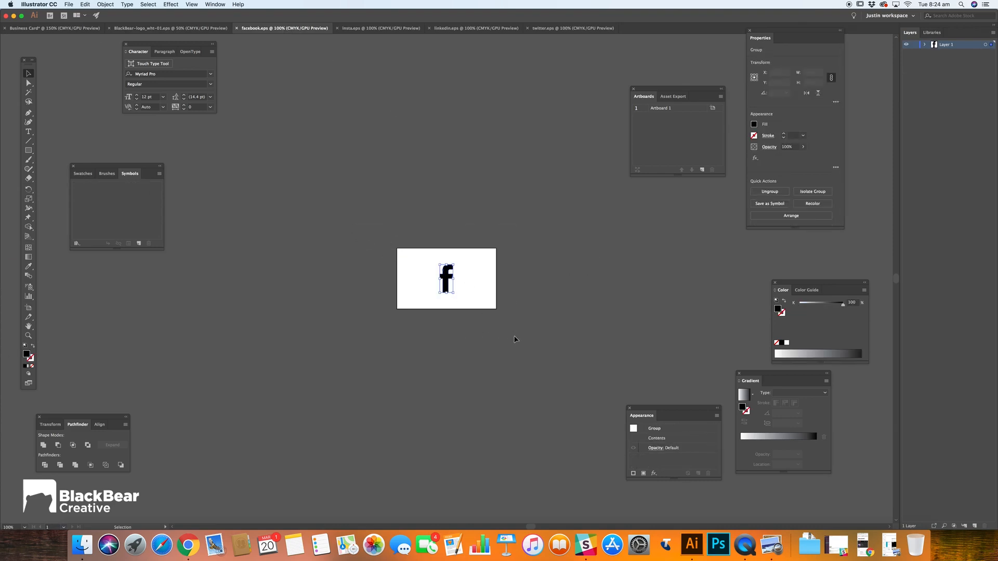
click(539, 326)
Return to the Business Card document, show the guides and paste the Facebook icon on the empty canvas beside the back card
click(52, 29)
click(582, 275)
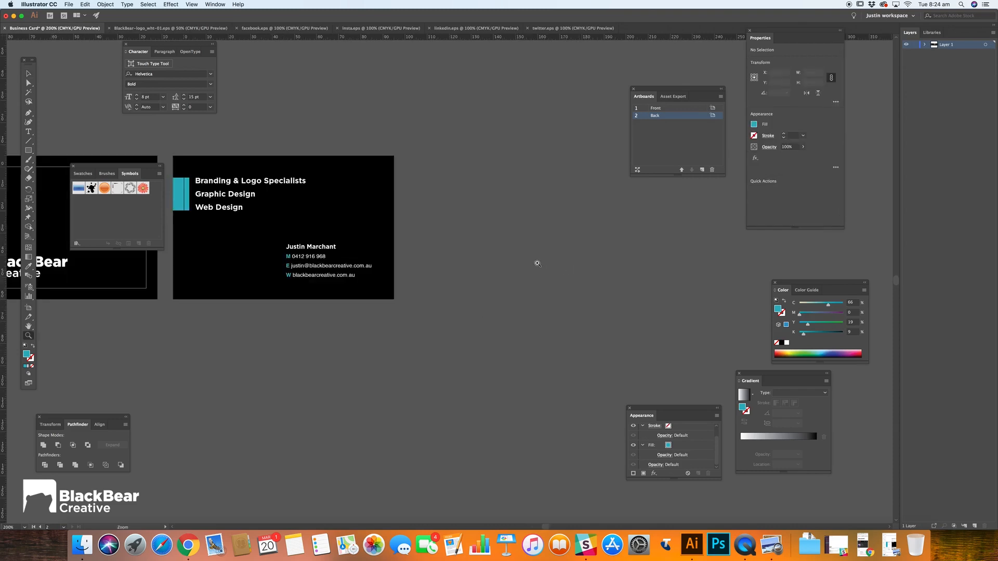
click(477, 259)
click(479, 261)
key(w)
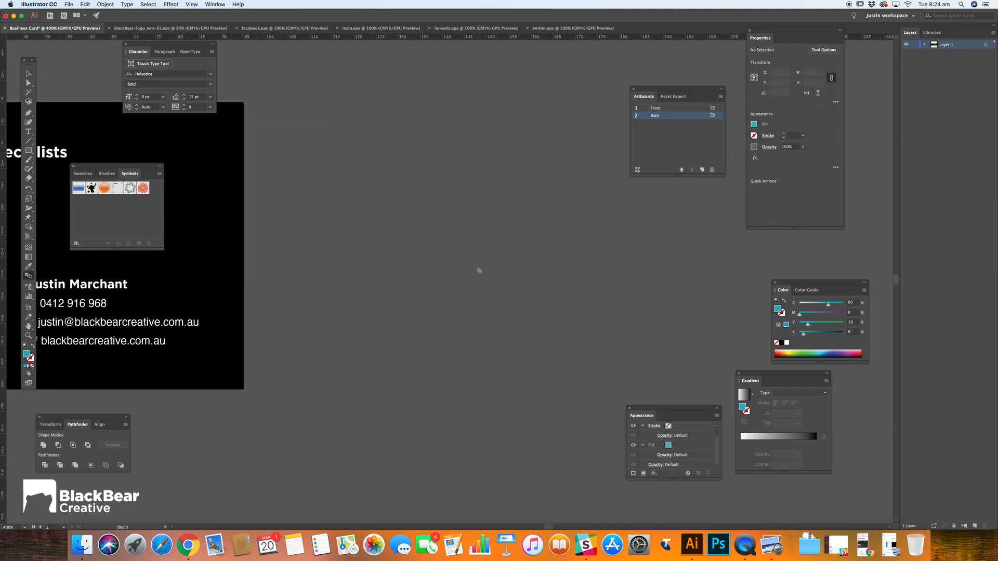
key(v)
key(a)
key(super+semicolon)
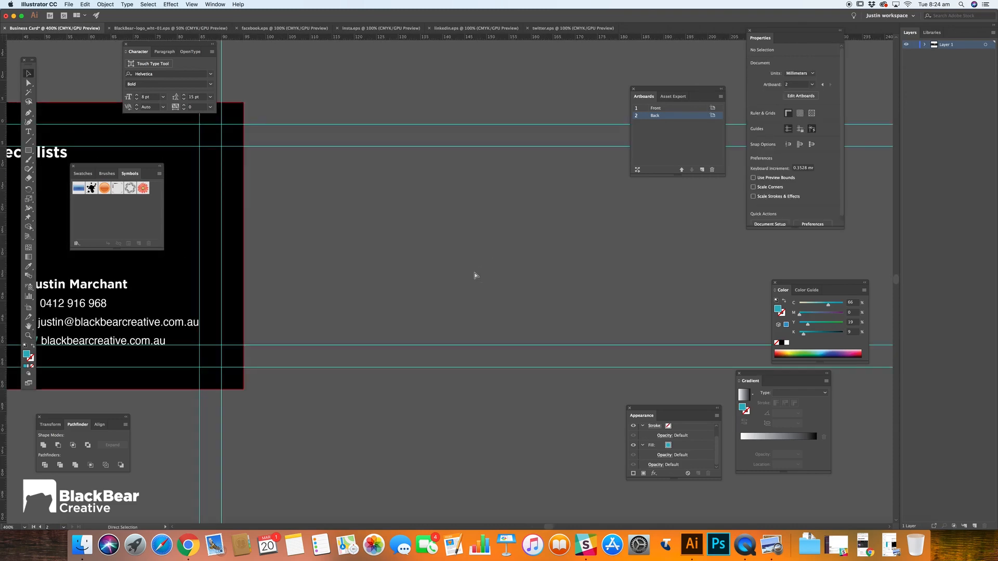
key(super+v)
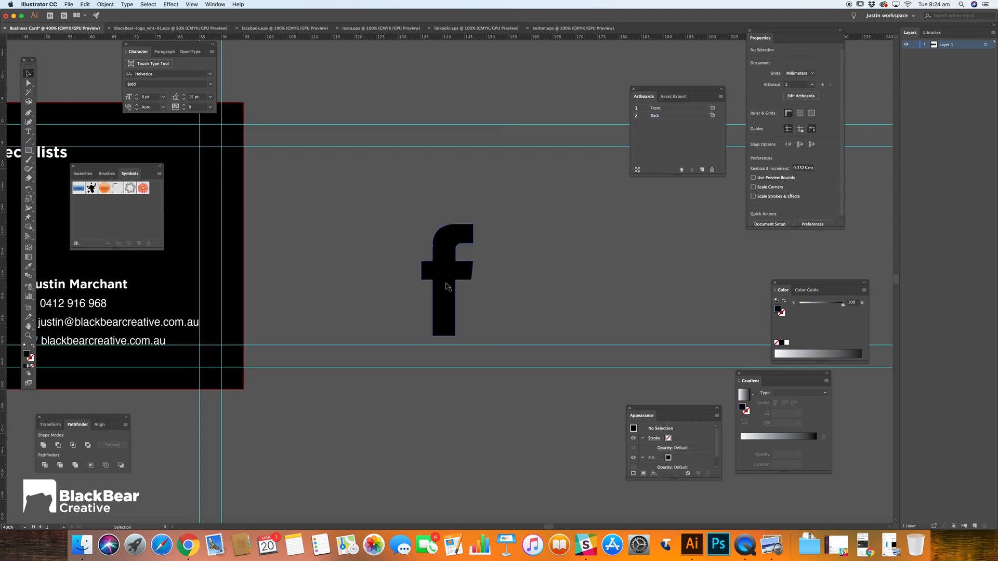
Scale the Facebook icon down proportionally and move it beside the back card's upper edge, level with the services text
drag(473, 224, 438, 298)
scroll(522, 258, down, 5)
scroll(522, 257, left, 5)
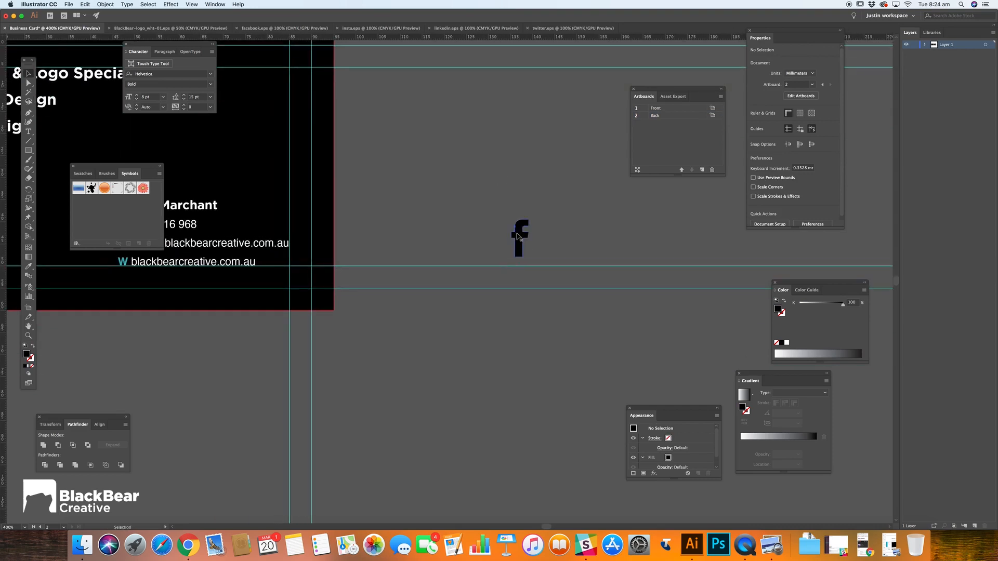
drag(529, 257, 385, 78)
click(543, 248)
click(422, 123)
Draw a circle about 5.05 mm in diameter just to the right of the Facebook icon
click(29, 150)
drag(29, 152, 51, 175)
drag(419, 69, 438, 89)
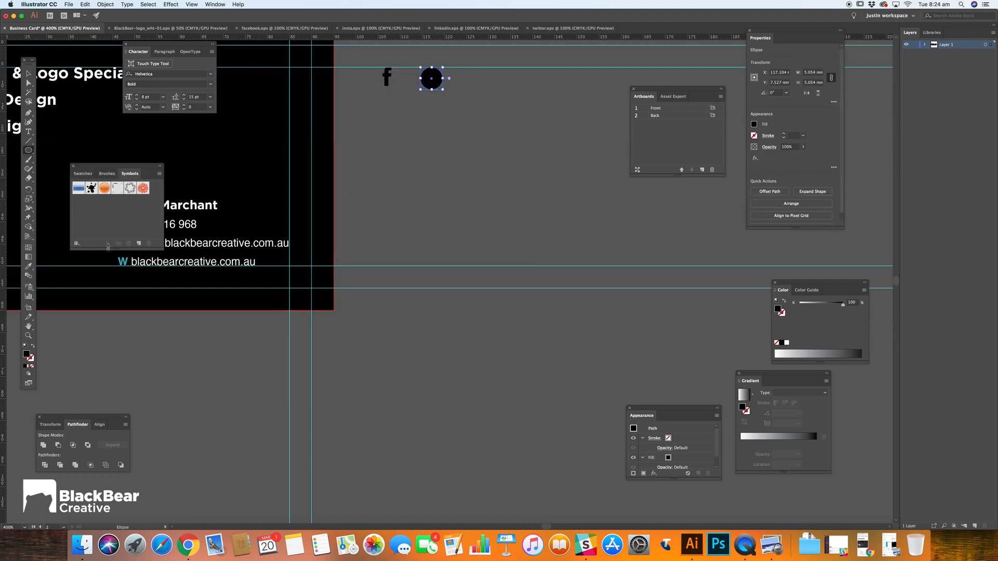
Remove the circle's fill and give it a white 1 pt stroke
click(32, 347)
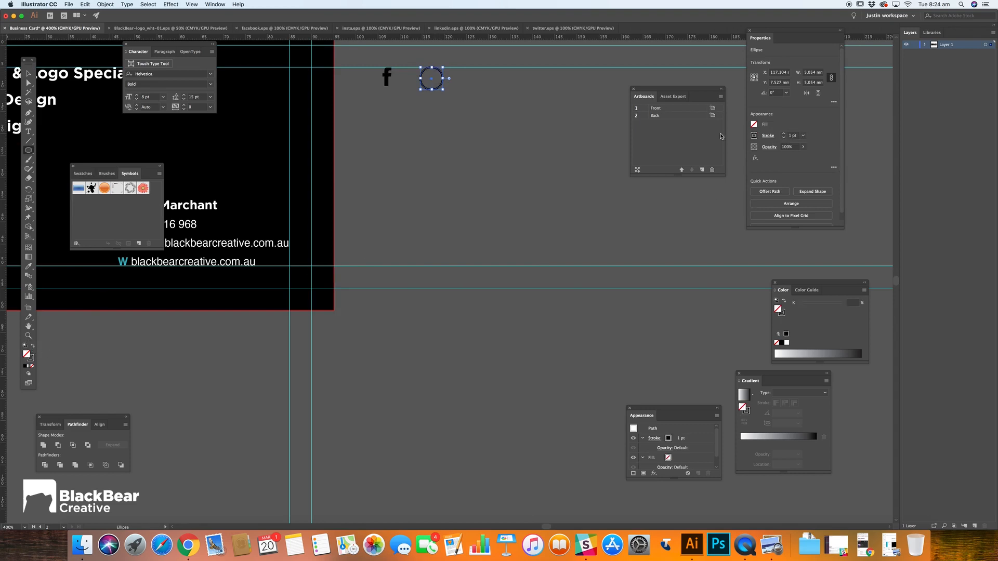
click(754, 136)
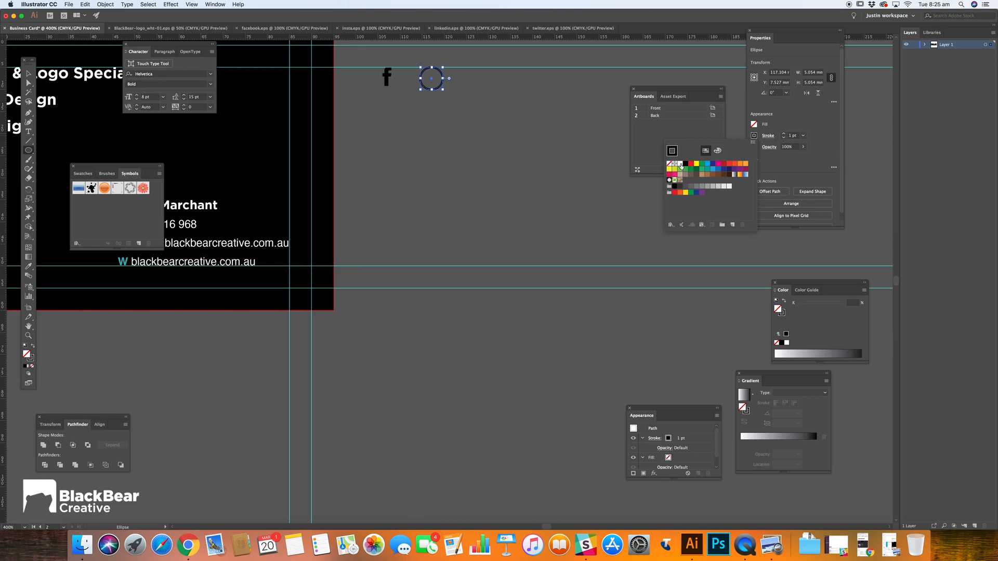
click(680, 165)
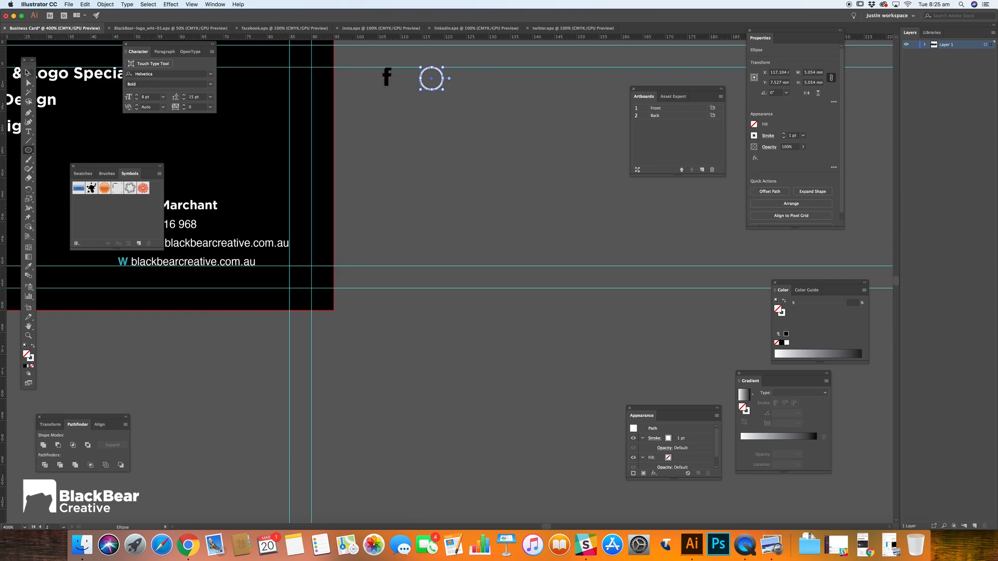
click(411, 152)
Scale the Facebook icon down to about 3.06 mm high and centre it inside the circle
super+click(455, 142)
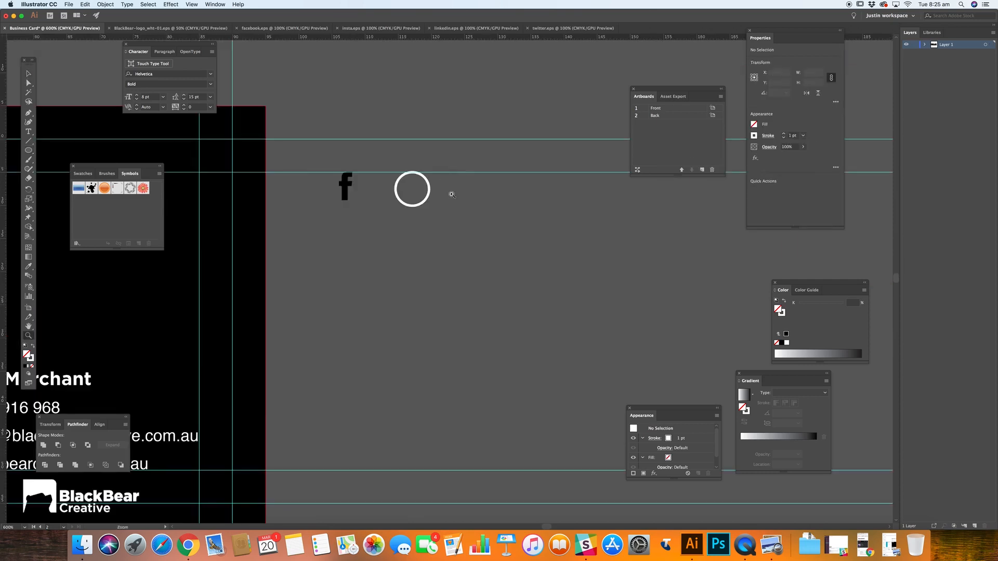
super+click(447, 191)
drag(432, 222, 466, 137)
drag(344, 204, 443, 181)
click(502, 175)
Change the fill of the Facebook icon inside the circle to white
click(439, 189)
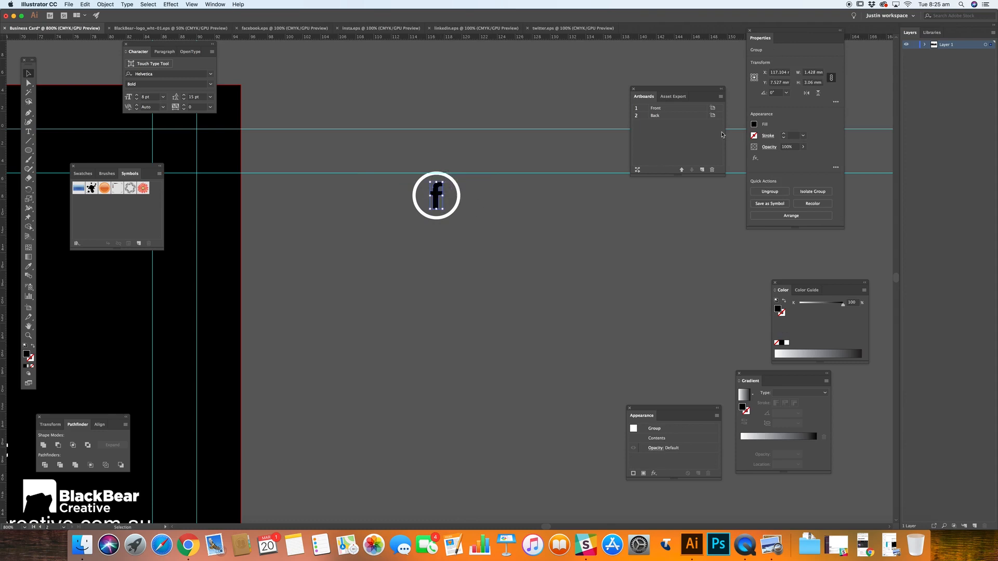
click(754, 125)
click(680, 153)
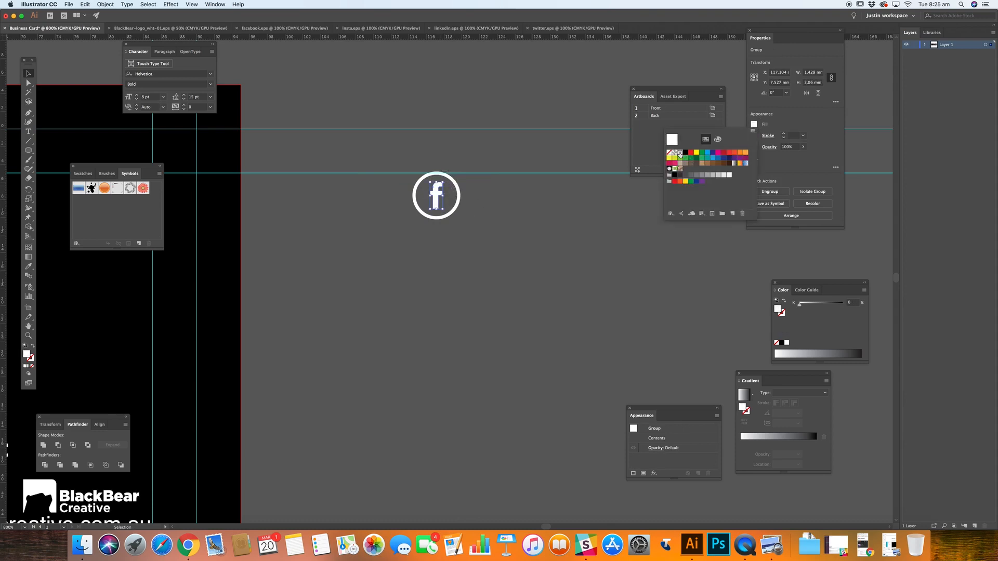
click(557, 246)
Move the circled Facebook icon onto the back card's lower left, aligned with the services text and the inner bottom guide, checking without guides
drag(411, 153, 541, 289)
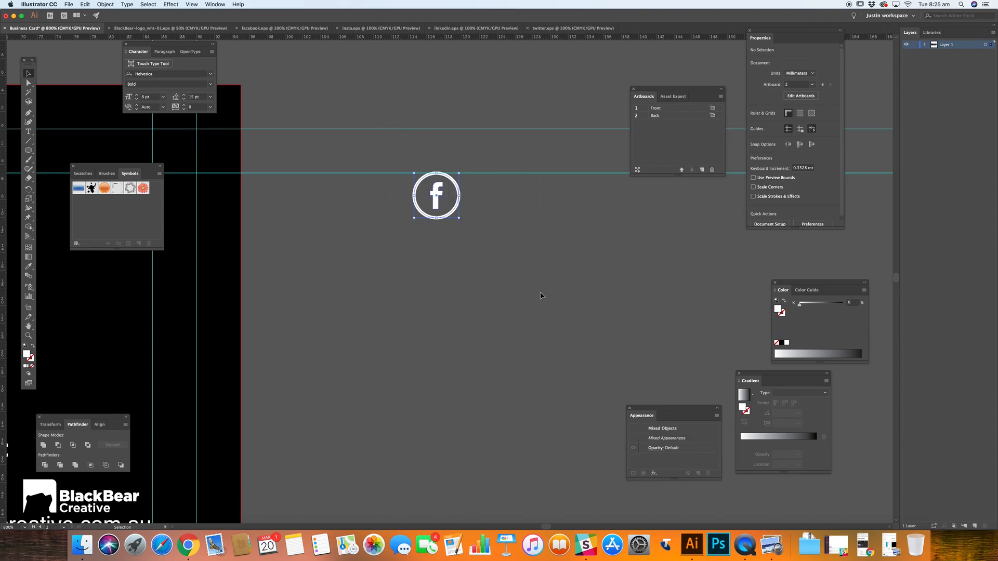
key(z)
alt+click(483, 284)
alt+click(482, 285)
alt+click(448, 281)
drag(446, 282, 675, 281)
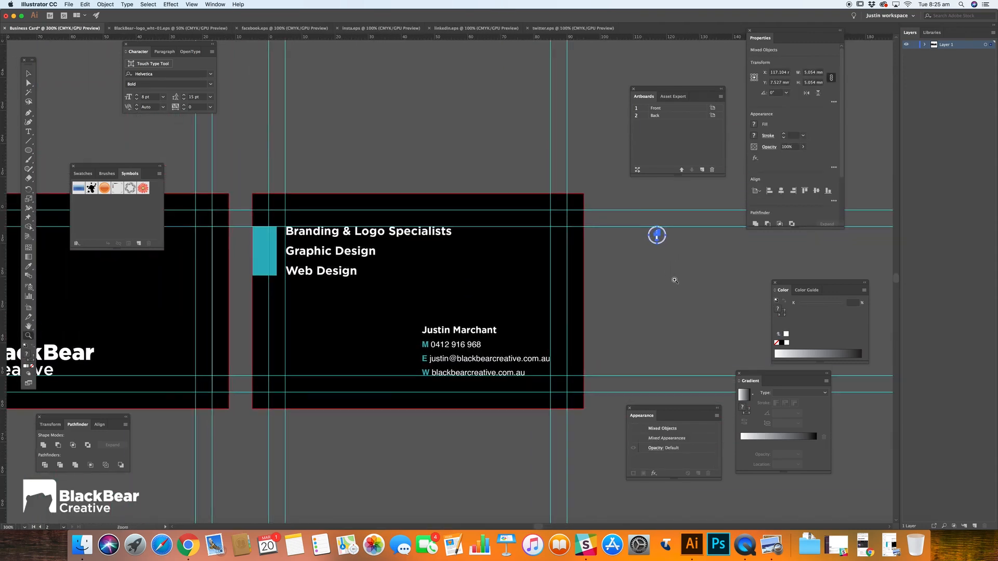
click(650, 227)
click(656, 235)
drag(657, 235, 294, 368)
click(648, 338)
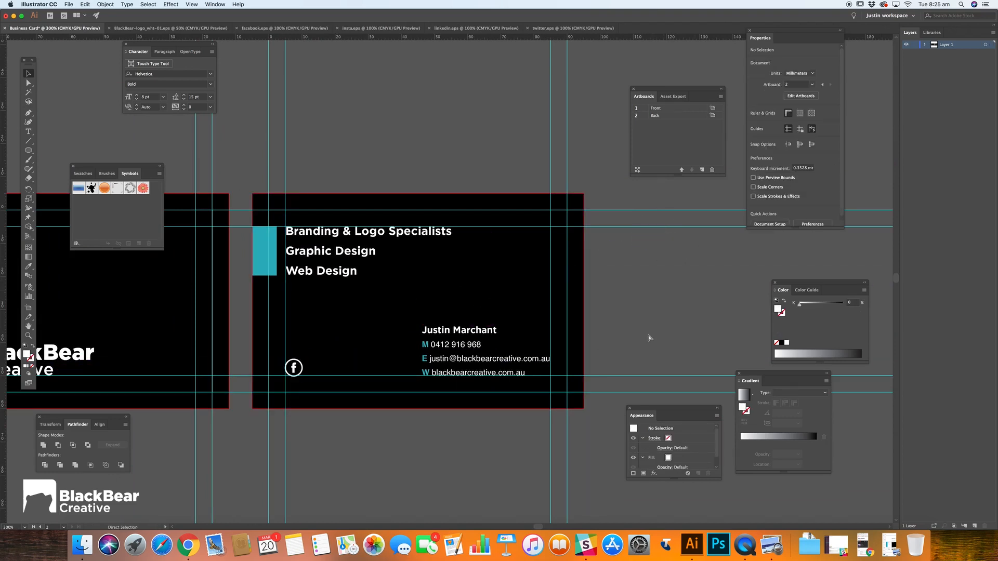
key(super+semicolon)
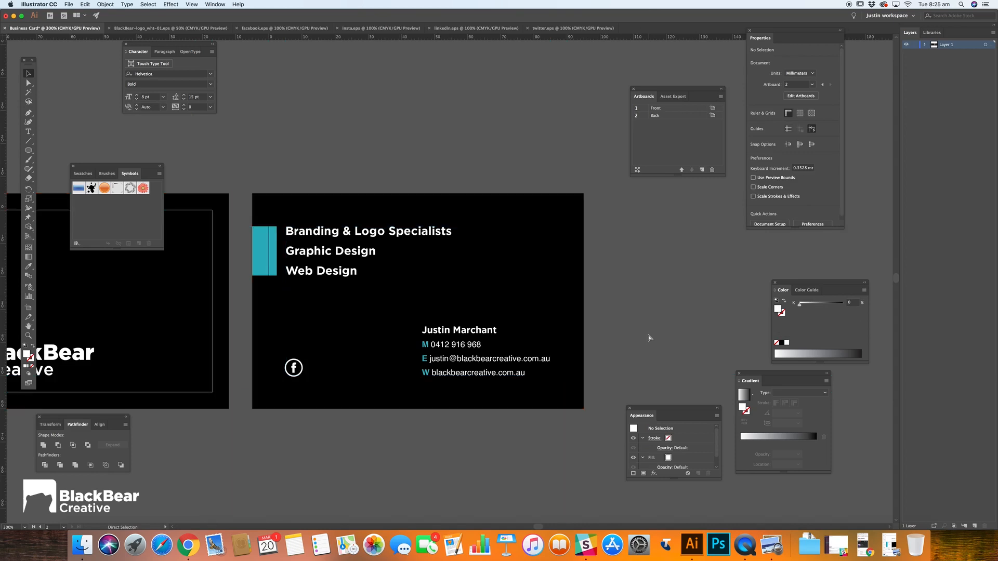
key(super+semicolon)
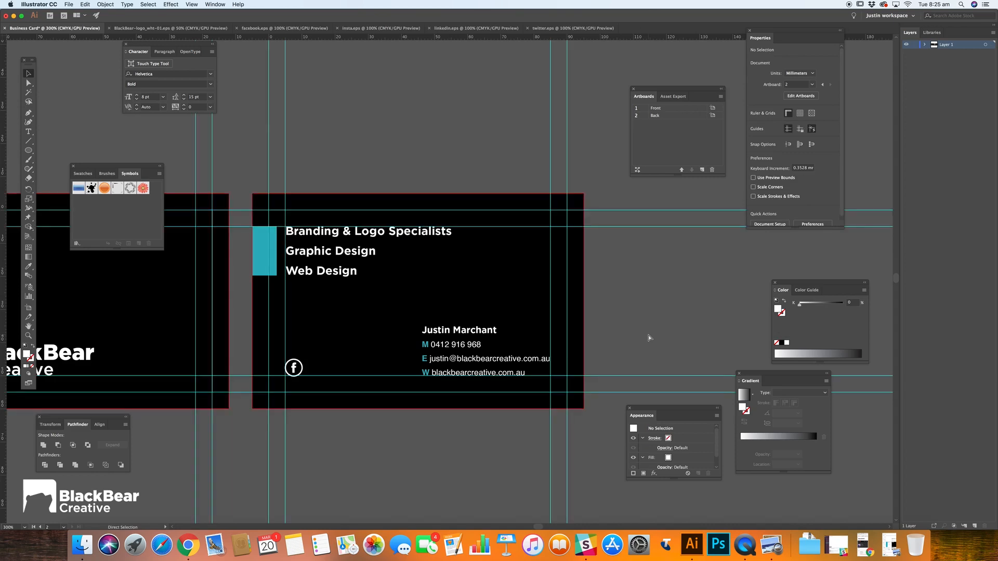
Copy the black Instagram icon from insta.eps and return to the Business Card document
click(573, 29)
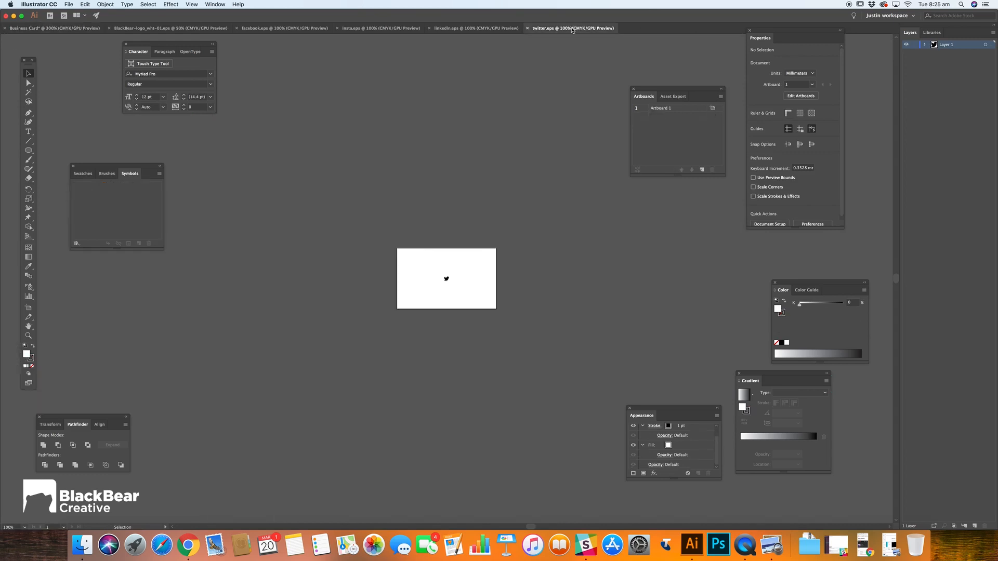
click(483, 30)
click(382, 30)
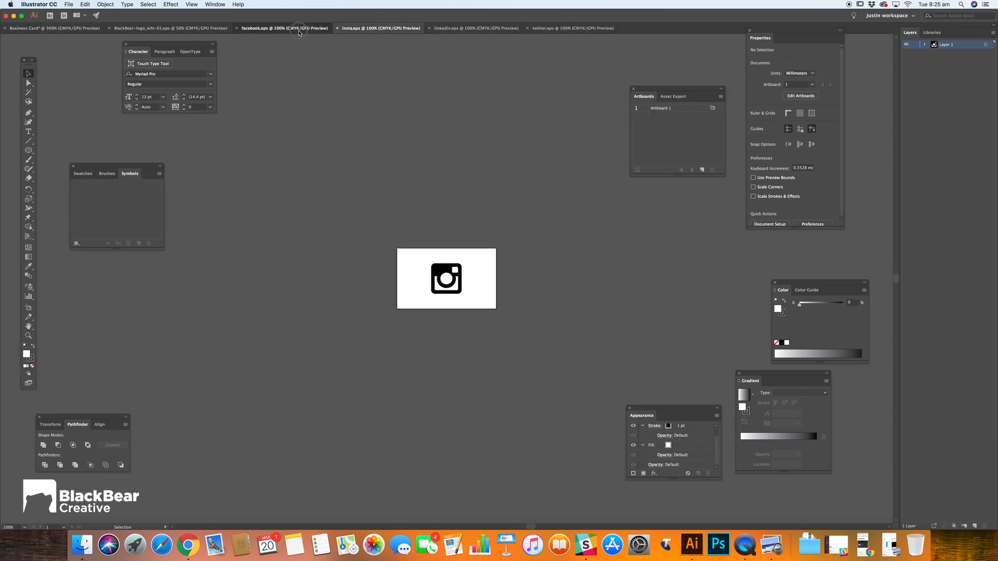
click(326, 29)
click(341, 30)
drag(363, 233, 493, 335)
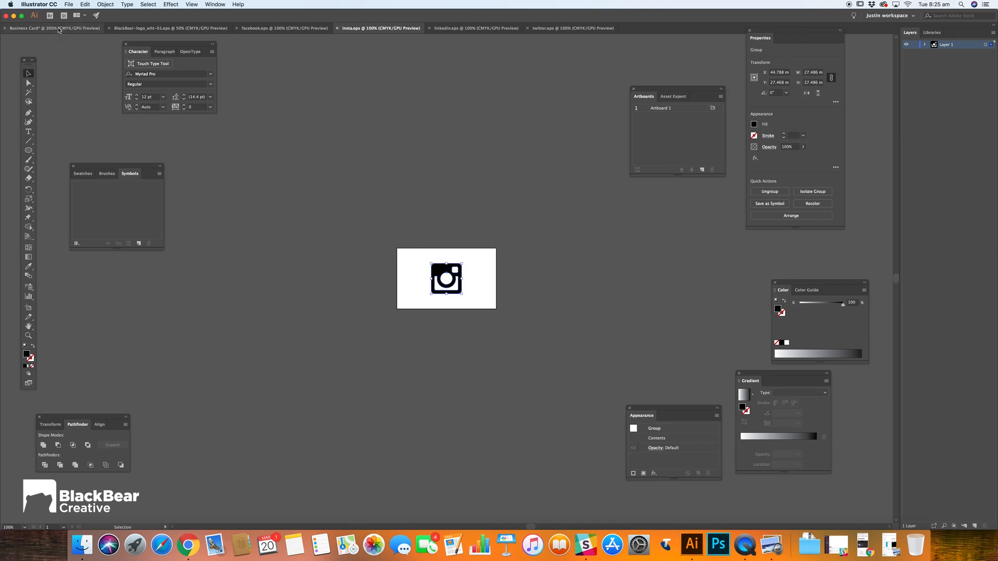
click(58, 29)
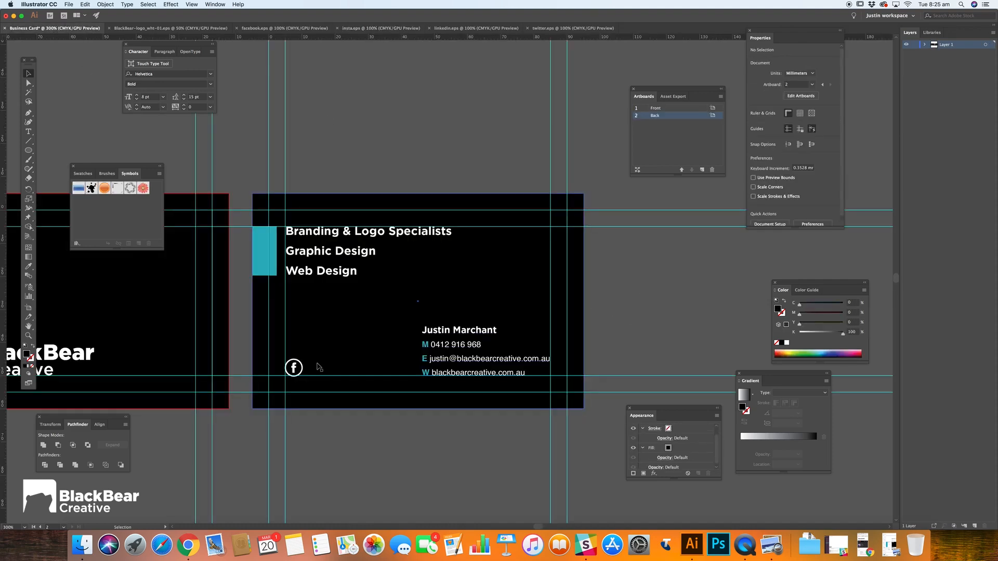
Nudge the circled Facebook icon up slightly to Y 47.24 mm so the circle rests on the inner bottom guide
key(z)
click(346, 358)
click(381, 299)
click(427, 264)
click(435, 261)
drag(482, 307, 202, 239)
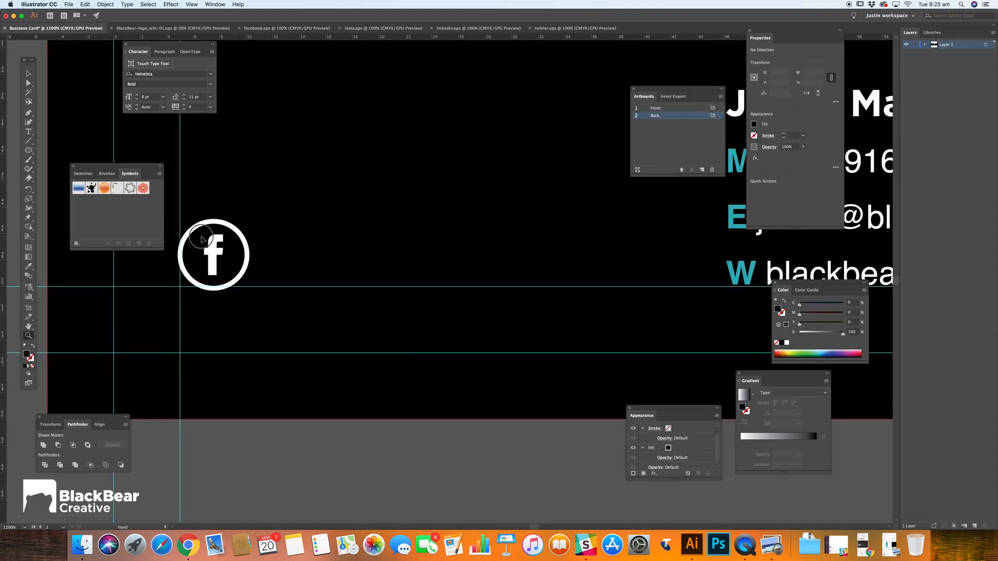
key(v)
click(246, 251)
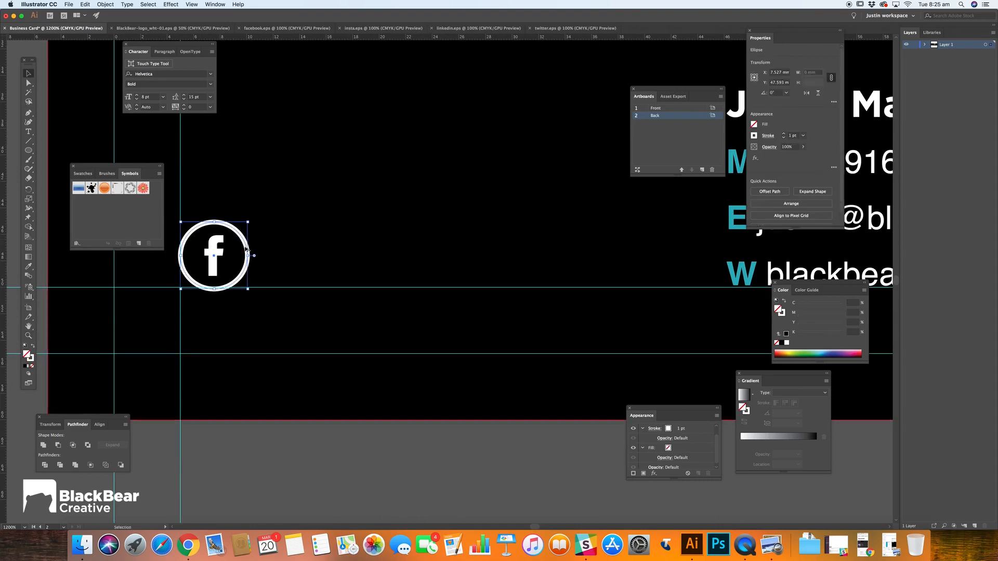
shift+click(215, 253)
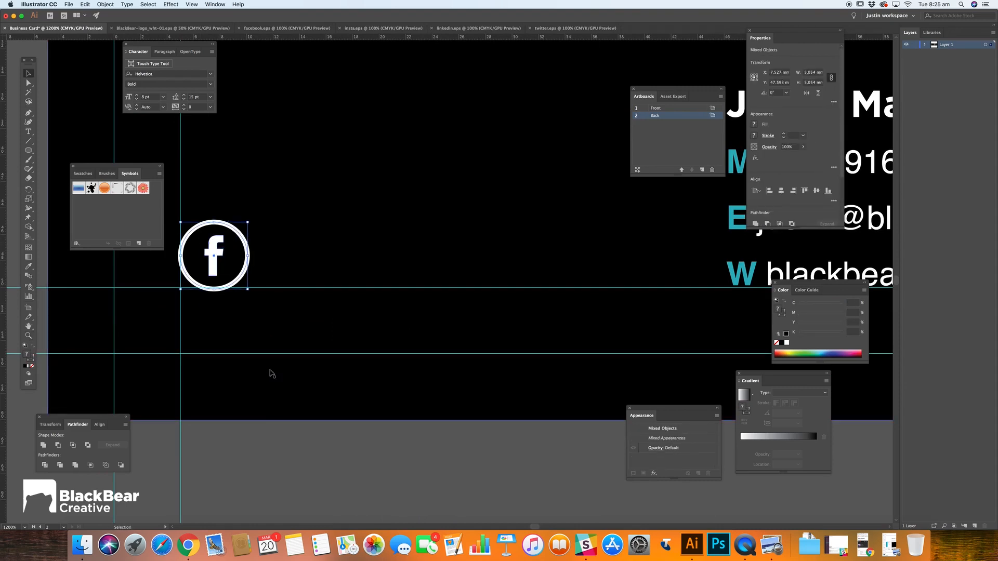
click(271, 433)
click(220, 252)
shift+click(242, 237)
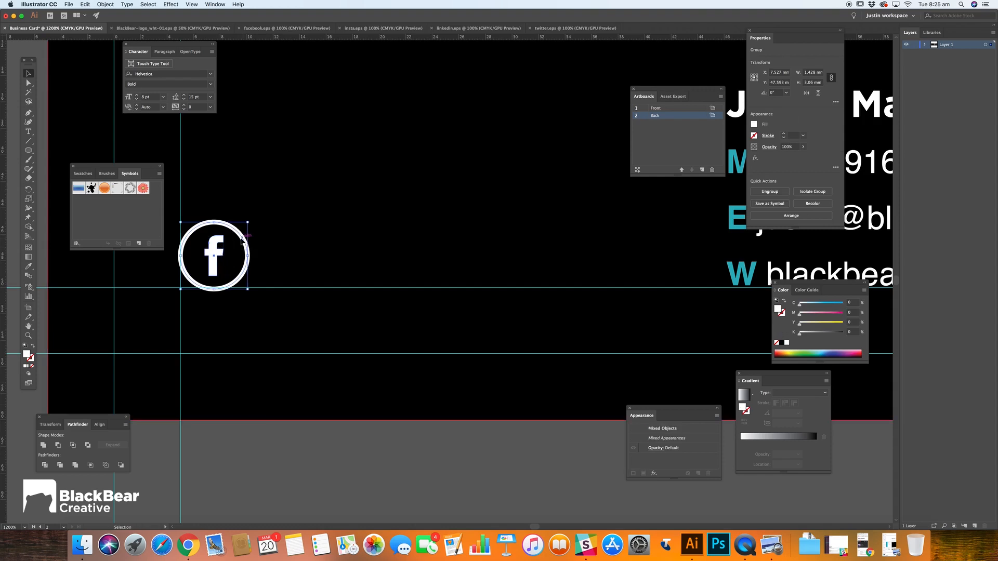
key(Up)
key(Right)
key(Down)
key(Left)
key(Up)
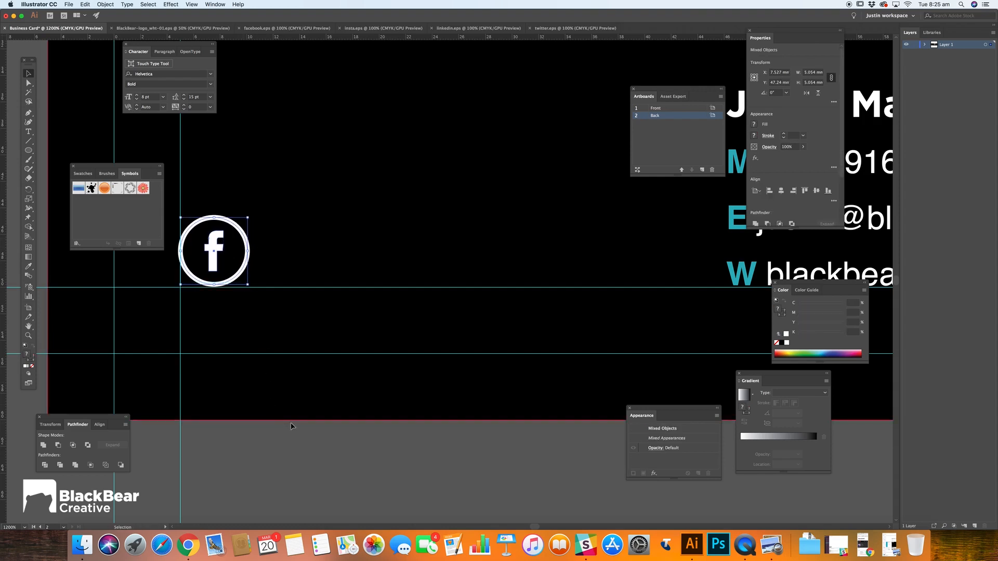
click(291, 427)
Duplicate the white outlined circle directly to the right of the Facebook icon, leaving a small gap between them
click(249, 250)
drag(250, 244, 330, 244)
click(337, 457)
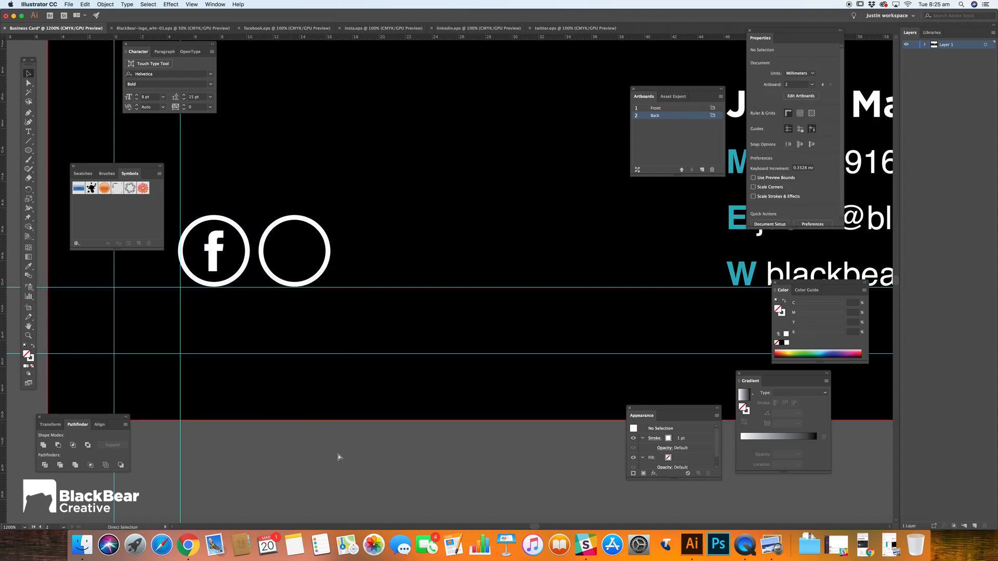
Paste the Instagram icon scaled down proportionally to about 5.72 mm and change its fill to white
key(super+v)
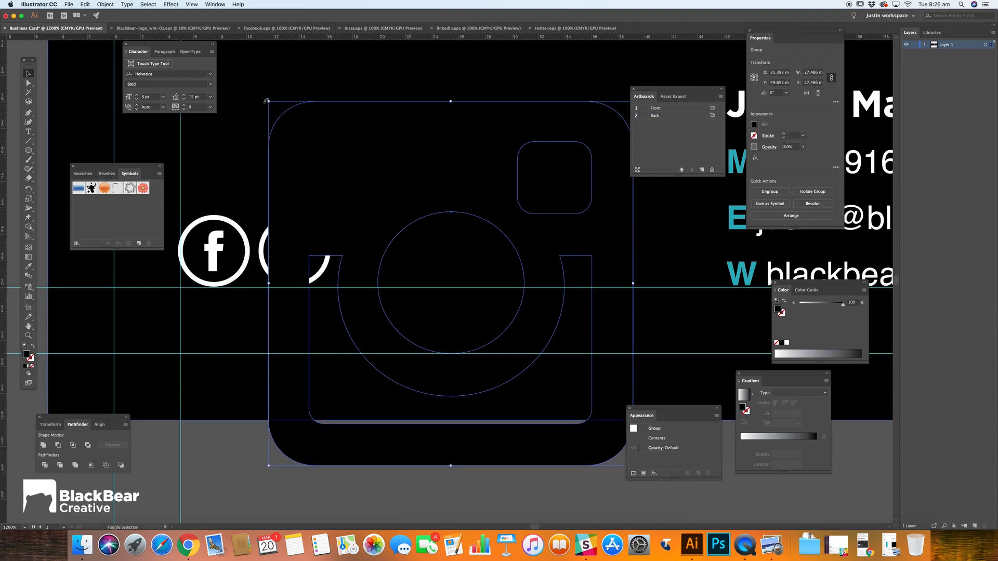
drag(268, 102, 557, 390)
double_click(575, 411)
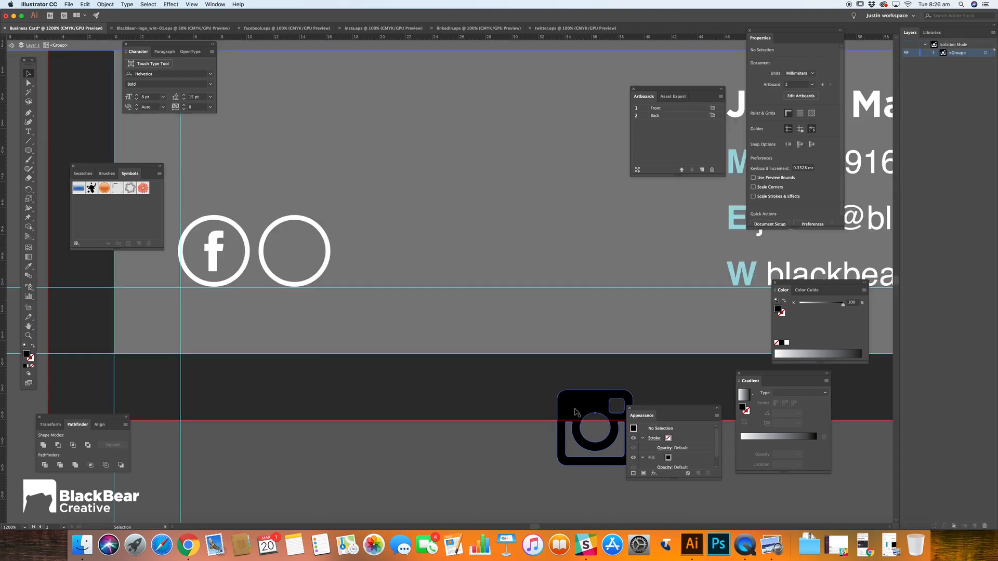
double_click(502, 441)
click(590, 395)
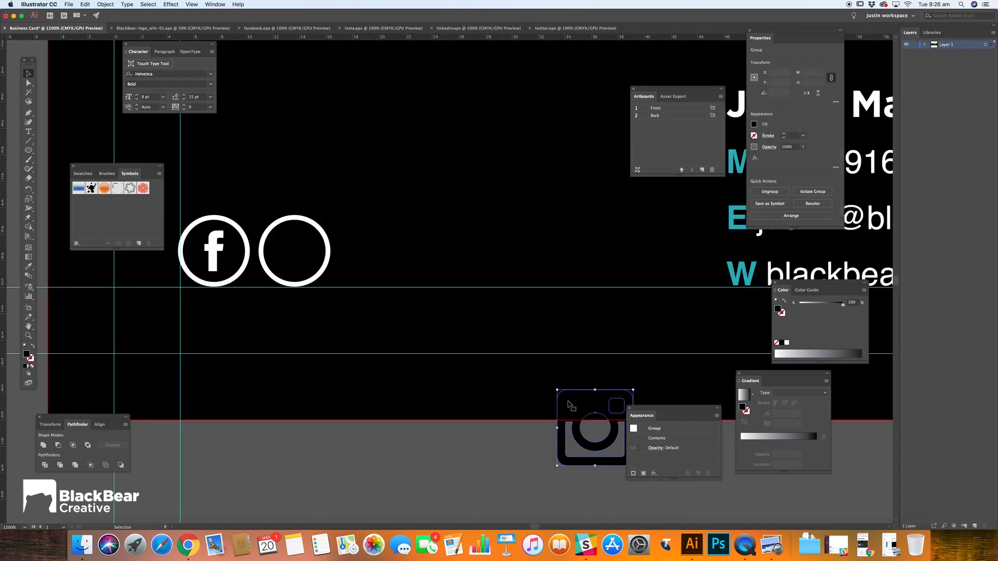
click(754, 125)
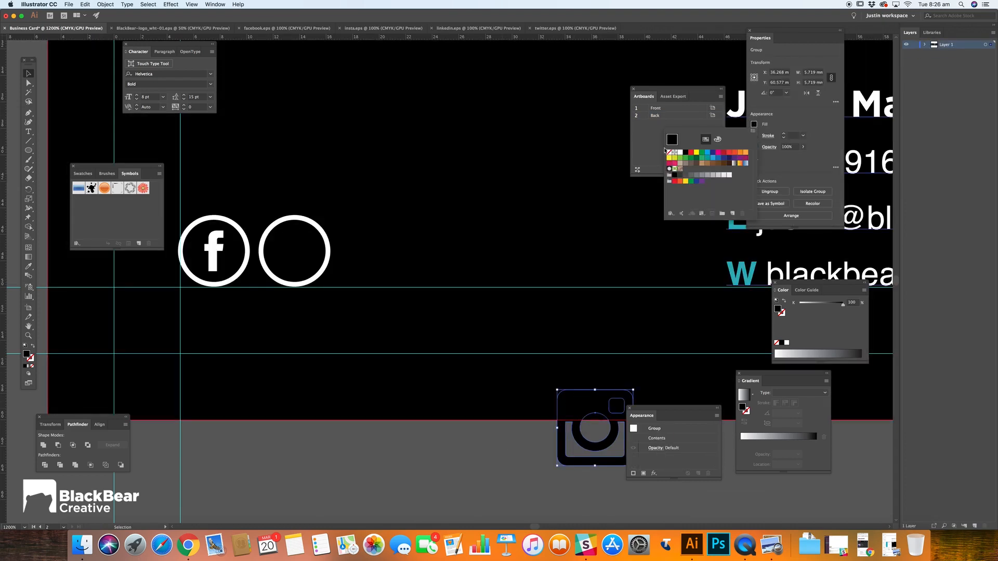
click(681, 153)
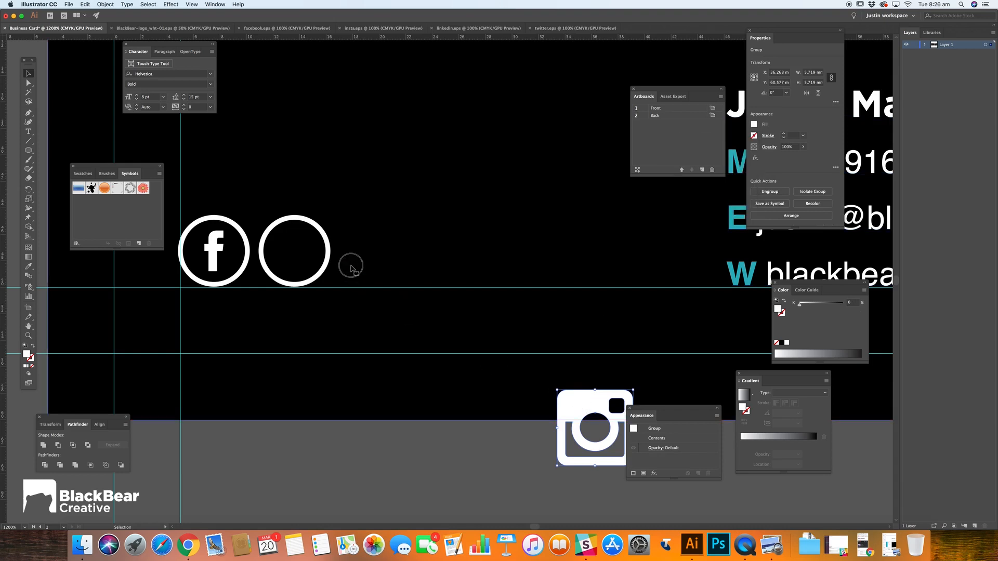
Fit the Instagram icon centred inside the second circle and add a third copy of the circle beside it
drag(586, 407, 318, 241)
drag(343, 298, 393, 229)
click(353, 429)
click(430, 364)
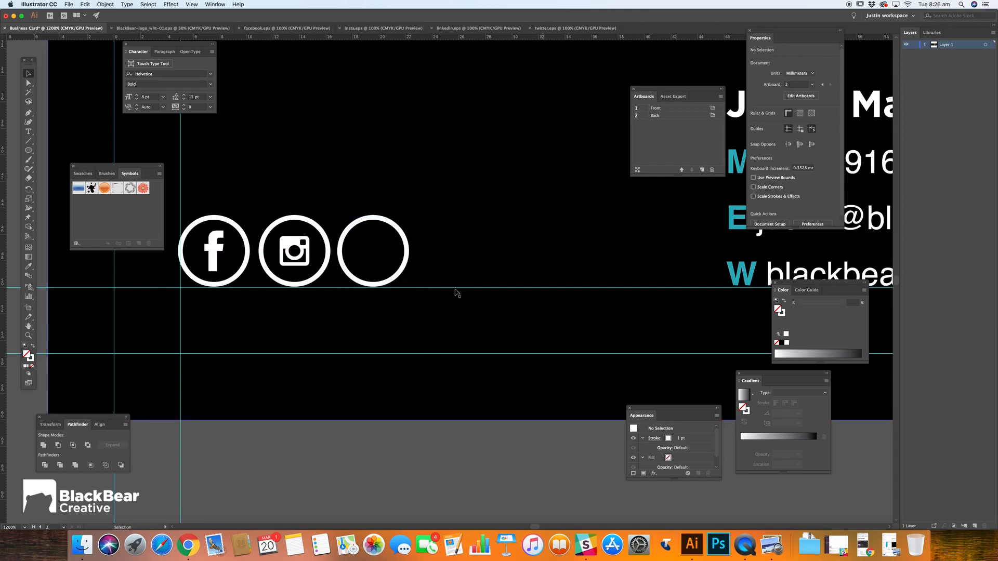
Copy the black LinkedIn icon from linkedin.eps and return to the Business Card document
click(574, 29)
click(470, 28)
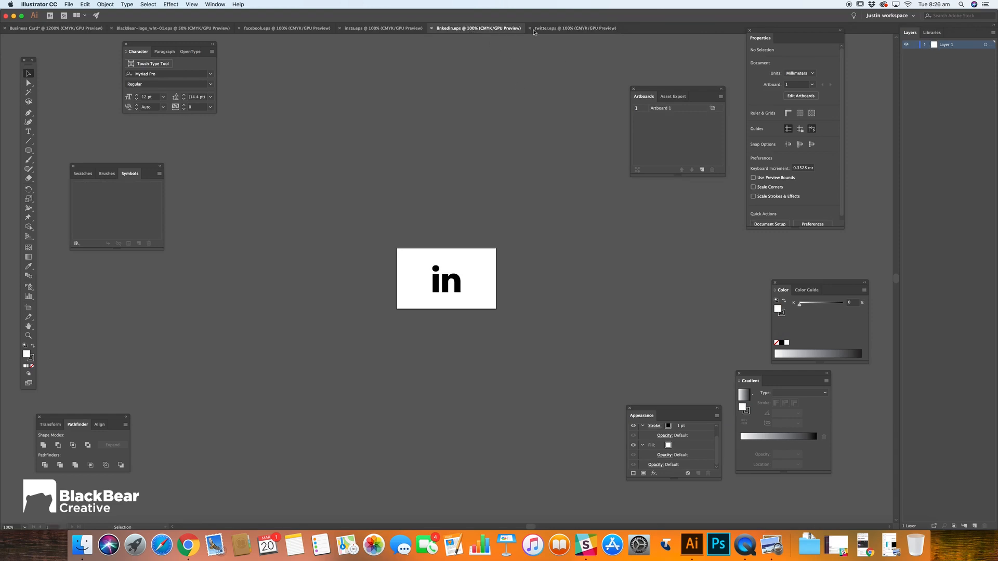
click(452, 283)
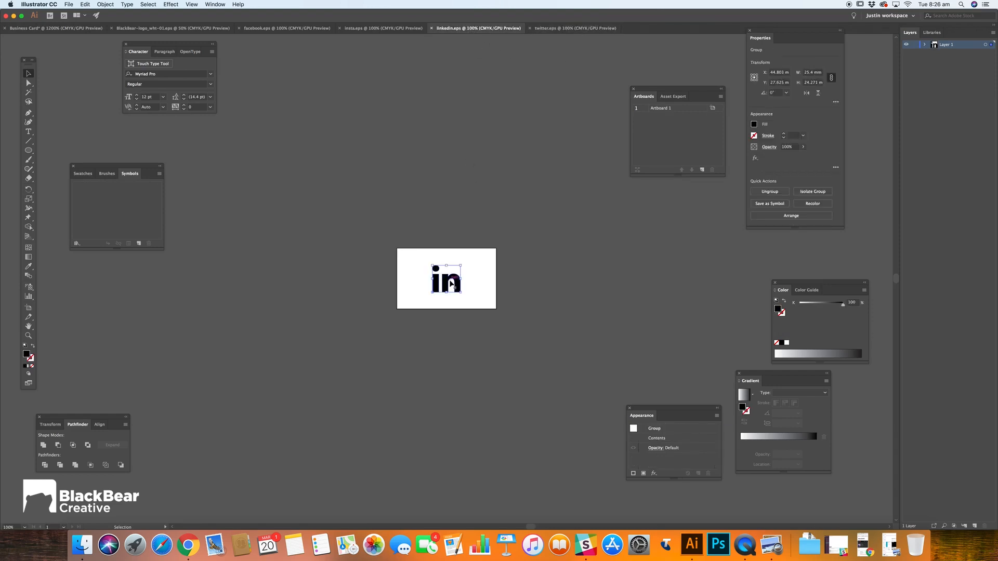
click(57, 28)
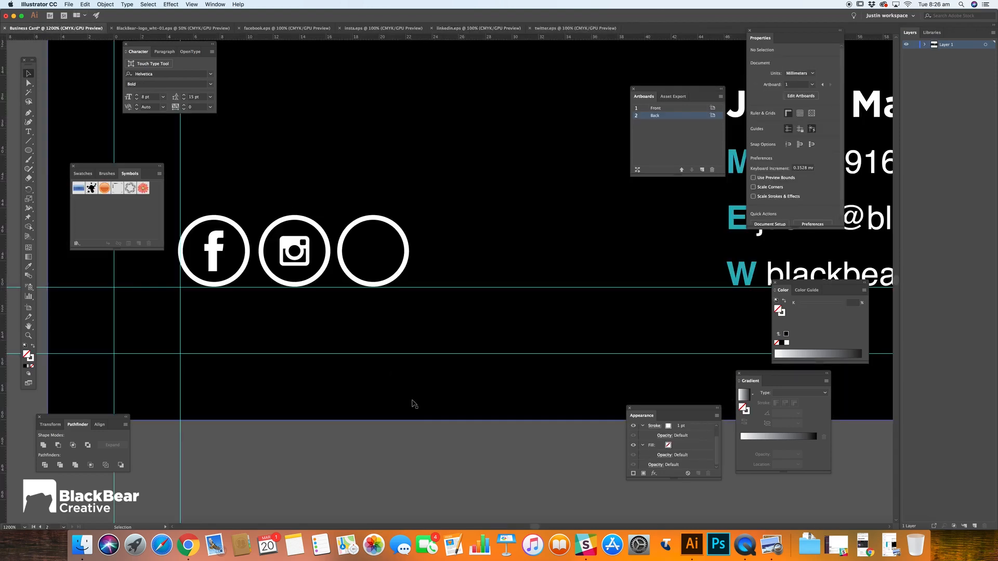
Paste the LinkedIn icon, scaled down to about 2.23 mm wide, centred inside the third circle
key(super+v)
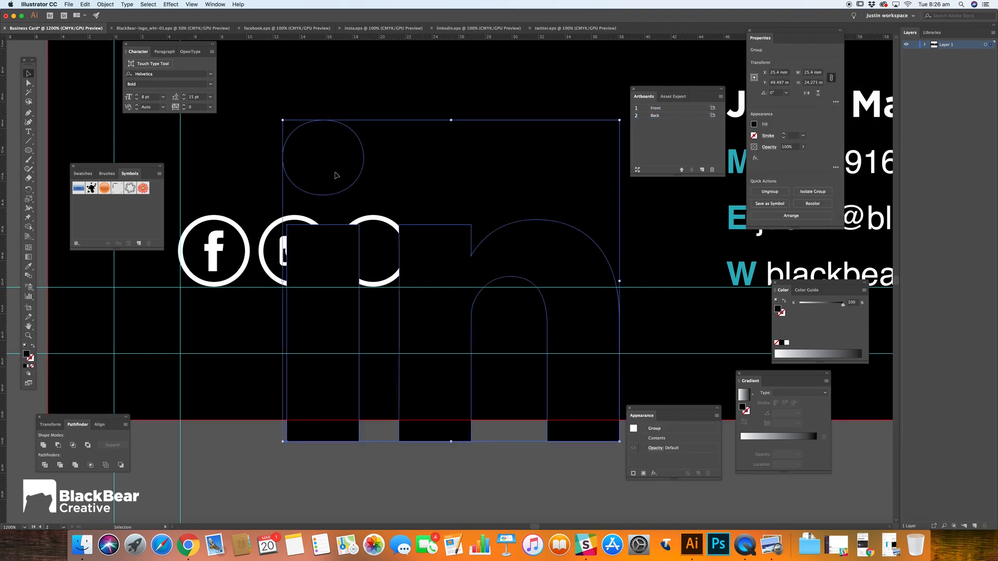
drag(371, 202, 377, 251)
click(483, 325)
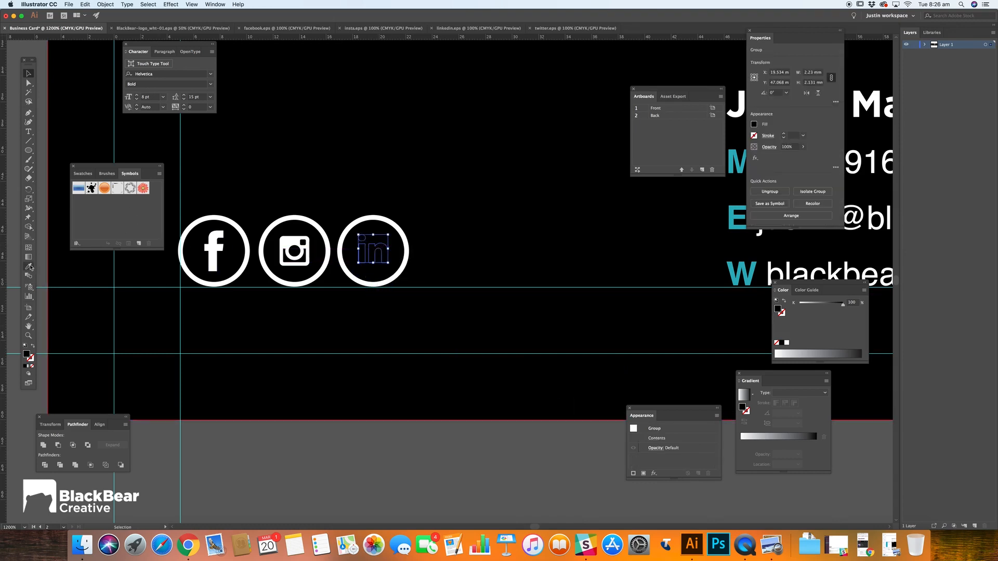
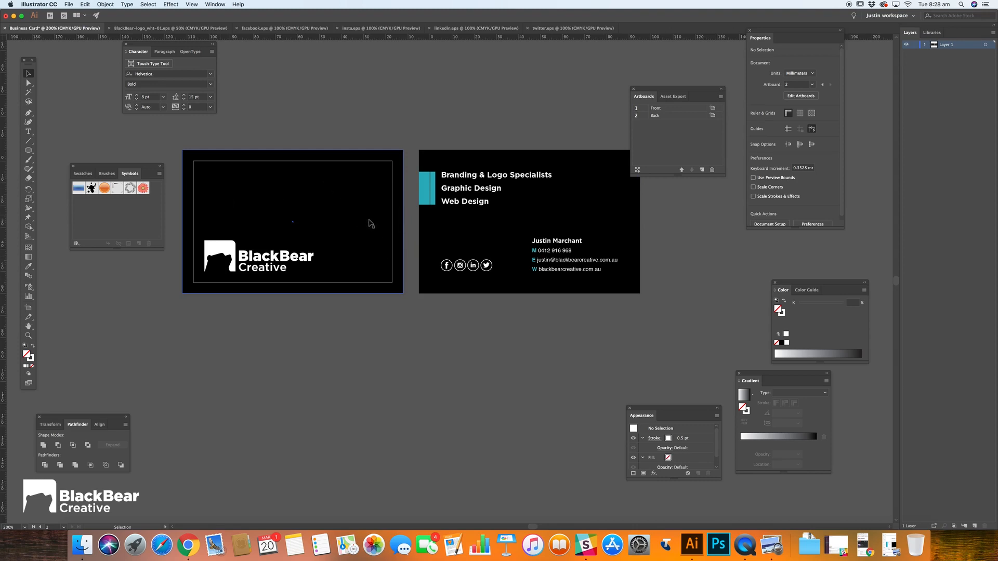
Review the layout of the front and back cards side by side with the guides hidden
click(677, 267)
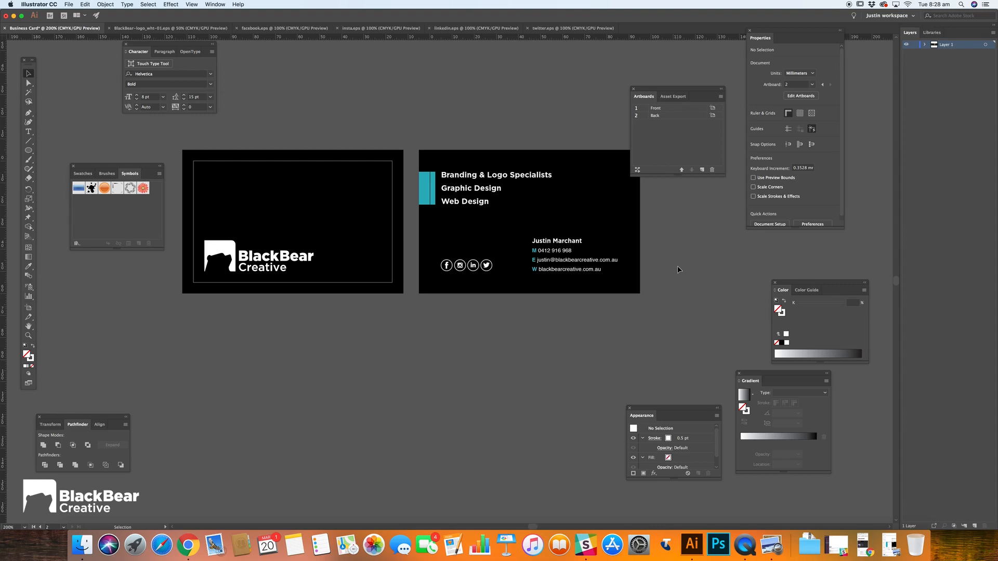
scroll(676, 270, up, 1)
scroll(677, 270, right, 2)
scroll(677, 269, left, 2)
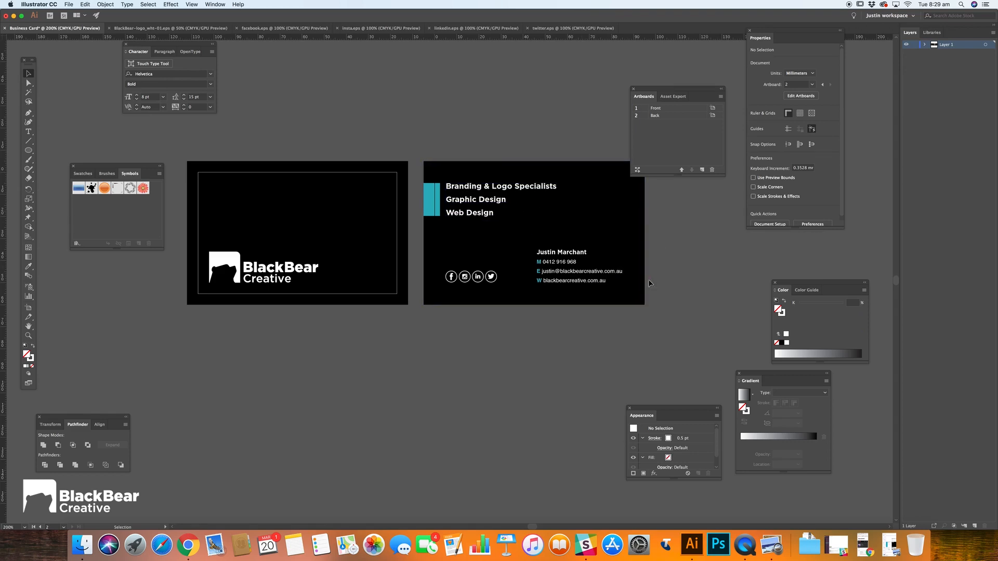
key(z)
alt+click(460, 257)
drag(455, 285, 447, 239)
click(448, 263)
click(449, 252)
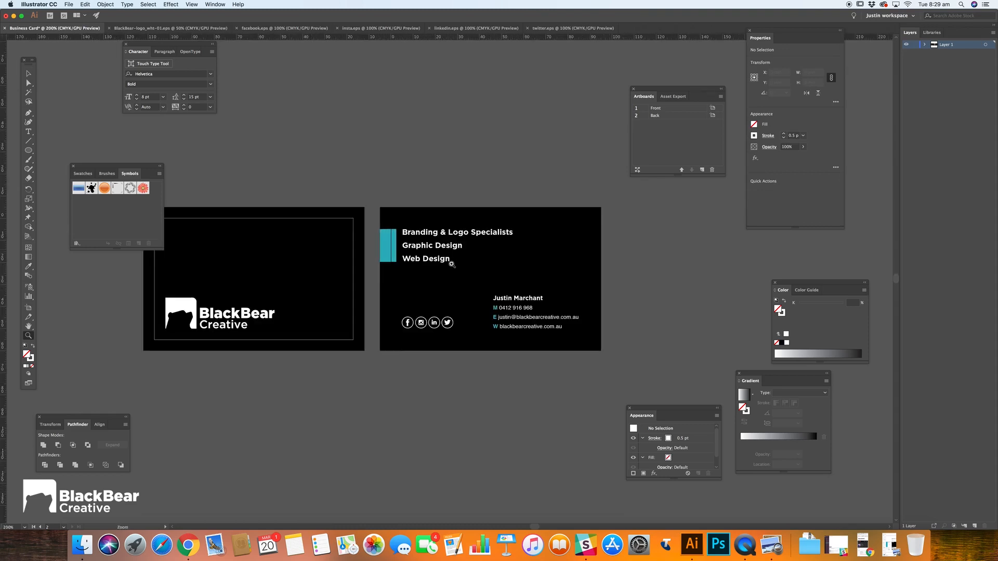
Show the guides again over the front and back cards
key(super+semicolon)
click(451, 263)
drag(451, 264, 432, 233)
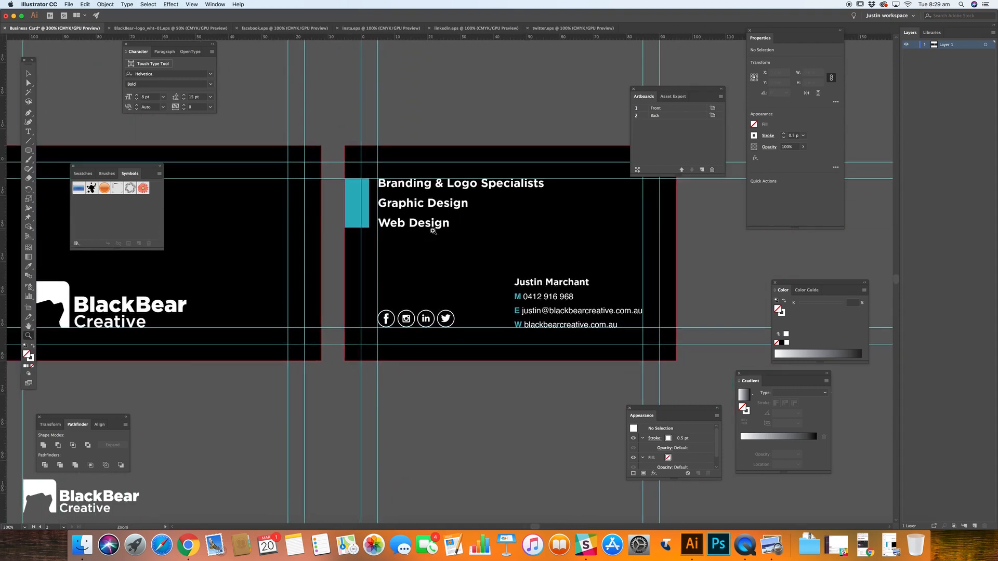
key(v)
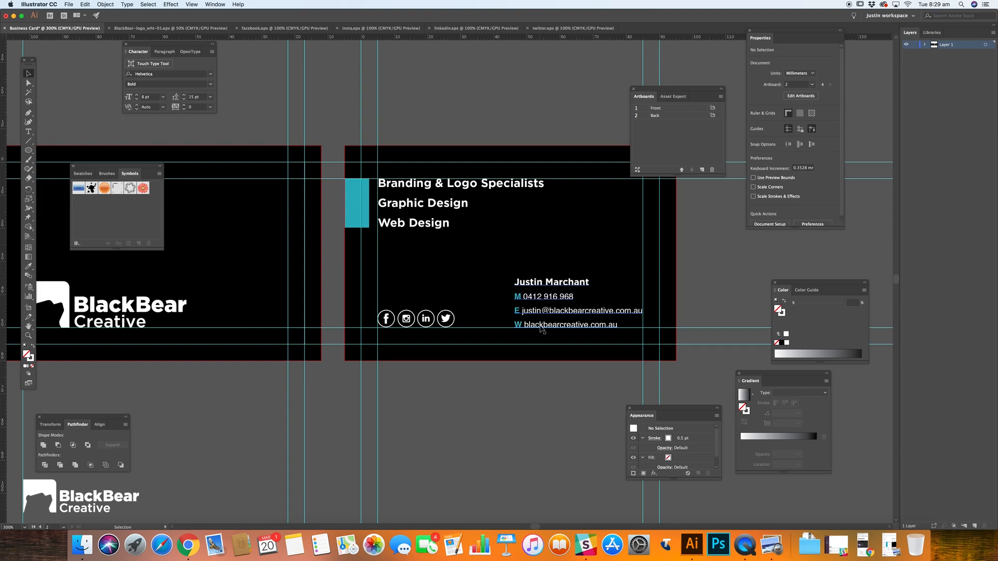
click(574, 258)
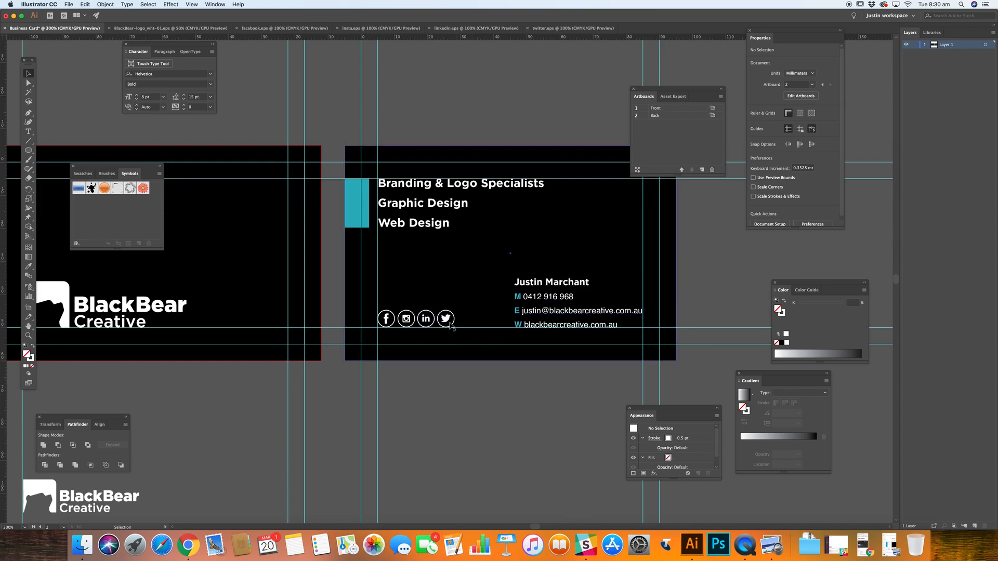
Examine how the logo, services text, social icons and contact details on both cards line up with the guides
scroll(527, 342, left, 5)
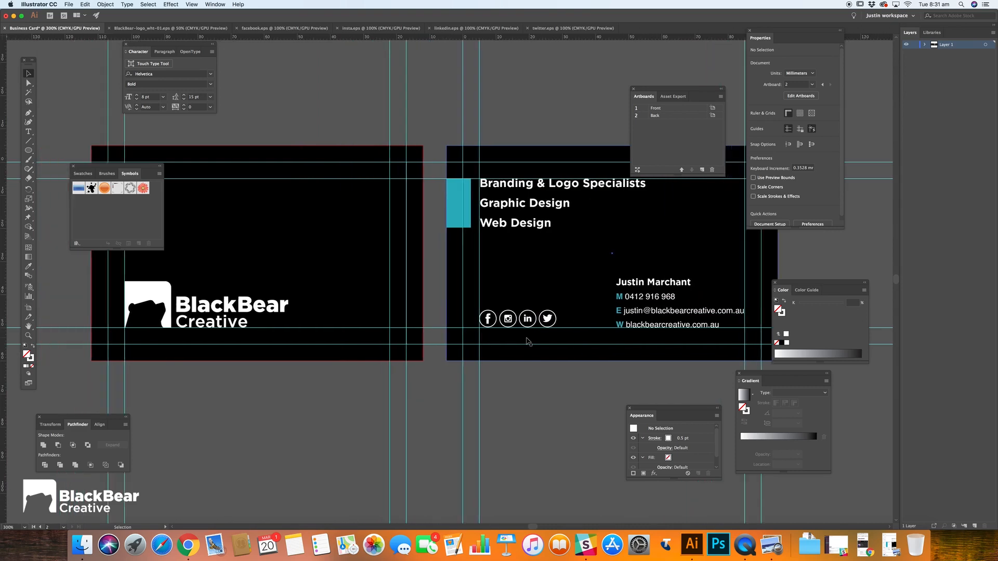
scroll(527, 341, left, 2)
scroll(528, 341, left, 2)
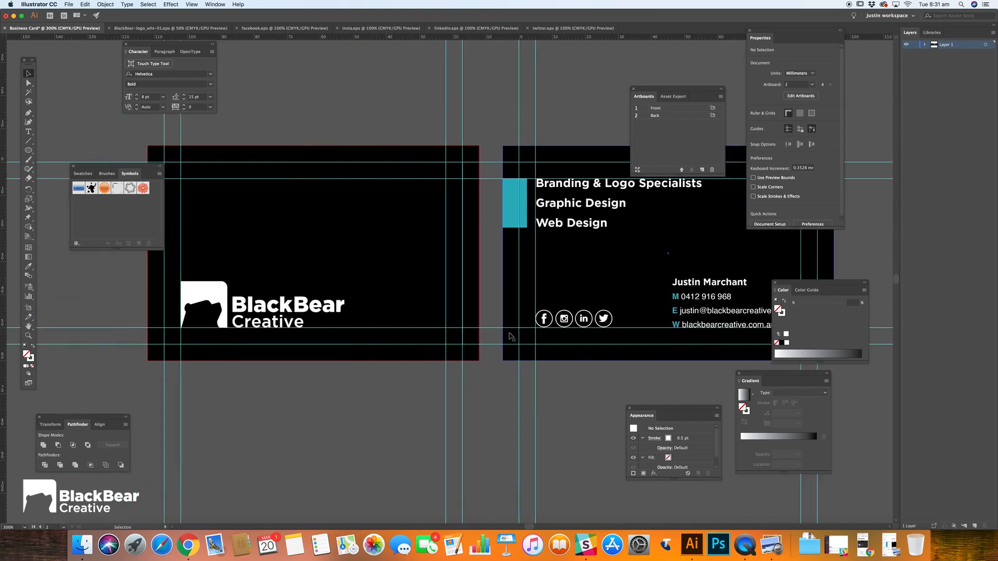
scroll(582, 194, right, 3)
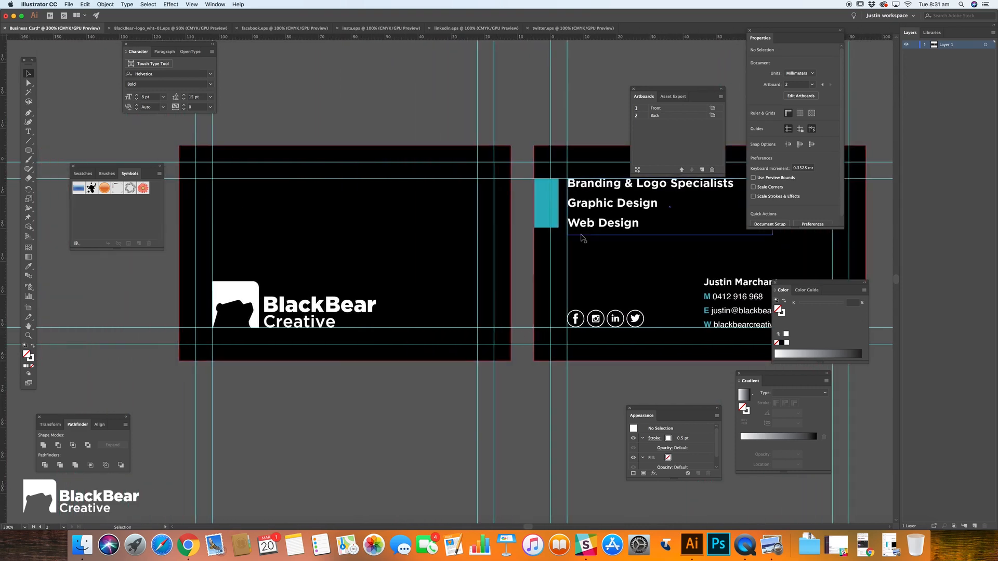
scroll(582, 238, right, 8)
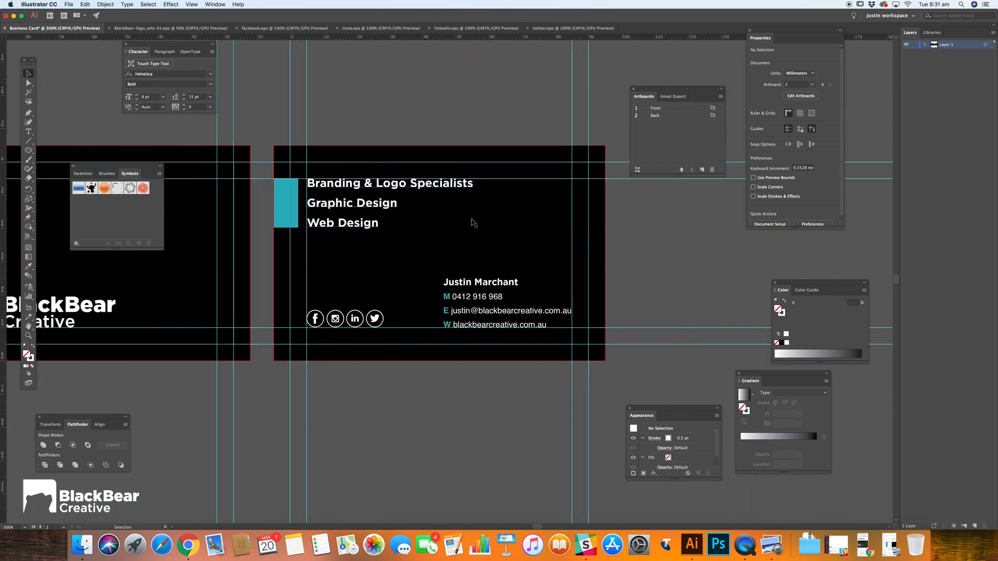
scroll(468, 222, left, 3)
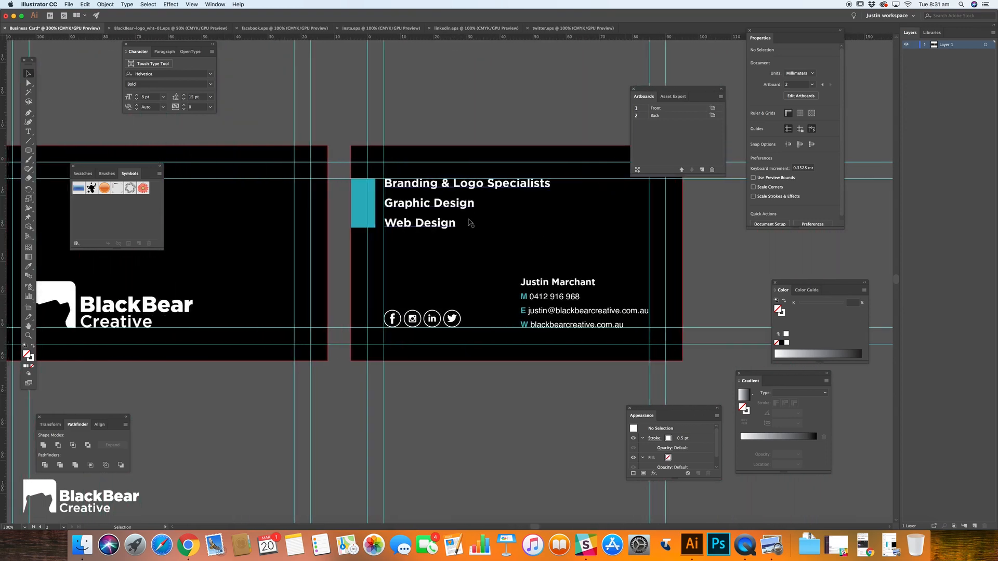
scroll(470, 222, left, 3)
scroll(470, 221, right, 1)
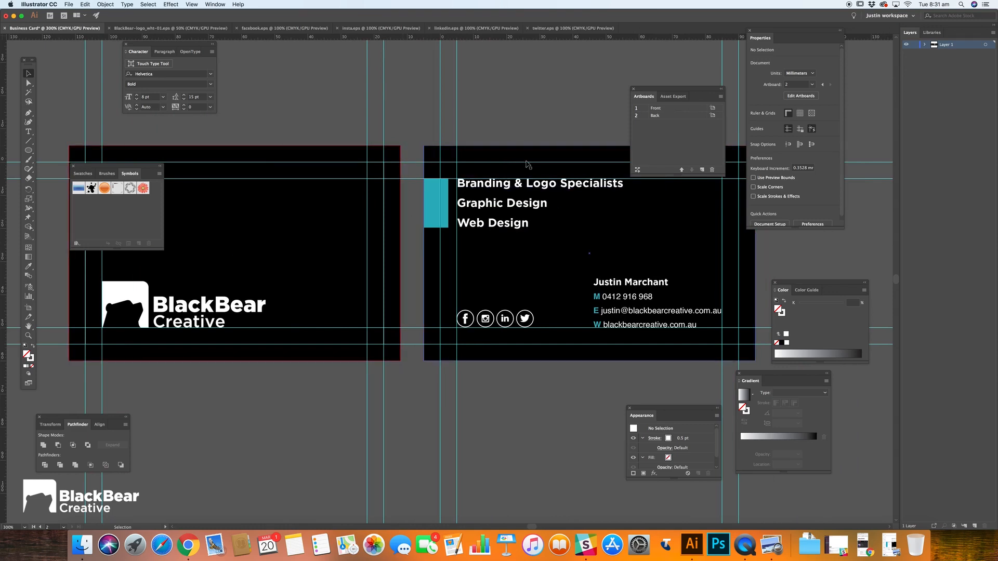
scroll(575, 254, right, 5)
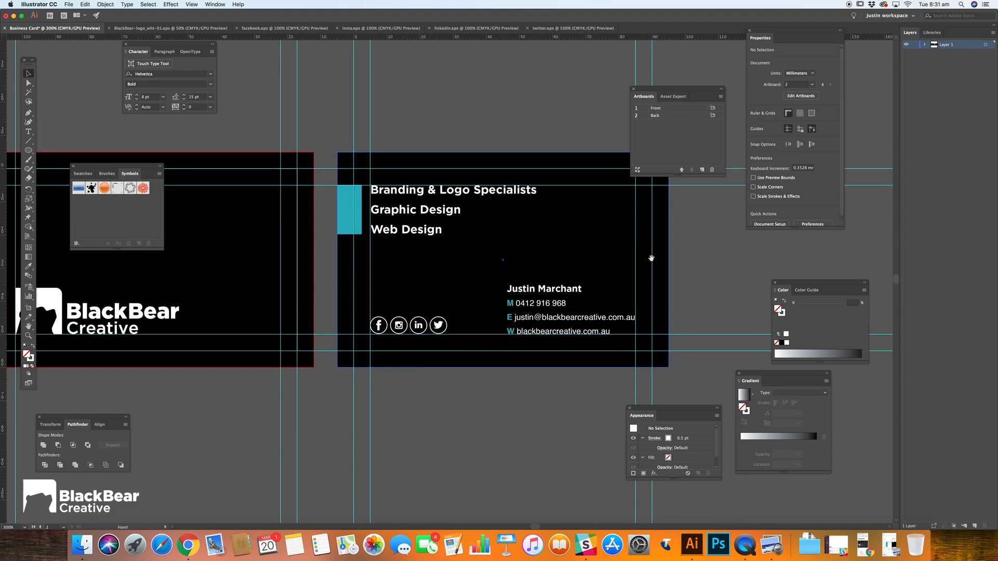
Convert the services text and the contact details on the back card to outlines
drag(651, 256, 611, 316)
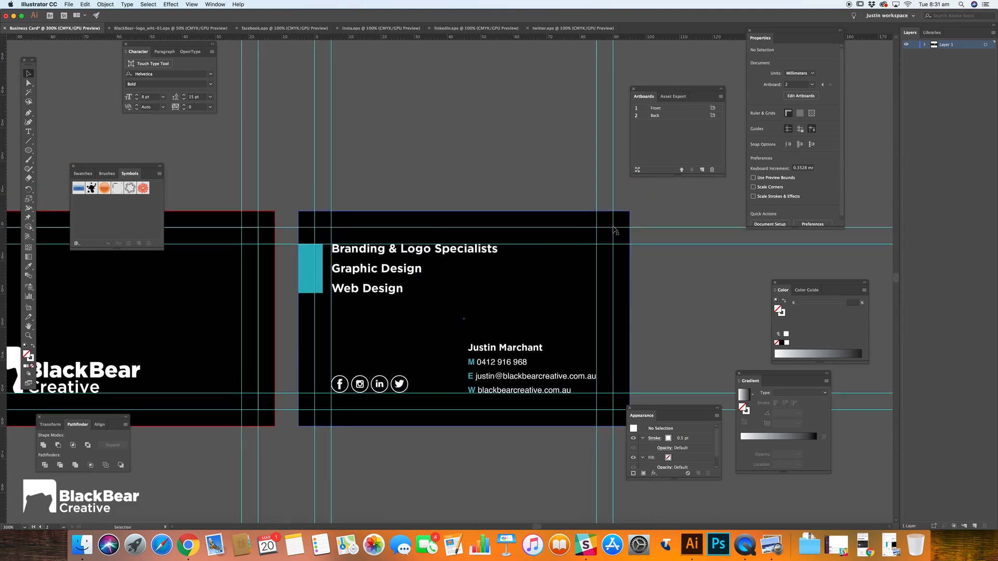
drag(672, 297, 715, 267)
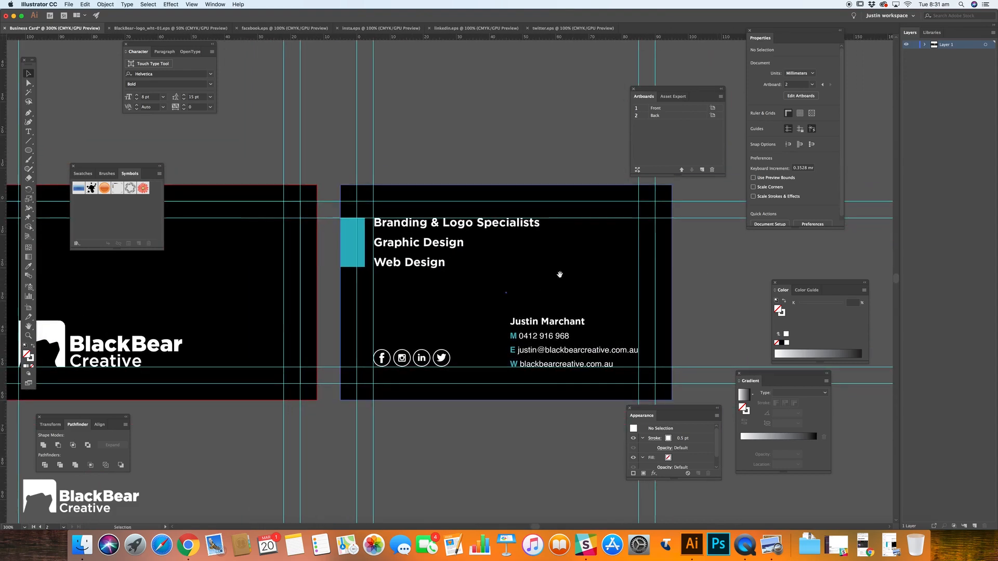
scroll(715, 267, left, 4)
click(507, 248)
shift+click(604, 328)
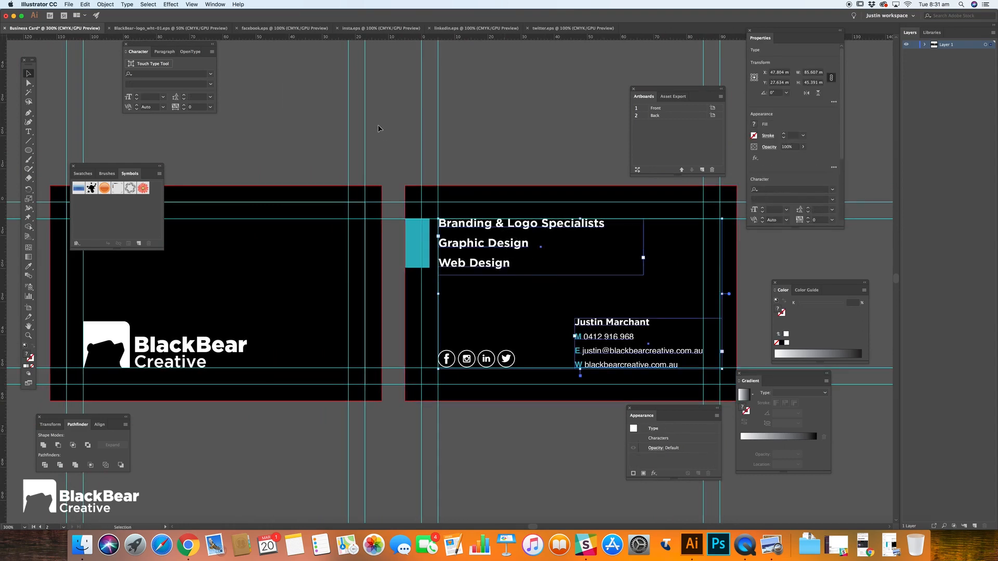
click(127, 4)
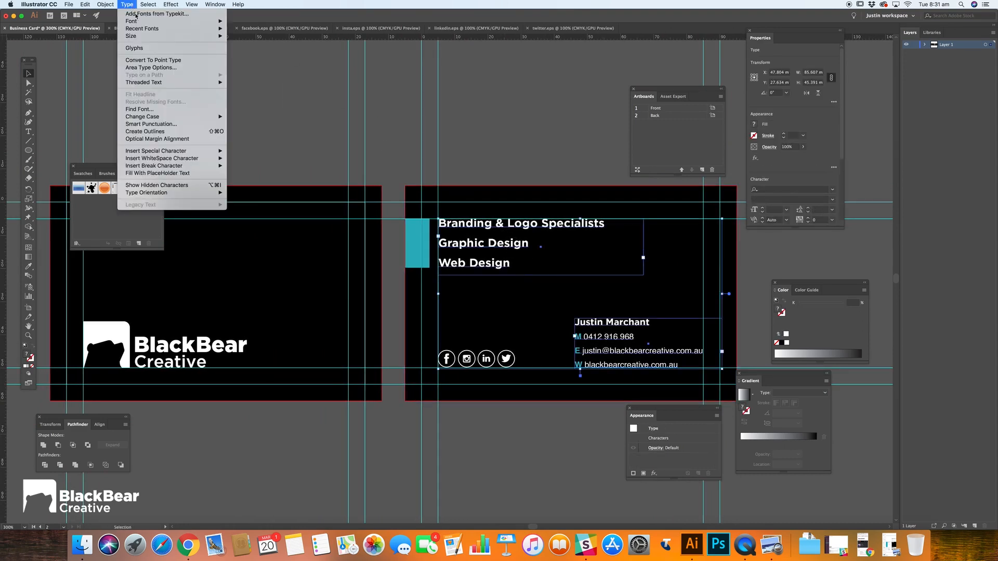
click(154, 133)
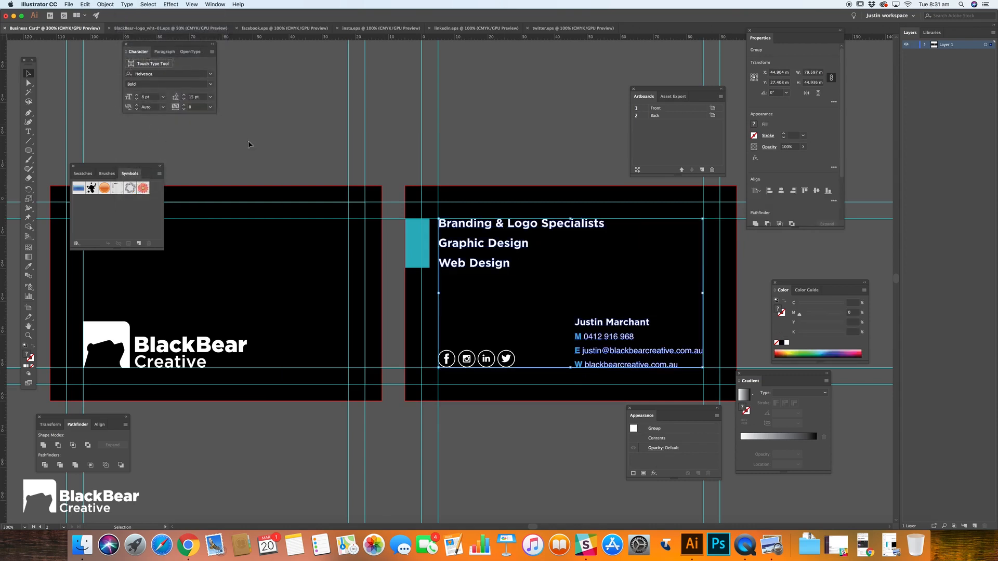
Inspect the outlined services text and contact details on the back card, selecting each group in turn
click(515, 250)
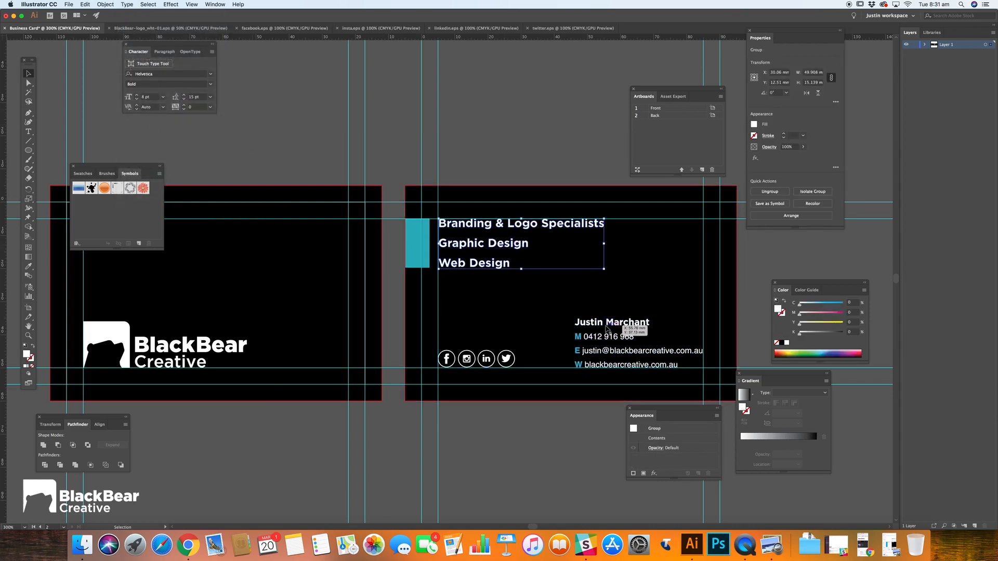
click(610, 329)
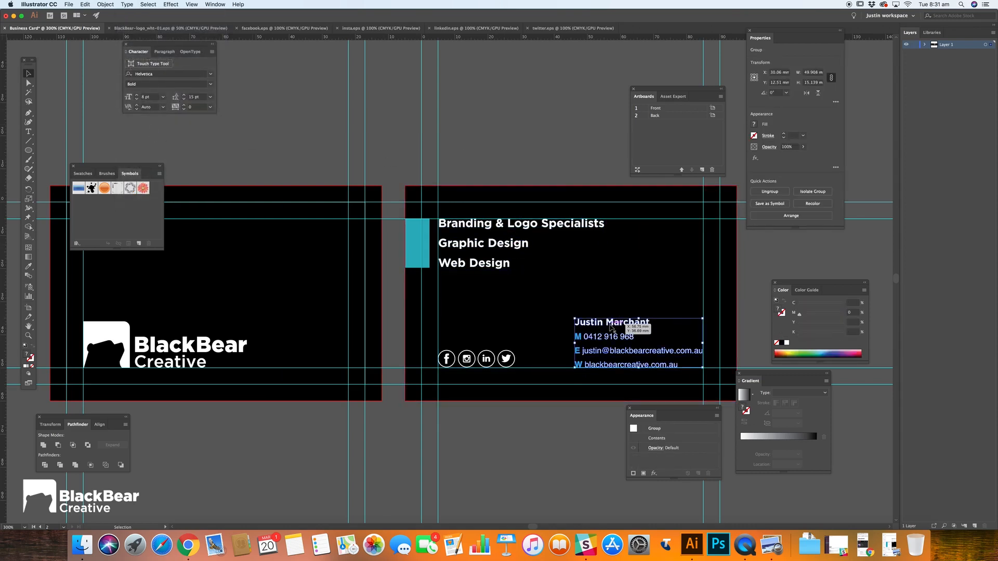
click(560, 139)
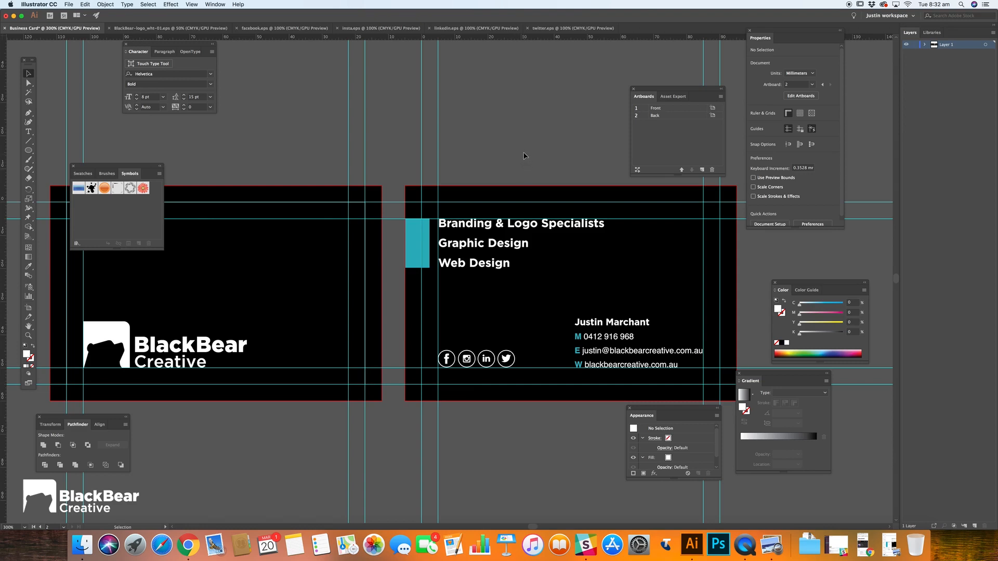
click(561, 226)
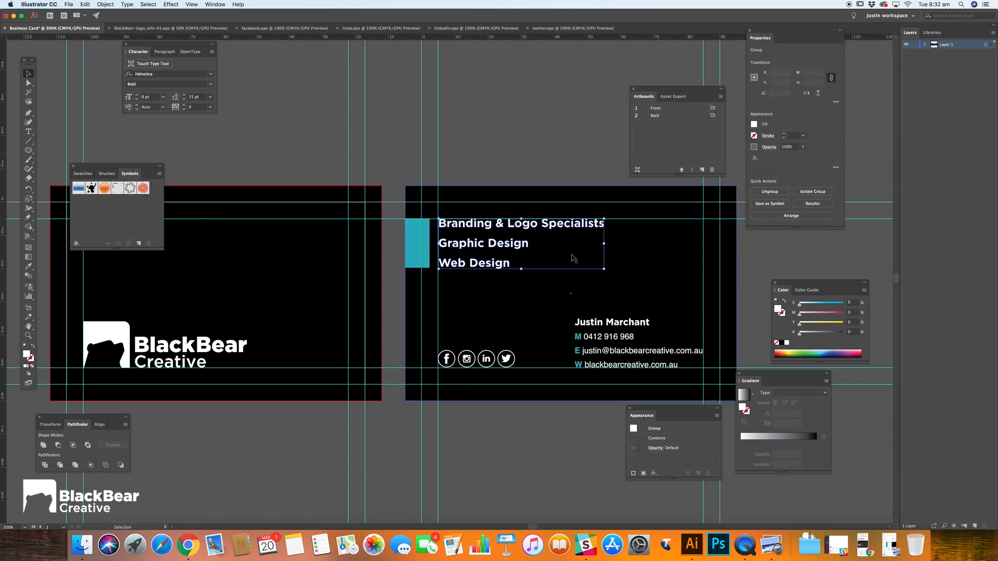
click(612, 323)
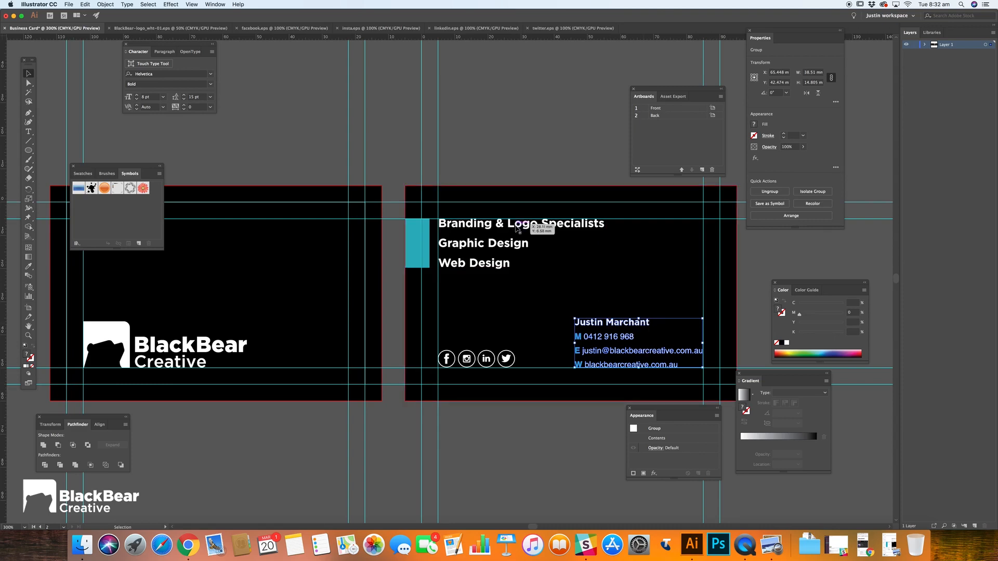
click(619, 324)
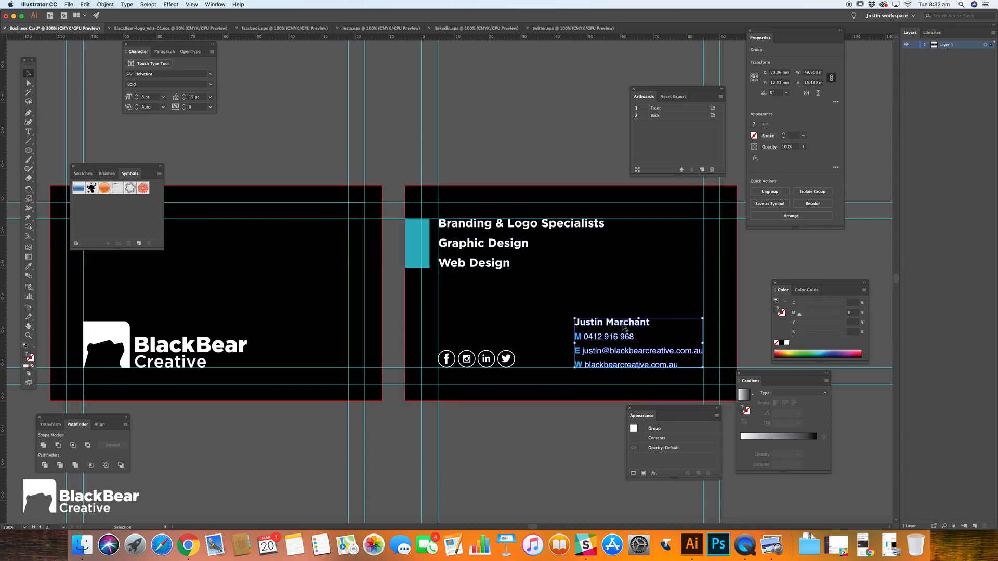
click(550, 146)
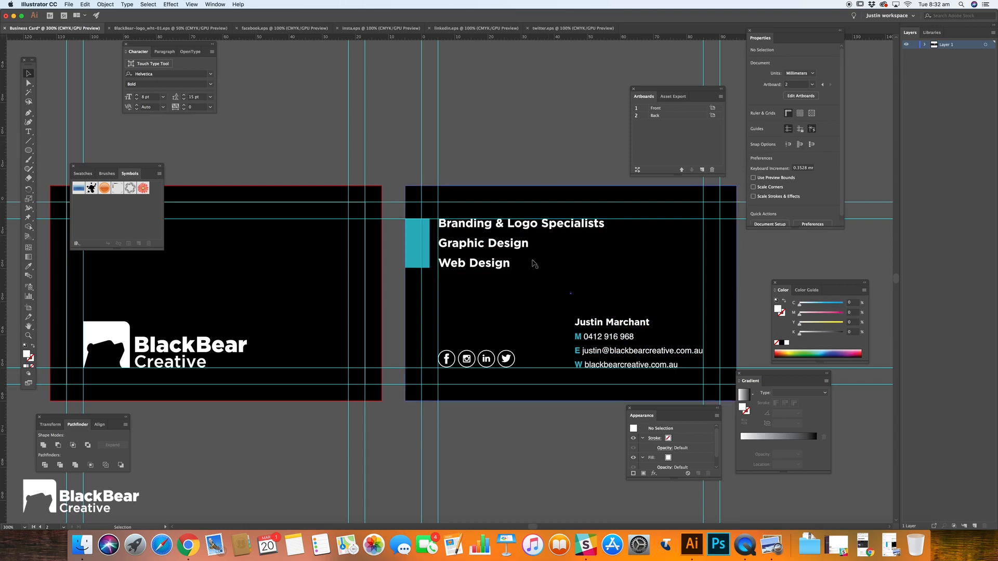
Expand the fill and stroke of the four circles around the social media icons on the back card
key(z)
click(522, 357)
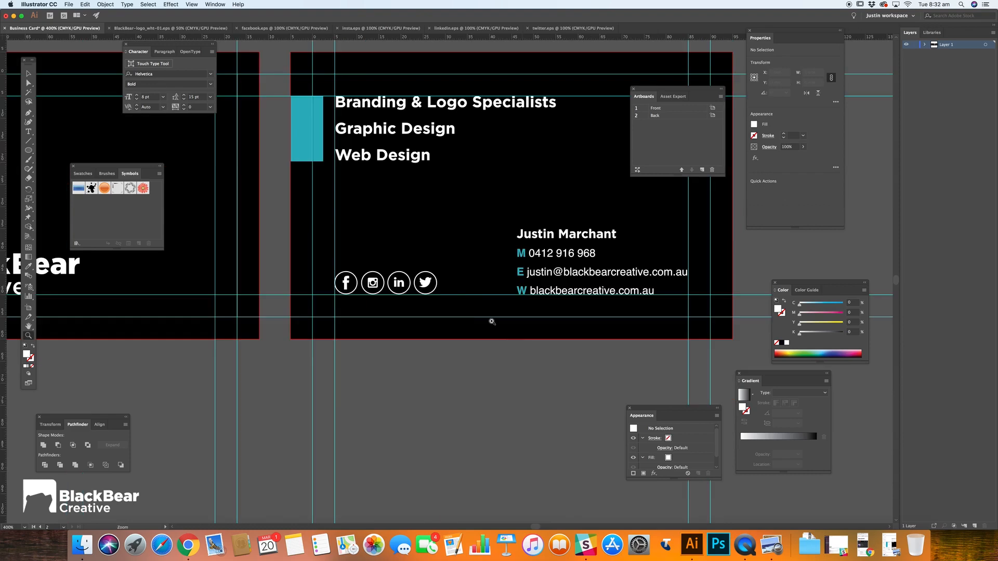
click(444, 289)
click(443, 288)
click(438, 288)
drag(436, 286, 572, 351)
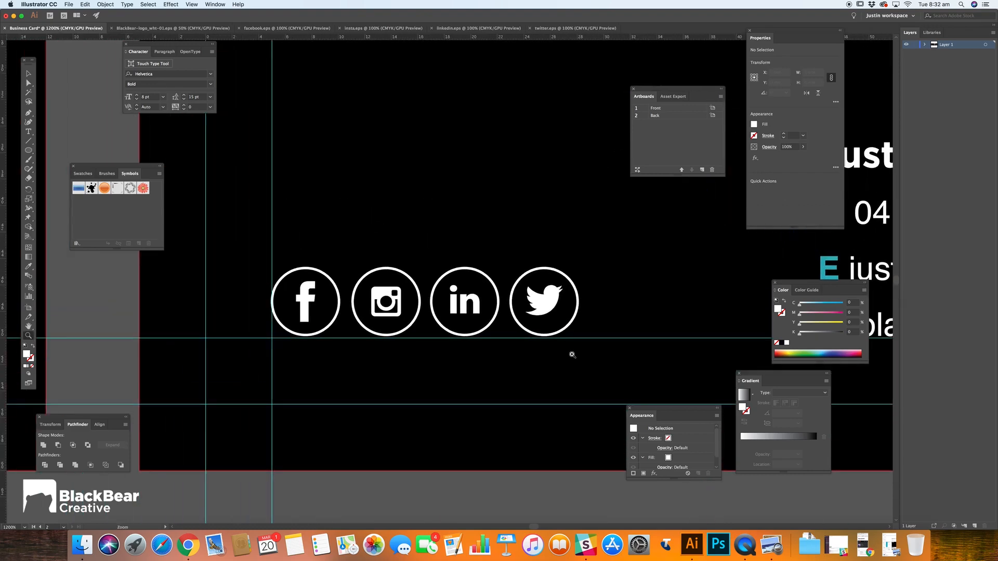
key(v)
click(568, 325)
shift+click(468, 274)
shift+click(388, 272)
shift+click(319, 271)
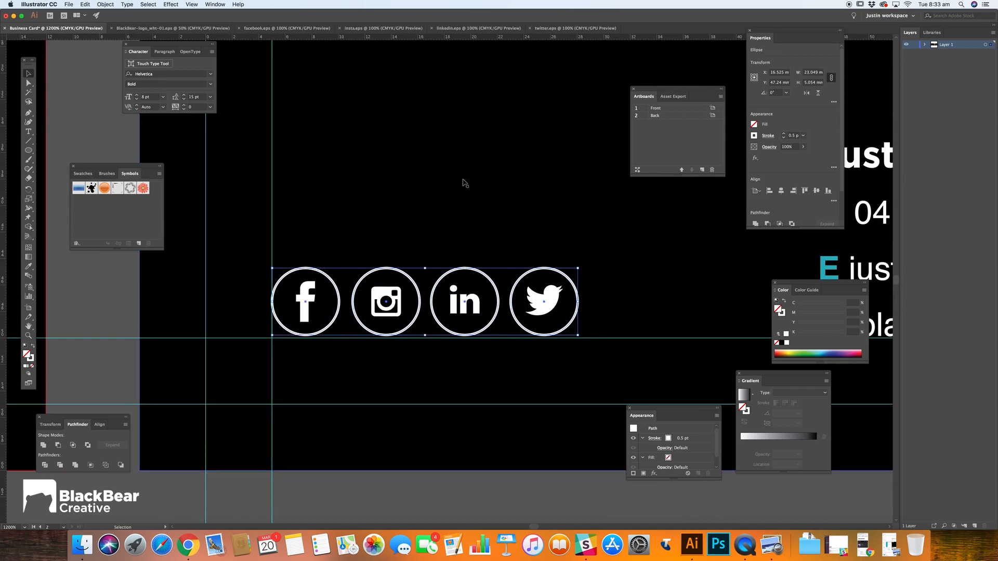
click(127, 4)
mouse_move(105, 4)
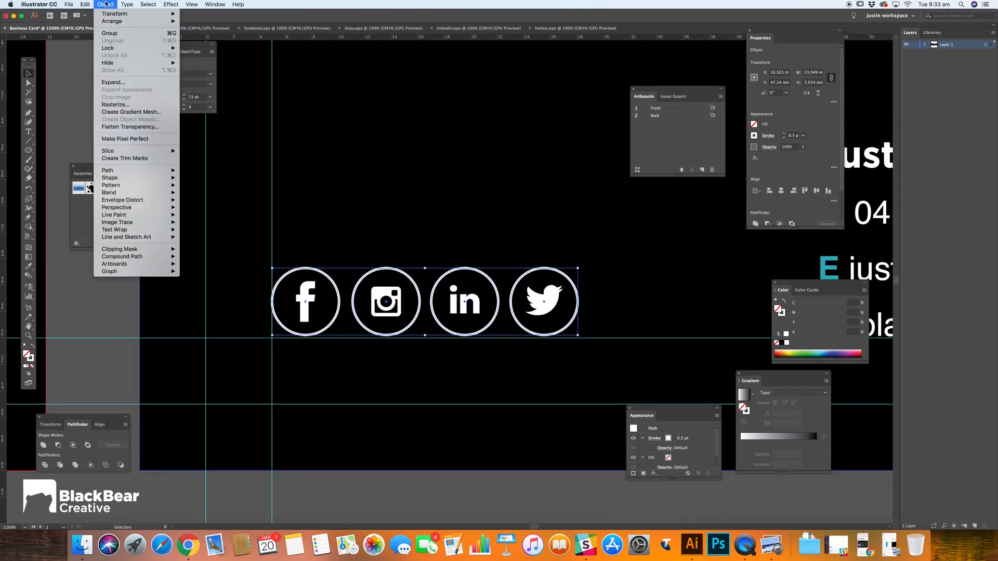
click(113, 82)
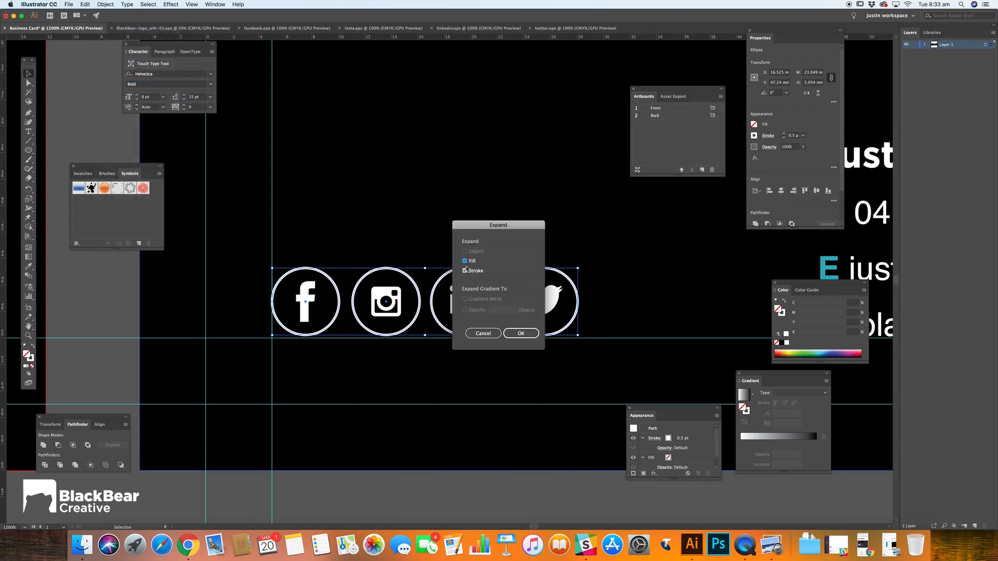
click(522, 334)
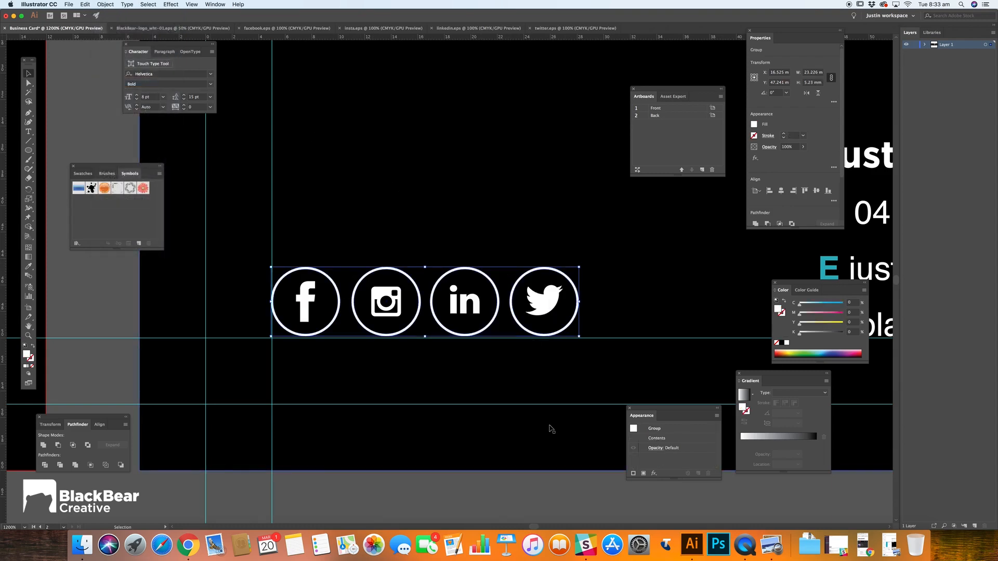
click(554, 476)
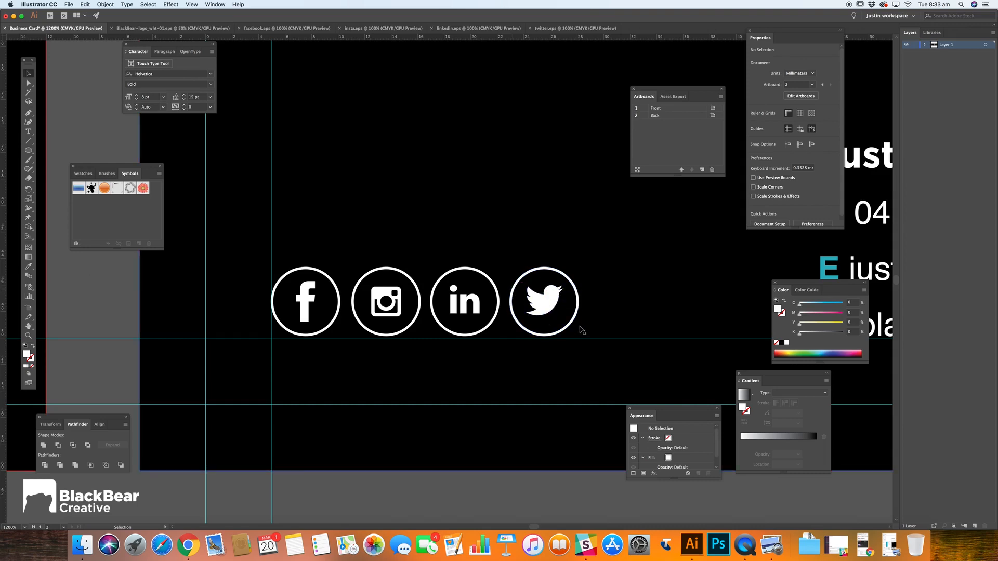
Review the complete front and back cards side by side
key(z)
alt+click(466, 254)
alt+click(468, 255)
alt+click(470, 262)
alt+click(472, 265)
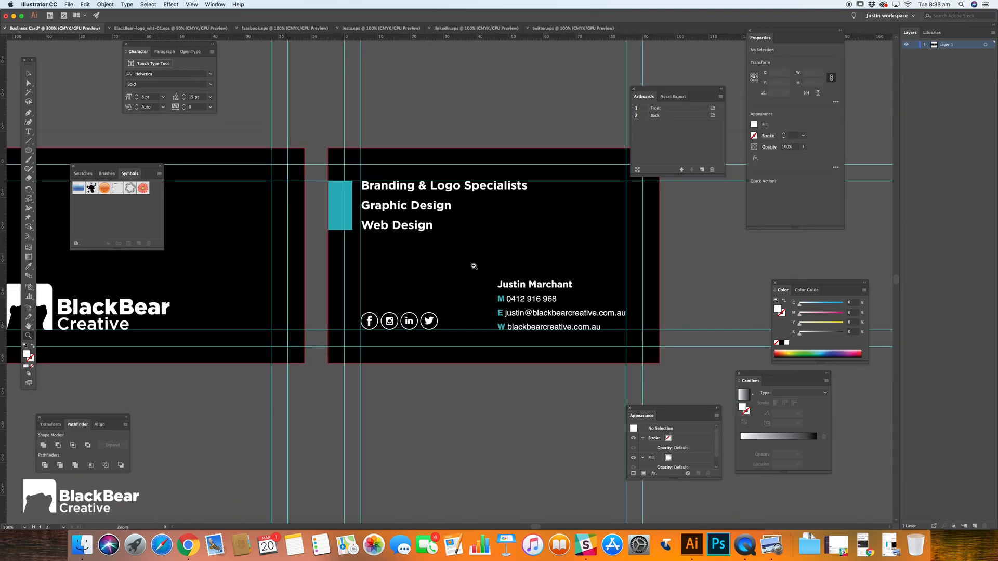
key(v)
scroll(489, 312, left, 3)
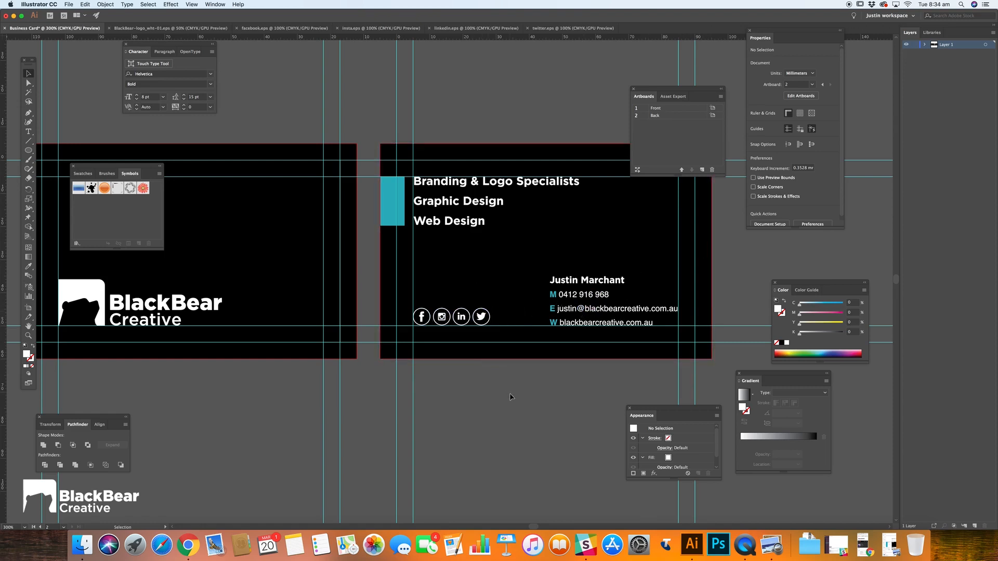
key(z)
alt+click(467, 286)
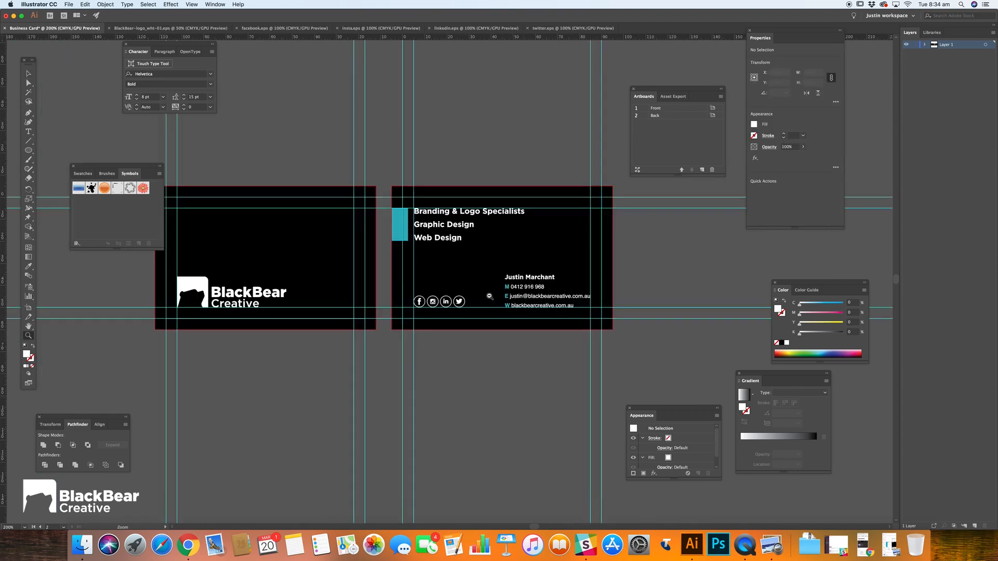
key(v)
drag(405, 243, 432, 247)
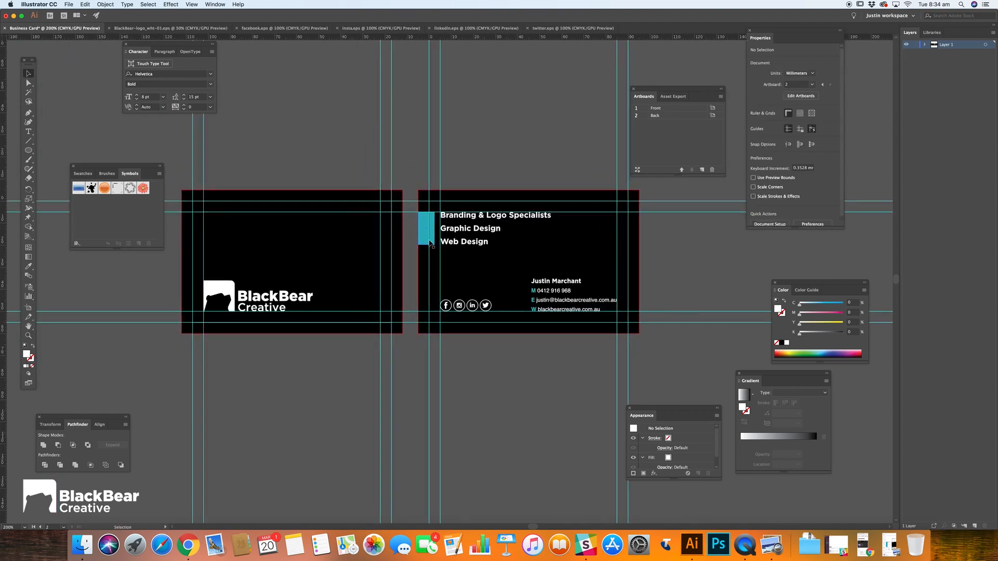
Check the CMYK fill values of the teal rectangle beside the services text
click(429, 242)
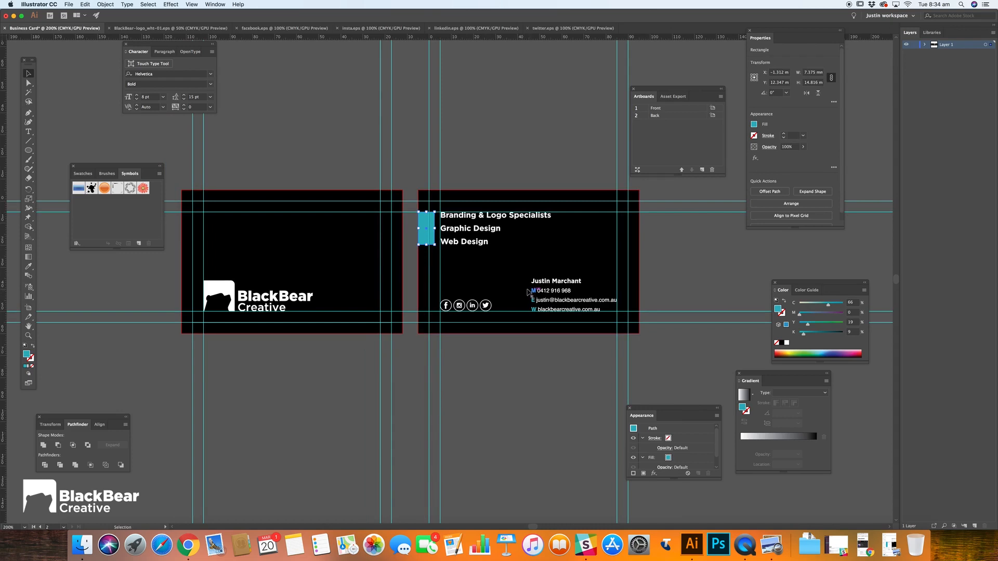
double_click(26, 355)
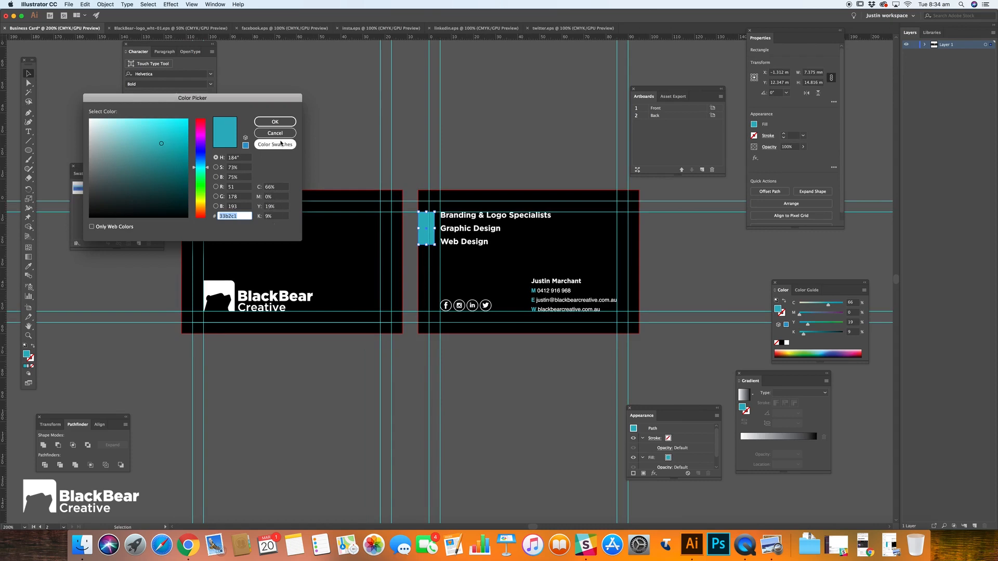
click(274, 121)
Check the CMYK fill values of the outlined letter M inside the contact details group
click(555, 305)
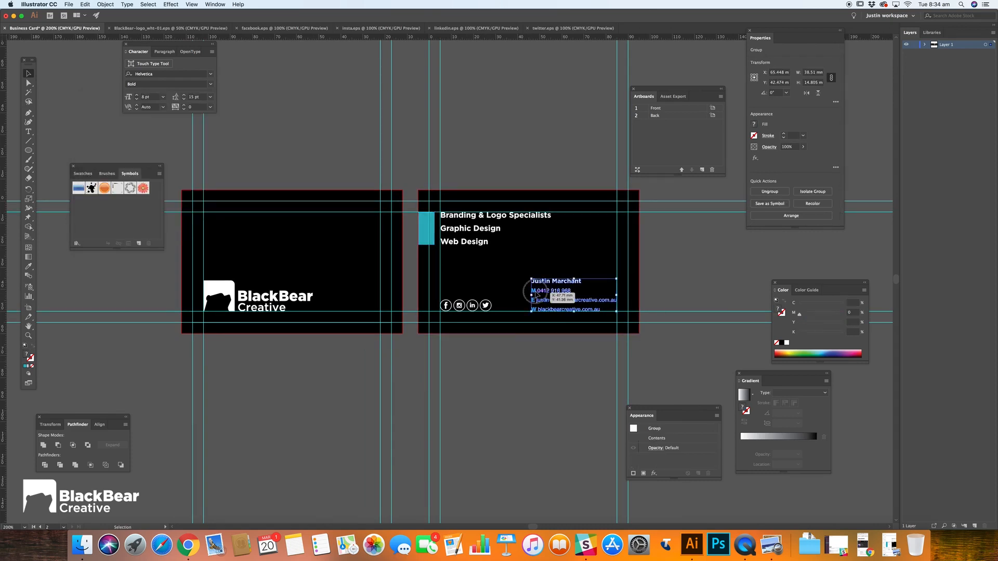
double_click(534, 291)
click(535, 291)
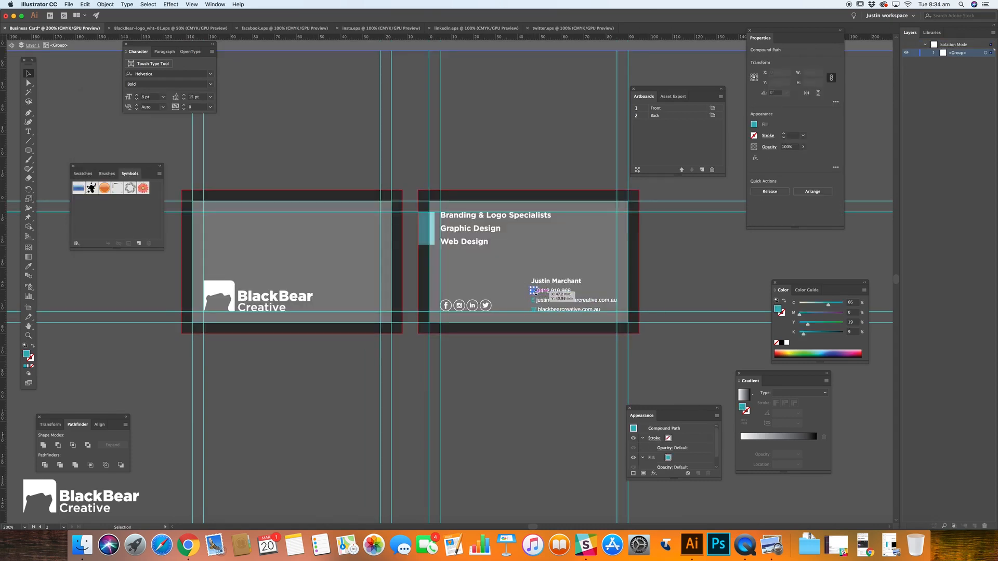
double_click(26, 355)
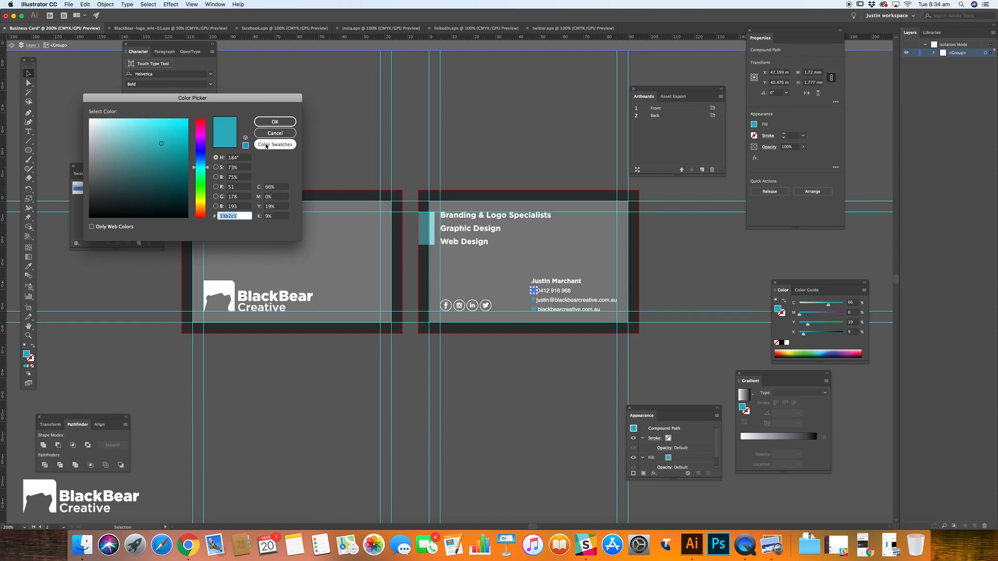
click(275, 122)
key(Escape)
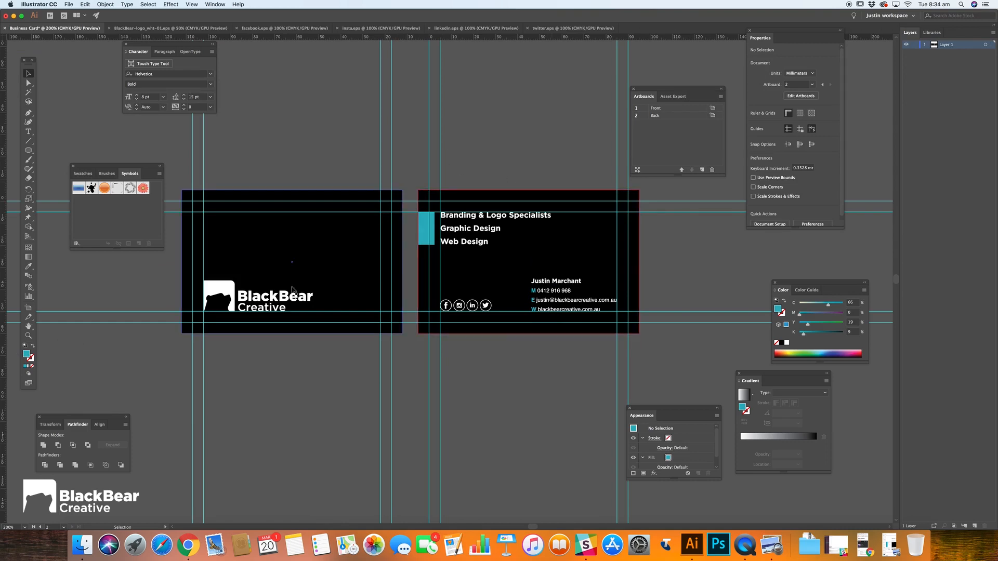
Inspect the lettering and fill of the BlackBear Creative logo on the front card
click(285, 299)
double_click(284, 299)
click(306, 346)
double_click(305, 348)
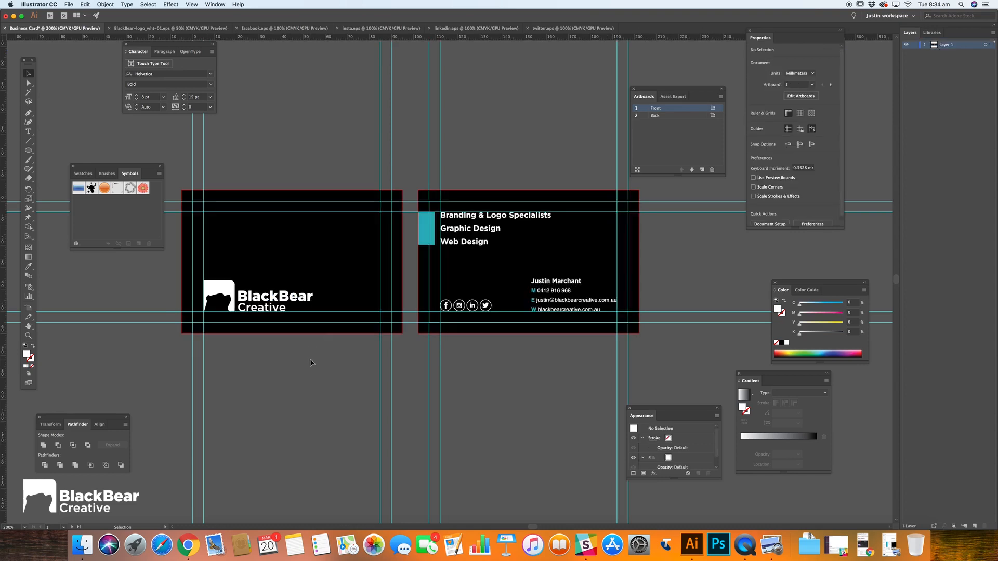
Save the Illustrator document, and set up saving it in Adobe PDF format as Business Card in the Artwork folder
key(super+s)
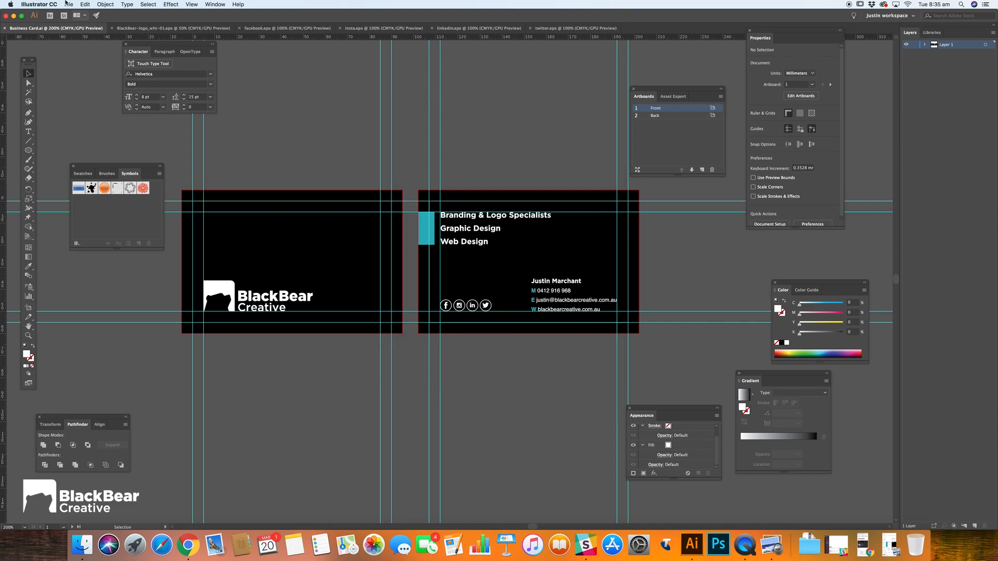
click(68, 4)
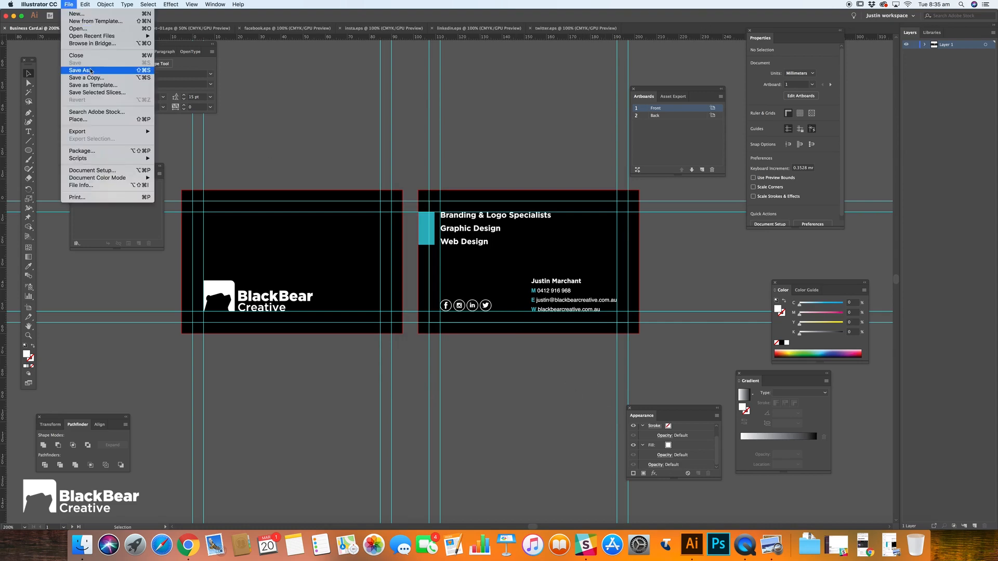
click(83, 70)
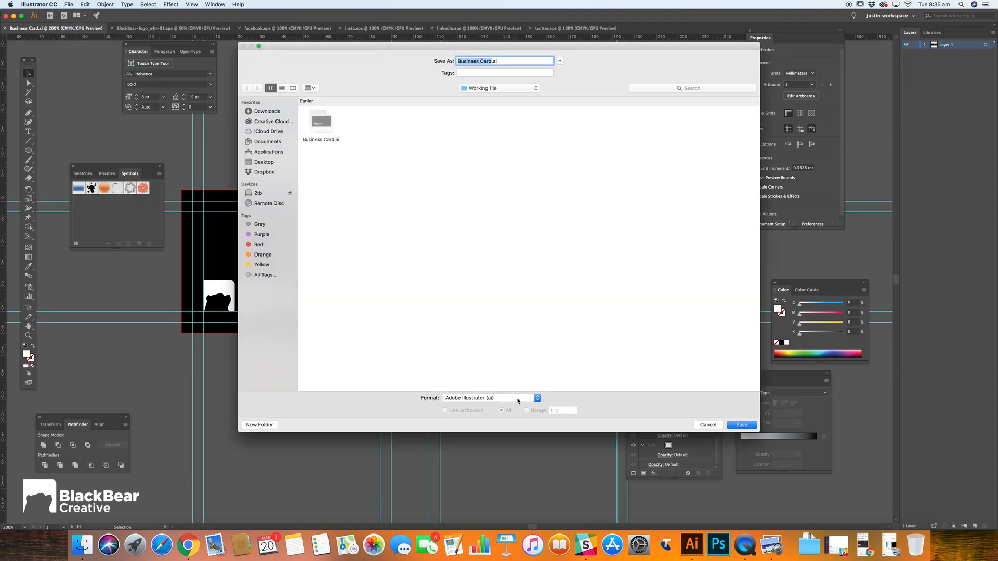
click(517, 399)
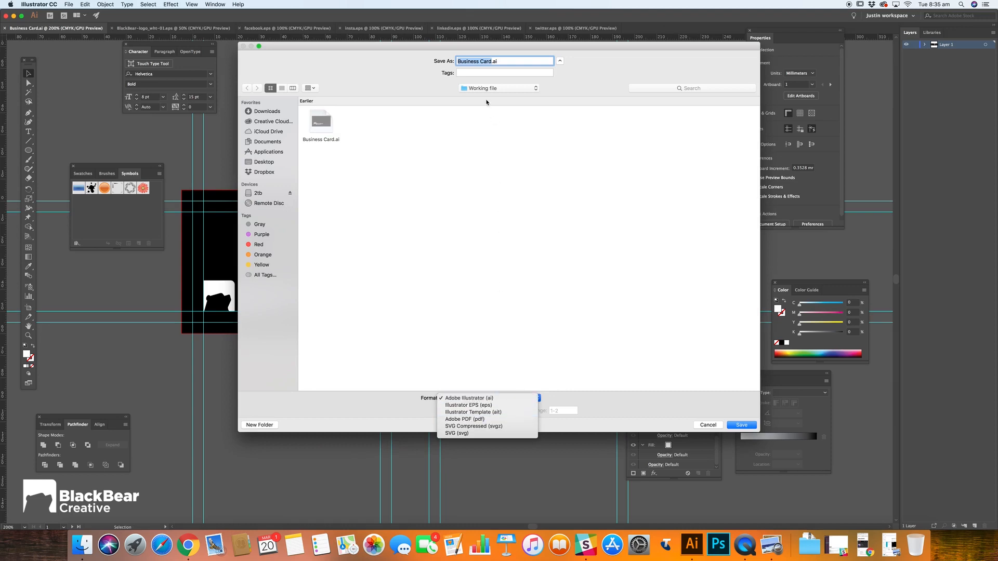
click(484, 89)
click(492, 89)
click(493, 97)
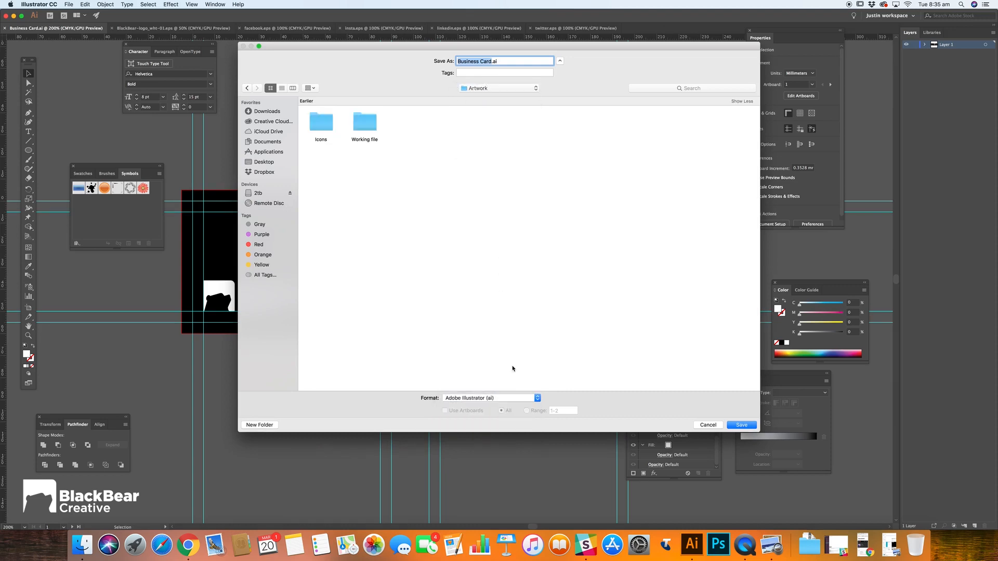
click(500, 398)
click(500, 407)
click(742, 425)
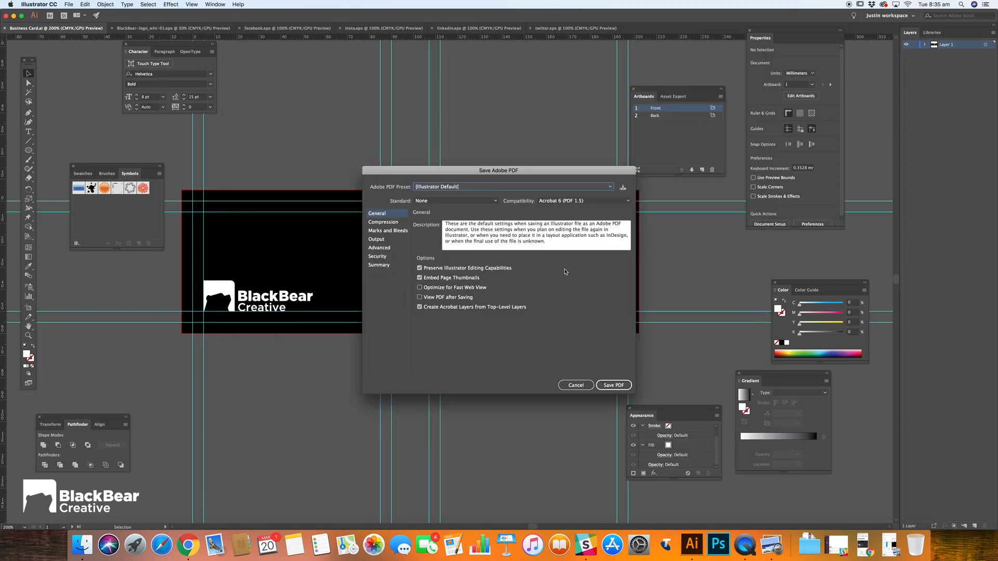
Apply the Black Bear Print + Trim preset, check its trim marks and document bleed settings, and save the PDF
click(491, 187)
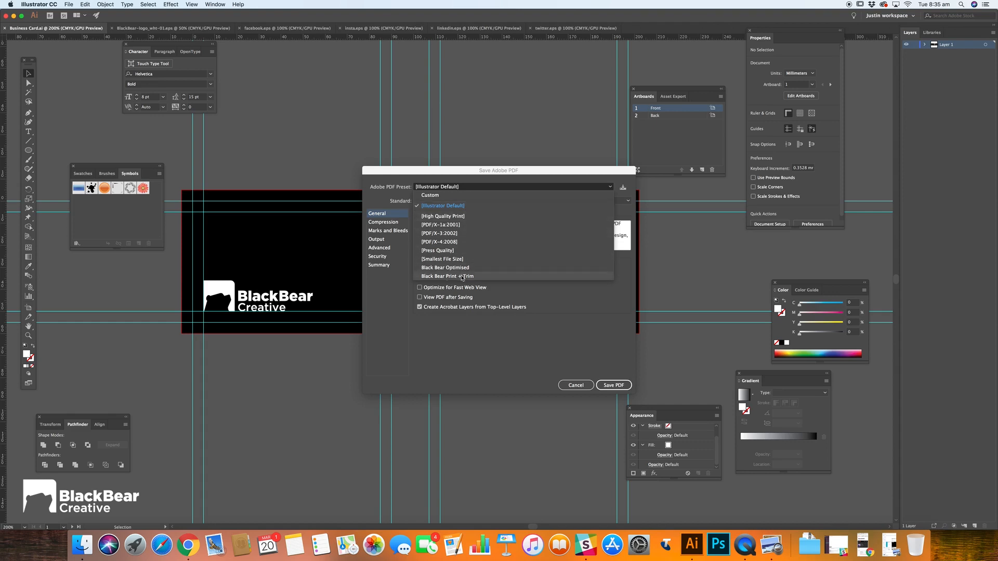
click(453, 277)
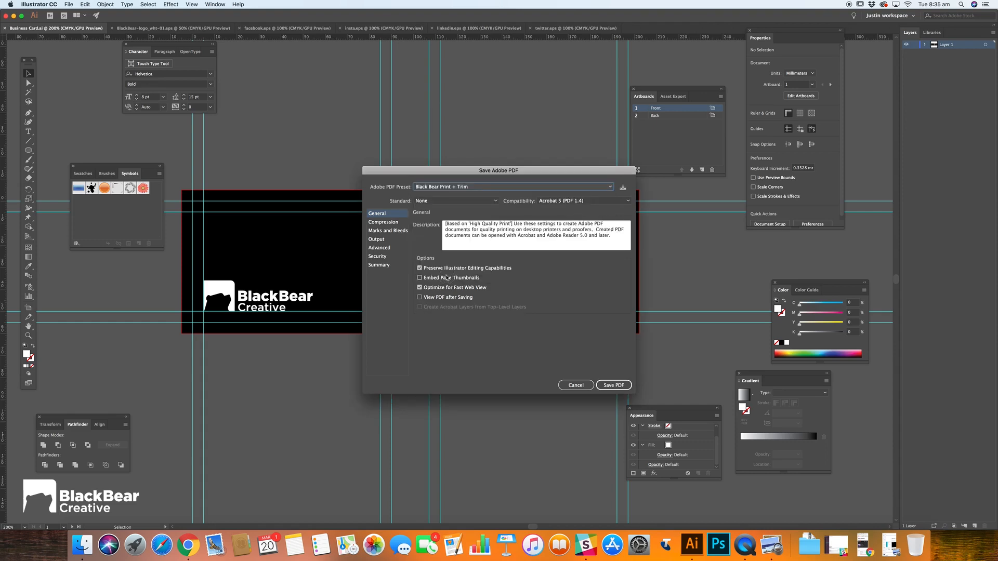
click(388, 230)
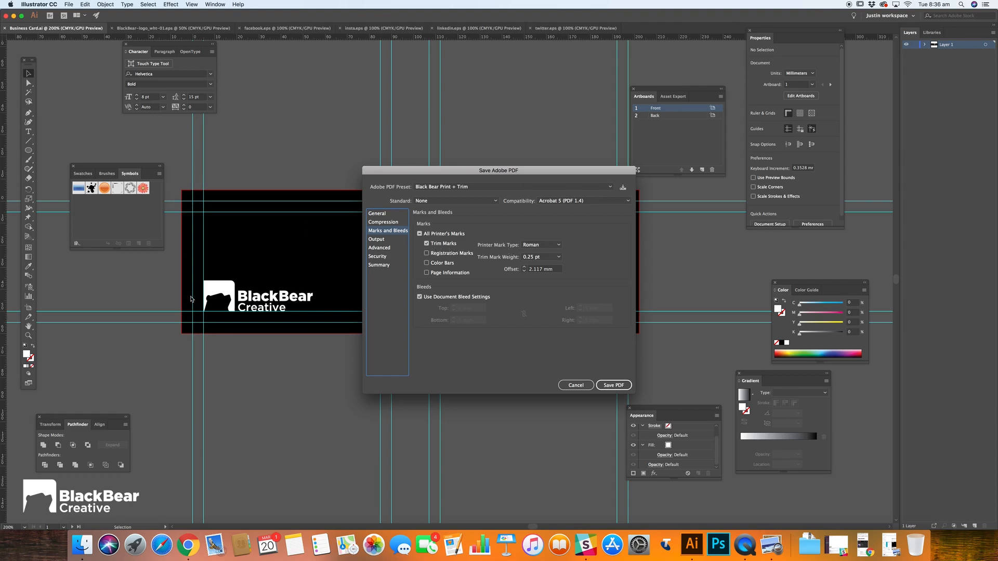
click(612, 385)
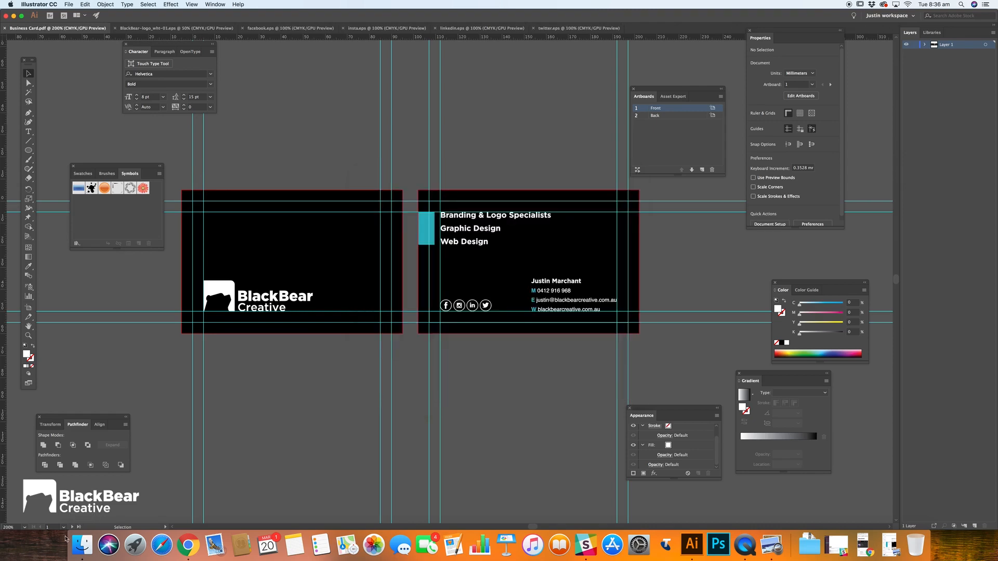
Switch to Finder and open Business Card.pdf from the Artwork folder in Preview
key(Tab)
click(81, 546)
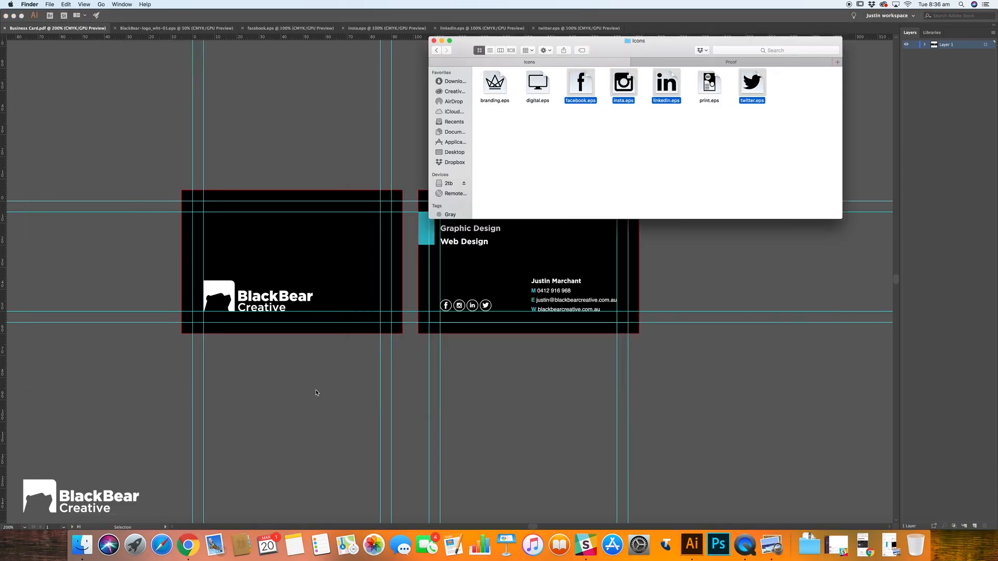
click(700, 63)
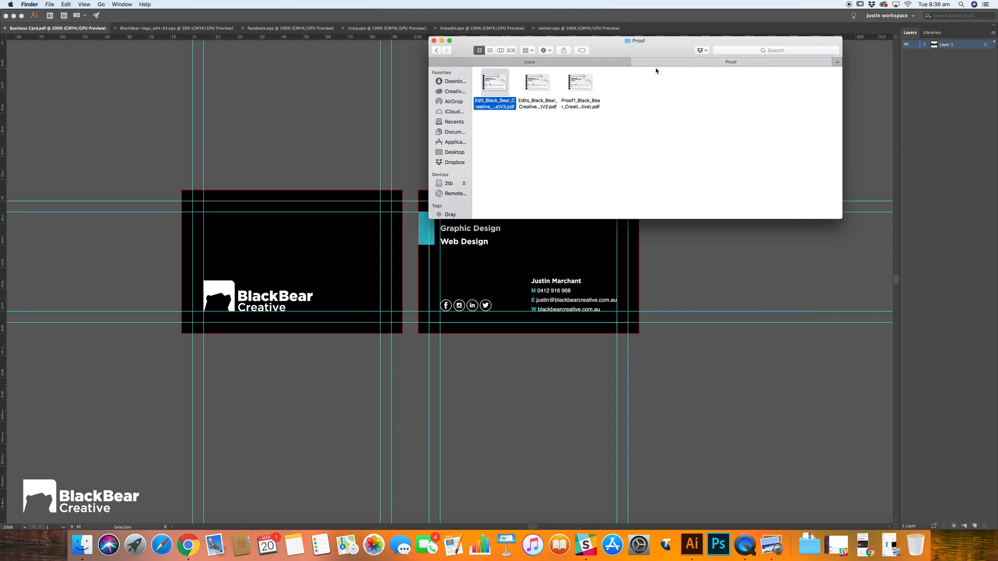
click(466, 61)
click(436, 51)
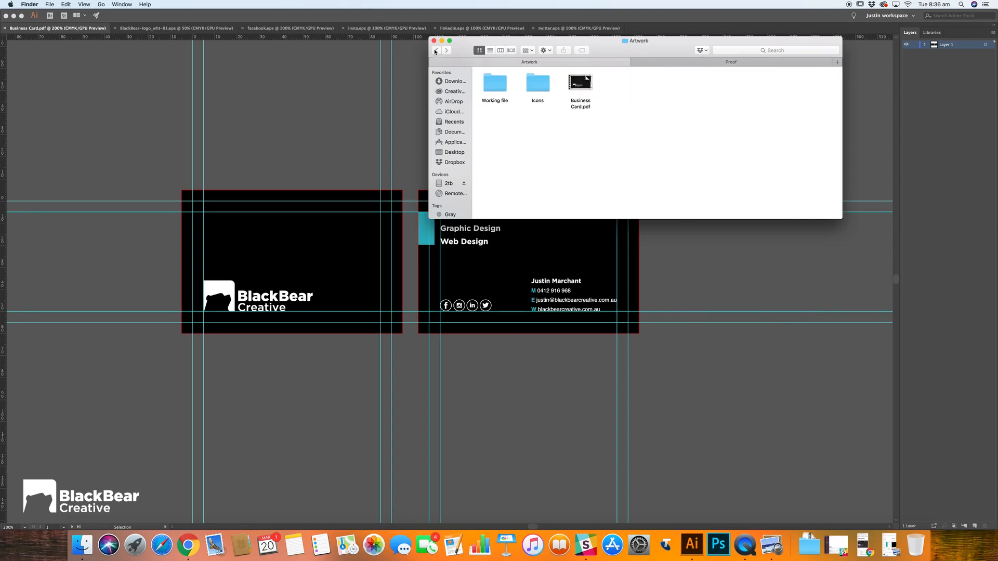
right_click(585, 76)
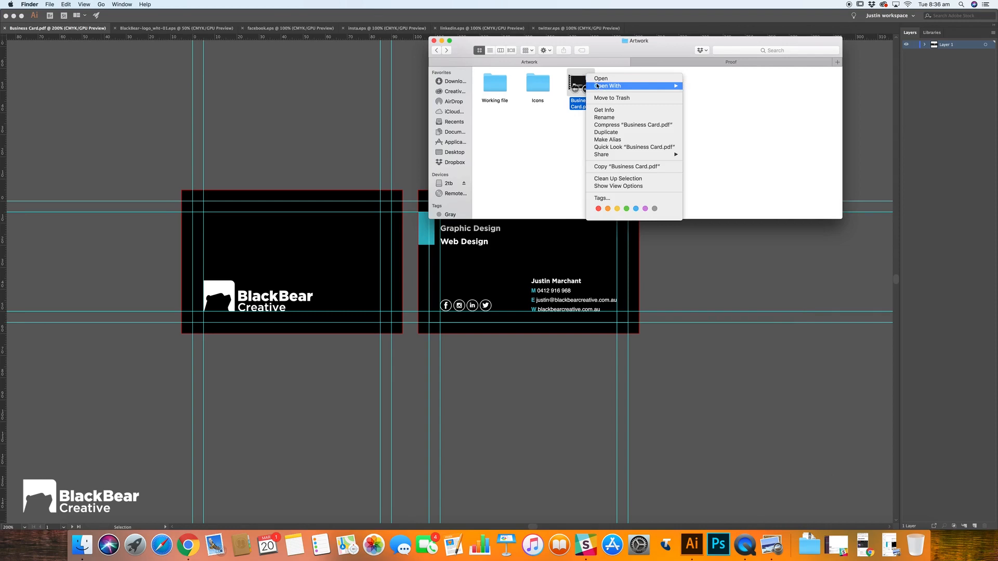
mouse_move(649, 85)
click(717, 149)
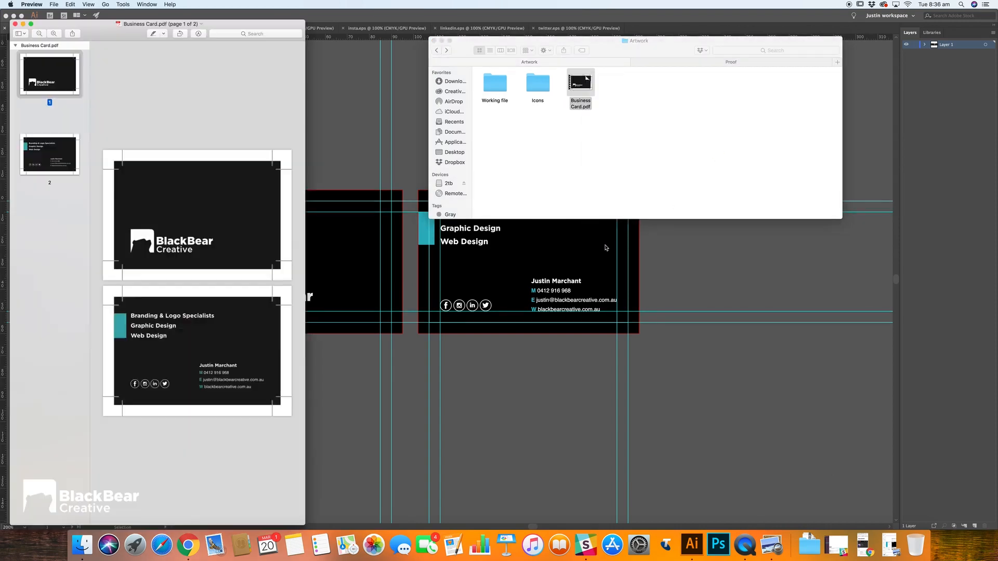
Widen the Preview window and check the trim marks and bleed on both pages of the PDF
drag(304, 452, 603, 454)
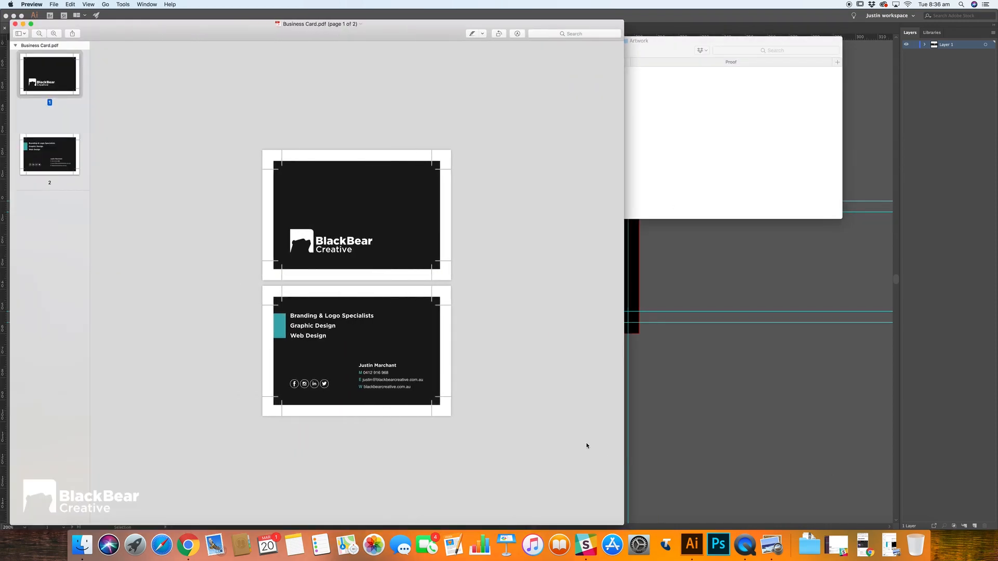
click(54, 33)
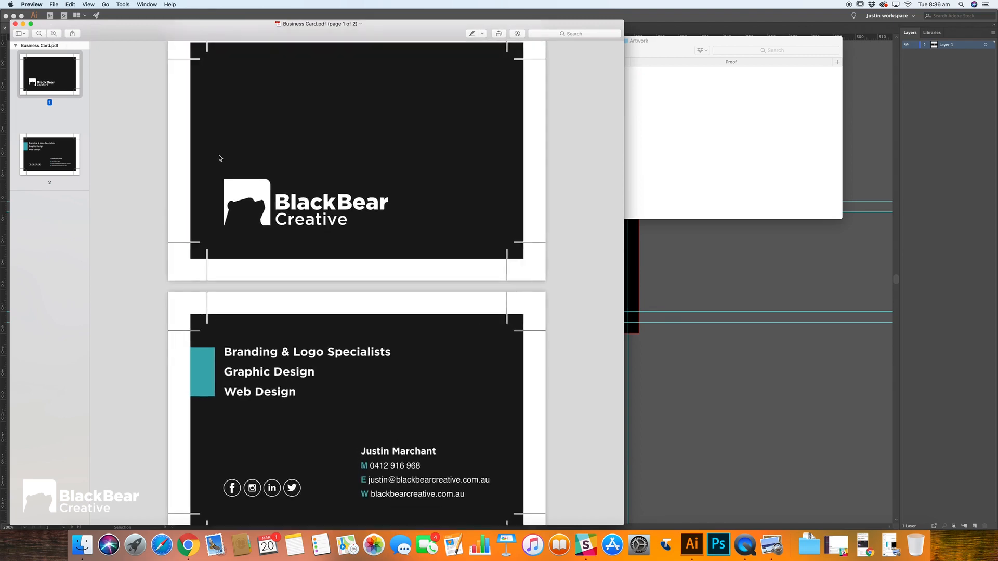
scroll(217, 159, up, 1)
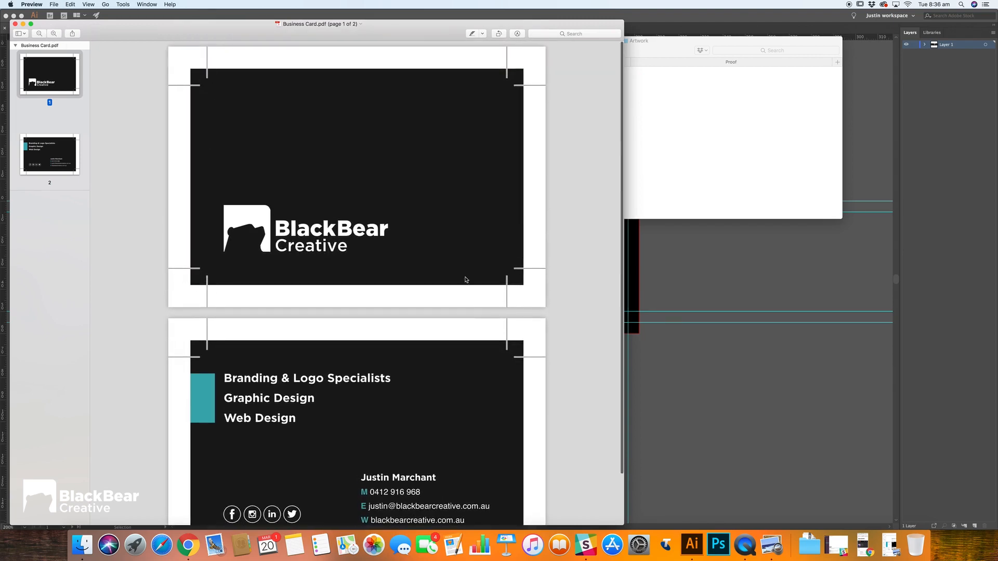
scroll(533, 283, down, 3)
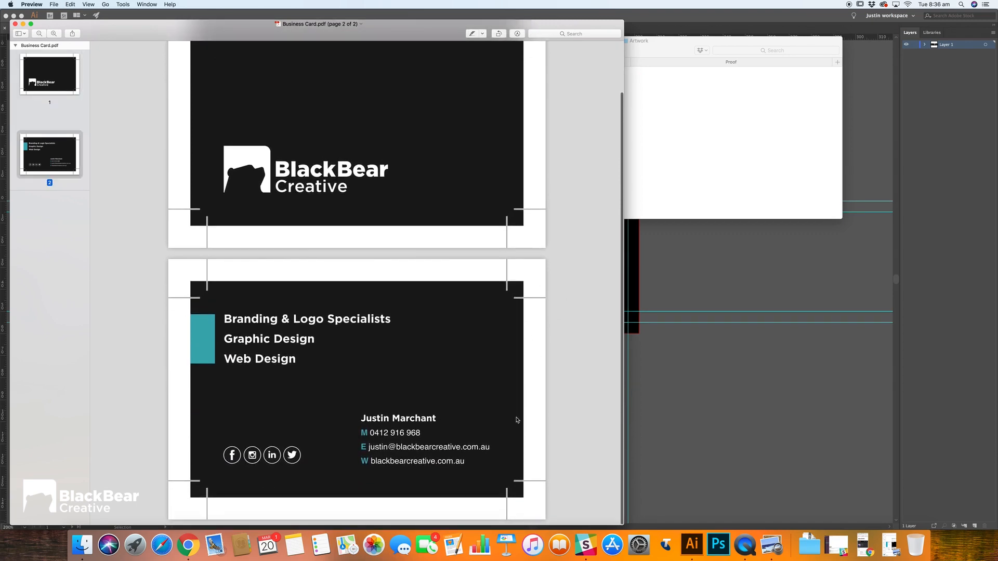
Examine the teal rectangle, services text and contact details on the back page at high magnification
click(54, 34)
click(54, 34)
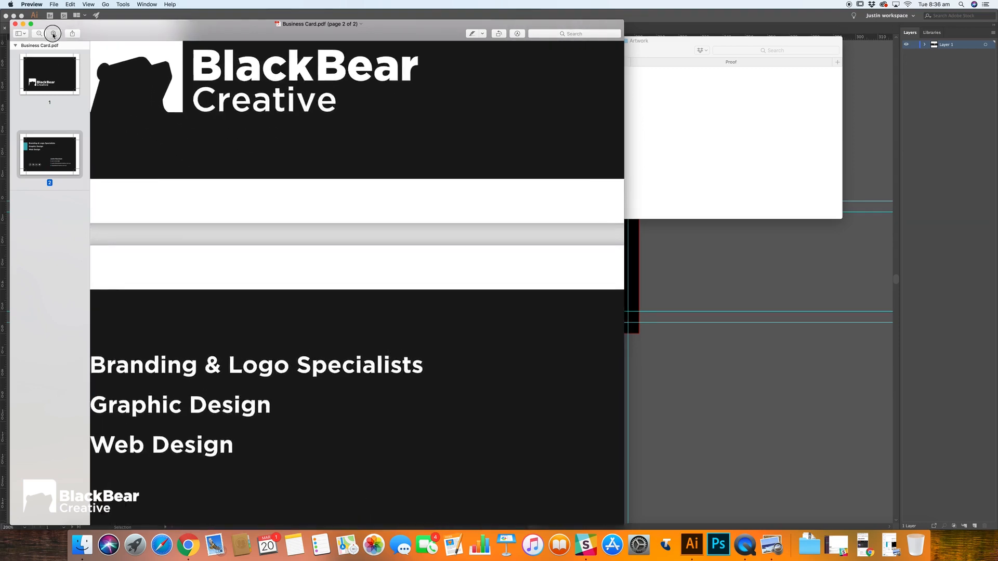
click(53, 33)
scroll(270, 234, down, 5)
scroll(339, 288, left, 8)
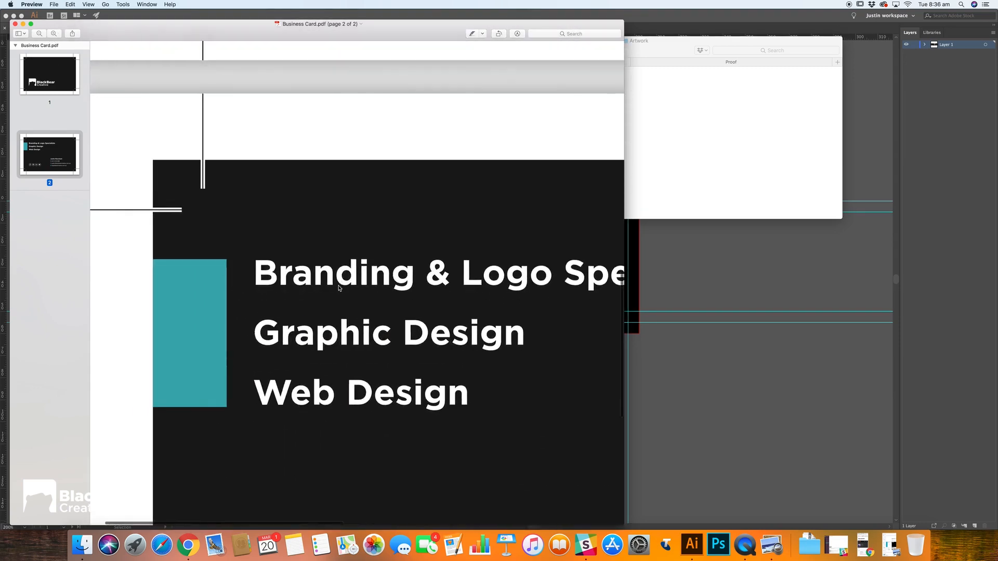
scroll(338, 286, down, 10)
scroll(338, 286, up, 7)
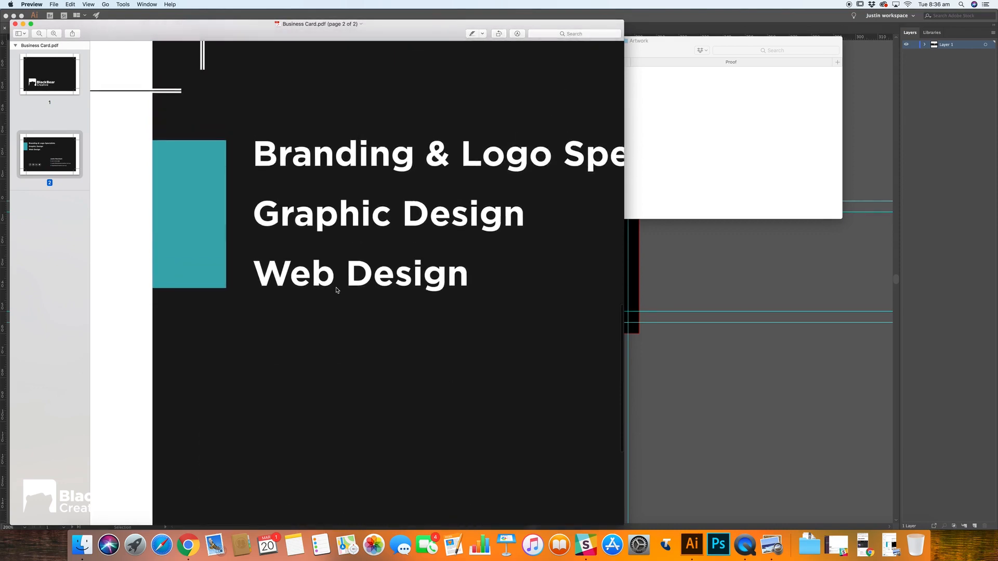
scroll(345, 290, right, 10)
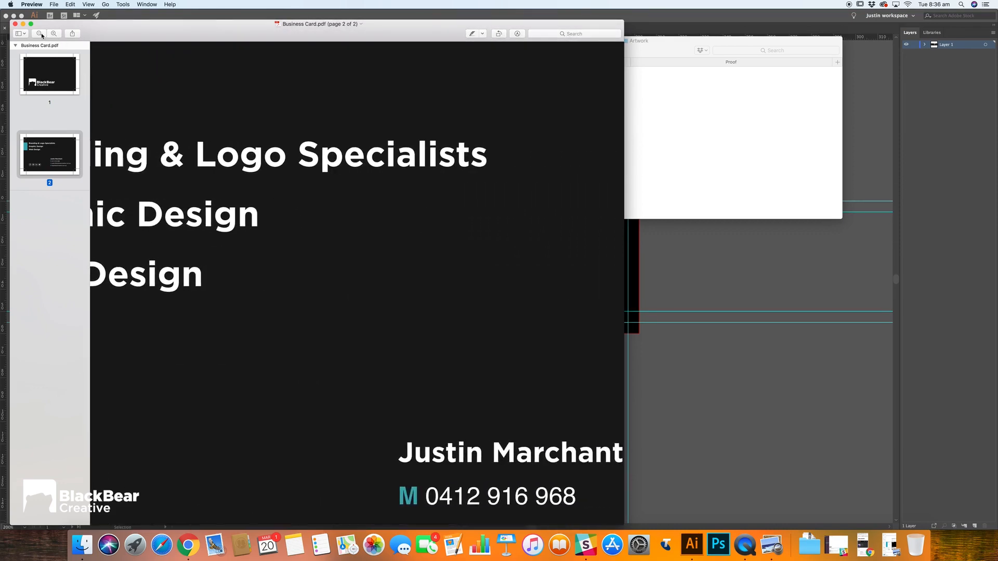
Fit both full card pages in view and move the Preview window towards the middle of the desktop
click(40, 34)
click(40, 34)
click(40, 34)
click(40, 34)
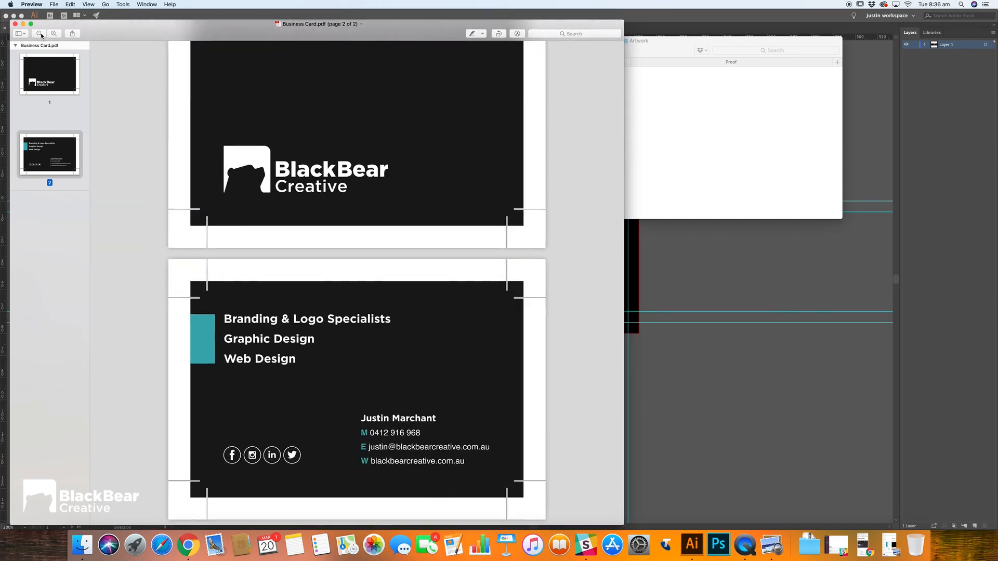
click(40, 34)
scroll(225, 232, down, 1)
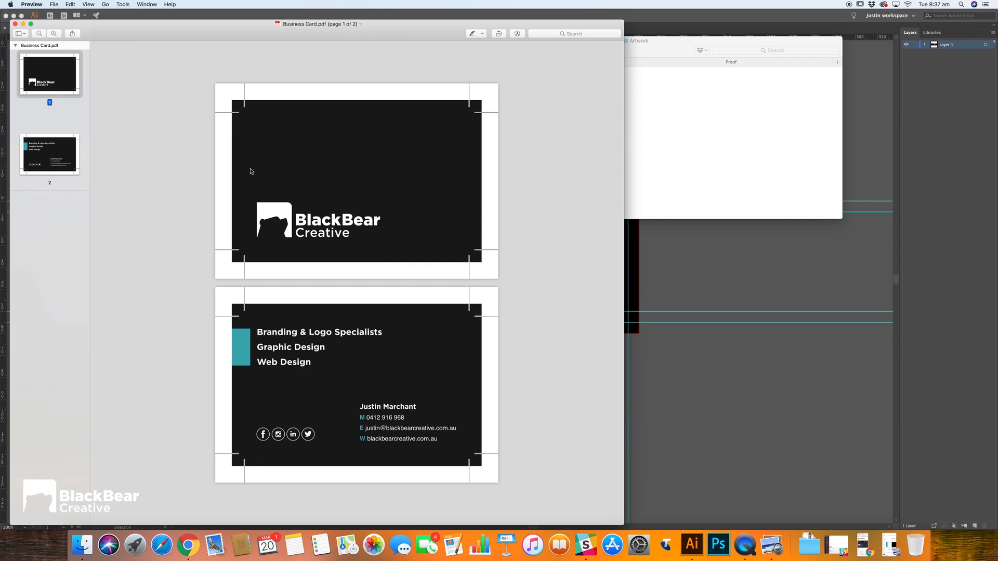
drag(158, 42, 309, 35)
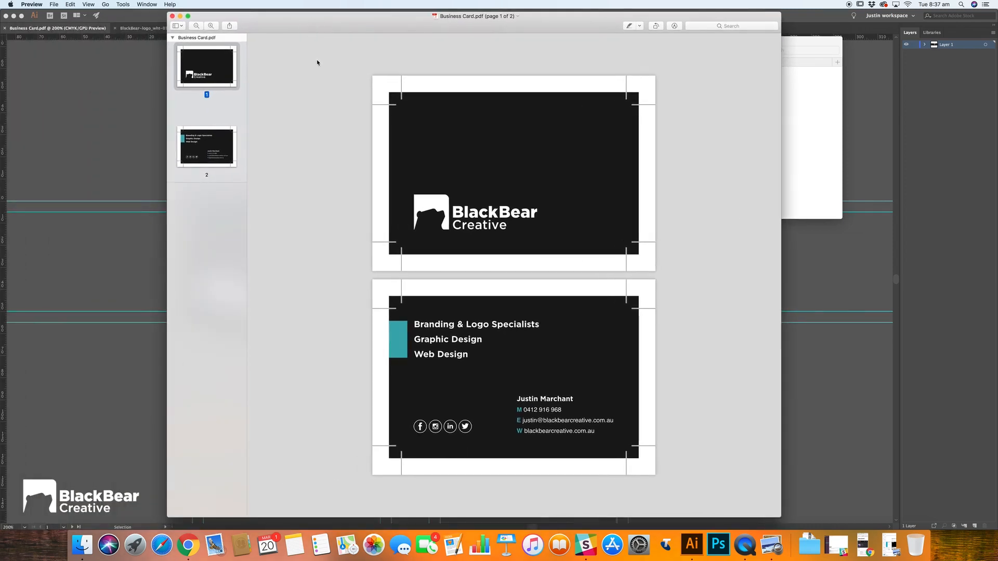